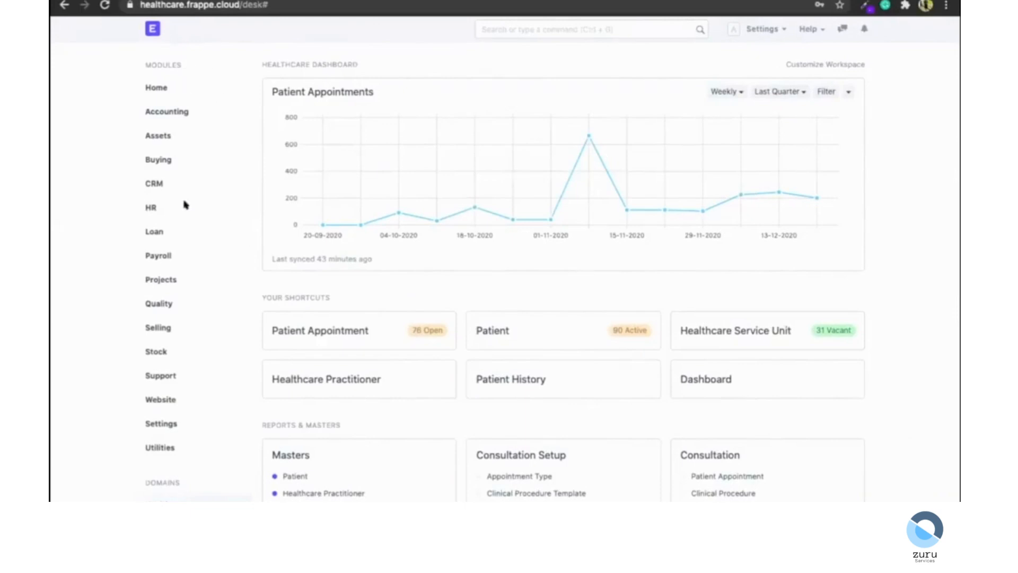
Scroll through the Healthcare workspace to examine its modules, appointments chart and shortcuts.
scroll(74, 240, "down", 1)
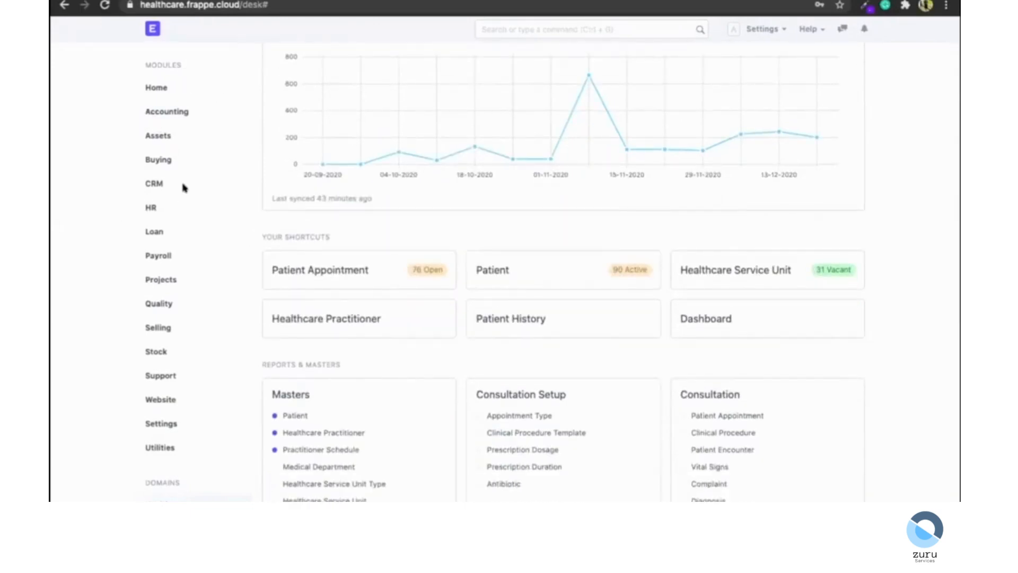
scroll(316, 200, "up", 1)
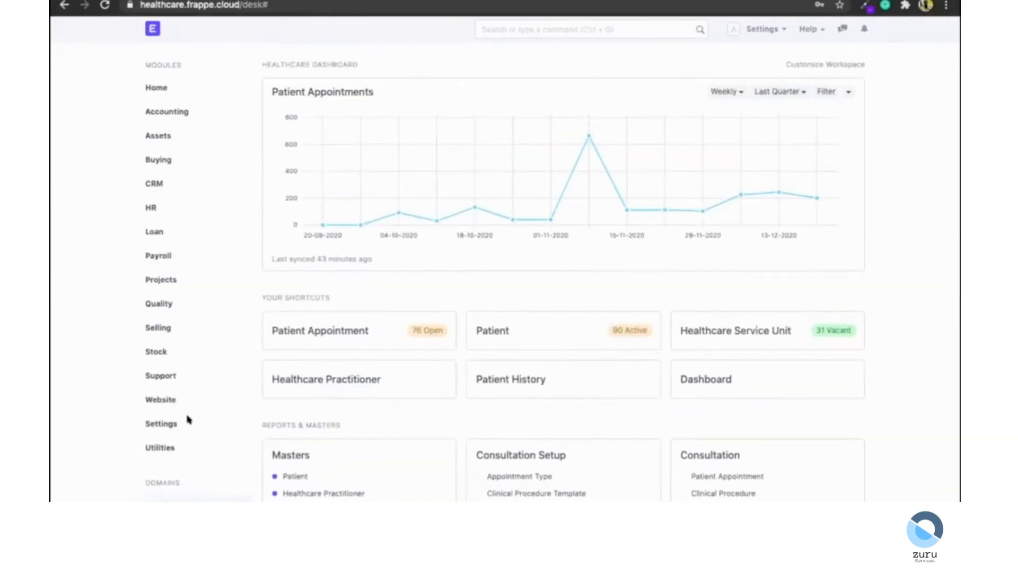
scroll(188, 419, "down", 3)
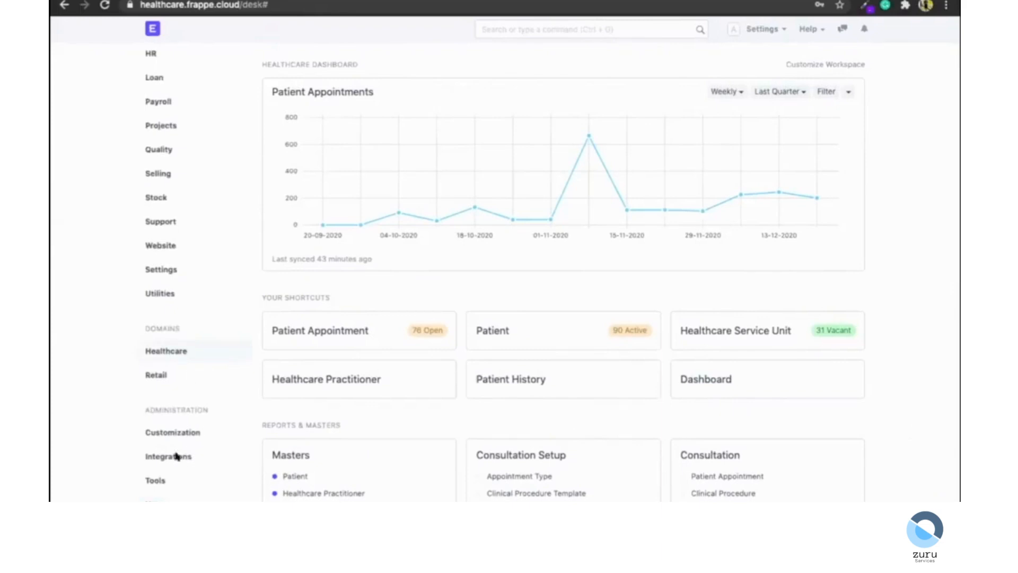
scroll(186, 277, "up", 3)
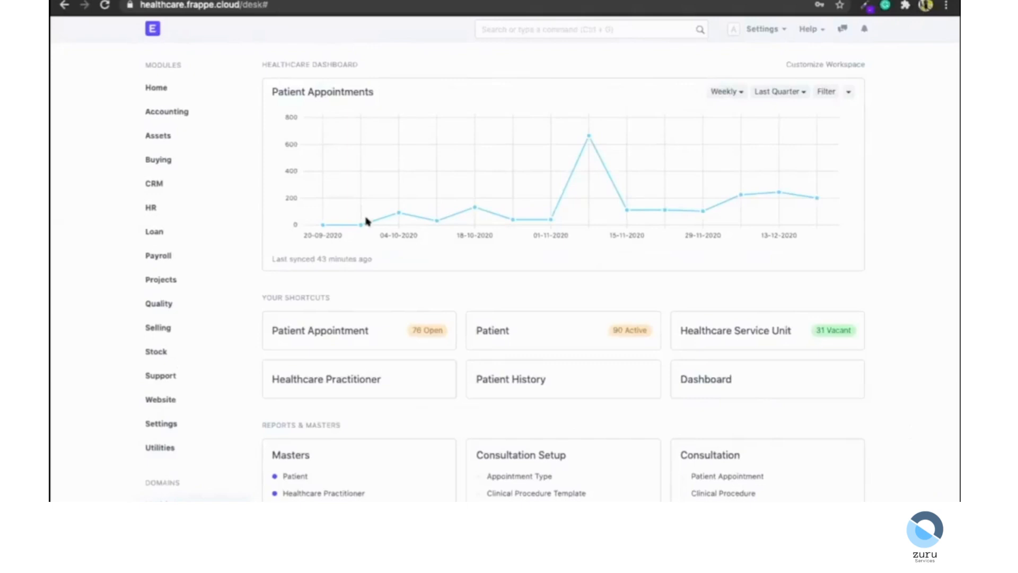
mouse_move(366, 223)
scroll(537, 286, "down", 1)
Open workspace customization, look over the editable charts, shortcuts and cards, and discard it.
left_click(825, 51)
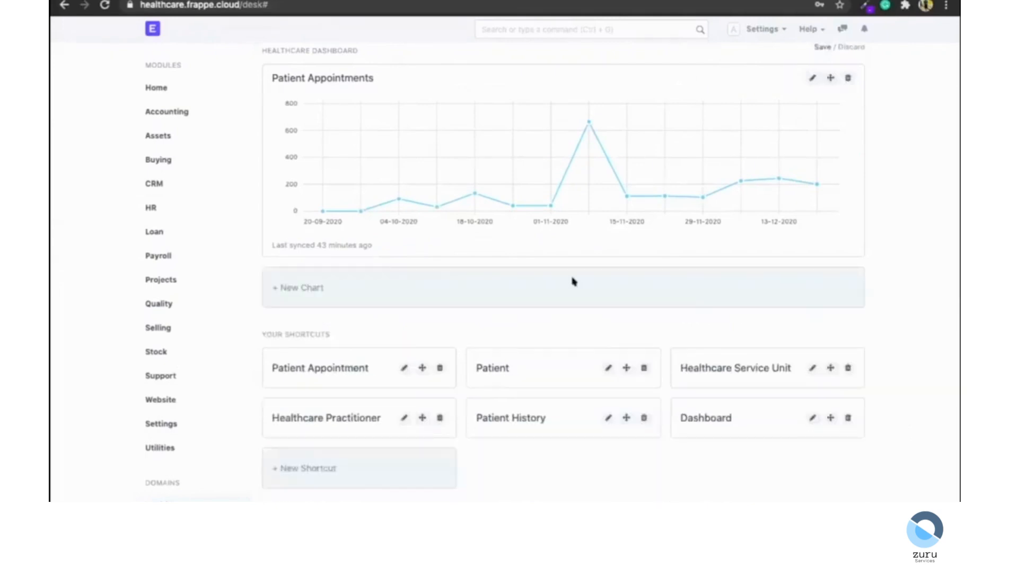
scroll(571, 283, "down", 4)
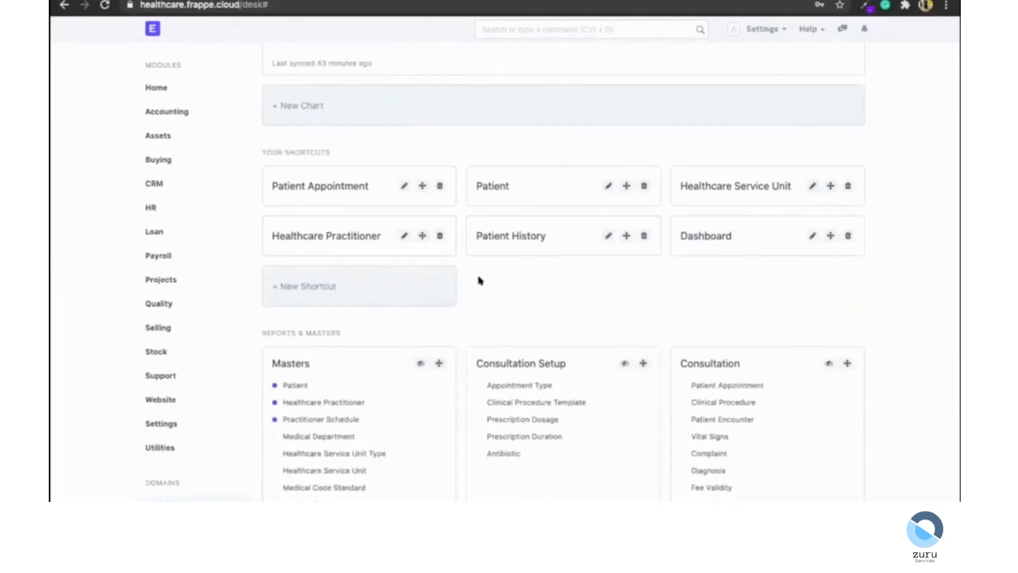
scroll(479, 279, "down", 6)
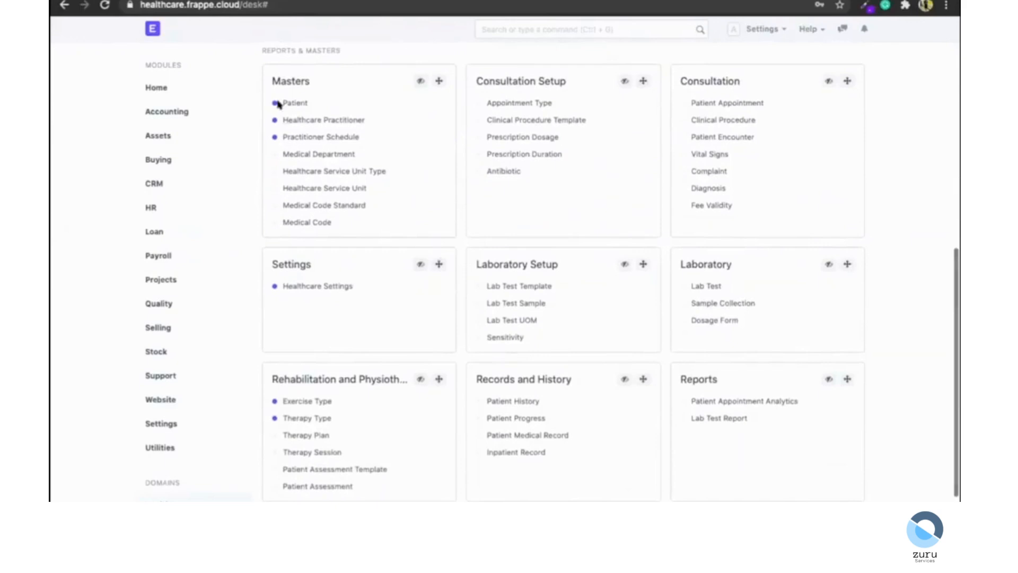
scroll(549, 195, "down", 1)
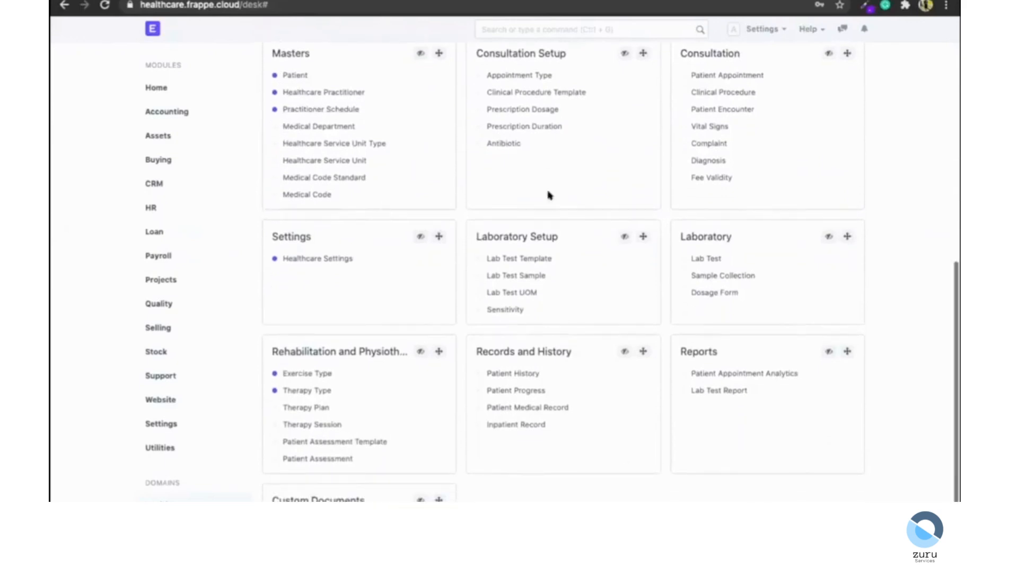
scroll(549, 196, "down", 1)
scroll(549, 196, "up", 10)
left_click(838, 65)
Scroll through the Reports & Masters cards and return to the top of the workspace.
scroll(568, 145, "down", 7)
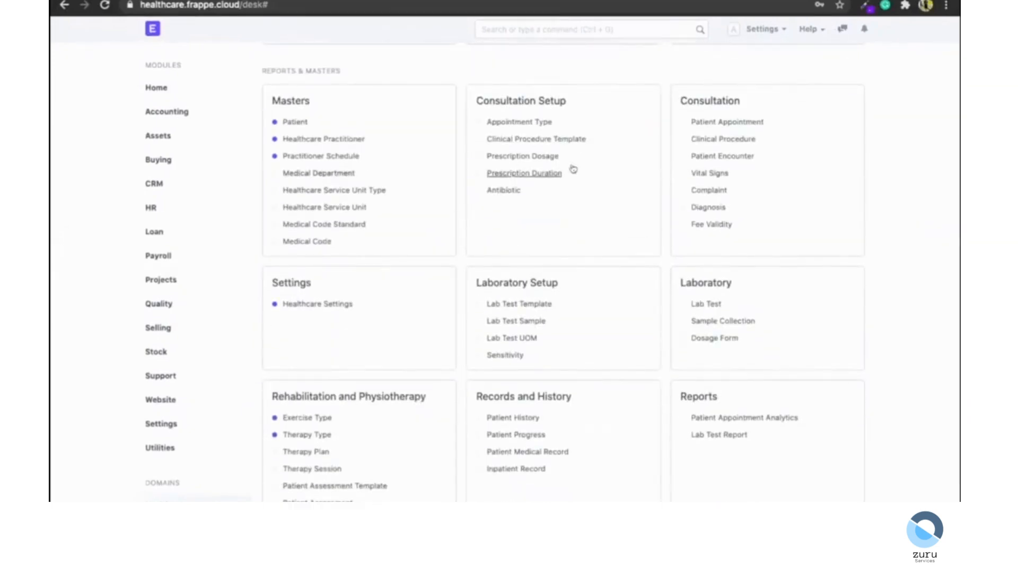
scroll(584, 227, "down", 2)
scroll(583, 228, "down", 2)
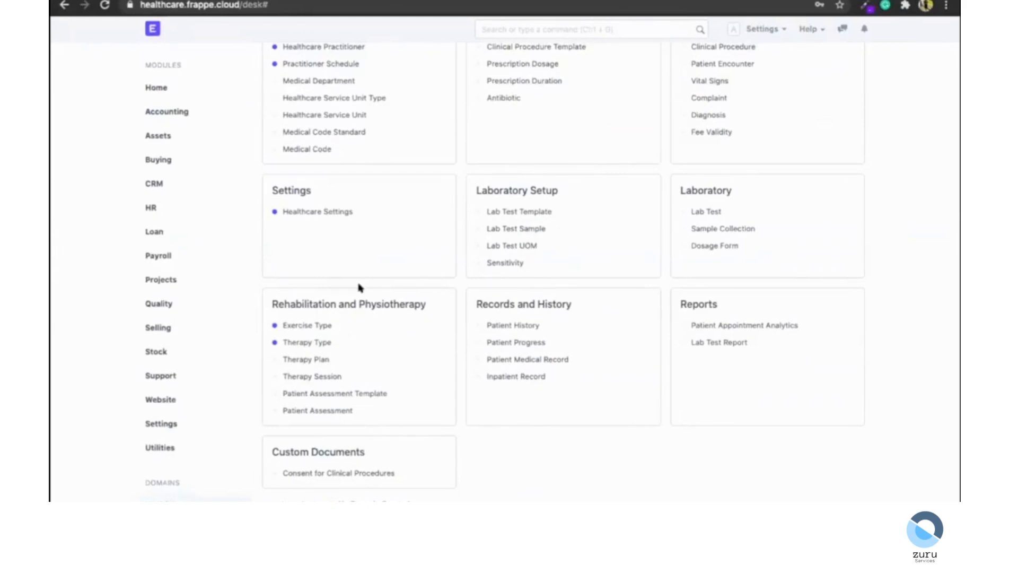
scroll(358, 288, "up", 10)
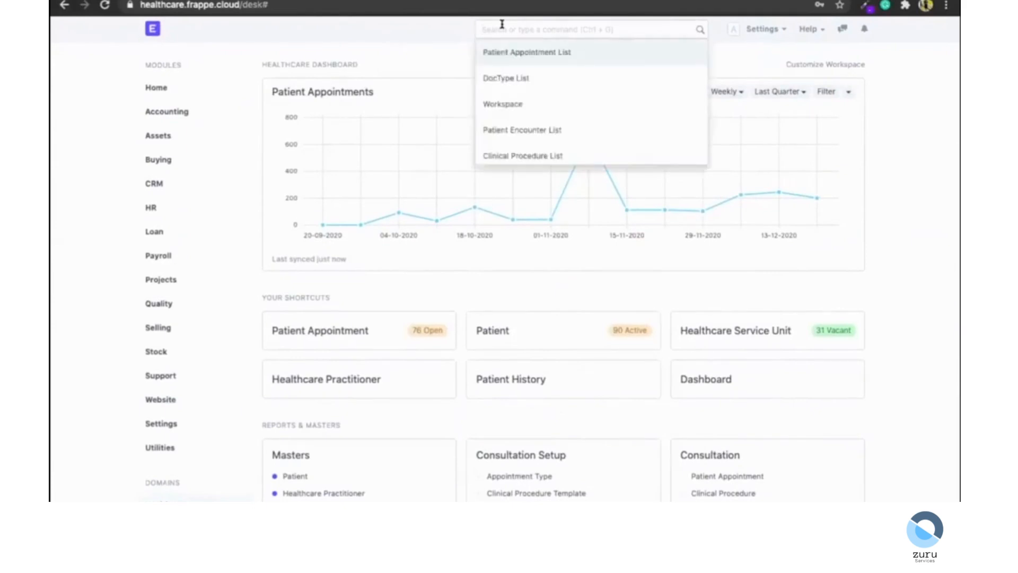
Create a new Patient Appointment through the search bar's new patient appointment command.
type("new patient appointment")
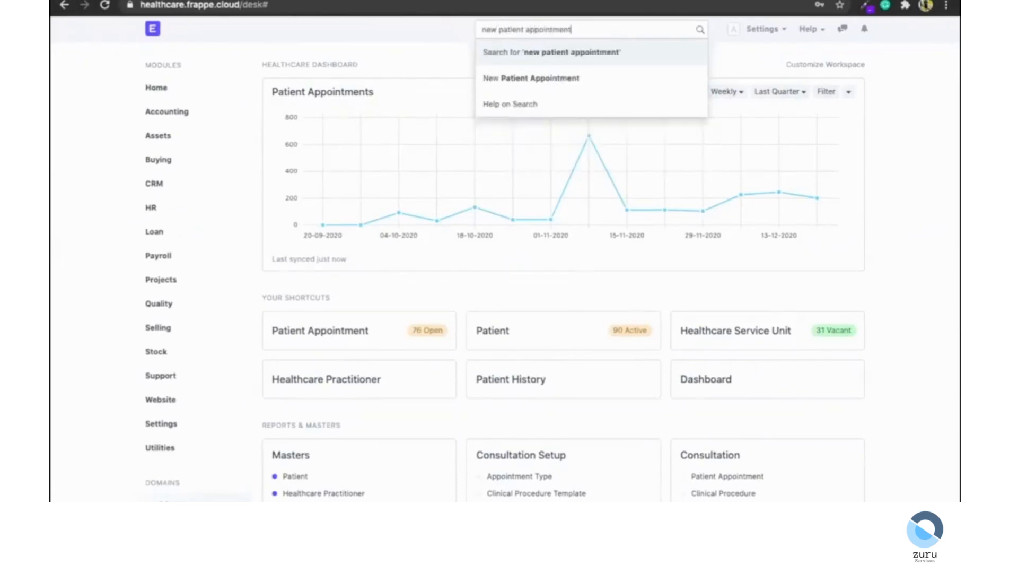
key("Down")
key("Return")
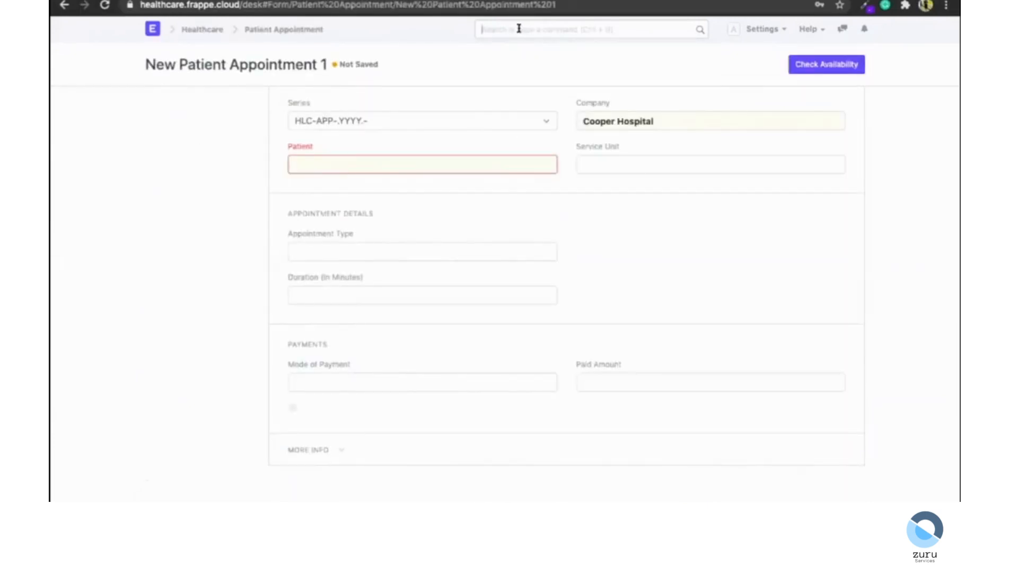
Open the Patient Appointment Report by searching for patient appointment in the search bar.
type("patient app")
type("ointmwn")
key("BackSpace")
key("BackSpace")
type("ent")
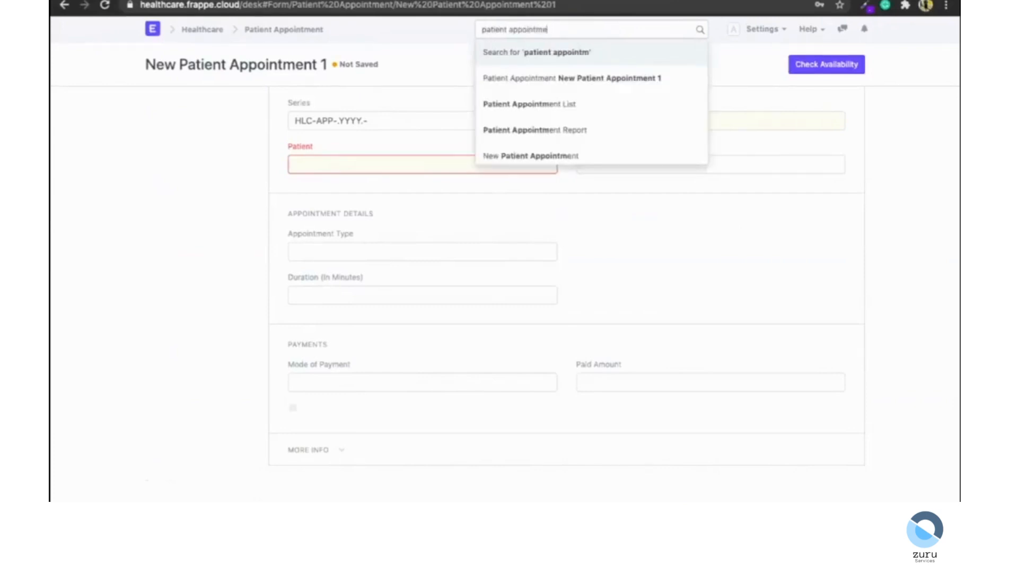
key("Down")
key("Down")
key("Return")
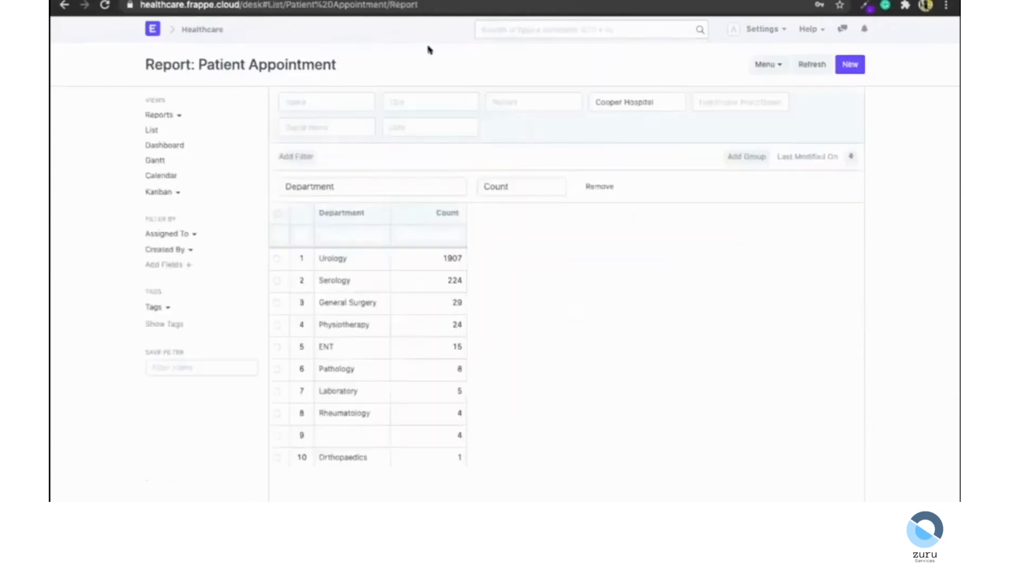
Return to the Healthcare workspace and run a full search for the patient's name.
left_click(192, 30)
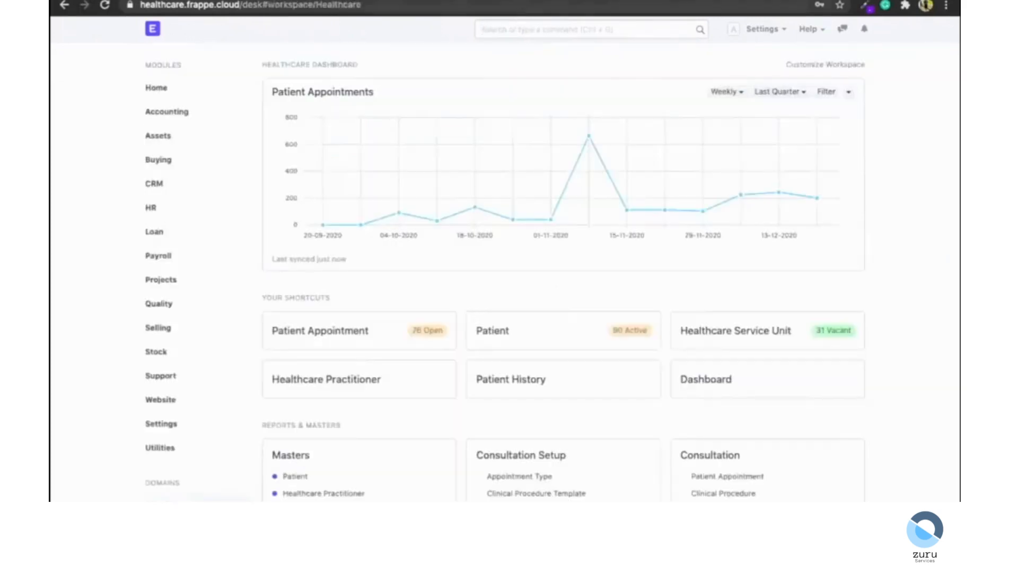
left_click(517, 18)
type("an")
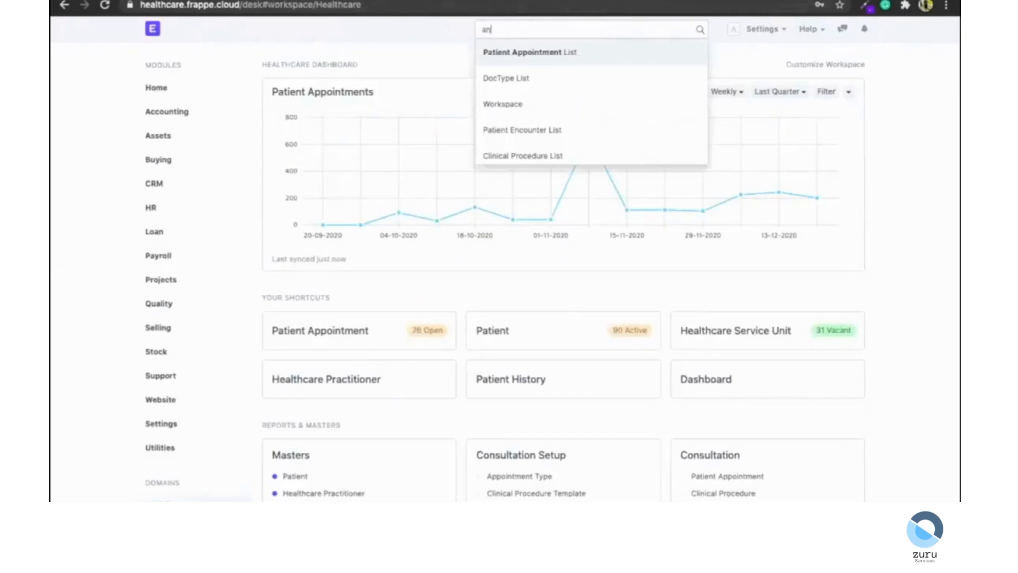
type("ne frank")
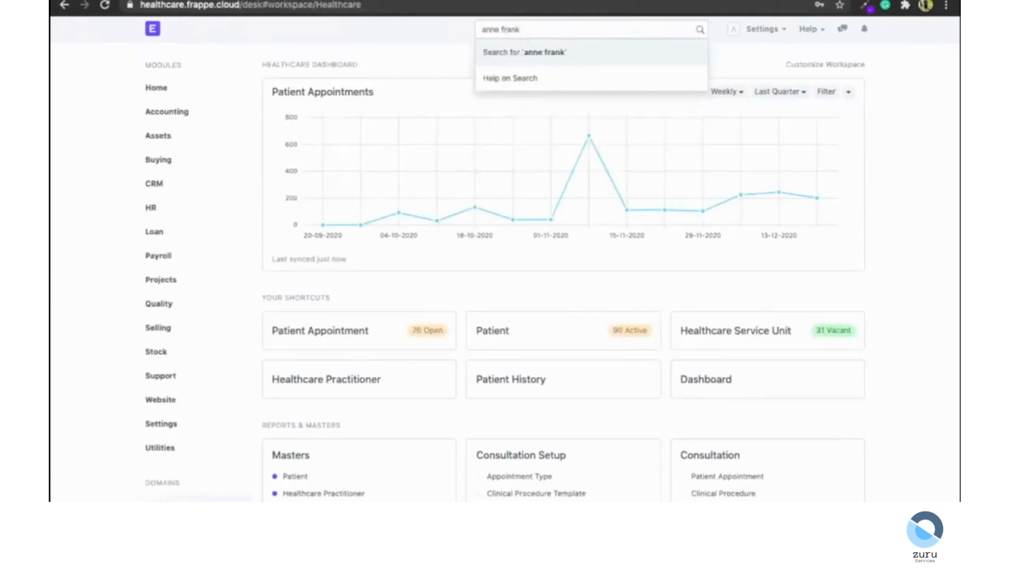
key("Return")
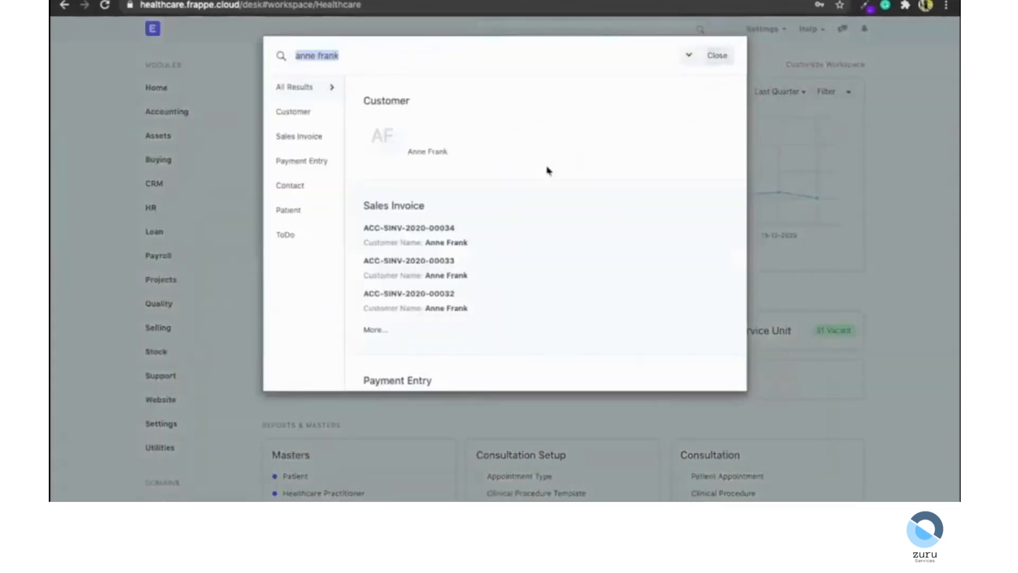
Browse the search results across customers, invoices, payments, patients and to-dos, then close them.
scroll(466, 284, "down", 8)
scroll(466, 277, "up", 6)
scroll(443, 278, "down", 2)
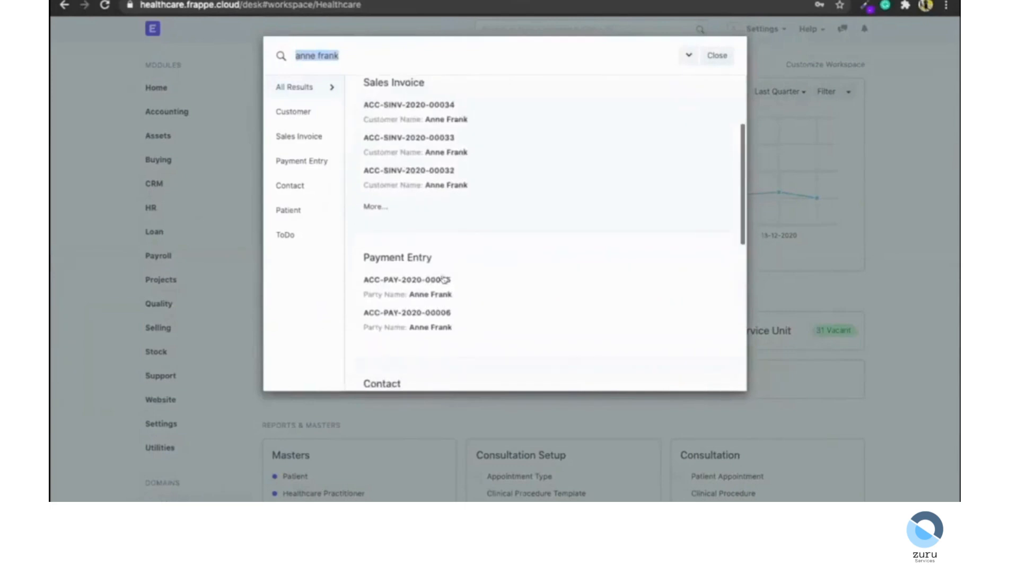
scroll(443, 278, "down", 8)
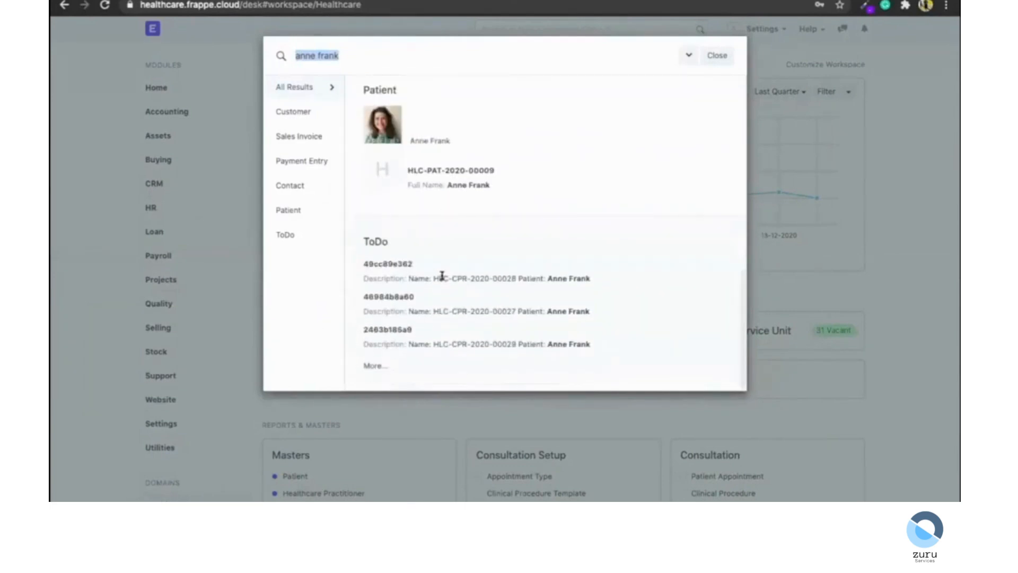
scroll(553, 257, "up", 8)
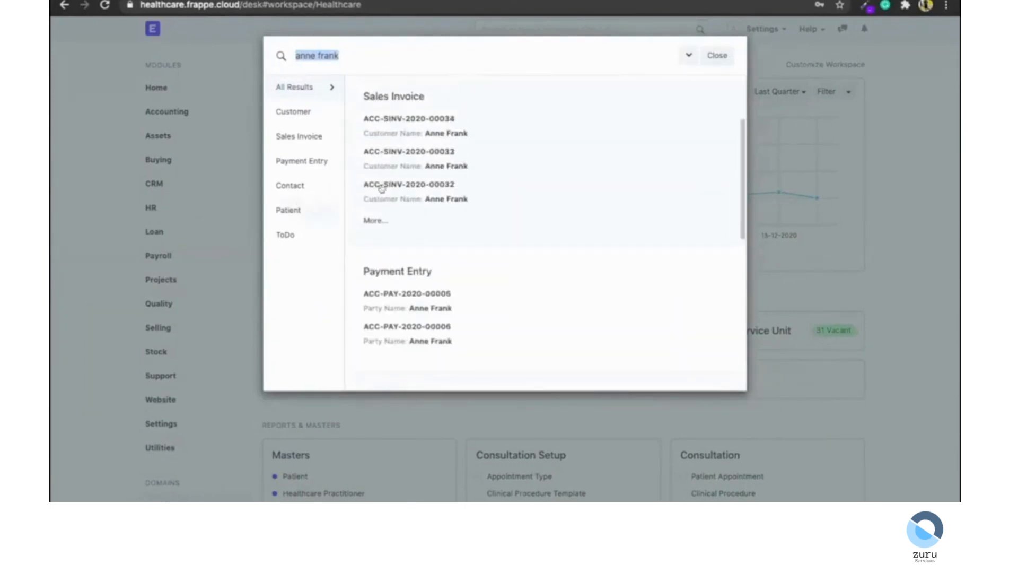
left_click(716, 55)
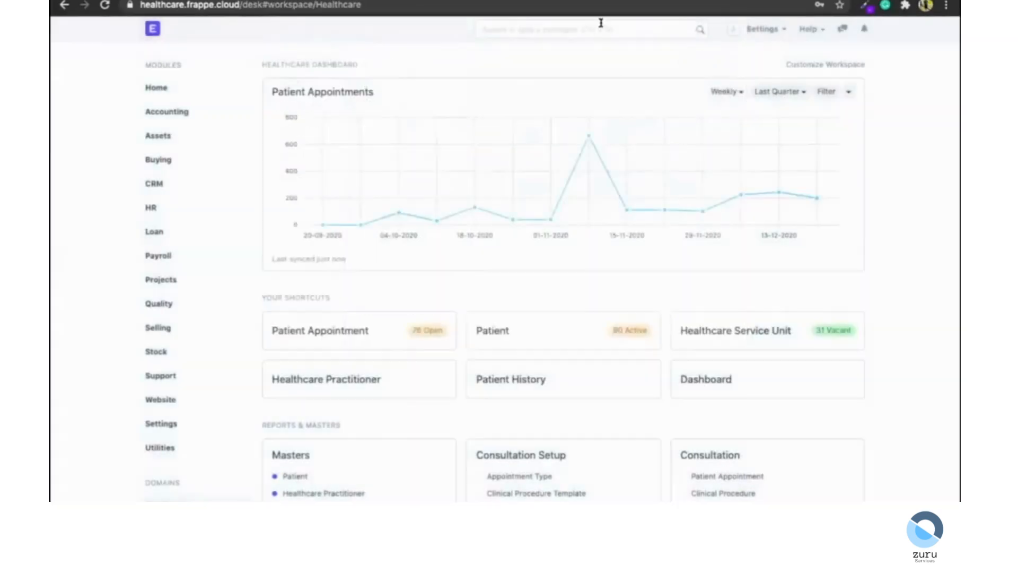
Calculate 235 * 234 in the search bar, then clear the entry.
left_click(601, 22)
type("235")
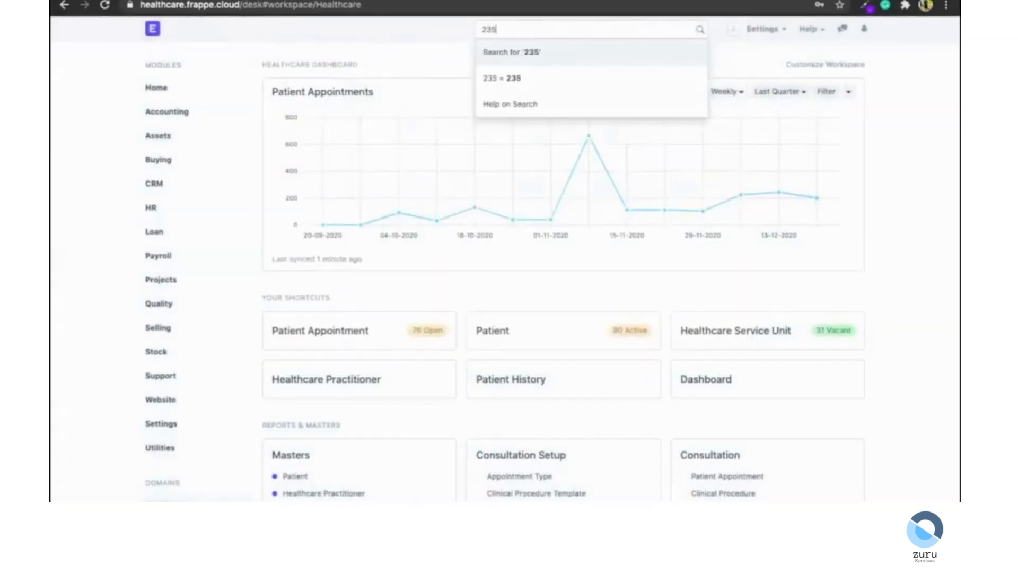
type(" * 234")
key("super+a")
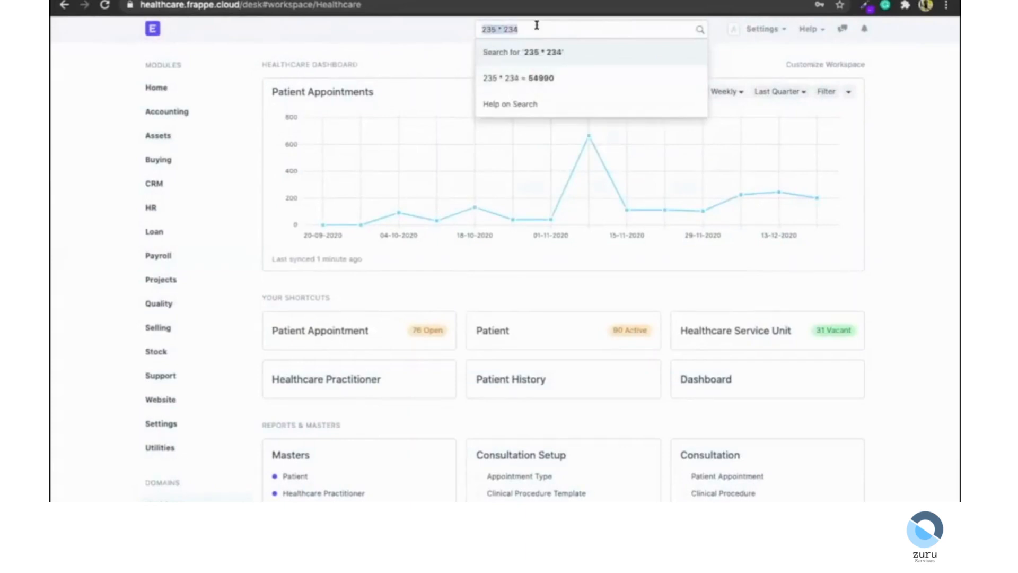
key("BackSpace")
left_click(374, 39)
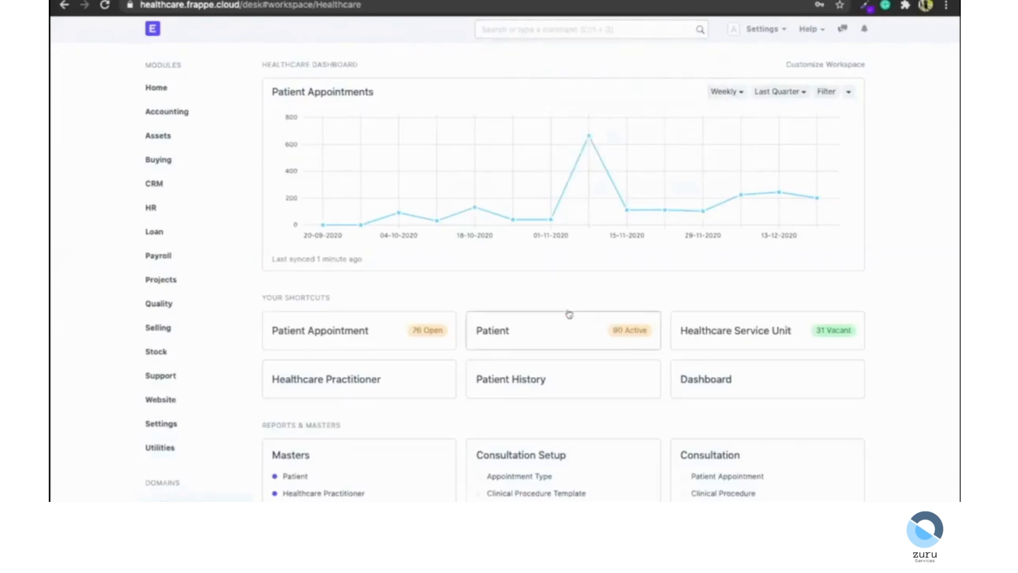
Open the Patient list from the workspace shortcuts and scroll through it.
left_click(547, 344)
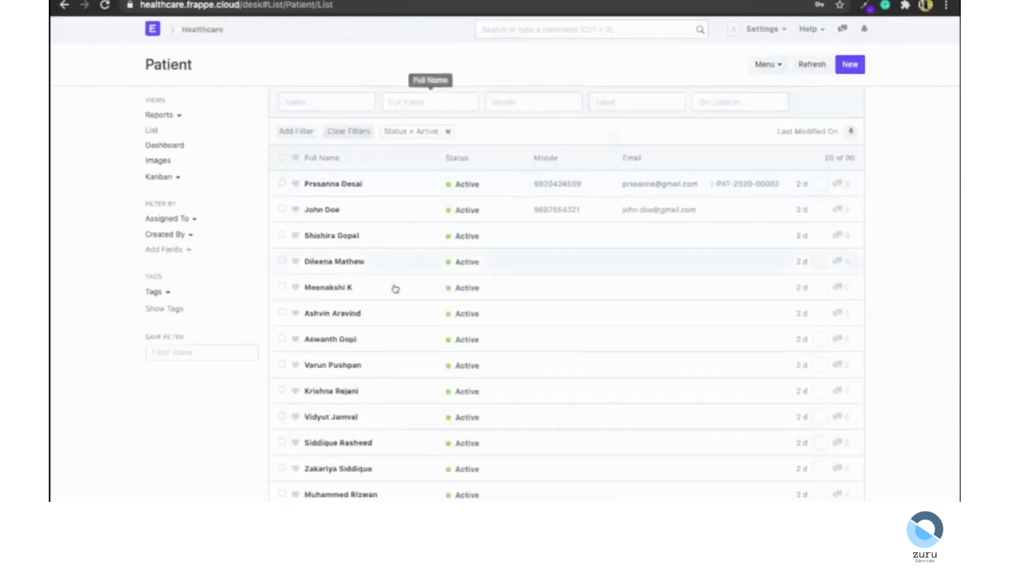
scroll(393, 288, "down", 1)
scroll(392, 289, "down", 2)
scroll(393, 288, "up", 3)
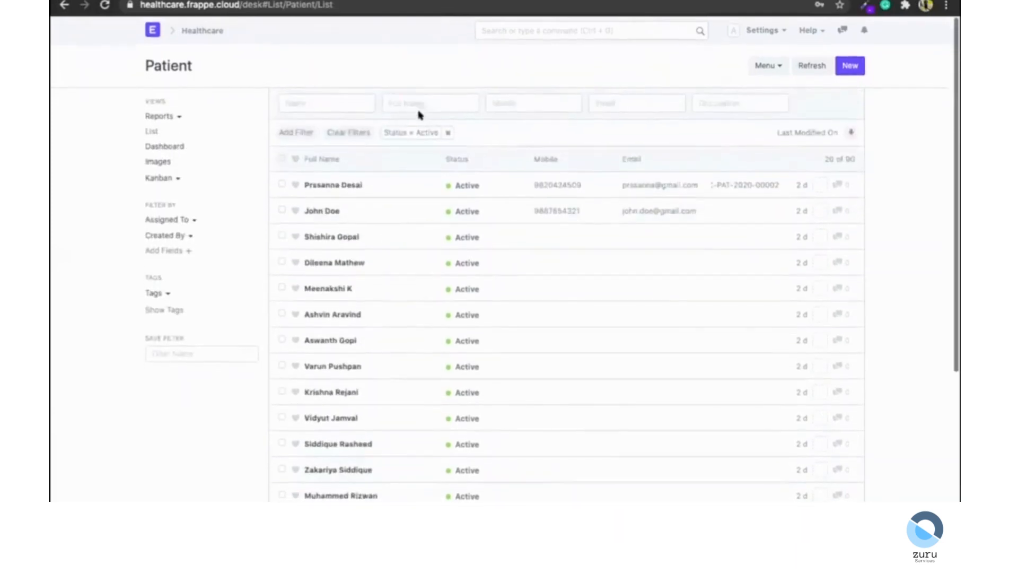
Filter the Patient list by the patient's full name and open her record.
left_click(417, 96)
type("anne frank")
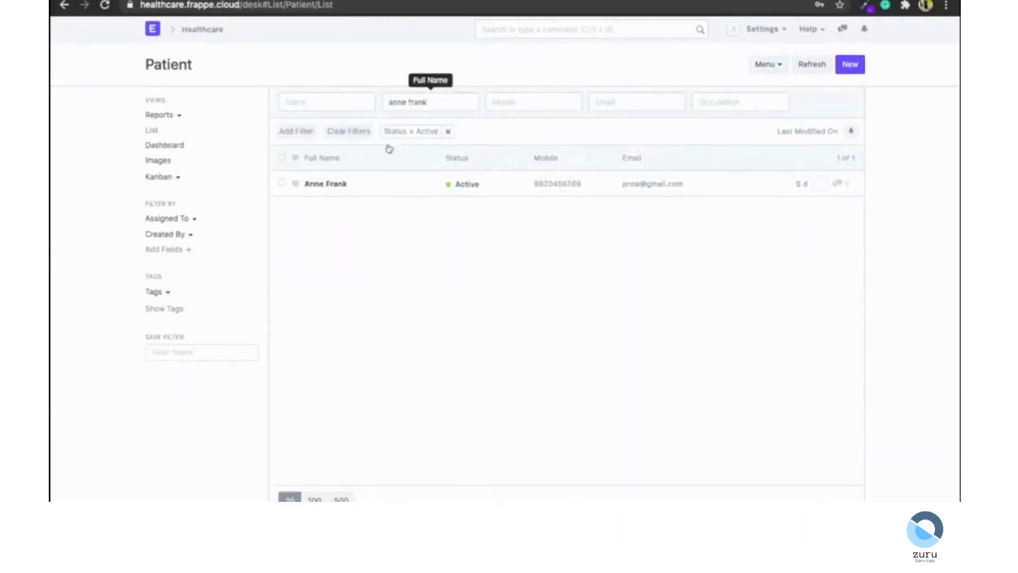
left_click(333, 180)
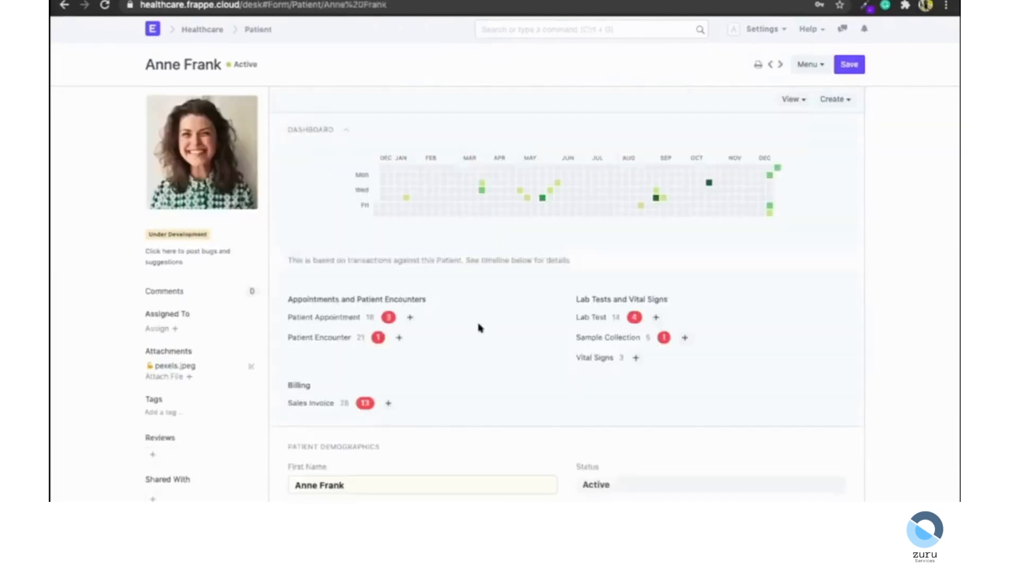
Scroll through the patient record's dashboard of appointments, encounters, lab tests and invoices.
scroll(478, 327, "down", 10)
scroll(479, 327, "up", 10)
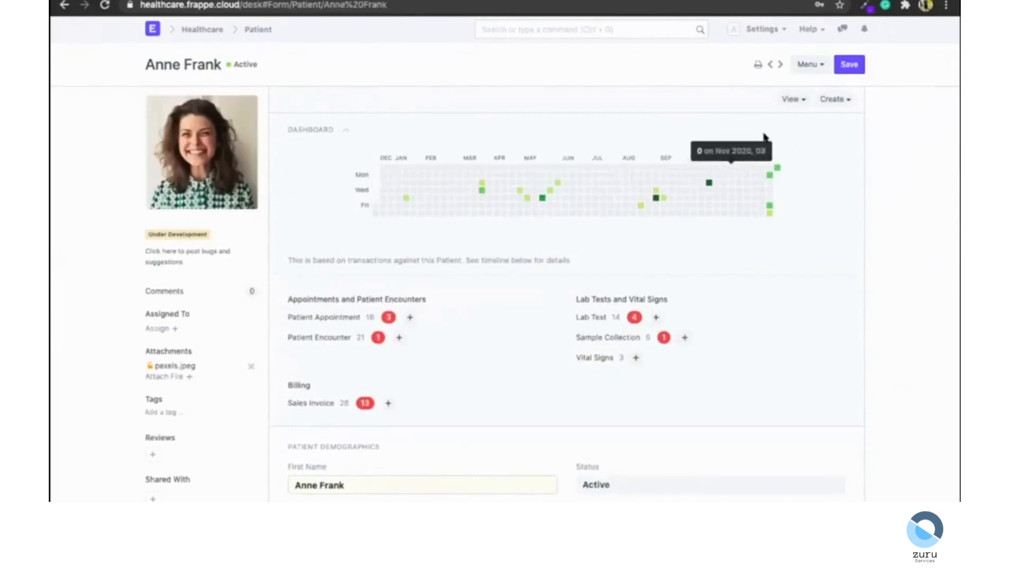
scroll(768, 166, "down", 1)
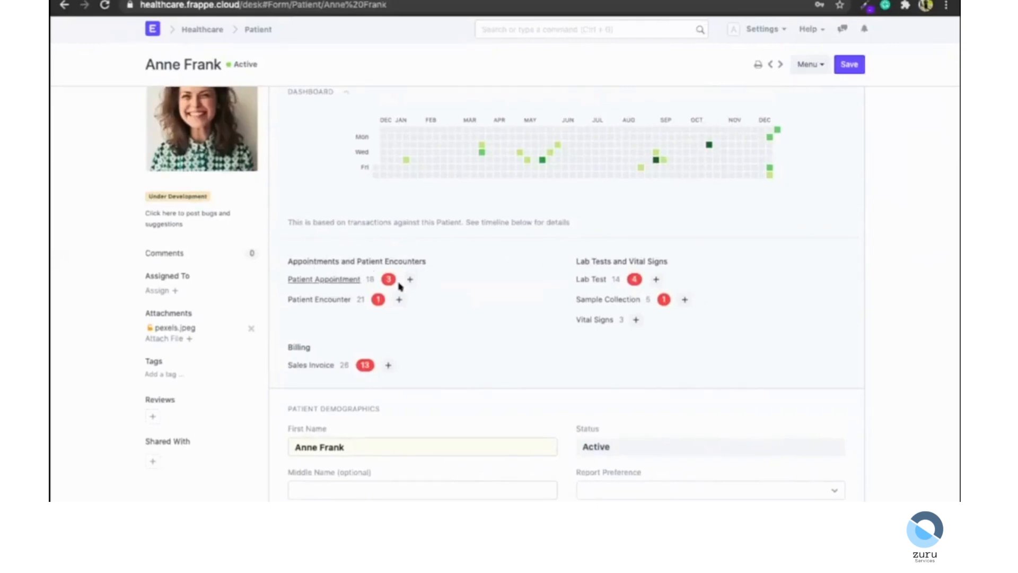
scroll(456, 302, "down", 3)
scroll(474, 249, "up", 5)
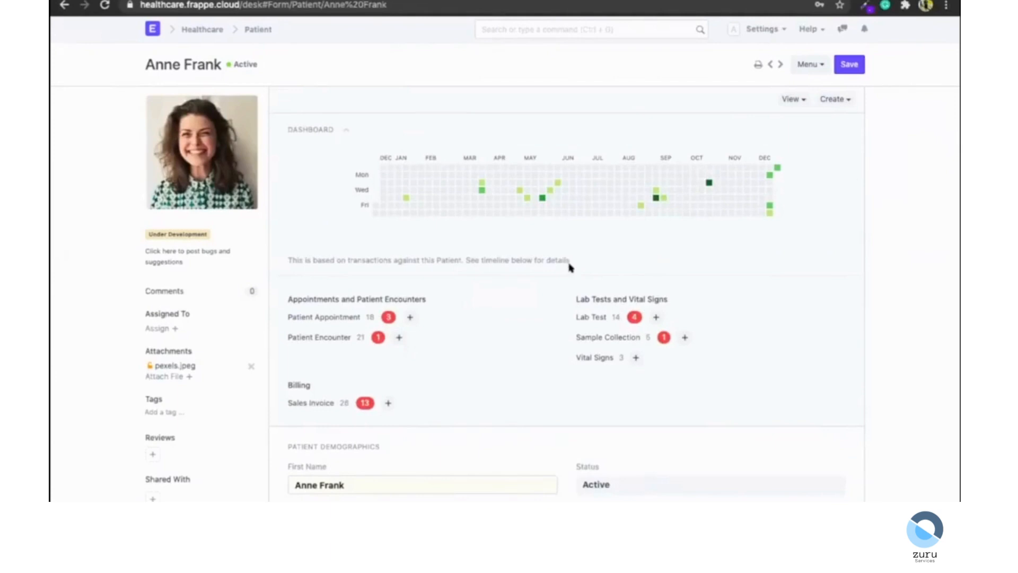
scroll(569, 268, "down", 3)
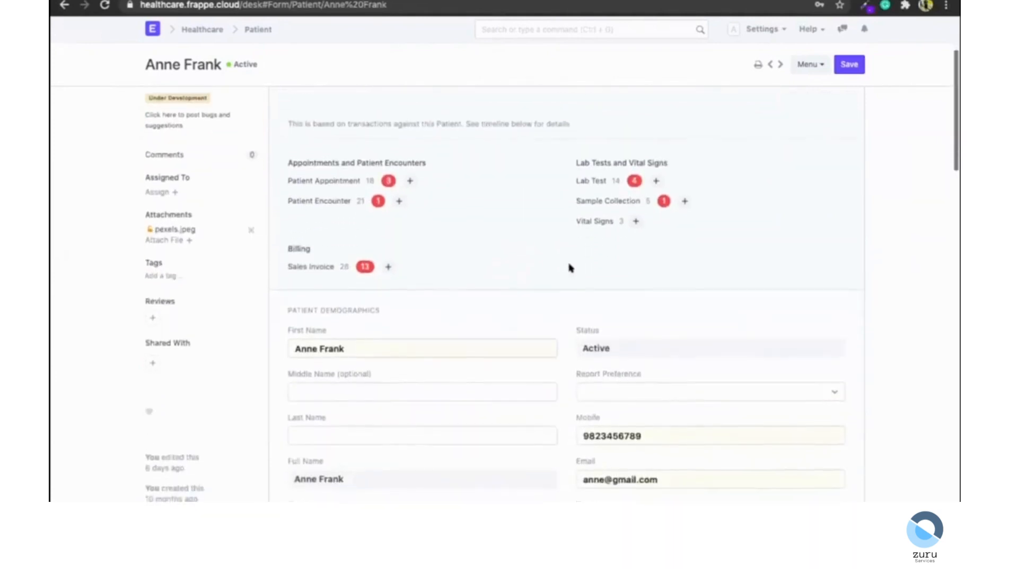
scroll(576, 254, "up", 3)
Open the patient's Patient History page and scroll through it.
left_click(794, 99)
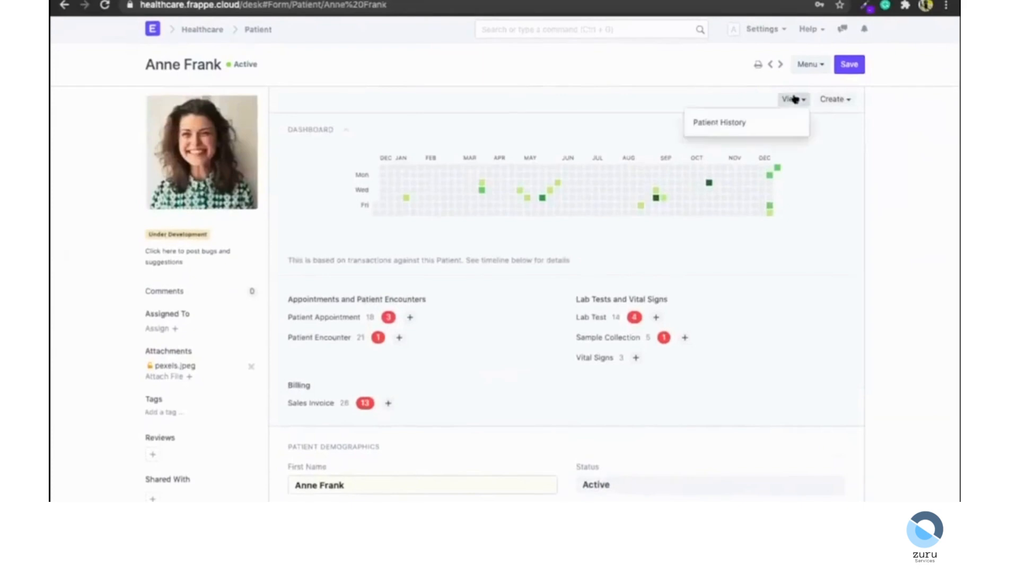
left_click(709, 121)
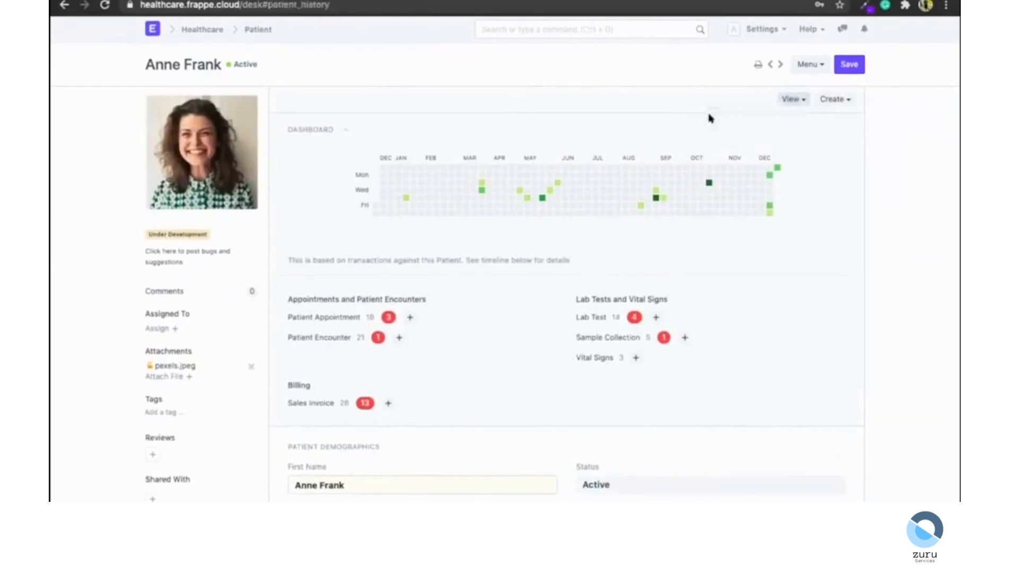
scroll(54, 264, "down", 1)
scroll(54, 265, "up", 1)
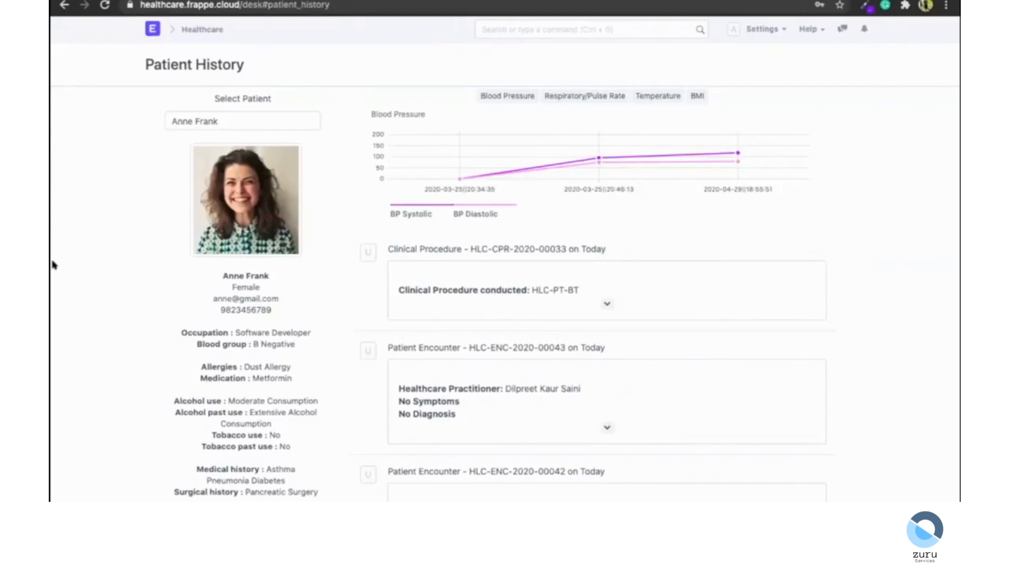
scroll(254, 286, "down", 2)
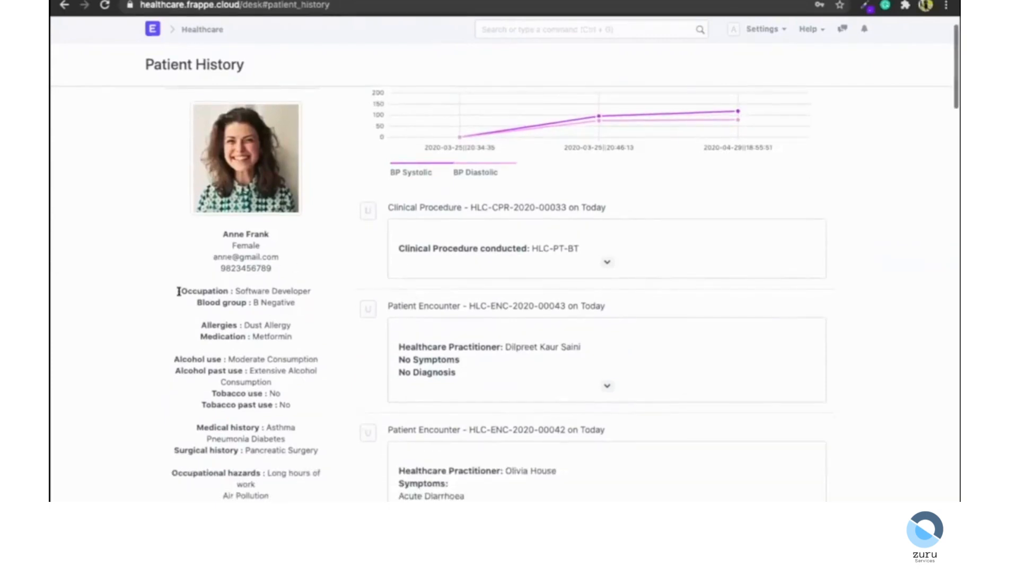
scroll(179, 291, "up", 2)
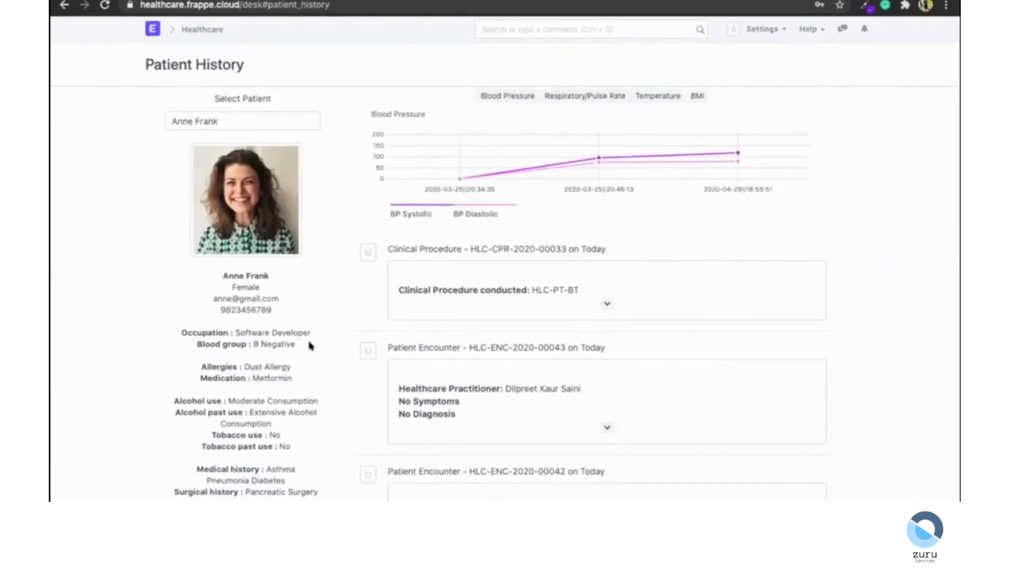
Switch the vital signs chart between Respiratory/Pulse Rate, Blood Pressure, Temperature and BMI.
double_click(199, 120)
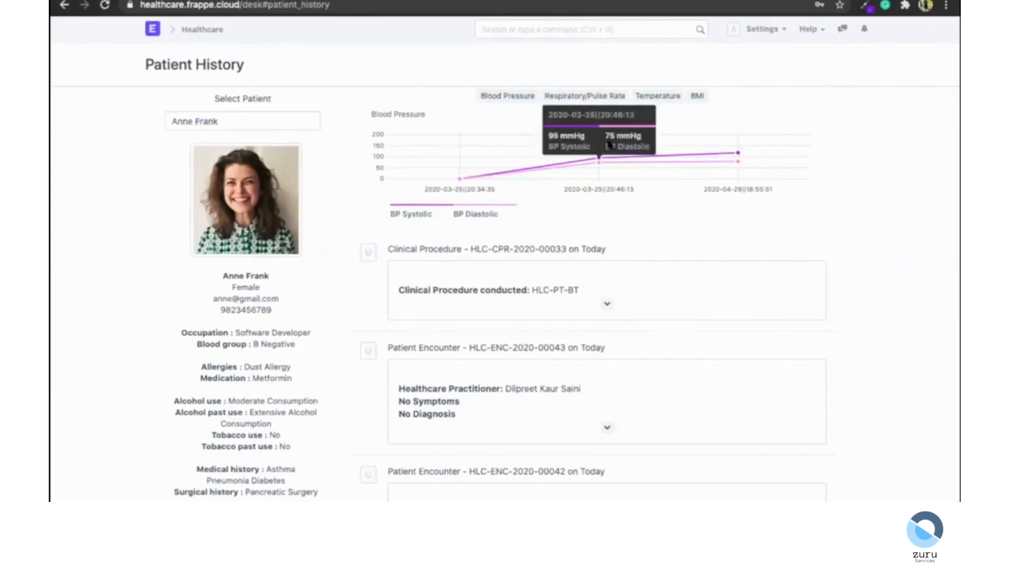
left_click(572, 99)
left_click(509, 95)
left_click(660, 96)
left_click(688, 97)
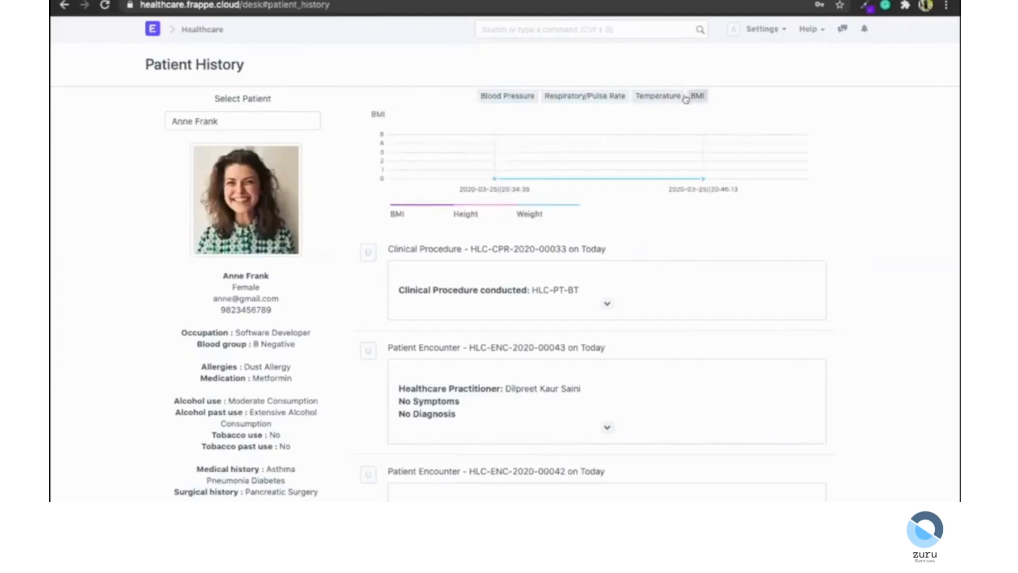
Scroll through the history timeline of clinical procedures, encounters, therapy sessions and lab tests.
scroll(682, 220, "down", 1)
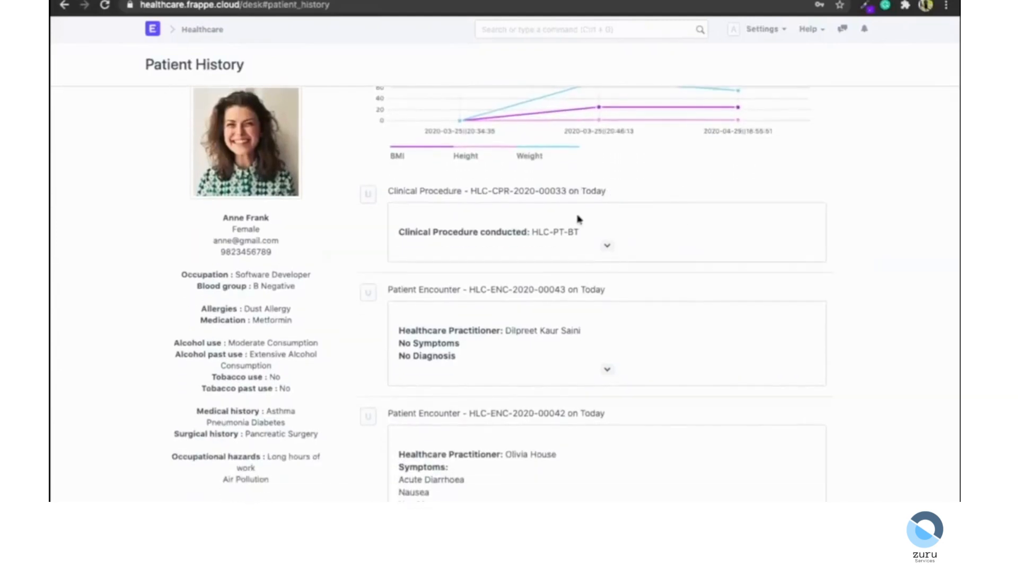
scroll(578, 355, "down", 4)
scroll(579, 344, "down", 15)
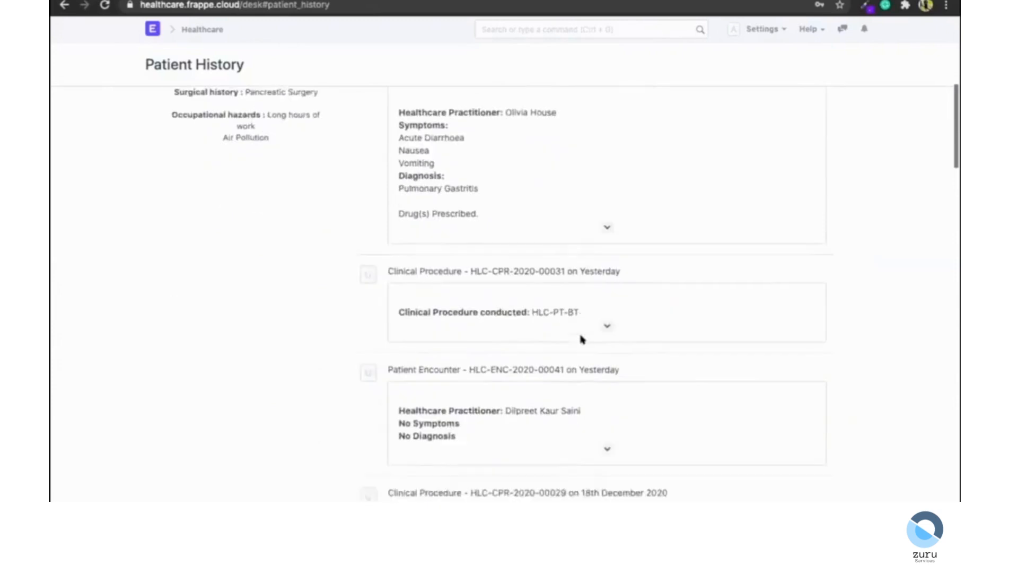
scroll(582, 338, "up", 18)
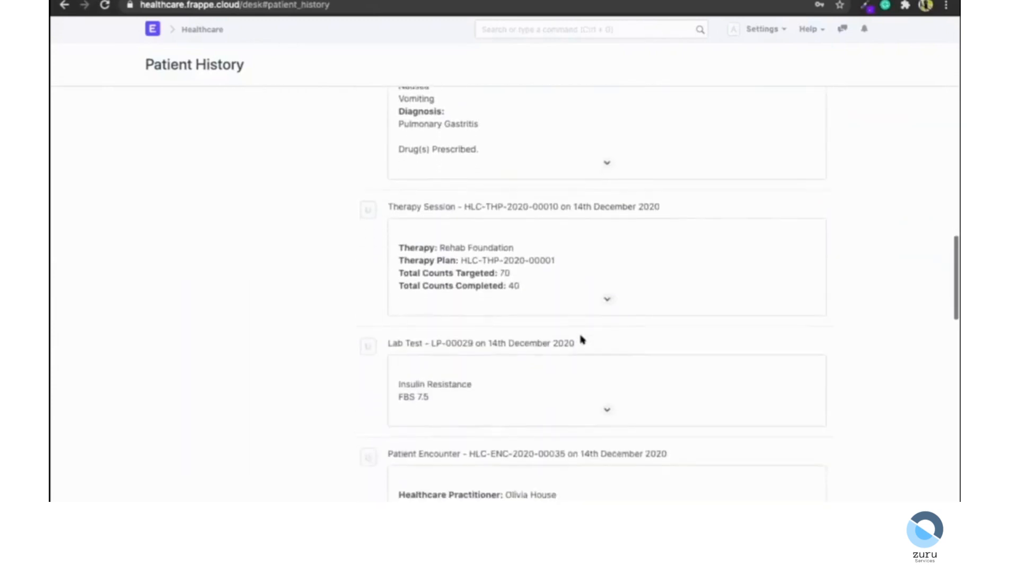
scroll(582, 338, "up", 1)
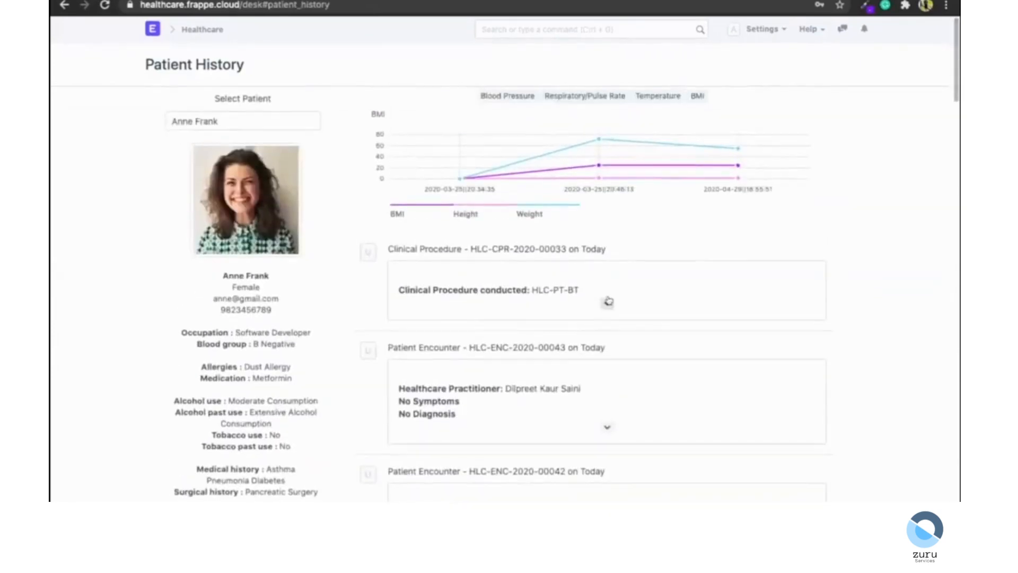
Expand the details of the latest patient encounter and clinical procedure in the timeline.
left_click(606, 426)
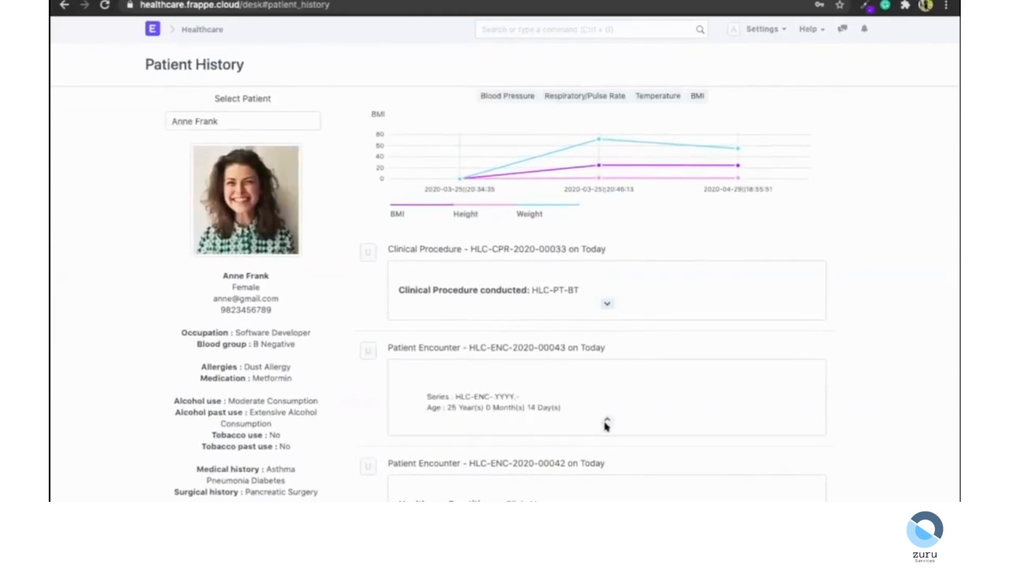
left_click(605, 302)
scroll(603, 304, "down", 2)
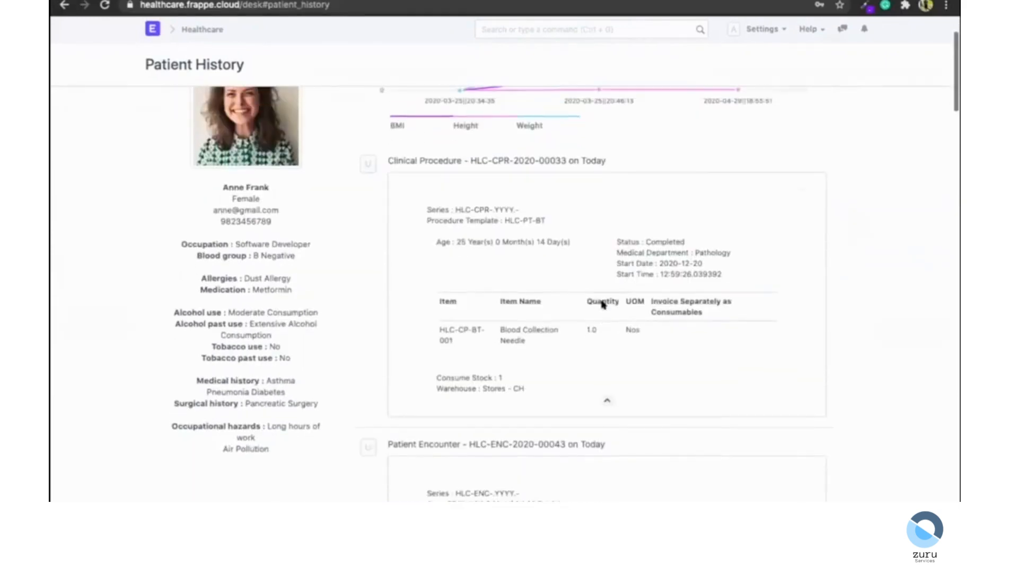
scroll(602, 298, "up", 1)
scroll(693, 357, "up", 2)
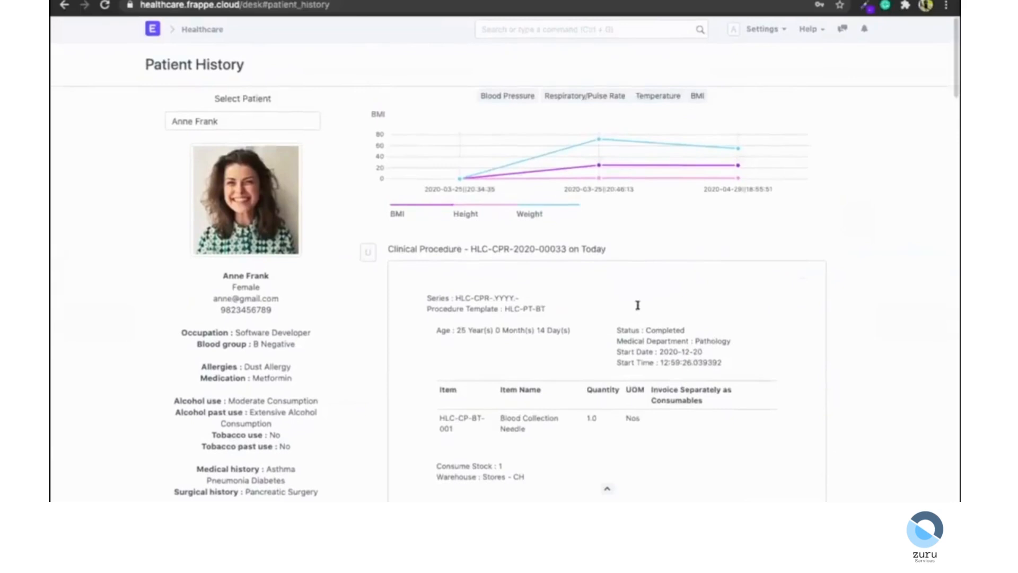
Return to the patient record, start a new Patient Appointment and set payment to Cash with 200 paid.
scroll(459, 164, "left", 5)
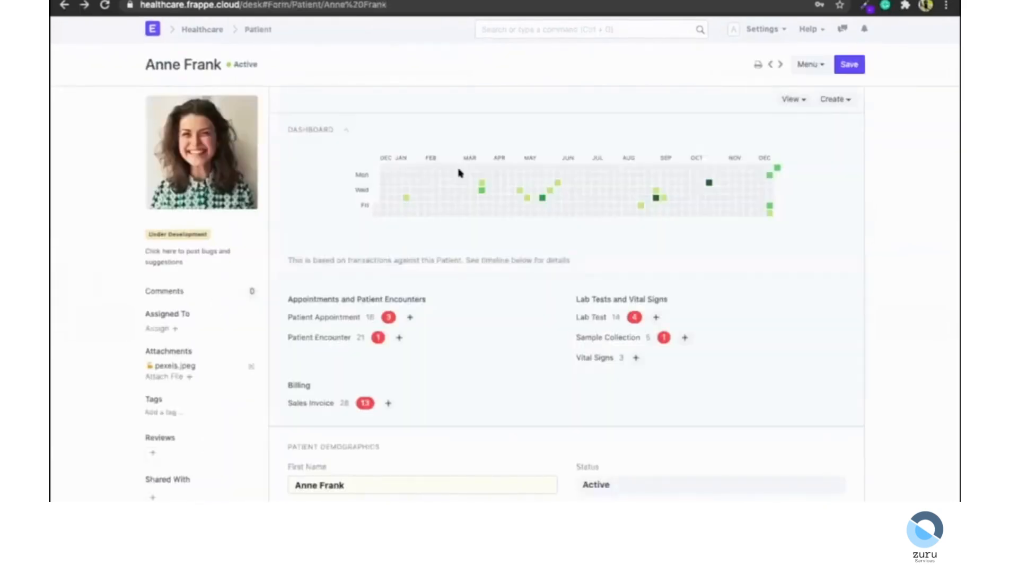
left_click(411, 317)
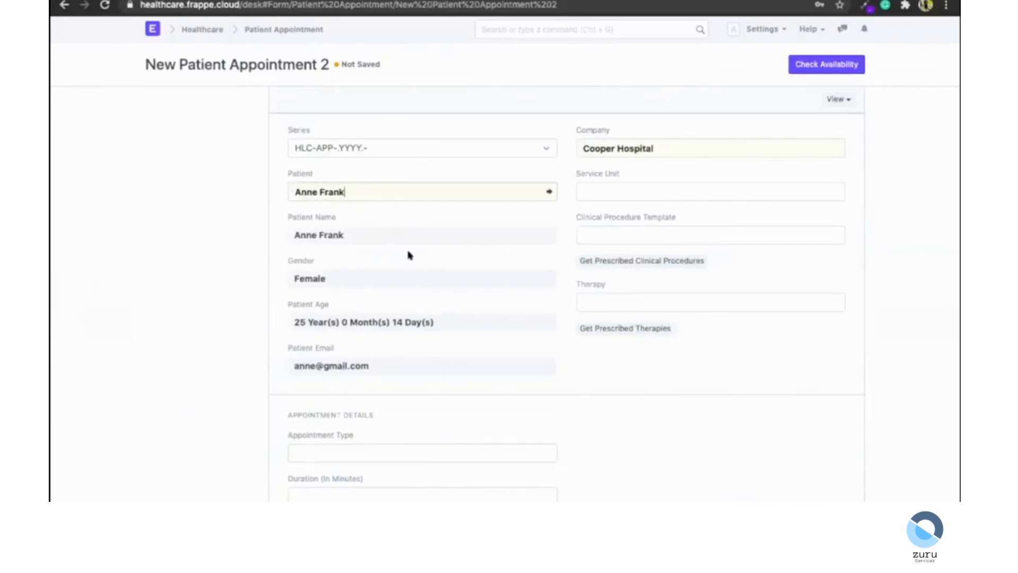
scroll(459, 277, "down", 3)
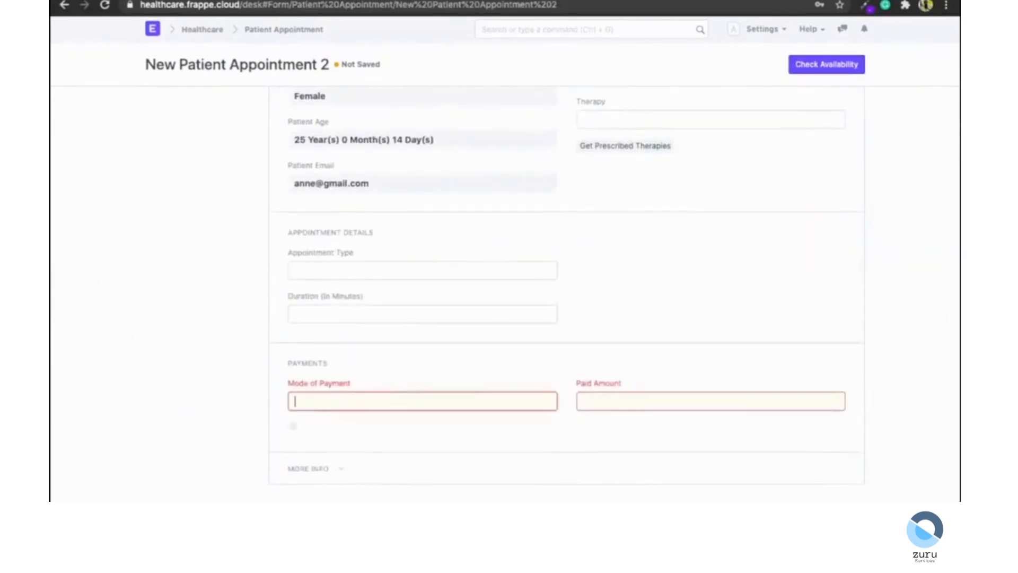
key("Return")
left_click(640, 400)
type("200.00")
scroll(639, 331, "up", 4)
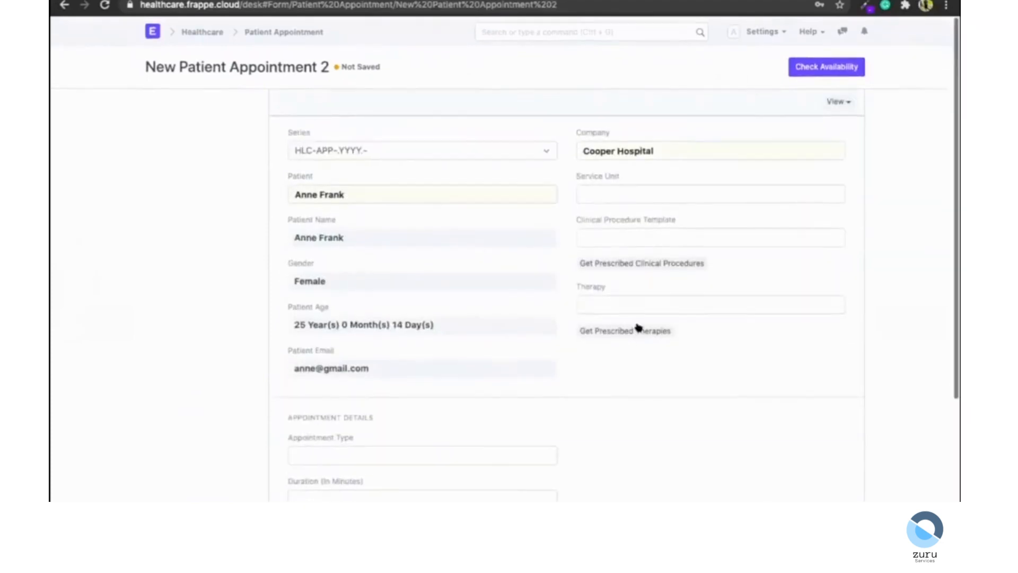
Check availability, choosing the Urology medical department and the healthcare practitioner.
left_click(829, 65)
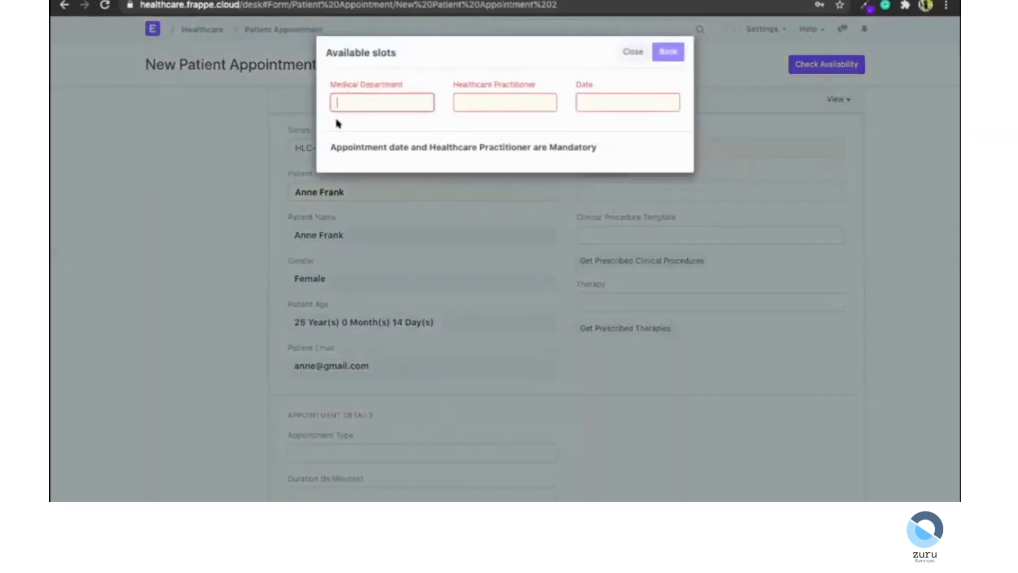
left_click(342, 147)
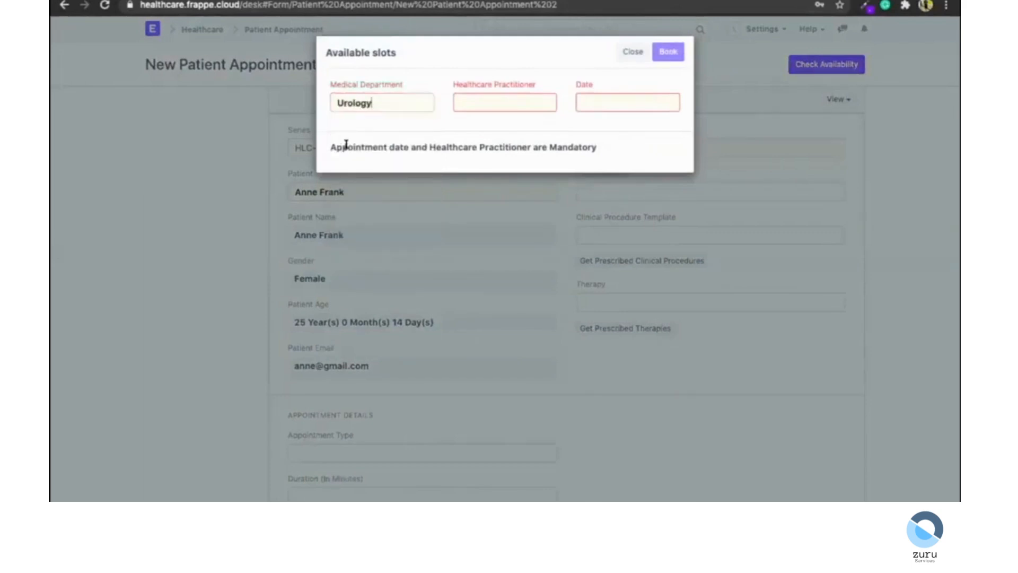
left_click(489, 89)
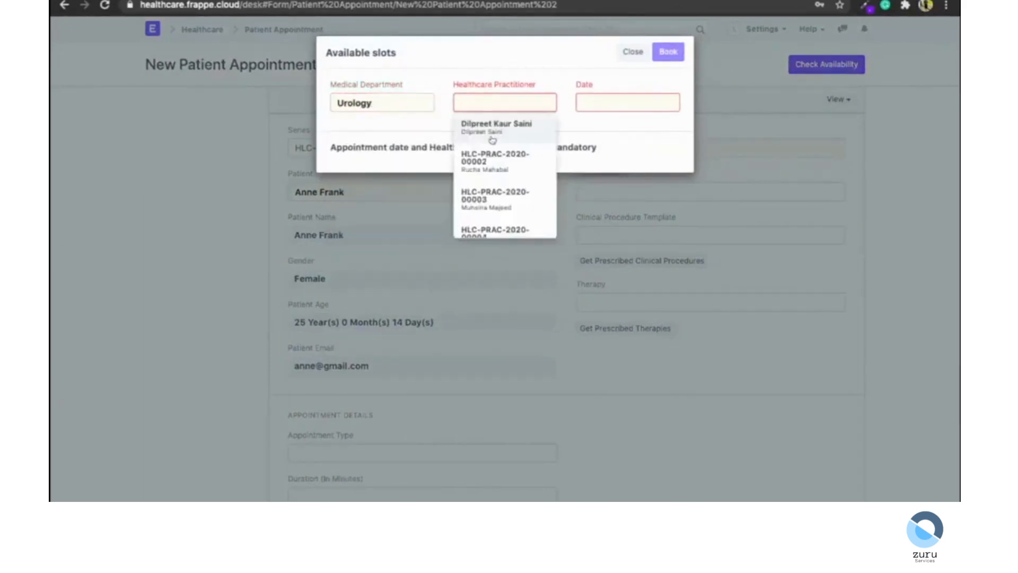
type("olivia")
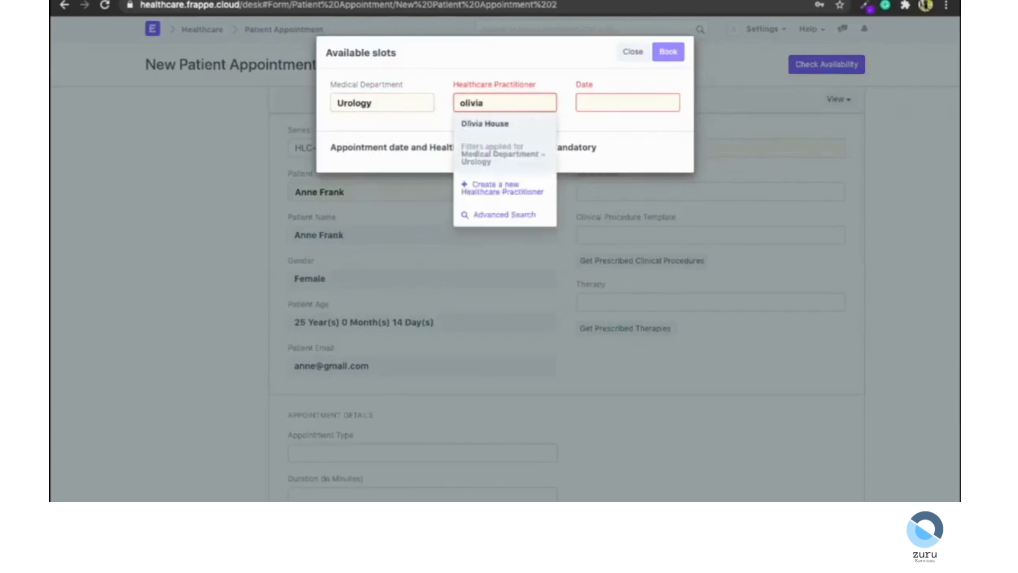
left_click(496, 125)
Pick the date 21-12-2020, select the 9:00 slot and book the appointment.
left_click(605, 99)
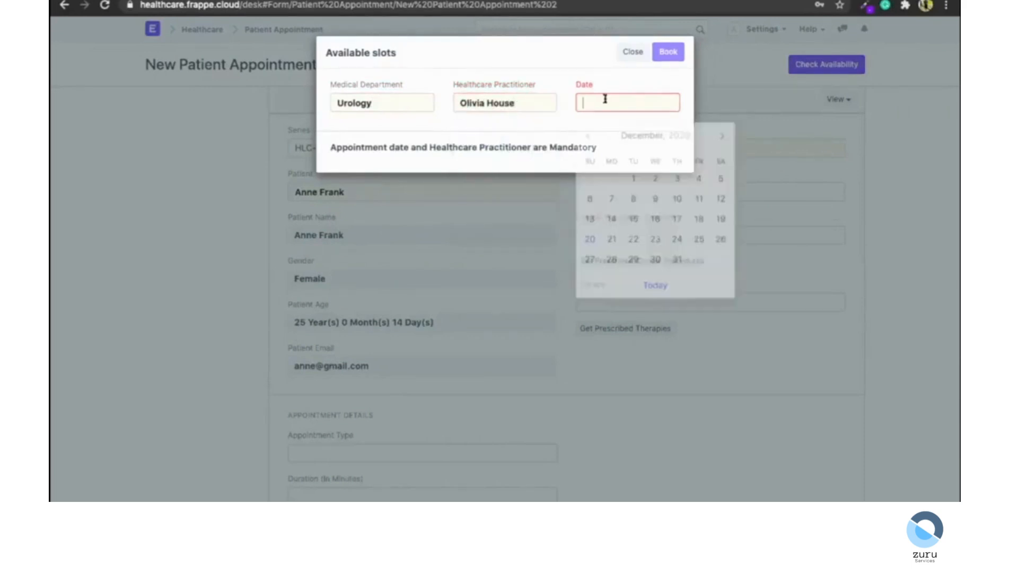
left_click(611, 231)
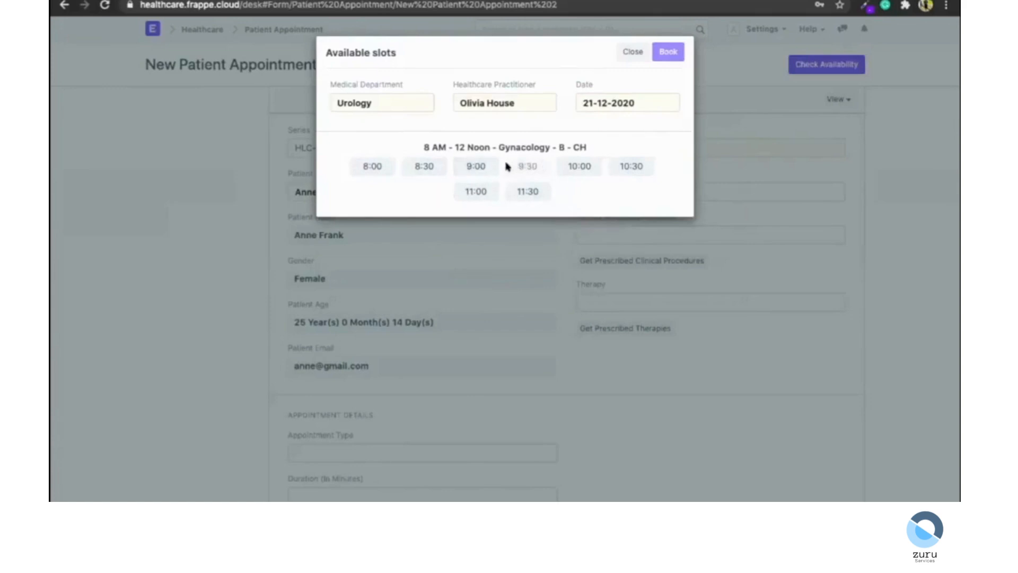
left_click(461, 167)
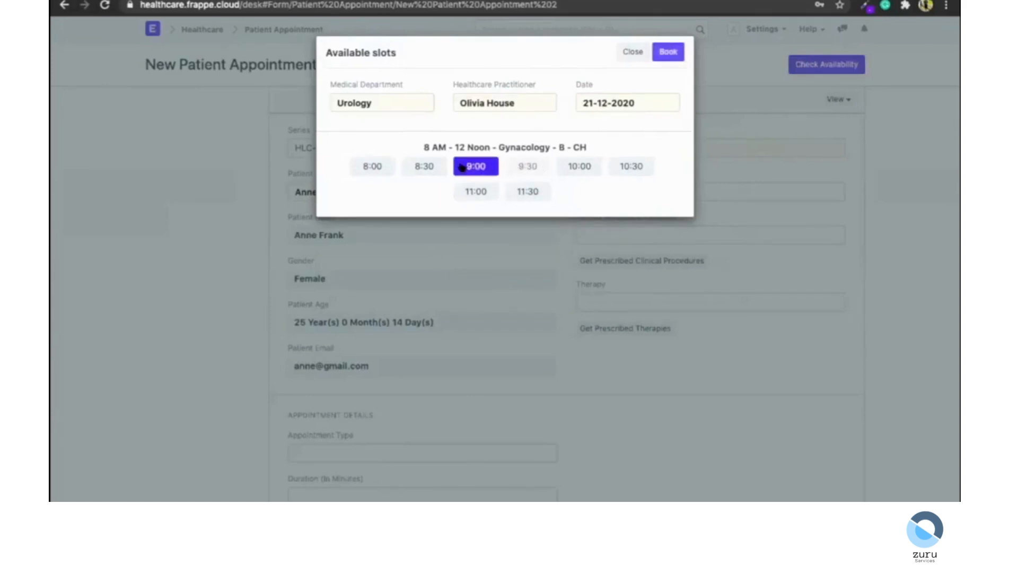
left_click(664, 52)
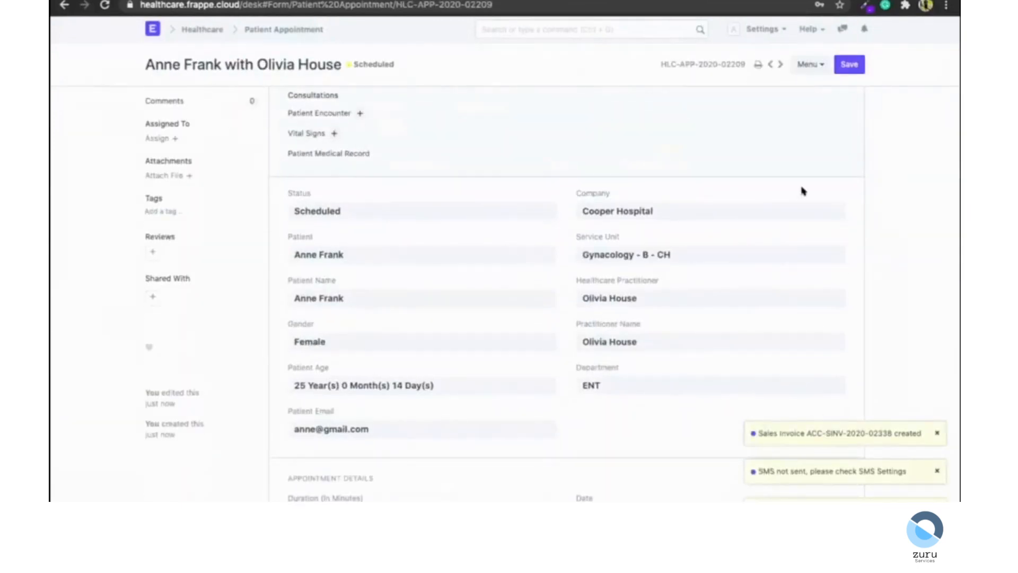
Reload the booked appointment and open its reference sales invoice.
left_click(800, 64)
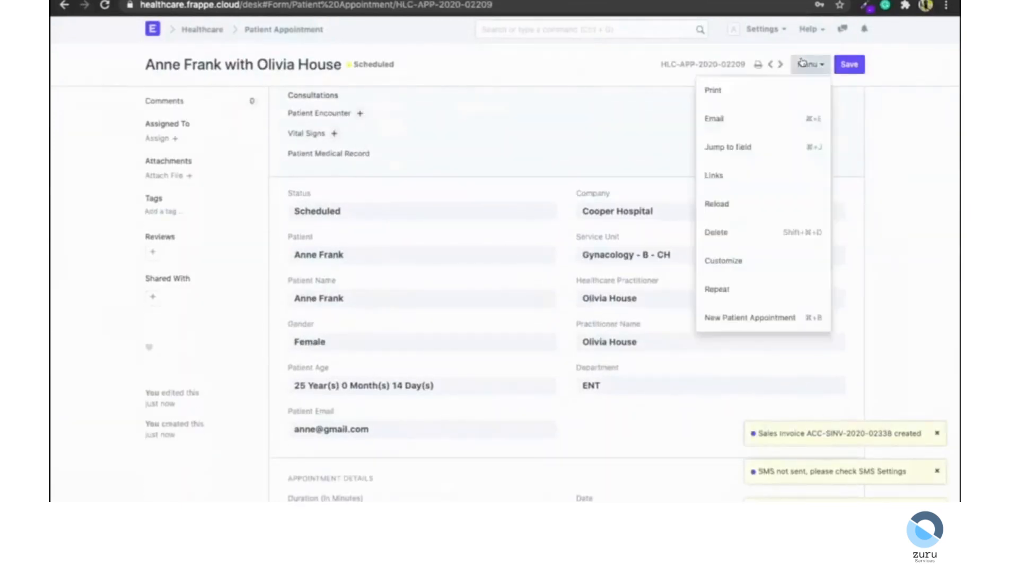
left_click(747, 202)
scroll(595, 302, "down", 8)
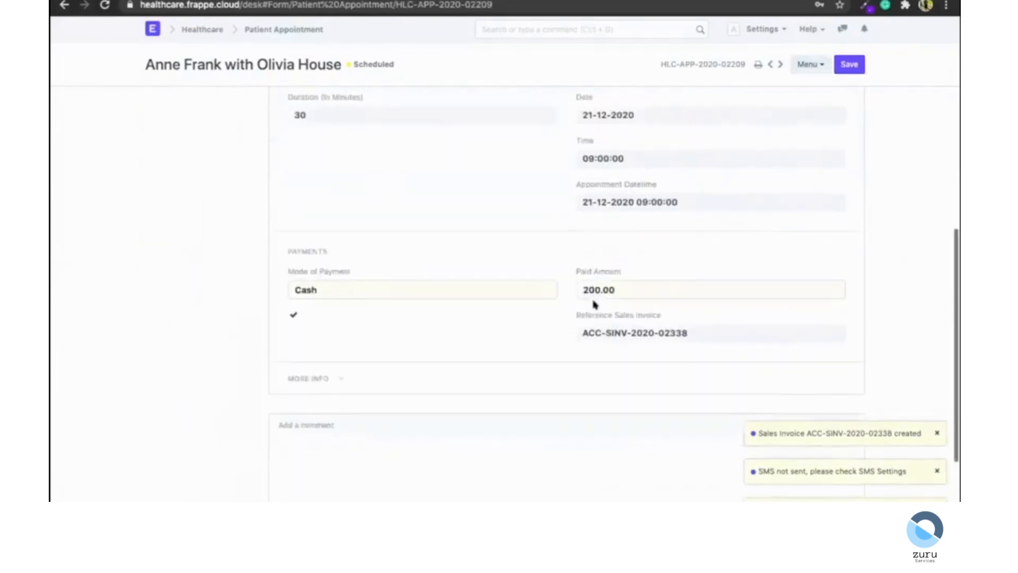
left_click(608, 343)
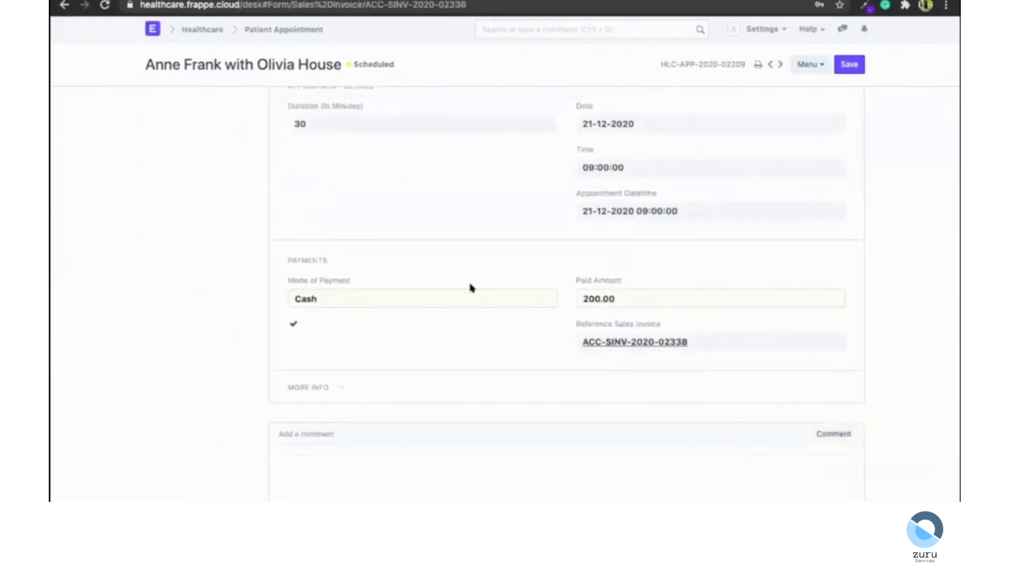
Scroll through the generated sales invoice.
scroll(518, 314, "down", 6)
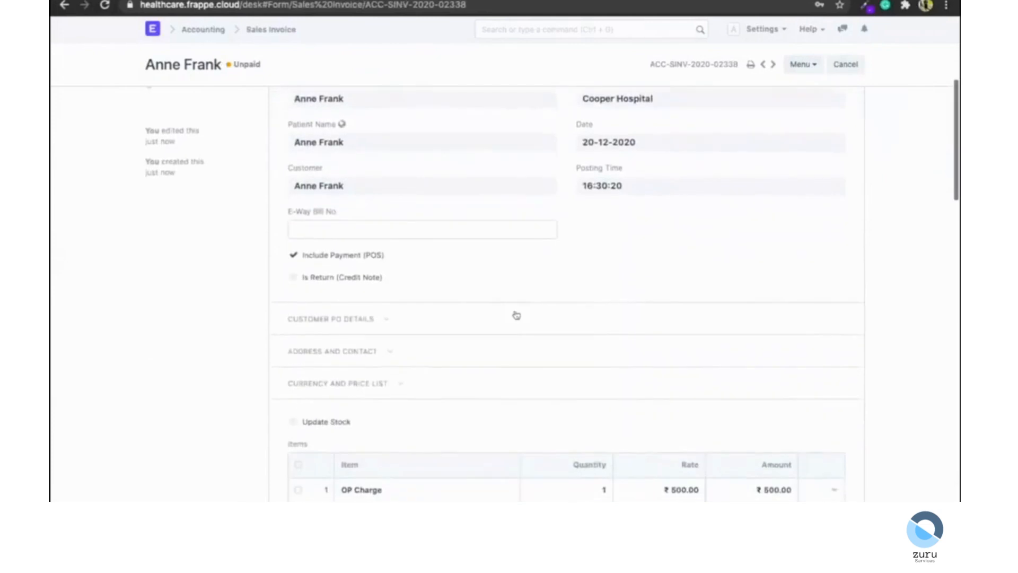
scroll(516, 315, "down", 2)
scroll(517, 315, "up", 10)
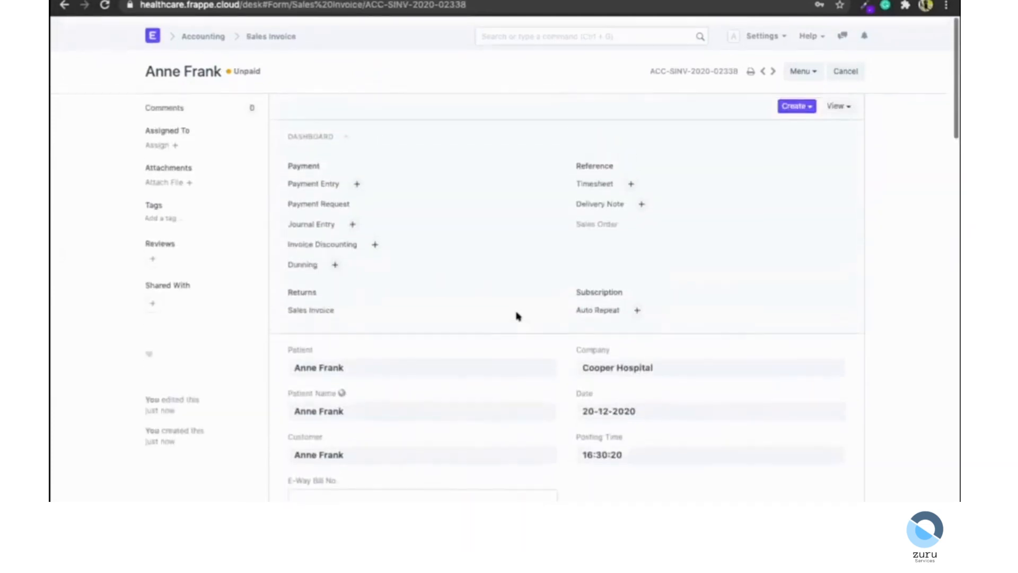
Start a new patient encounter for the appointment and add the symptoms Acute Diarrhoea, Nausea and Vomiting.
scroll(516, 315, "left", 5)
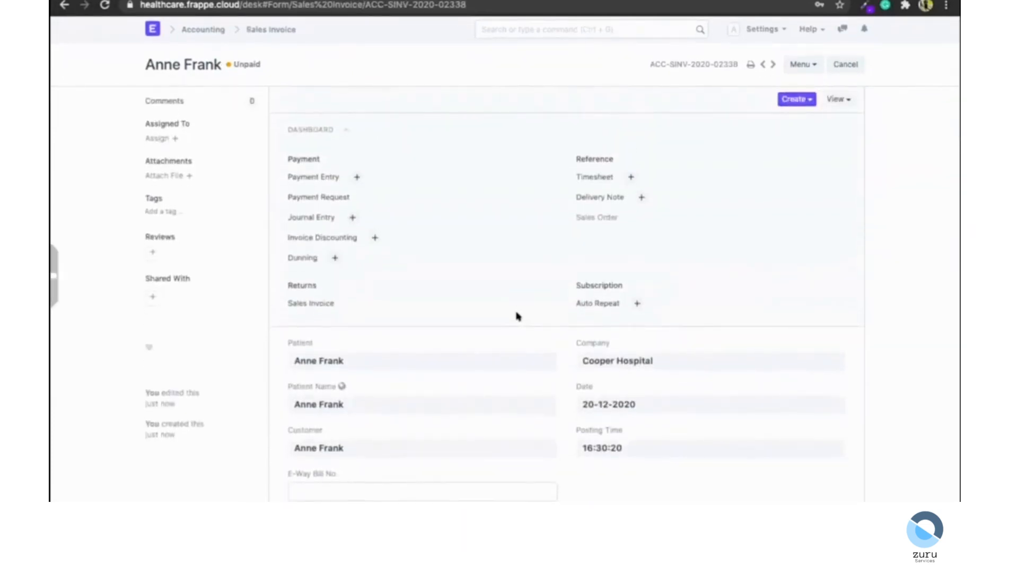
left_click(356, 177)
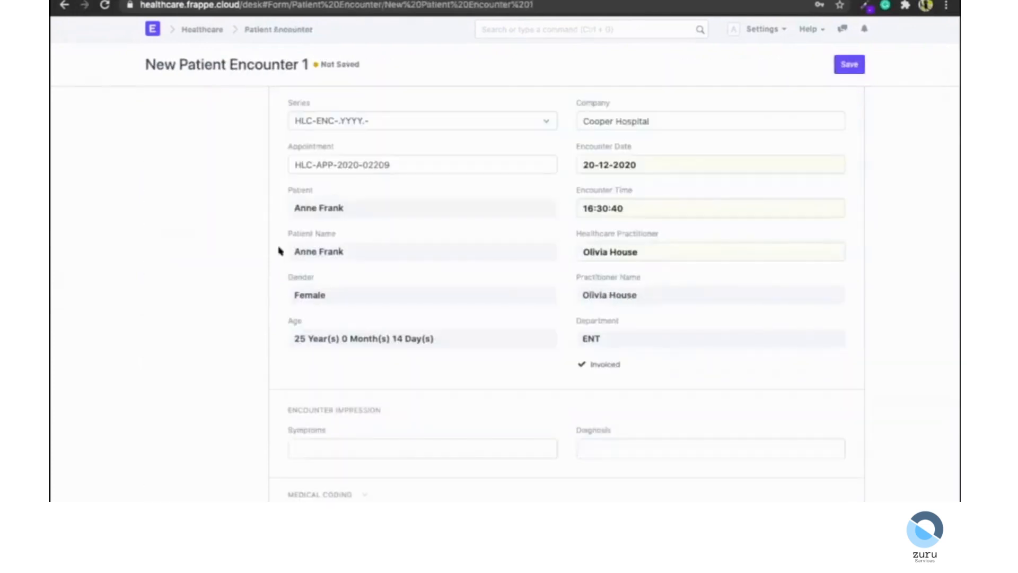
scroll(279, 251, "down", 3)
scroll(280, 250, "down", 3)
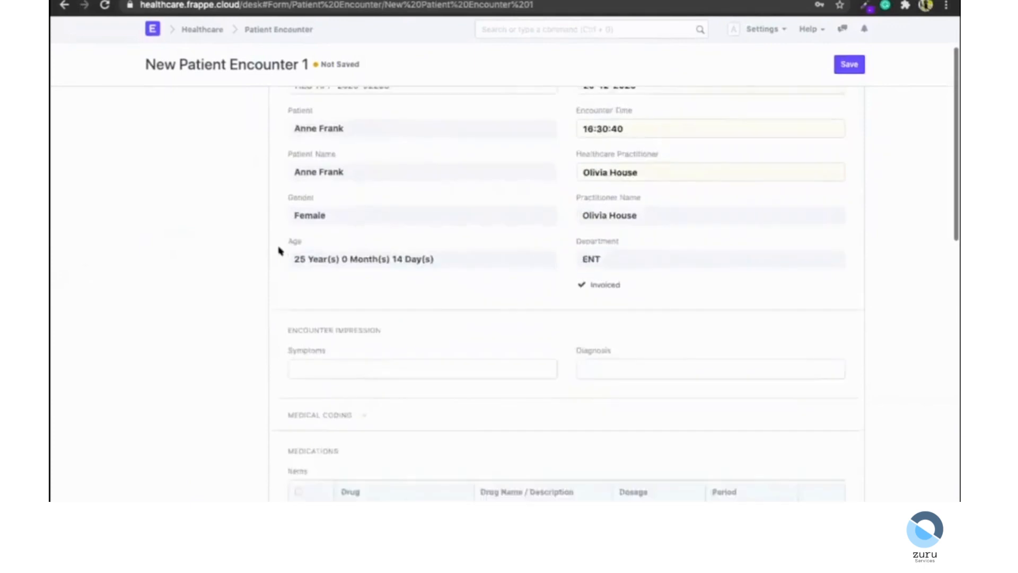
scroll(279, 251, "down", 2)
left_click(309, 263)
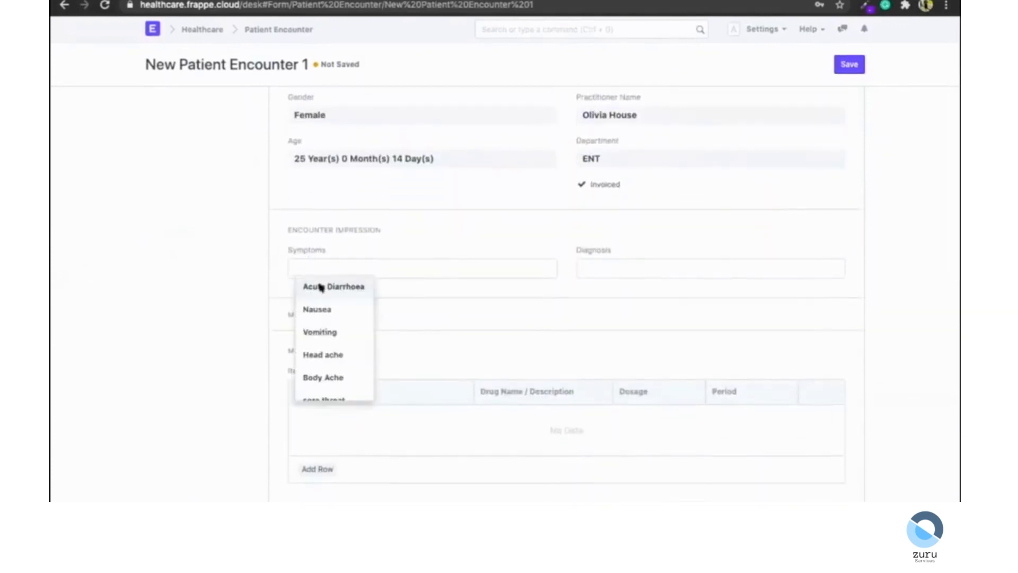
left_click(318, 287)
left_click(398, 286)
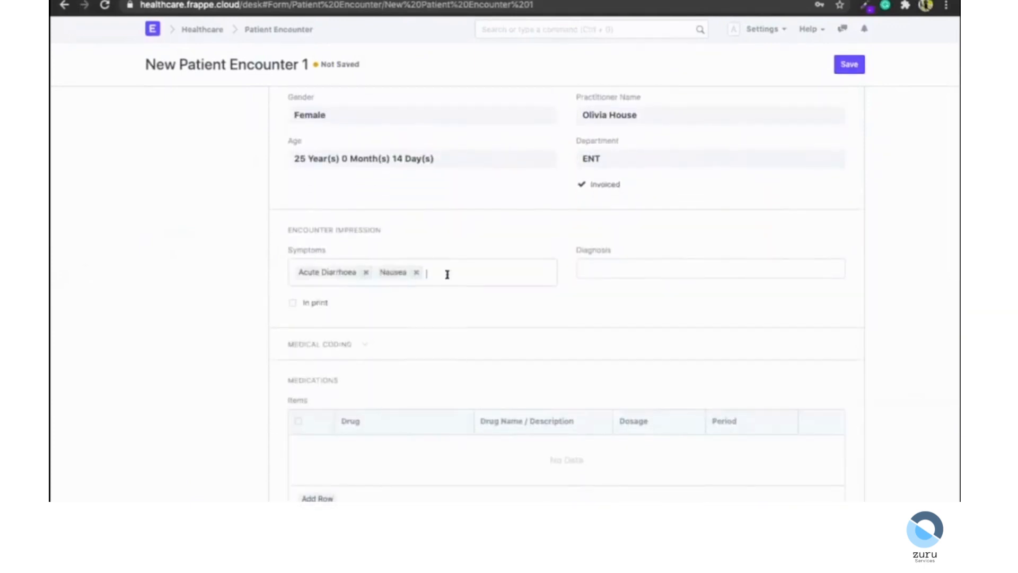
left_click(449, 291)
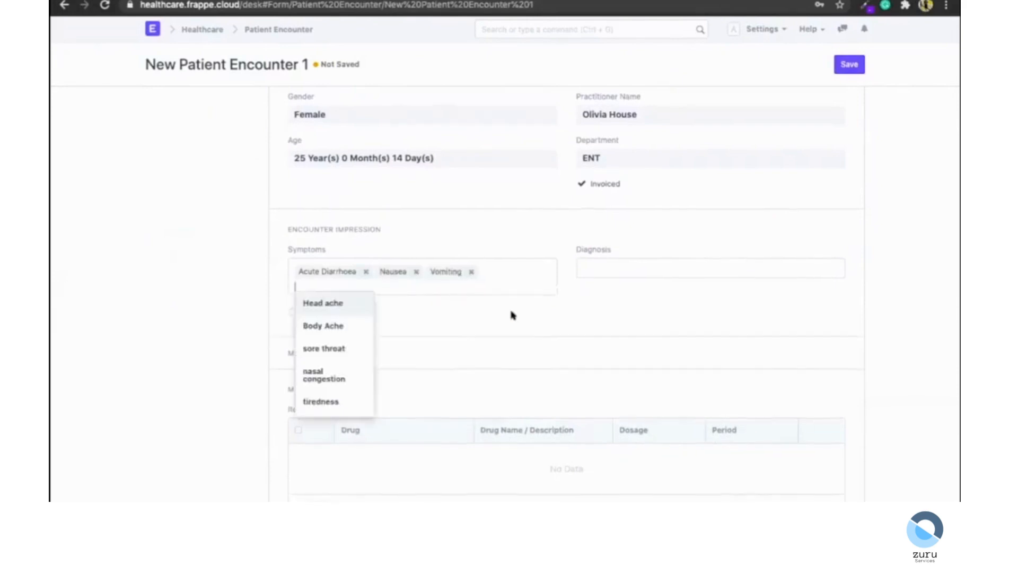
scroll(562, 281, "down", 1)
left_click(610, 239)
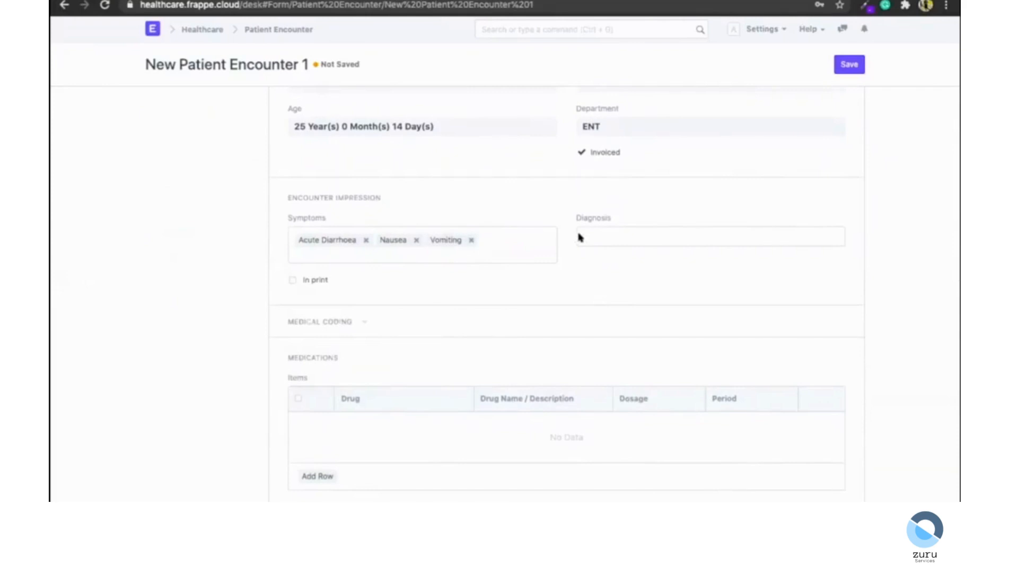
left_click(629, 240)
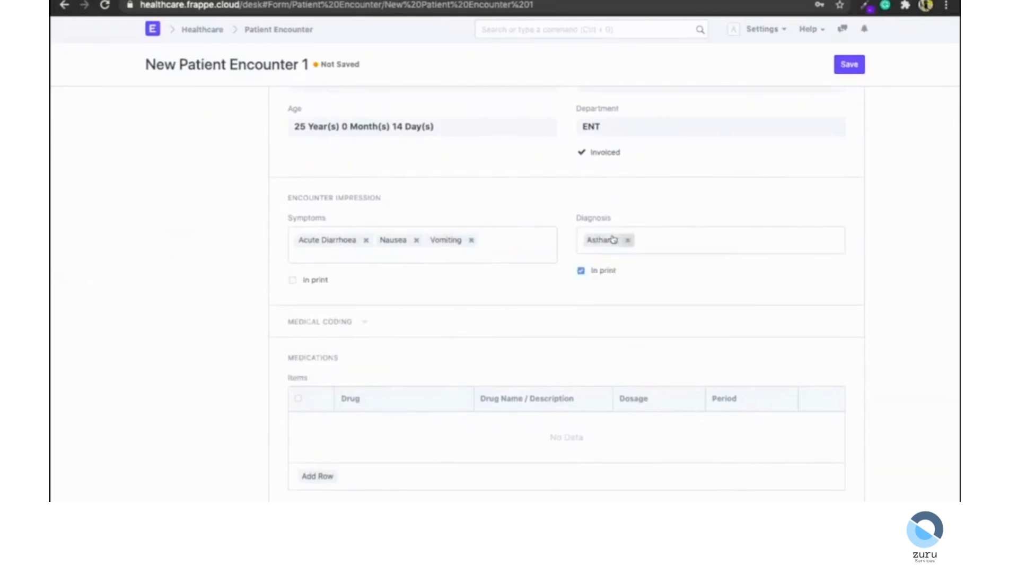
left_click(629, 240)
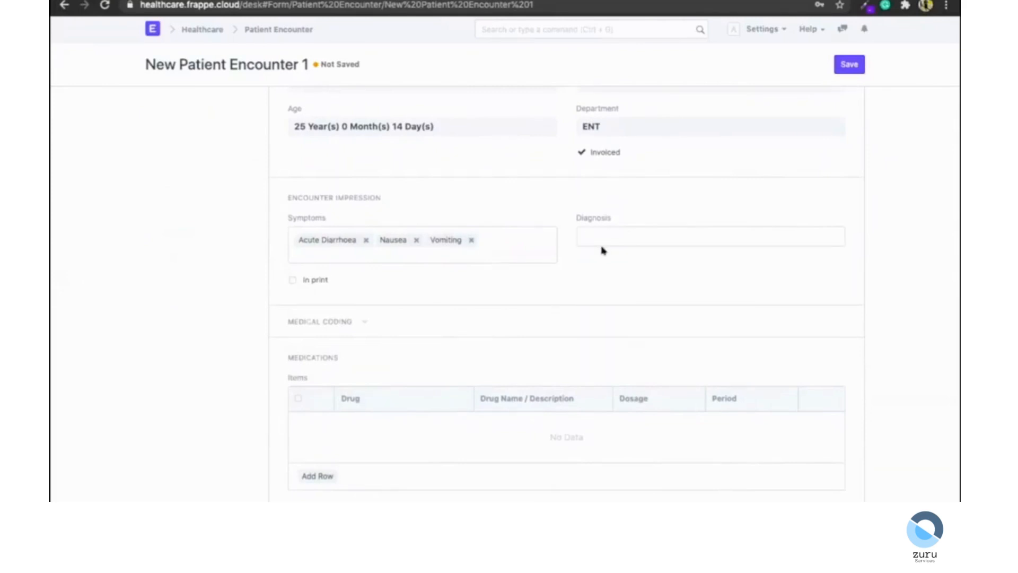
Set the encounter's diagnosis to Pulmonary Gastritis.
left_click(603, 253)
left_click(344, 256)
scroll(337, 339, "down", 5)
left_click(190, 316)
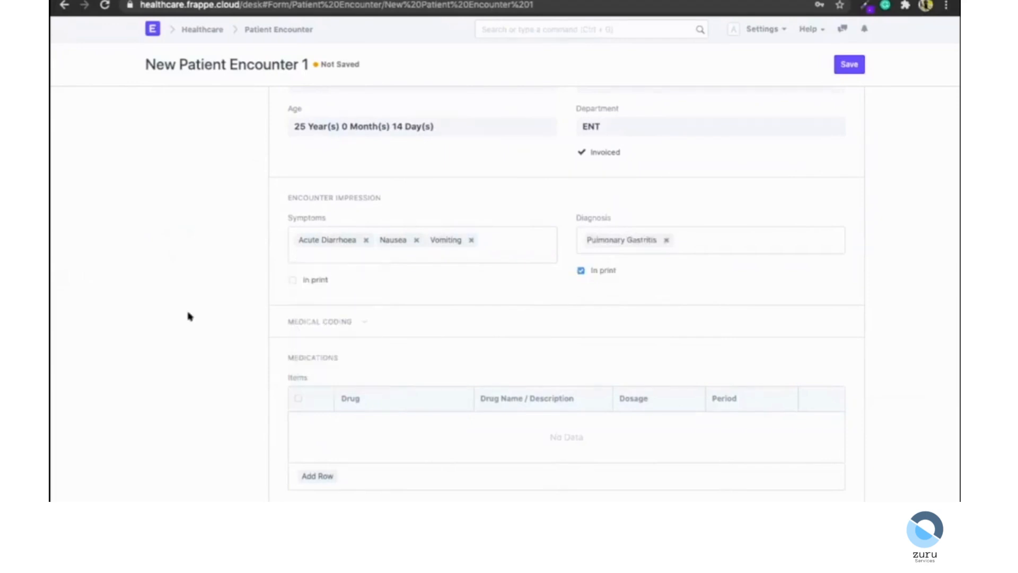
Expand Medical Coding and add a medical code row with ICD-10 K29. 71.
left_click(319, 321)
scroll(239, 327, "down", 5)
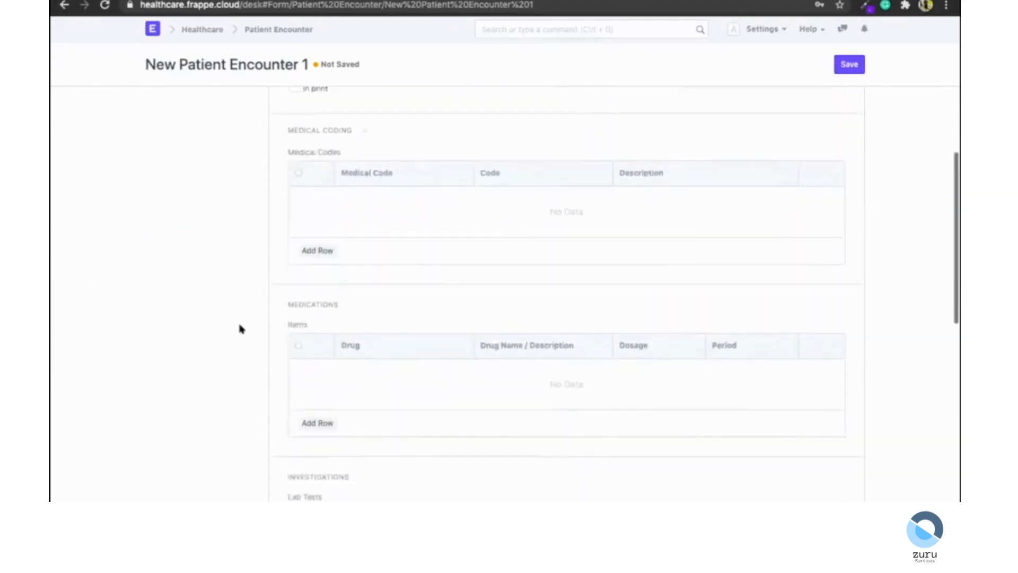
scroll(429, 190, "up", 3)
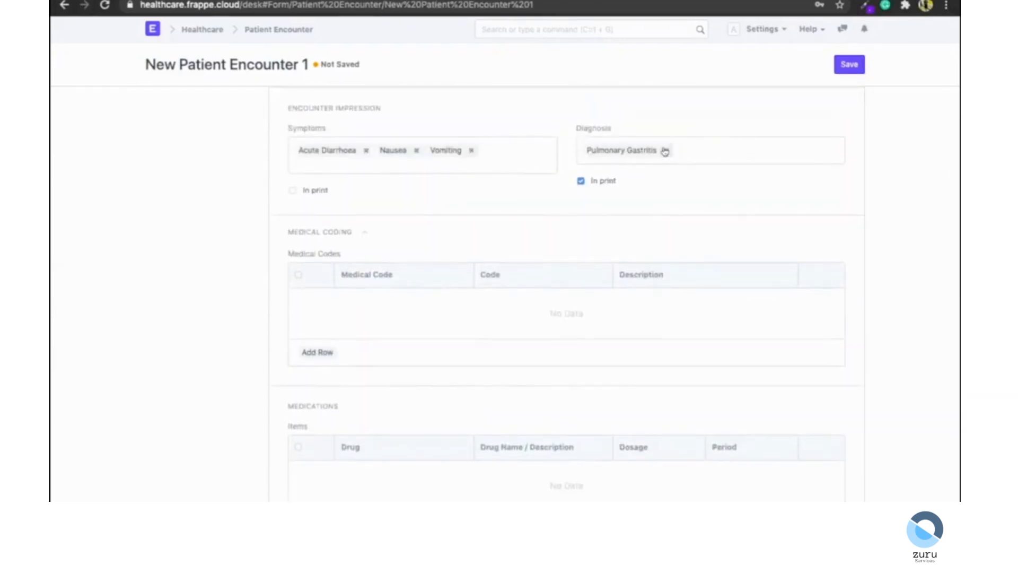
scroll(361, 232, "down", 1)
left_click(314, 316)
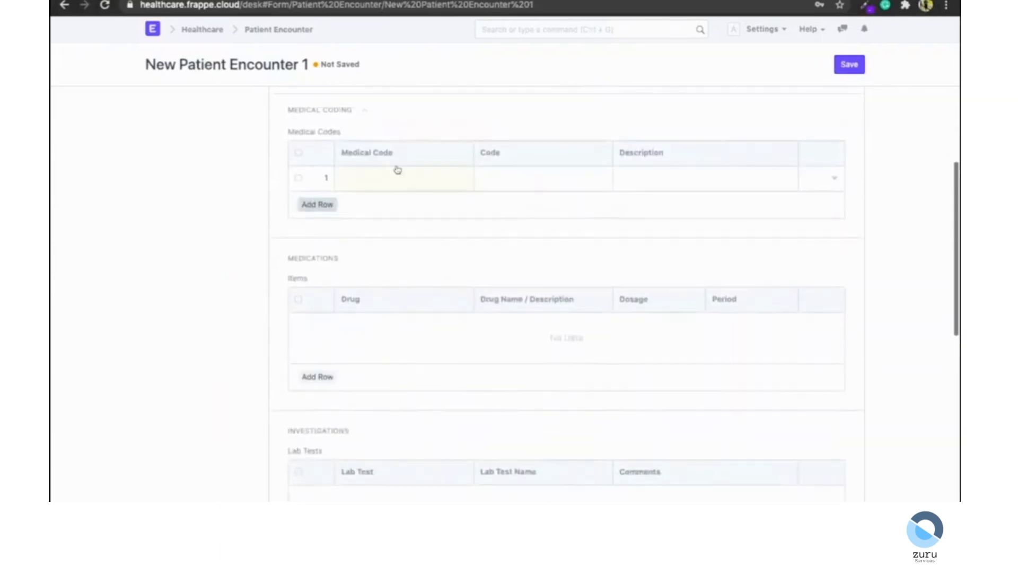
left_click(350, 196)
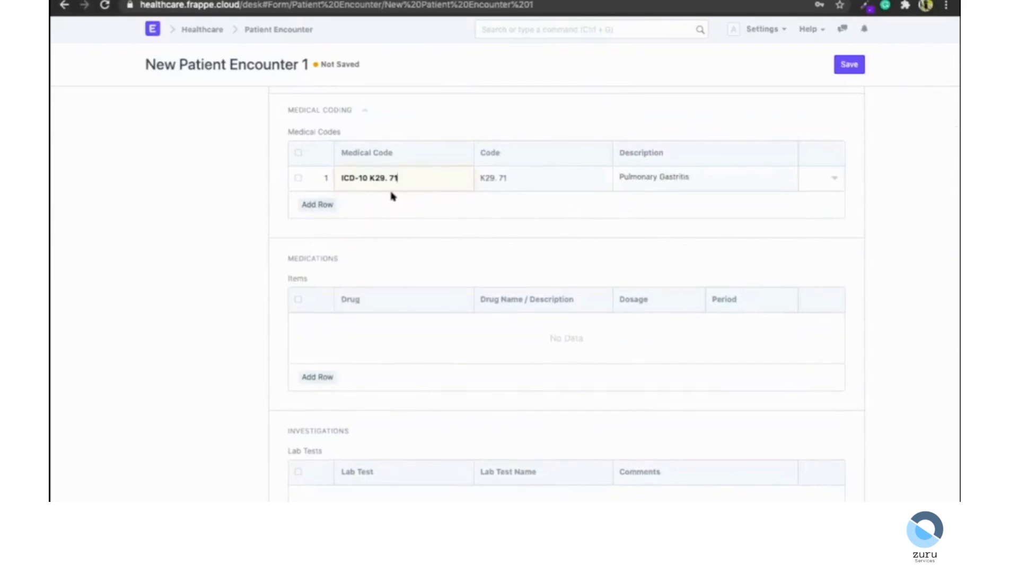
Add a medication row for Hydroxychloroquine with TID dosage over a 1 Day period.
scroll(392, 196, "down", 5)
left_click(318, 248)
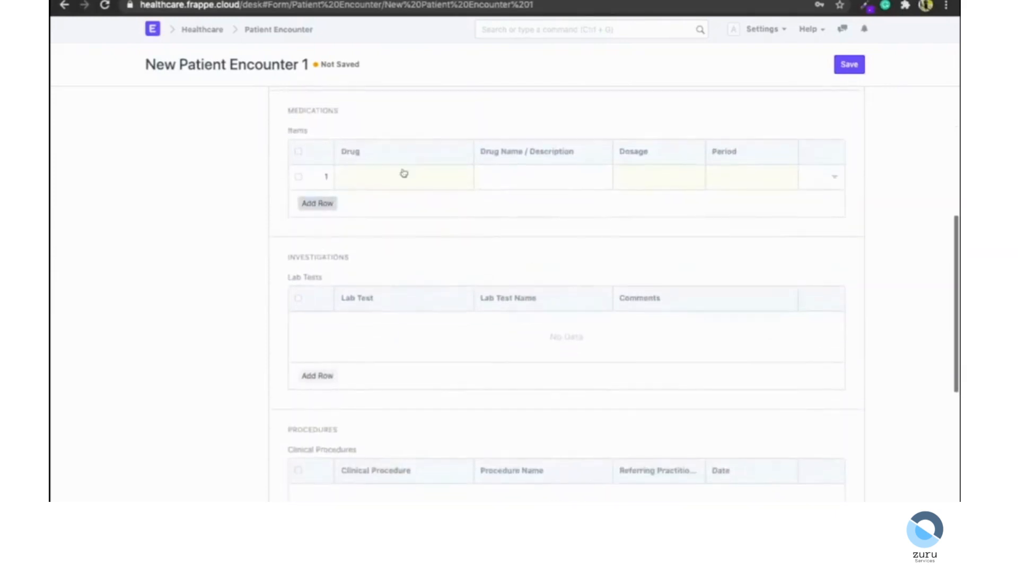
left_click(403, 173)
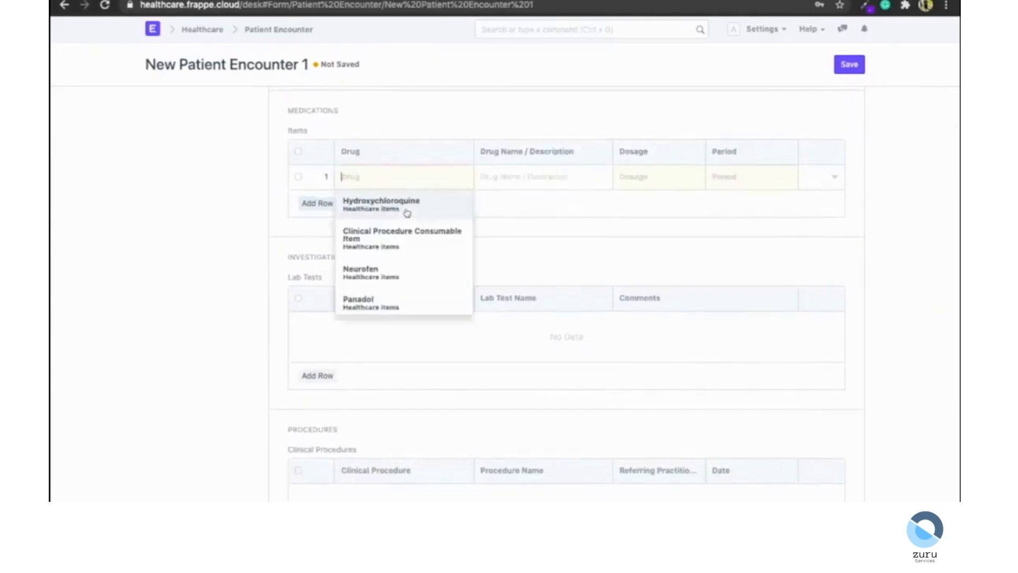
left_click(407, 214)
left_click(628, 182)
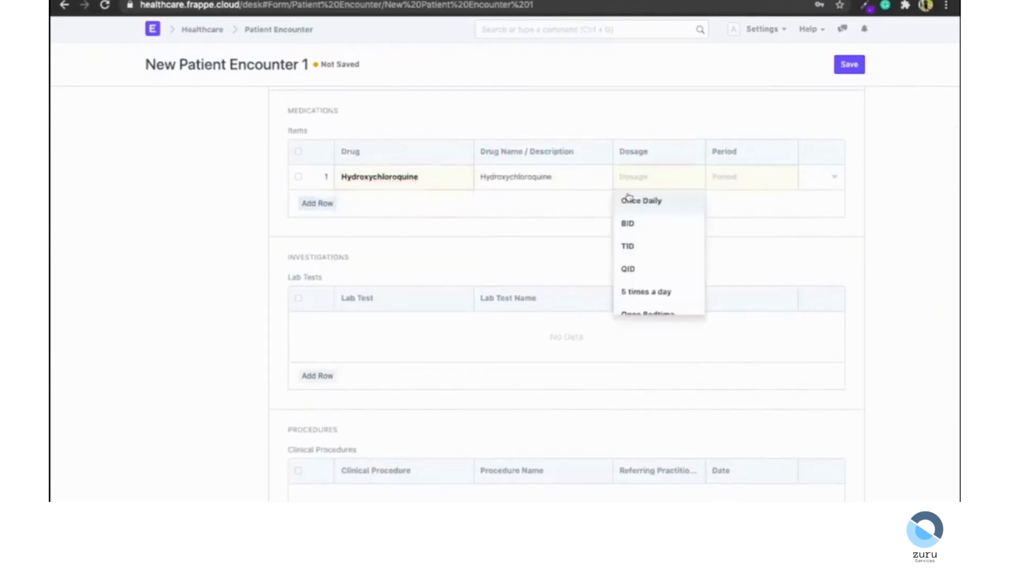
left_click(634, 248)
left_click(734, 208)
left_click(830, 181)
left_click(367, 371)
left_click(355, 399)
left_click(202, 357)
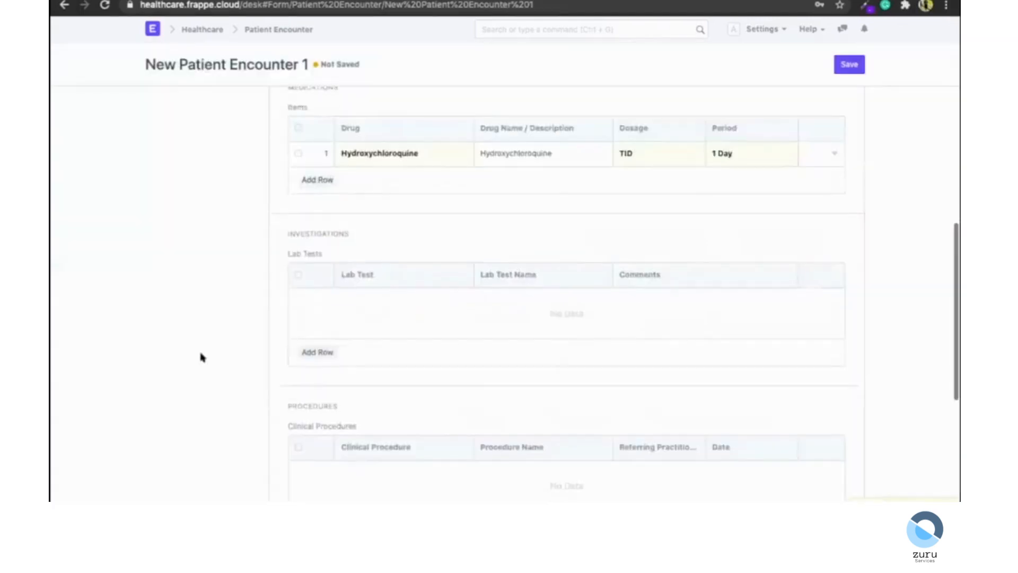
Save and submit the patient encounter.
scroll(202, 357, "down", 3)
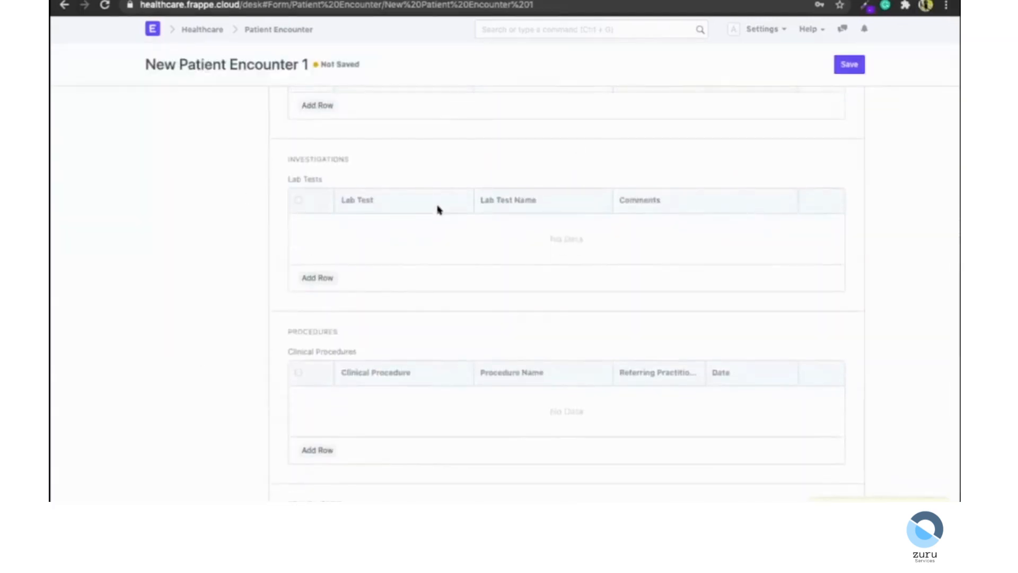
scroll(438, 209, "down", 5)
scroll(452, 288, "up", 15)
left_click(847, 66)
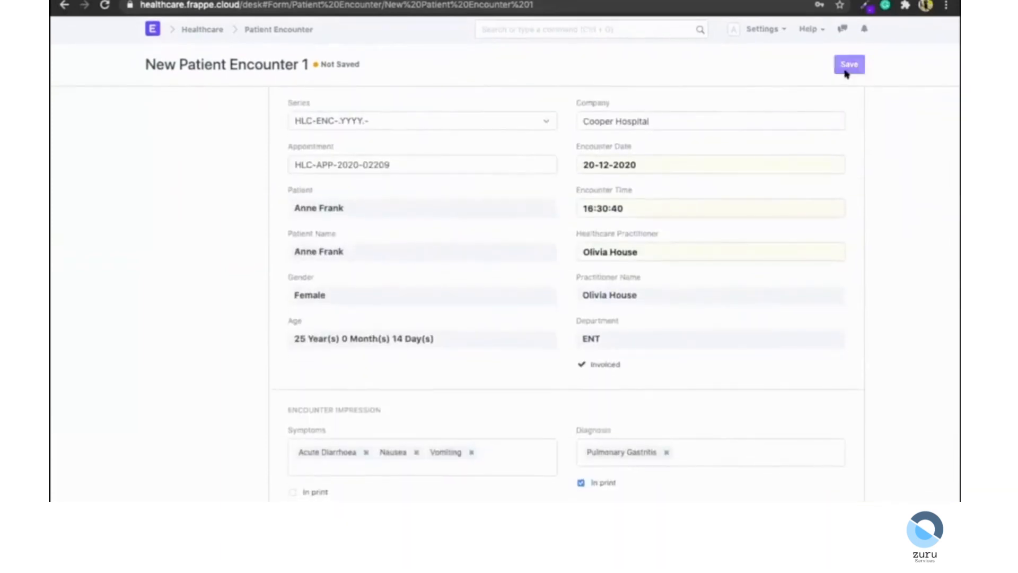
left_click(845, 64)
left_click(681, 53)
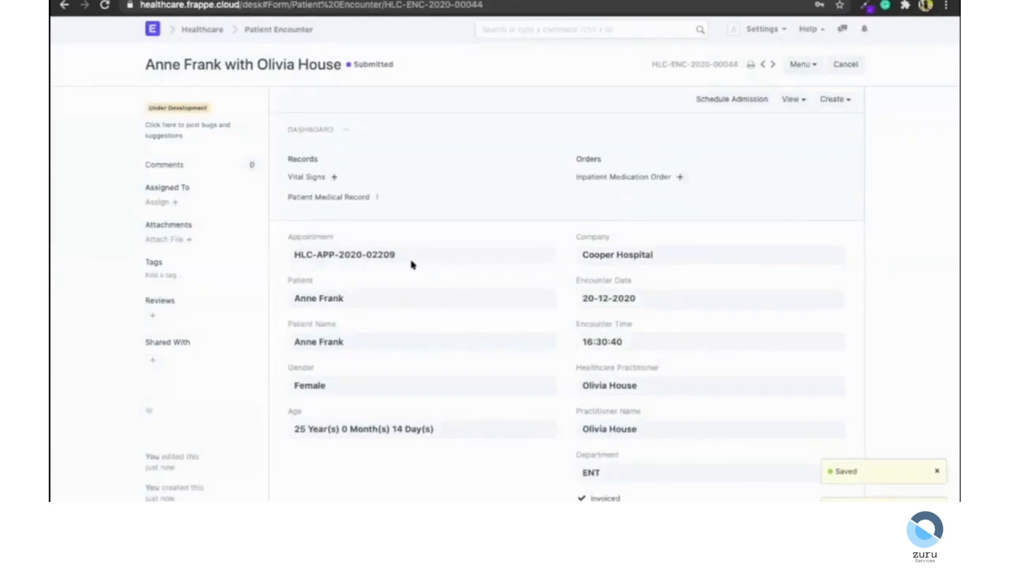
Open the print preview of the submitted patient encounter.
scroll(412, 264, "down", 9)
scroll(412, 264, "up", 6)
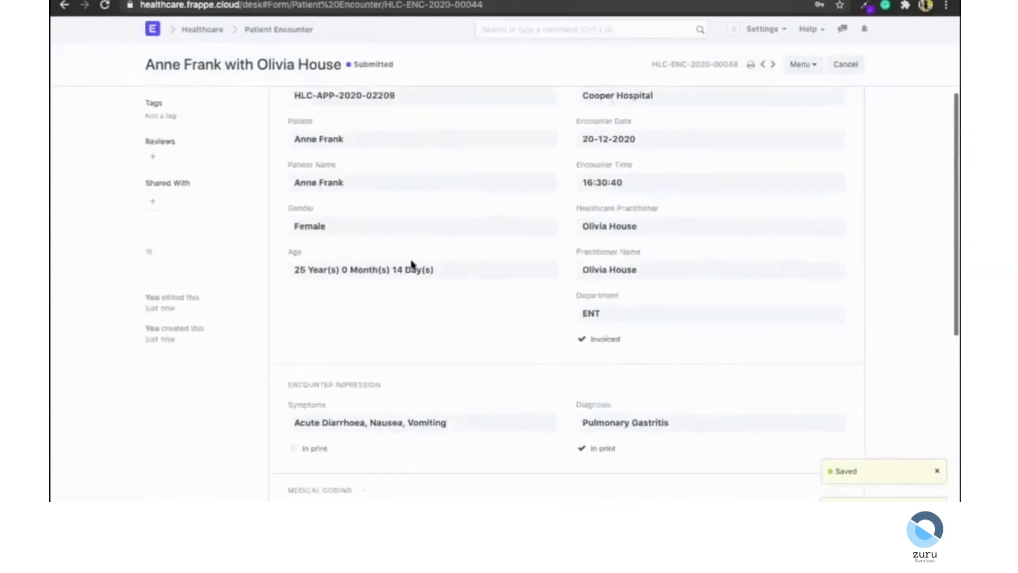
scroll(411, 264, "up", 3)
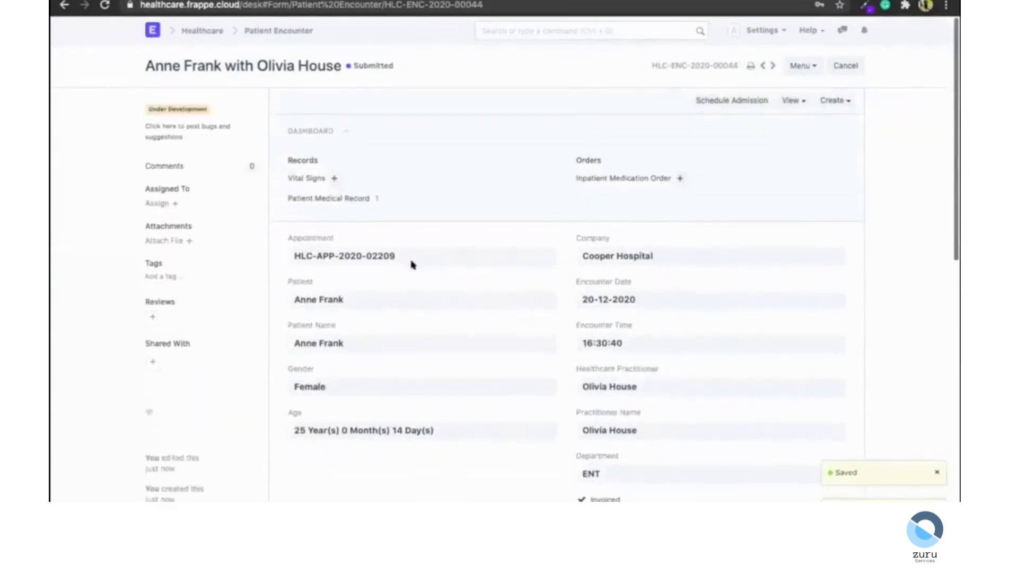
left_click(751, 64)
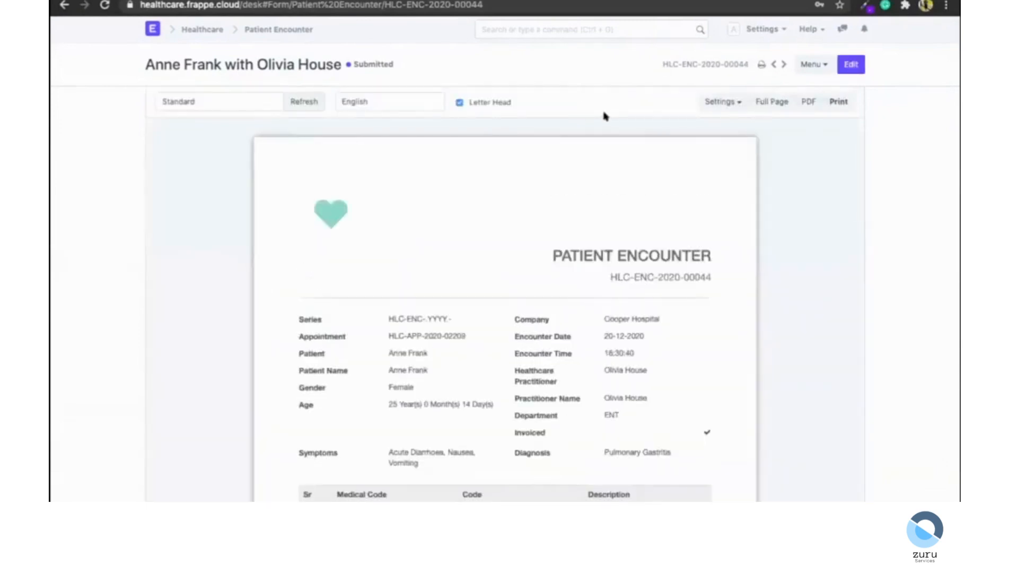
Scroll through the encounter's print preview, including the medical code and medication tables.
scroll(605, 114, "down", 2)
scroll(409, 150, "up", 3)
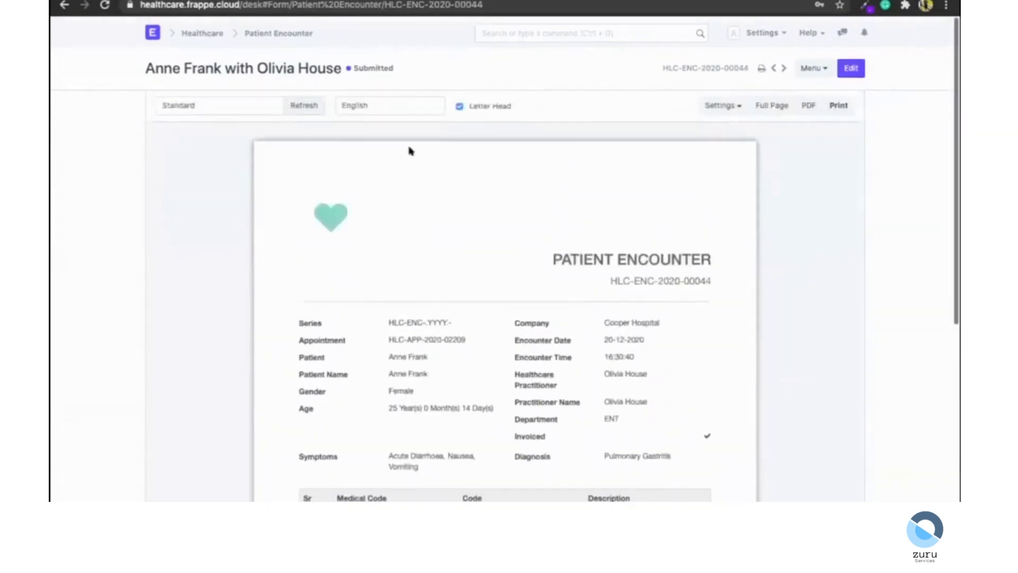
scroll(441, 325, "down", 2)
scroll(441, 327, "down", 2)
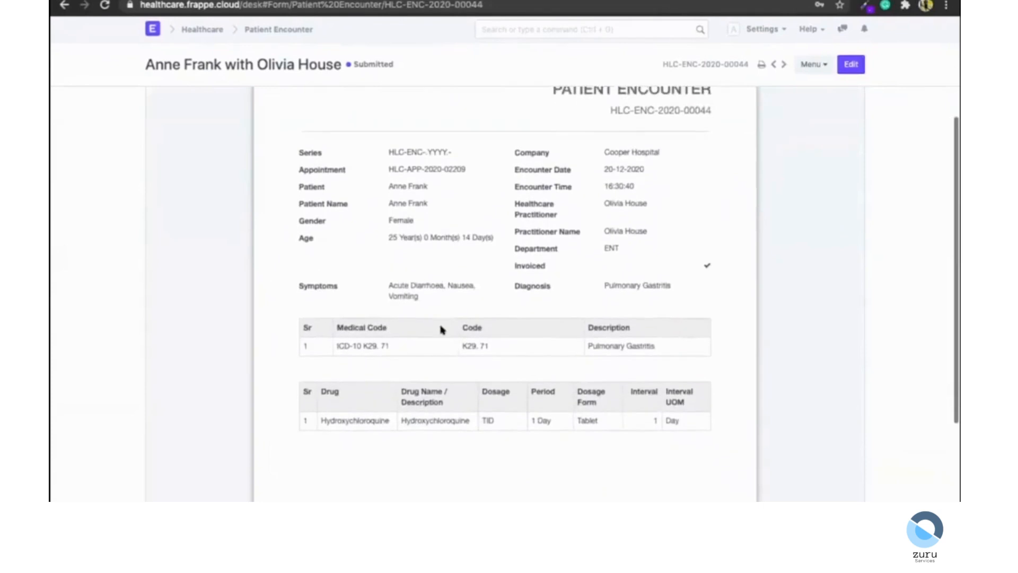
scroll(440, 330, "up", 3)
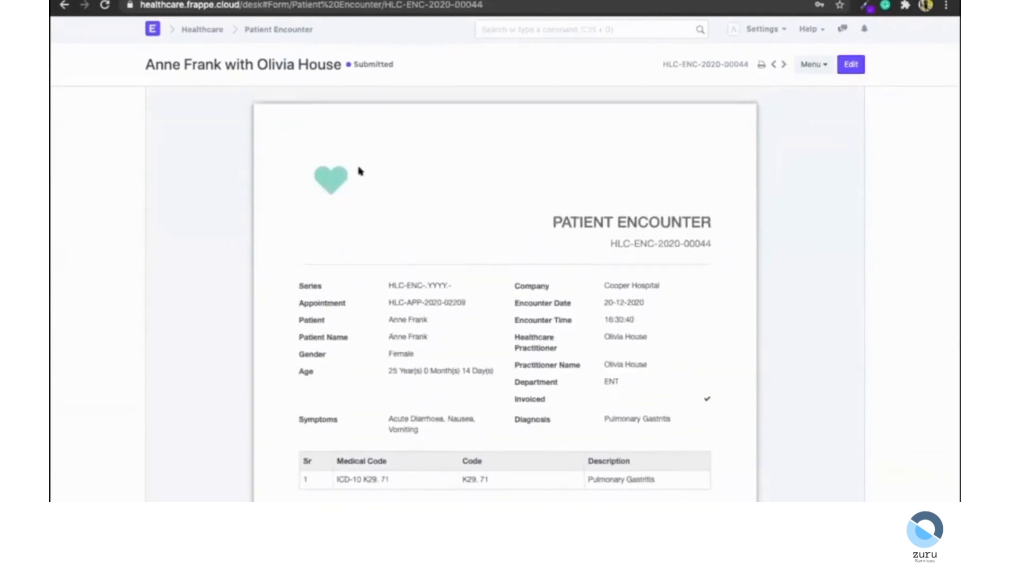
scroll(289, 153, "up", 2)
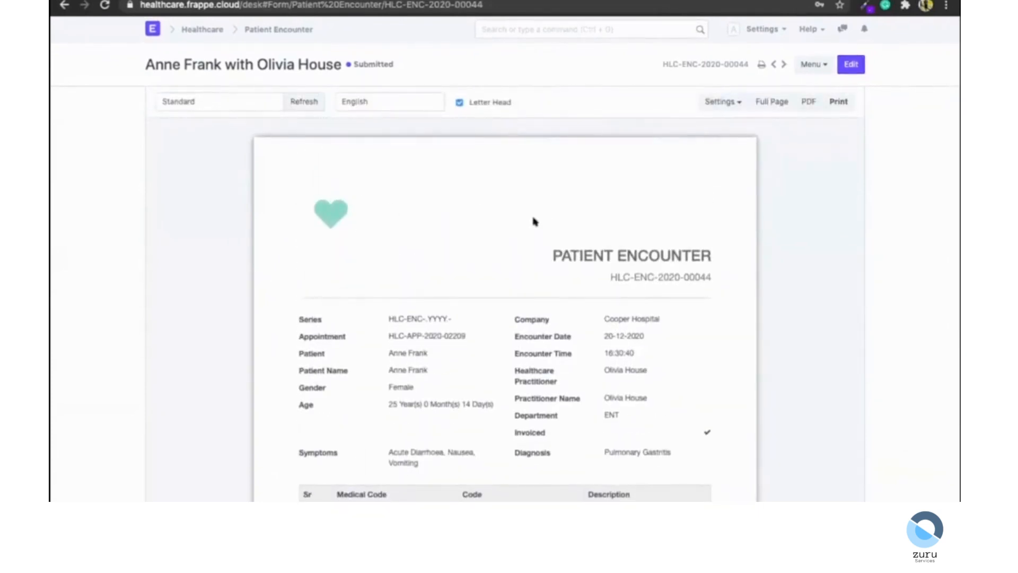
scroll(535, 222, "down", 5)
scroll(632, 289, "up", 2)
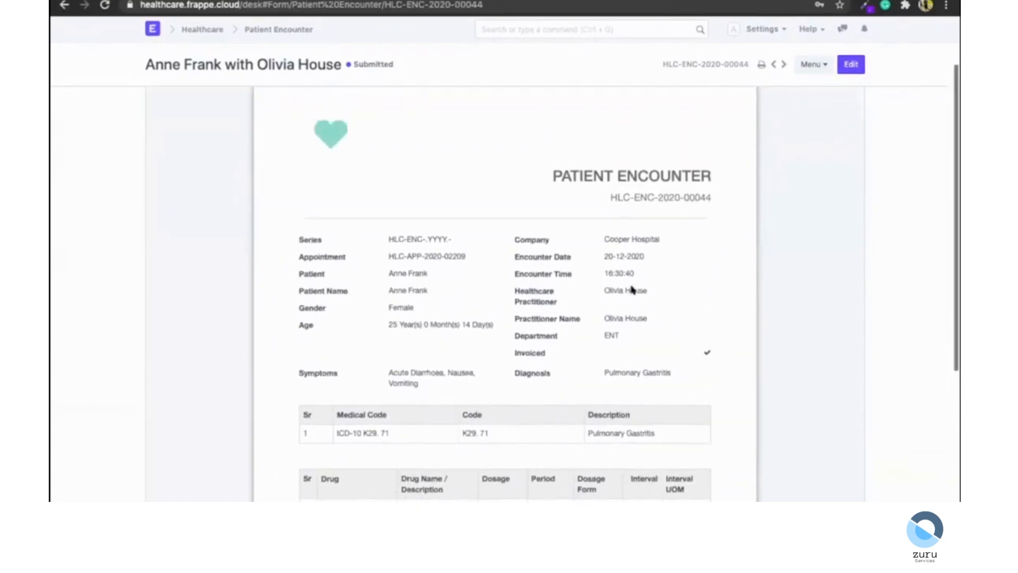
scroll(632, 289, "up", 3)
Open the print format customizer and drag the Appointment field into the second column of the layout.
left_click(714, 101)
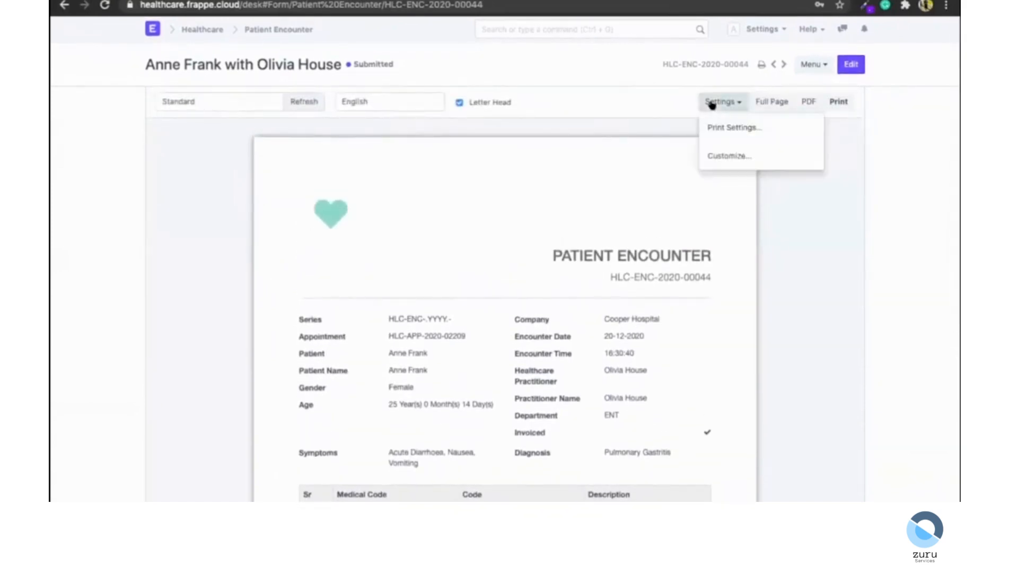
left_click(720, 162)
scroll(232, 115, "down", 1)
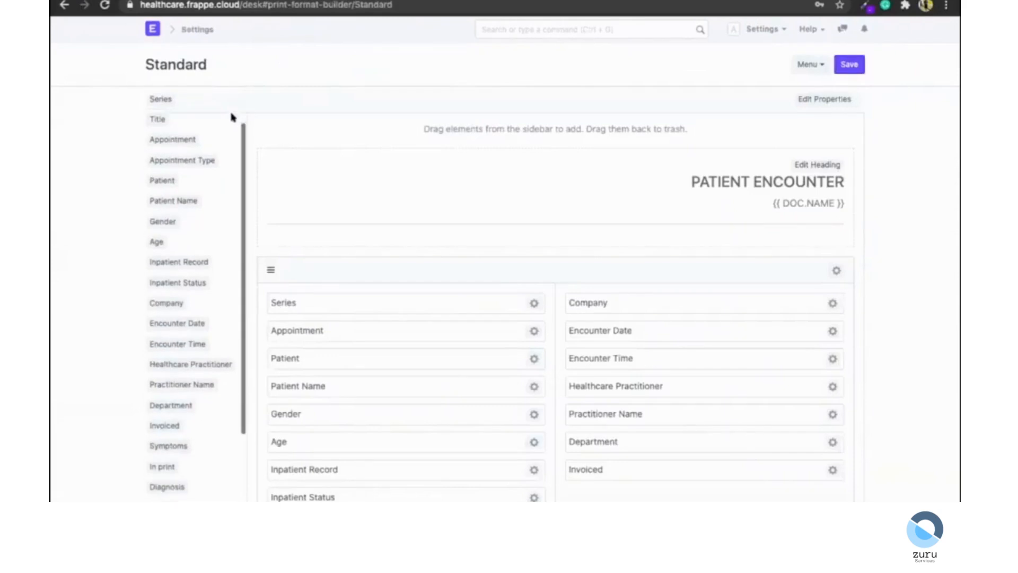
left_click_drag(173, 137, 624, 482)
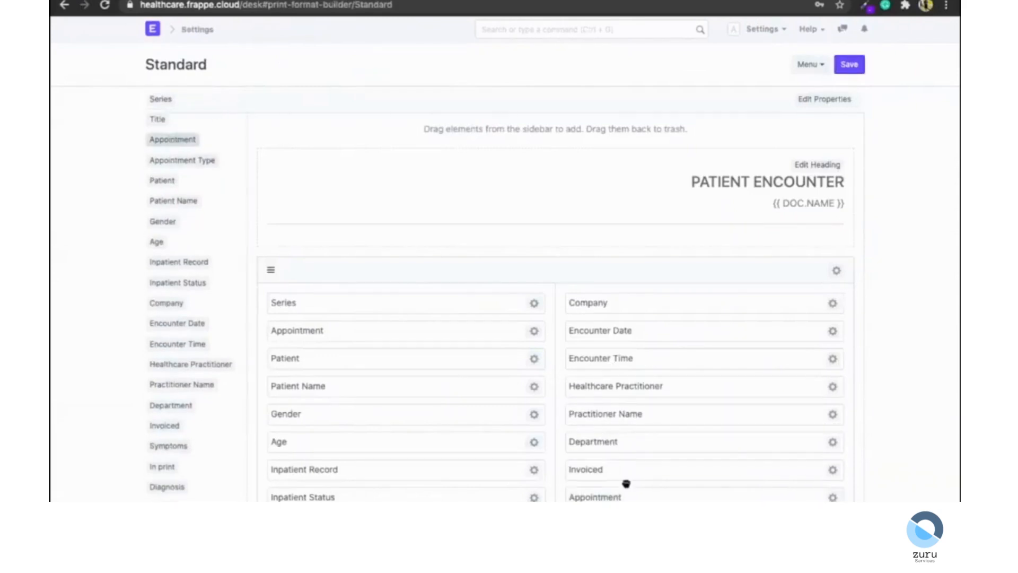
Browse the print format layout sections and return to the print preview without saving.
scroll(581, 211, "down", 1)
scroll(530, 335, "up", 1)
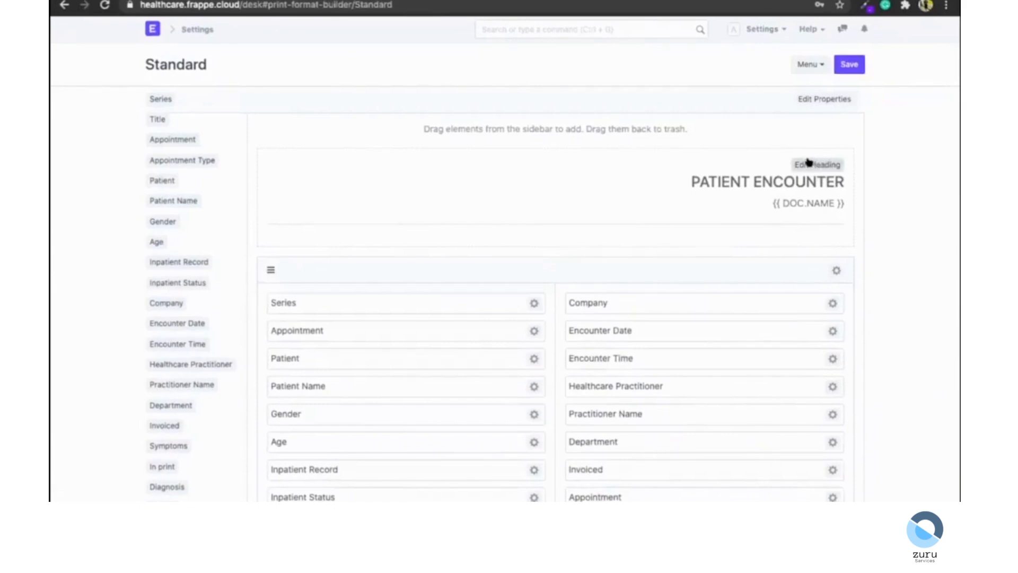
scroll(661, 225, "down", 6)
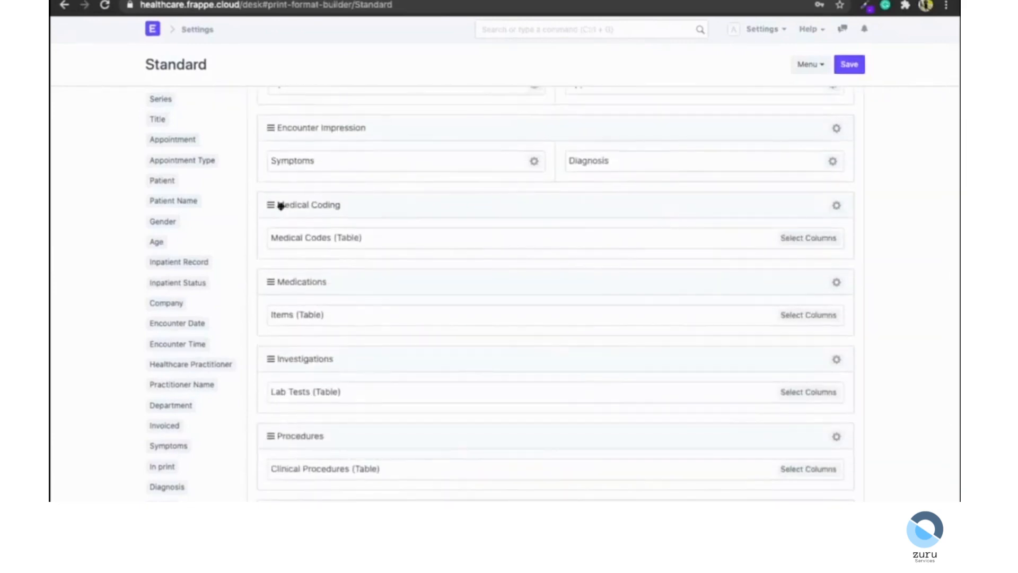
scroll(309, 198, "up", 7)
scroll(309, 198, "left", 5)
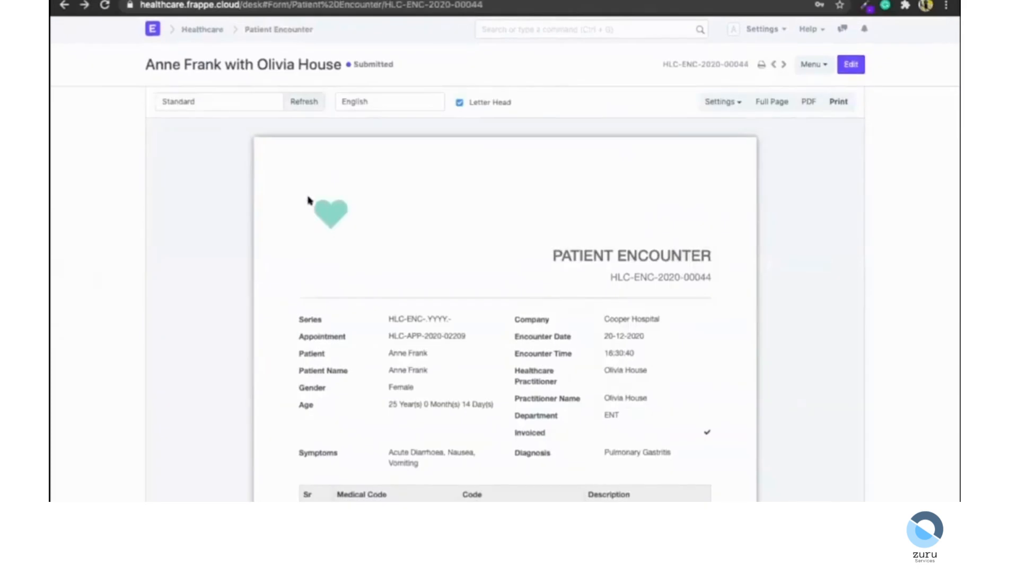
Return to the encounter form, open a new email from its timeline, and close it without sending.
left_click(760, 65)
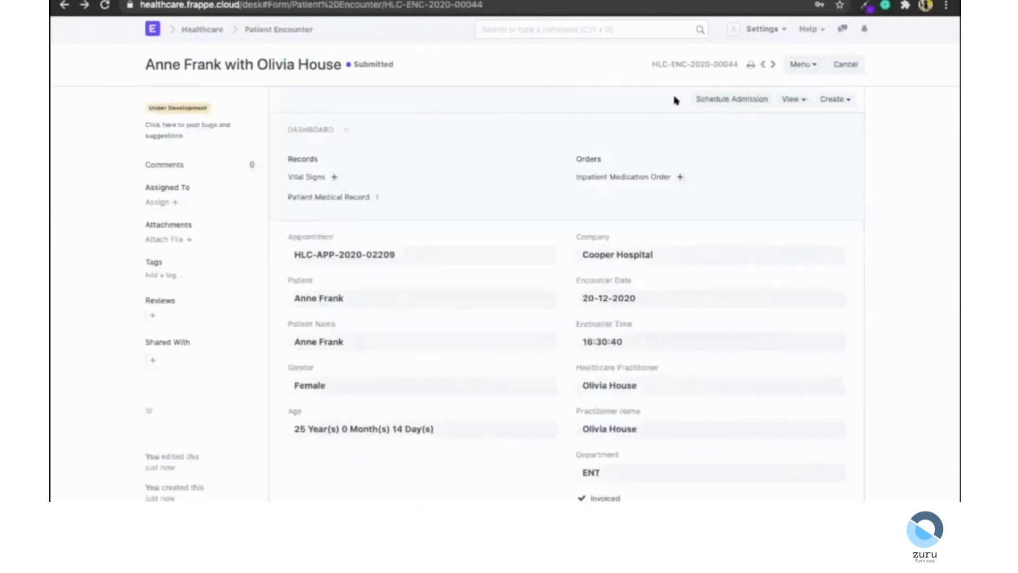
scroll(674, 99, "down", 15)
left_click(320, 377)
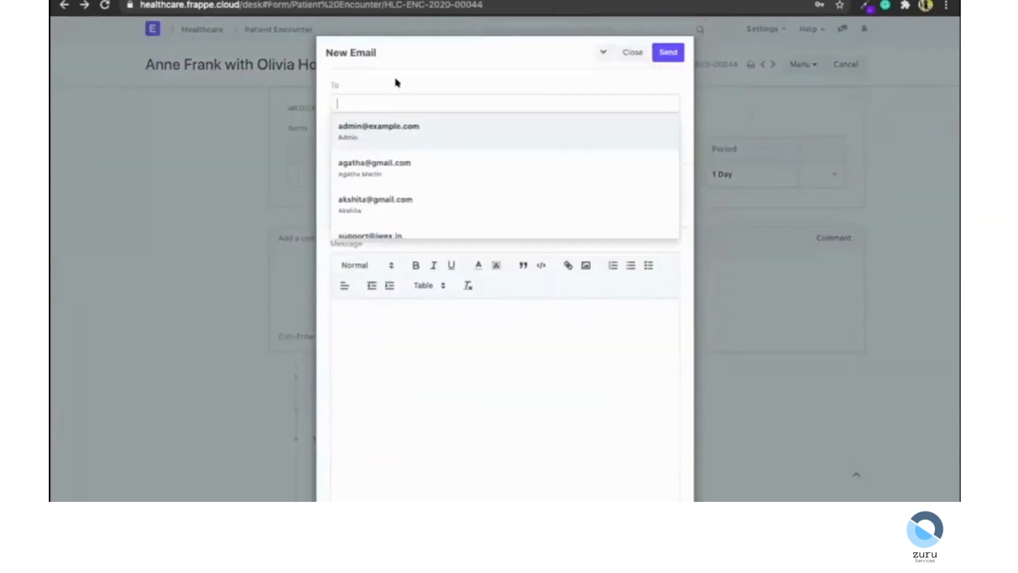
scroll(189, 254, "up", 6)
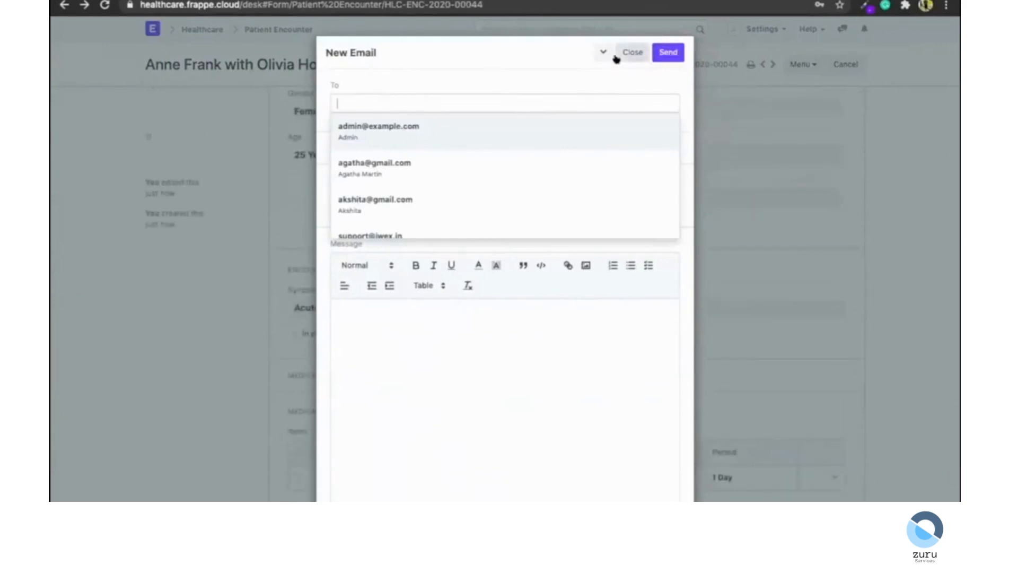
left_click(633, 52)
scroll(366, 209, "up", 6)
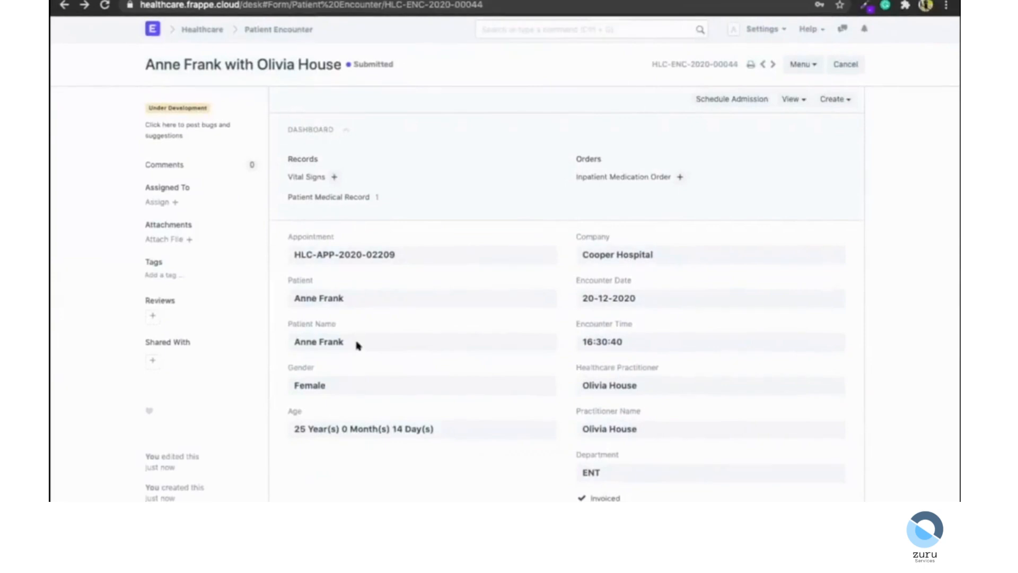
Open Customize Form for the Patient Encounter doctype.
left_click(799, 66)
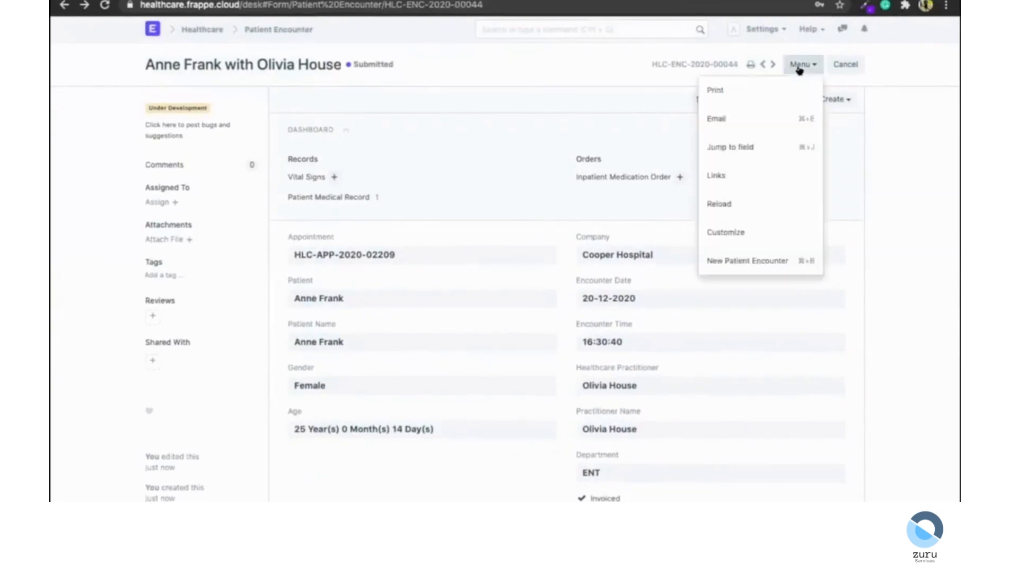
left_click(736, 231)
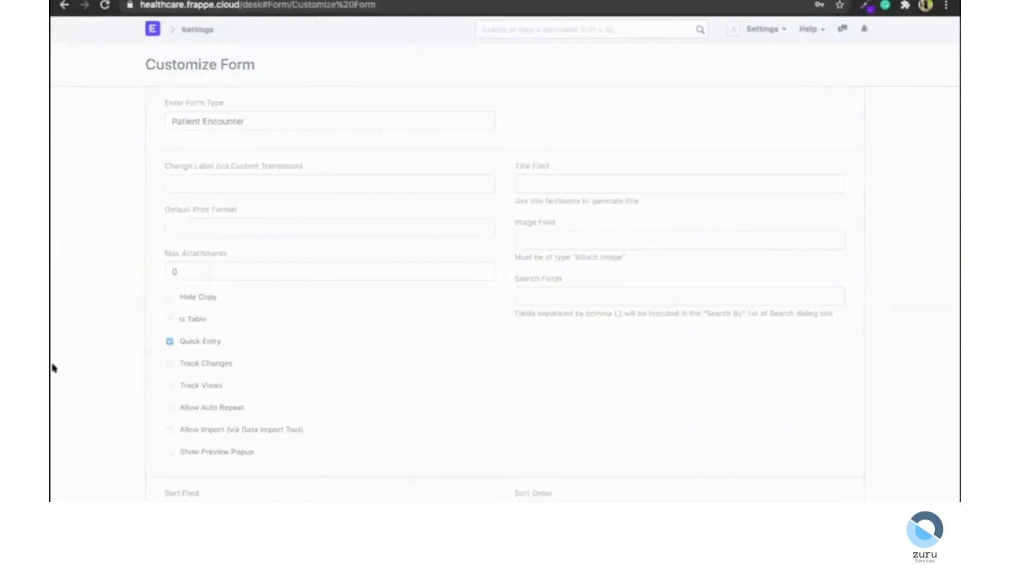
scroll(53, 368, "down", 10)
scroll(53, 367, "down", 4)
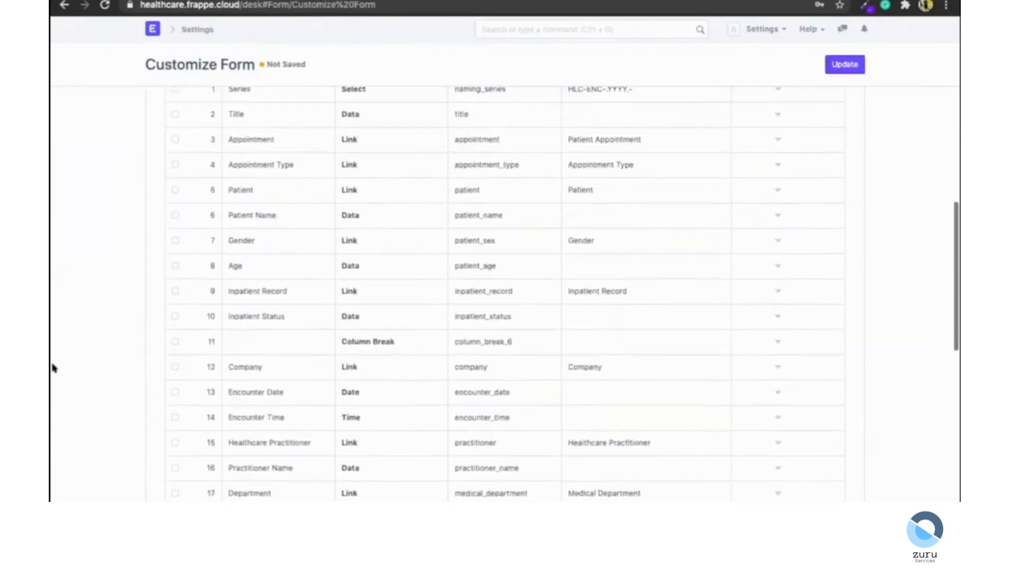
Insert a new Data field labelled Email with options Email below the Patient Name row.
left_click(776, 208)
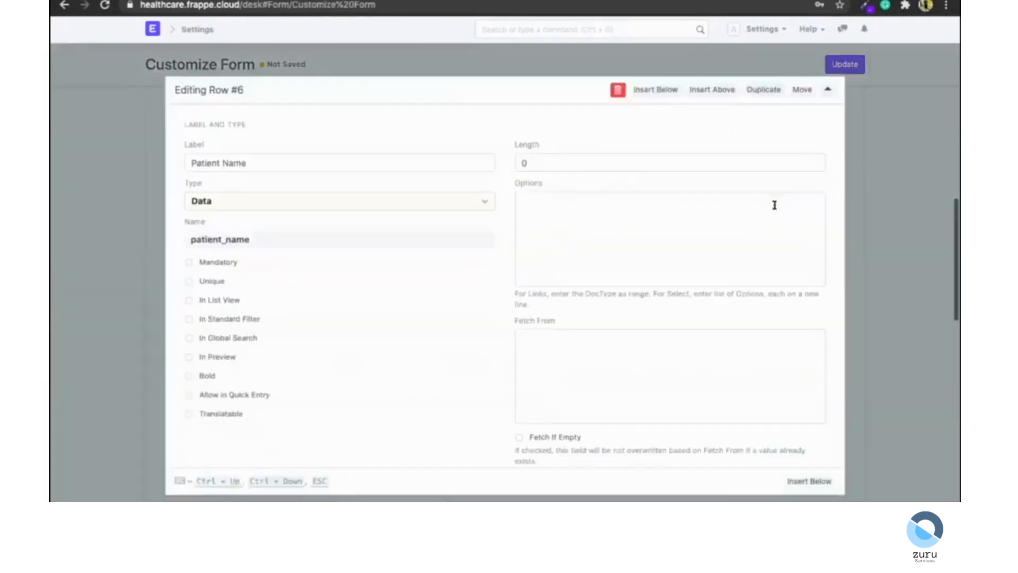
left_click(644, 96)
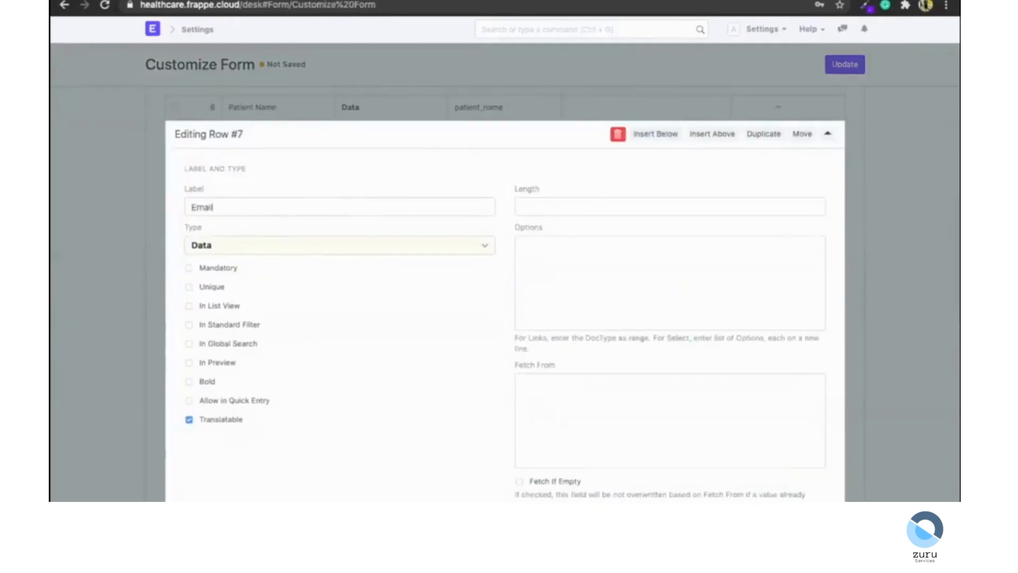
left_click(254, 250)
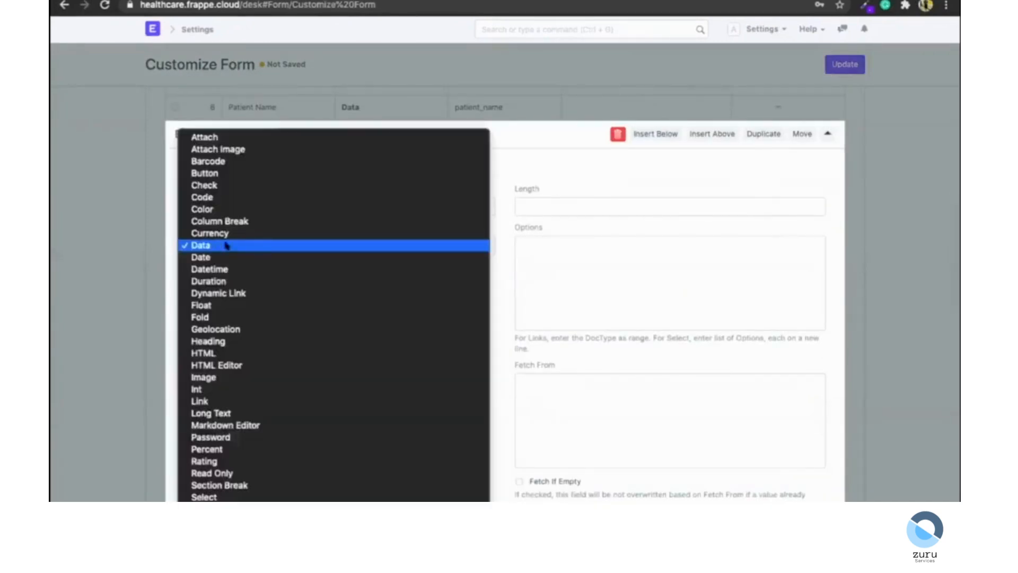
left_click(320, 246)
type("ail")
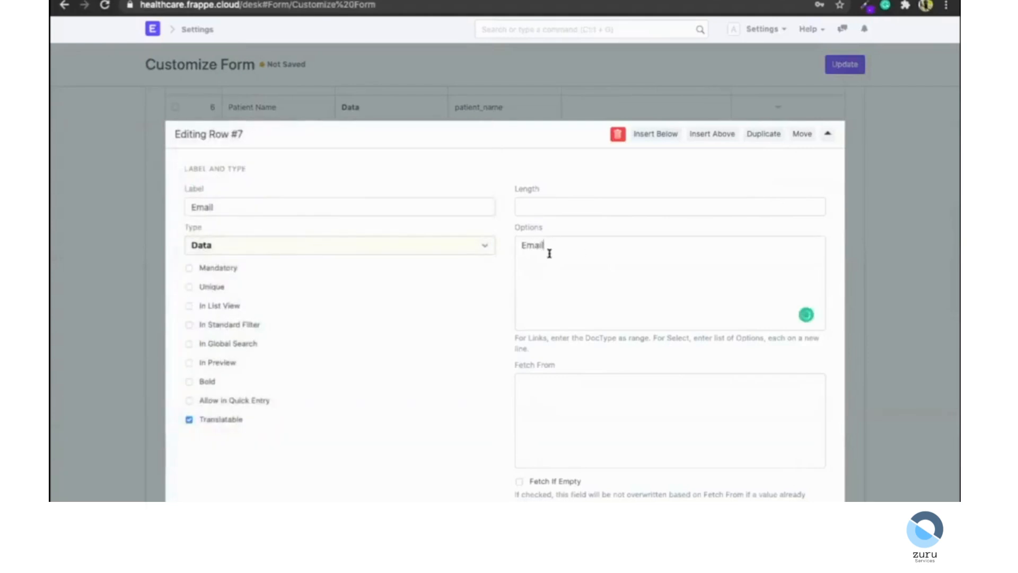
Set the Email field to fetch from patient.email and update the customized form.
double_click(530, 248)
left_click(482, 337)
scroll(482, 336, "down", 3)
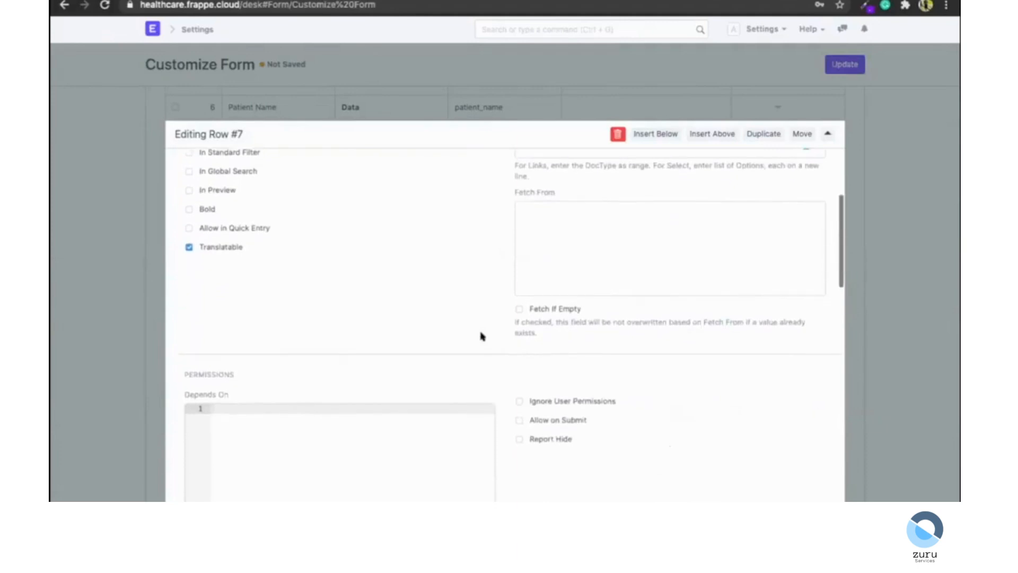
scroll(561, 310, "up", 1)
left_click(561, 325)
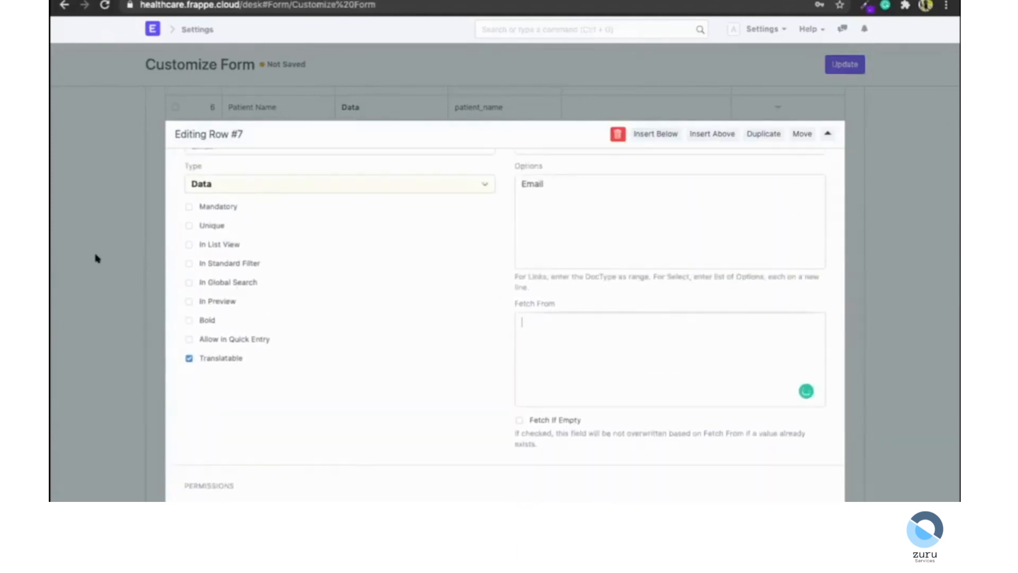
scroll(96, 258, "up", 1)
scroll(96, 258, "up", 2)
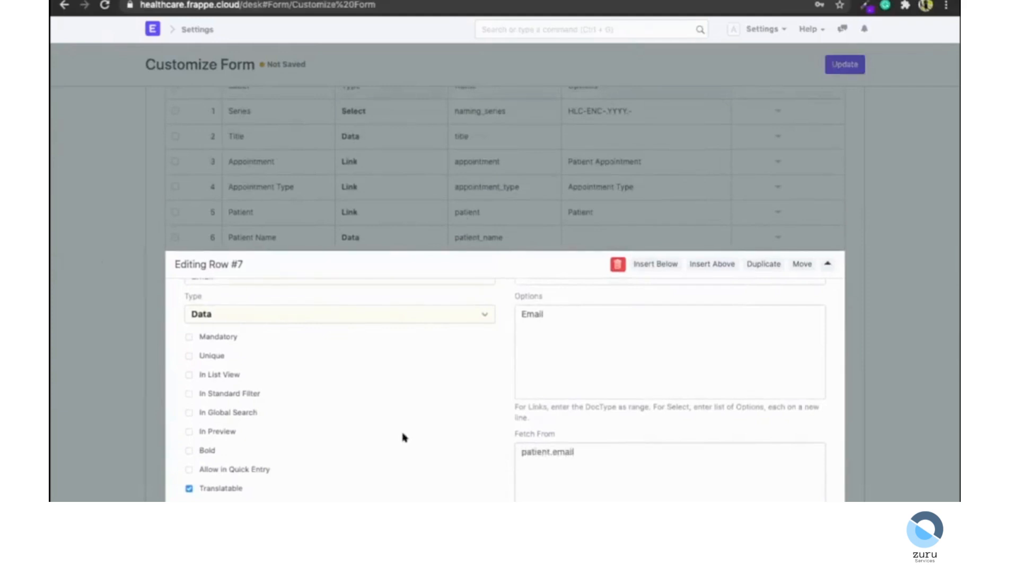
key("Escape")
scroll(235, 391, "up", 10)
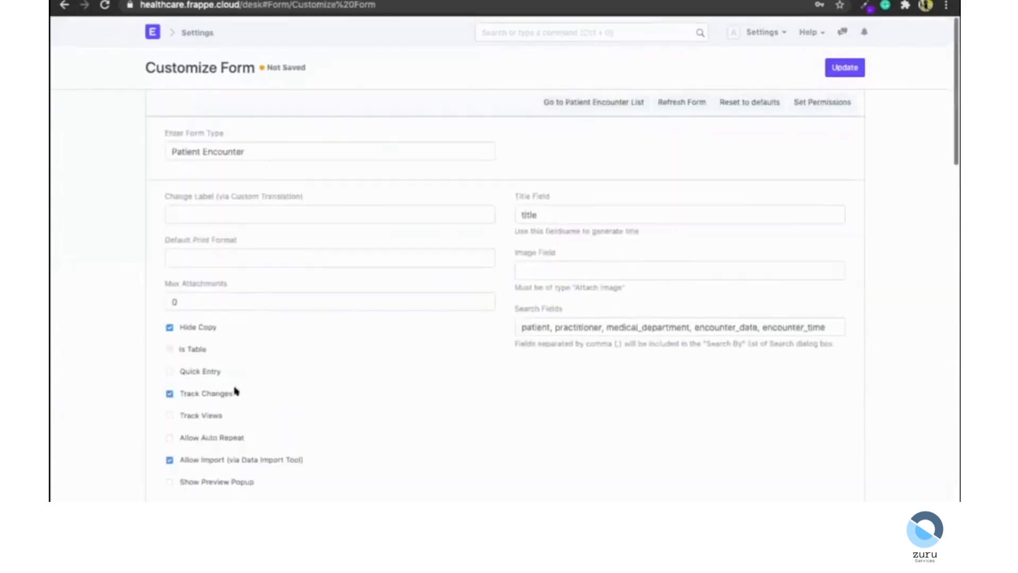
left_click(846, 64)
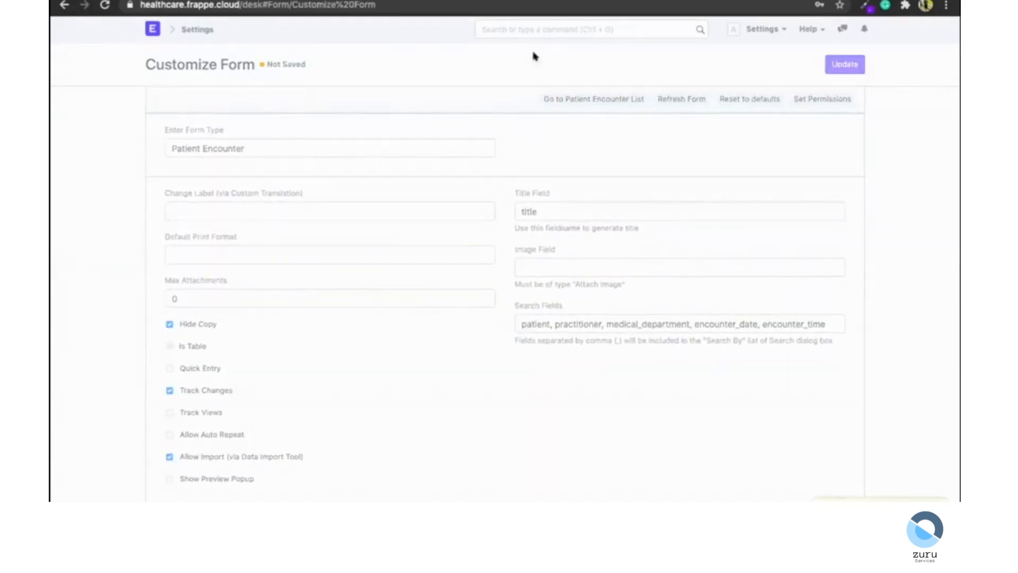
Go to the Patient Encounter list and start a new encounter for patient Anne Frank.
left_click(540, 27)
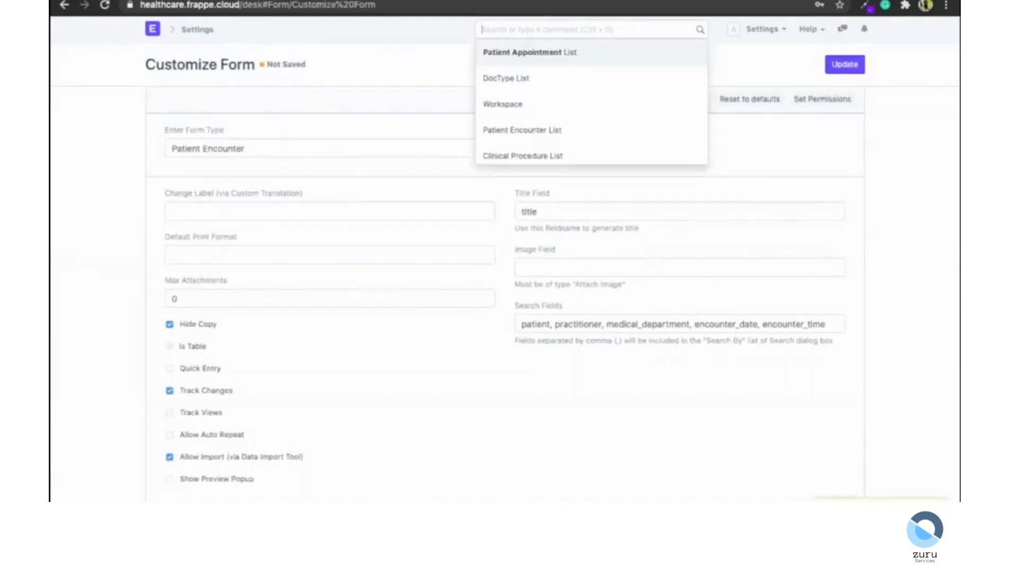
type("patient en")
key("Return")
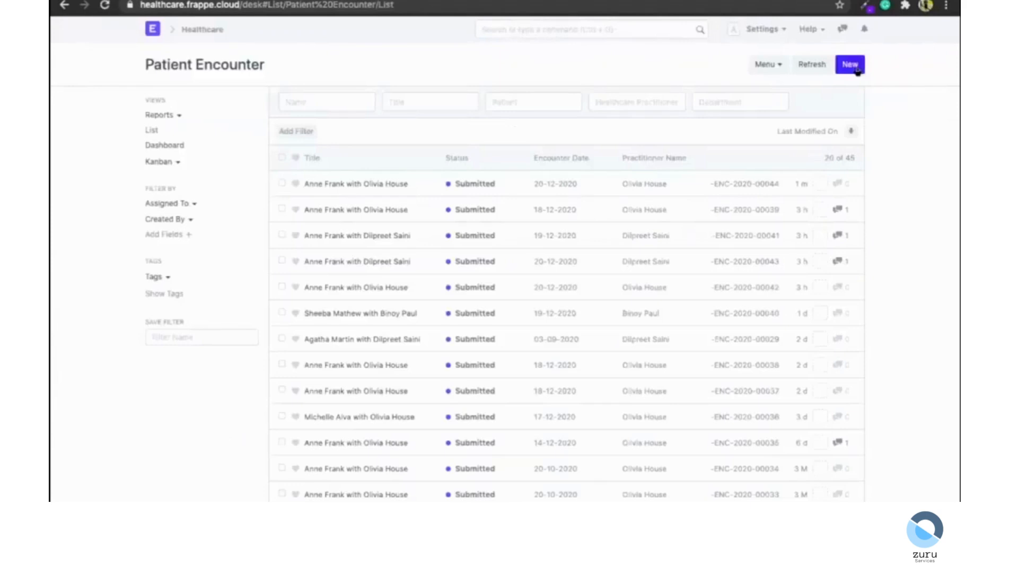
left_click(851, 65)
left_click(357, 203)
type("anne")
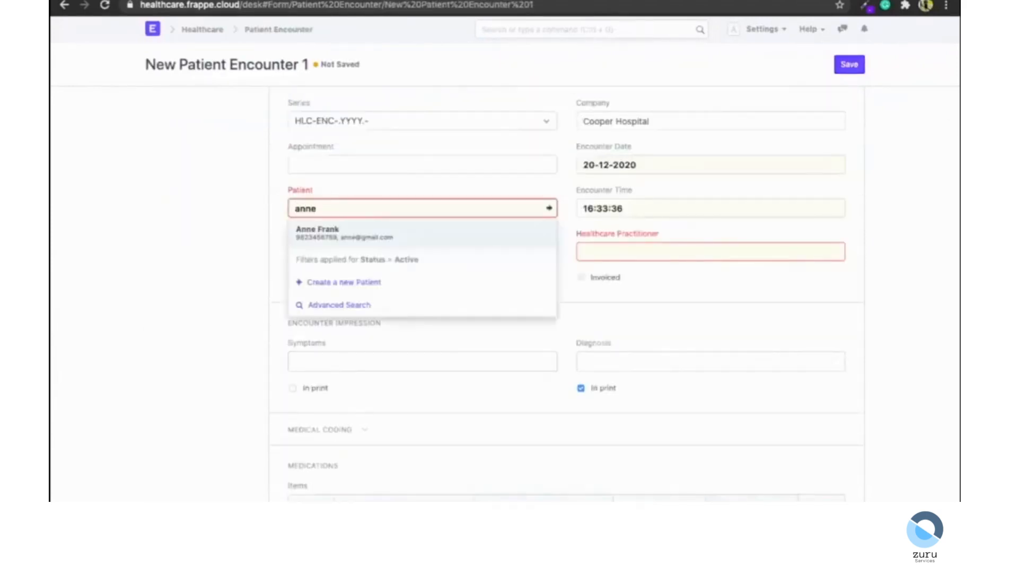
key("Return")
scroll(301, 215, "down", 2)
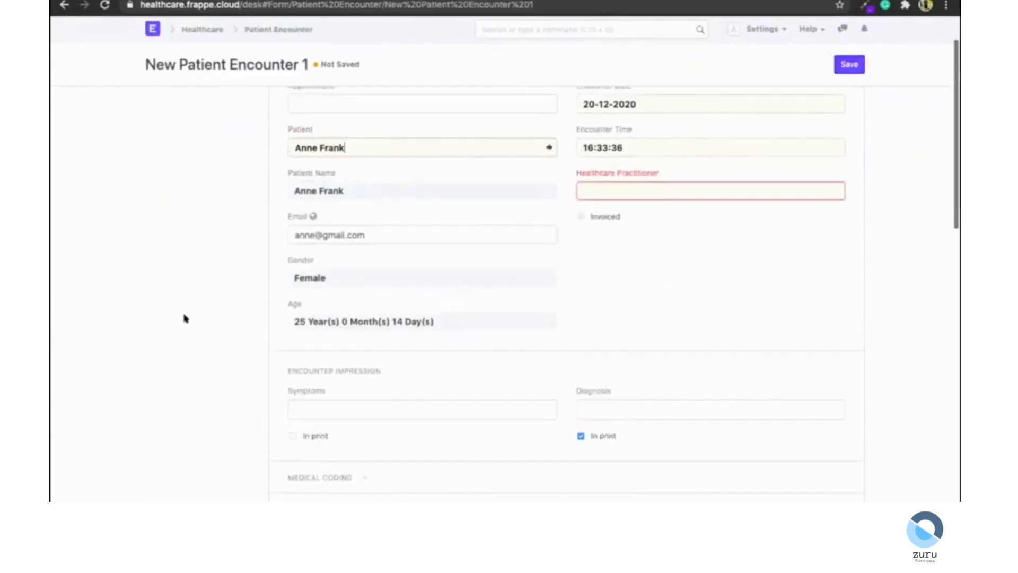
left_click(716, 186)
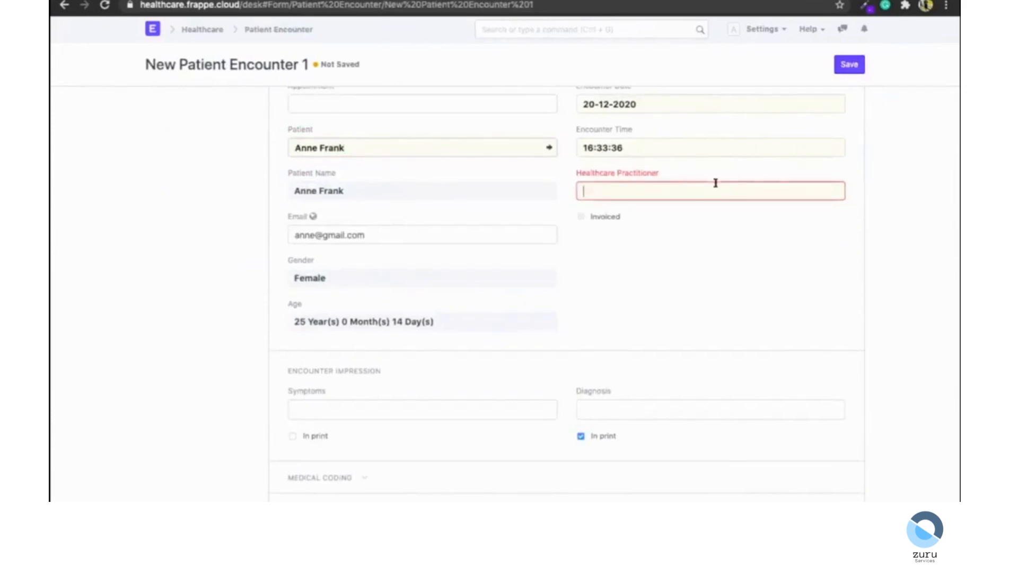
left_click(671, 217)
left_click(850, 73)
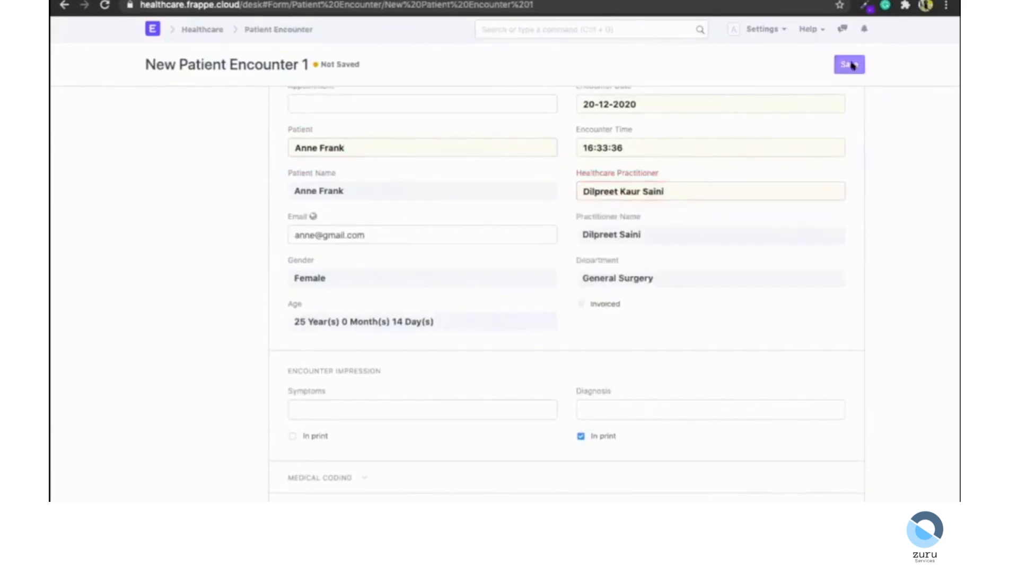
left_click(845, 64)
left_click(671, 42)
Open a new email for the encounter and apply the Consent for Endoscopy email template.
scroll(342, 306, "down", 5)
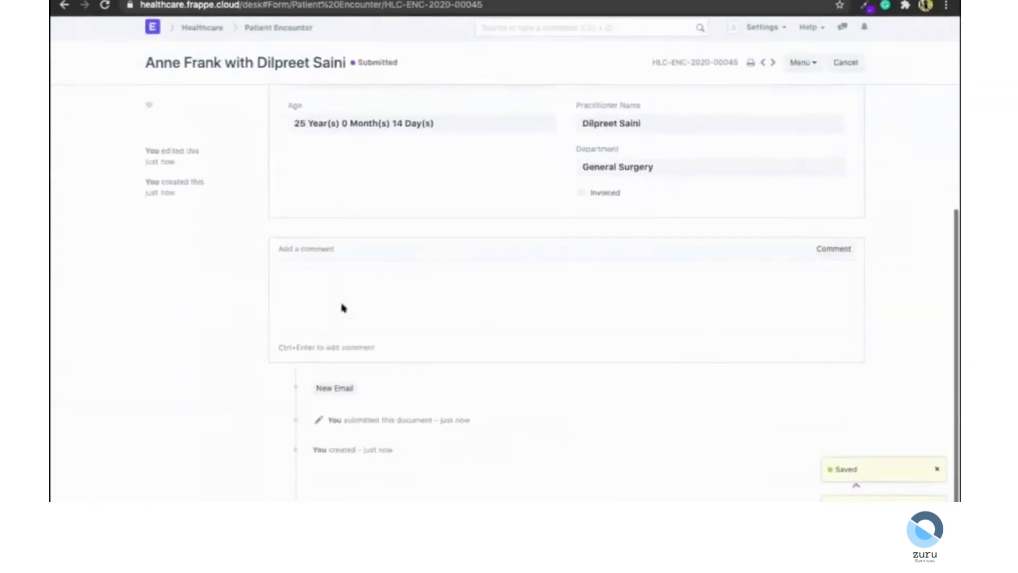
left_click(322, 390)
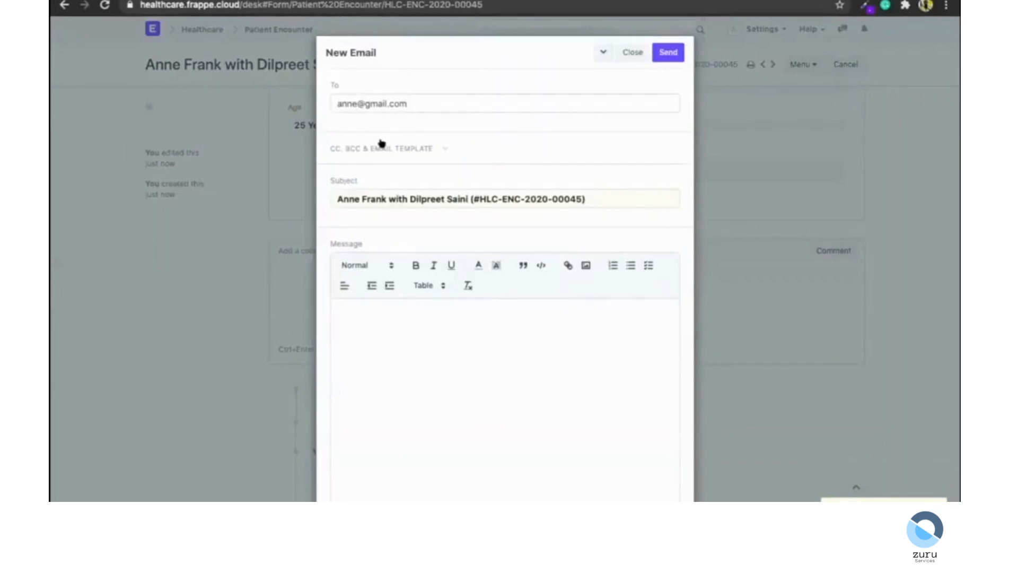
left_click(381, 148)
scroll(381, 141, "down", 2)
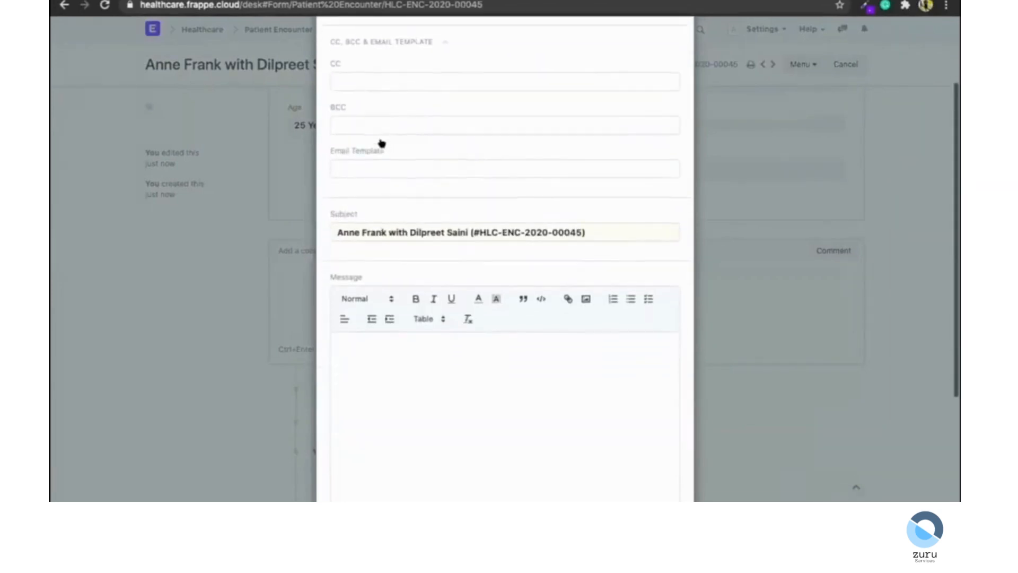
left_click(368, 362)
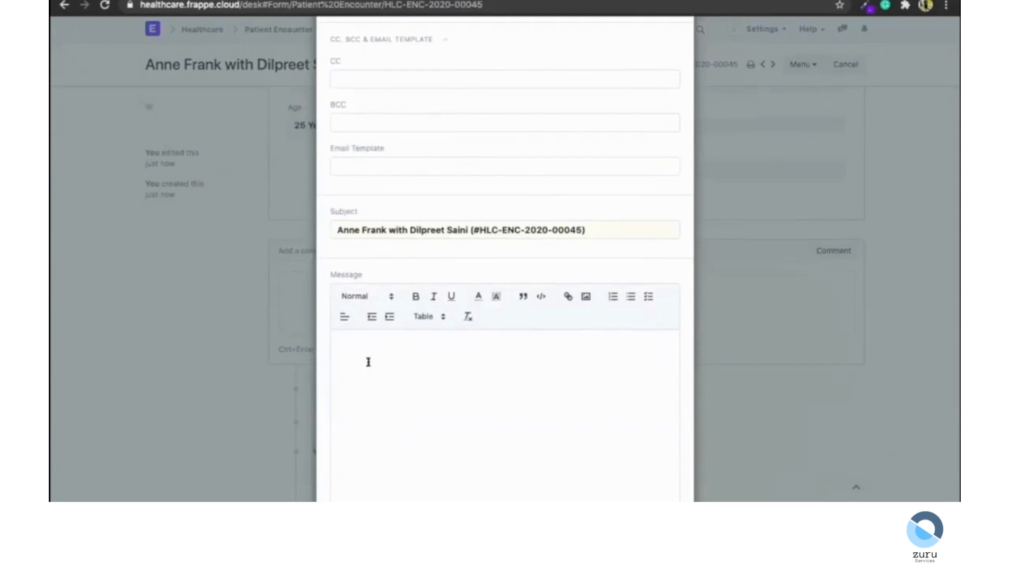
scroll(368, 362, "up", 2)
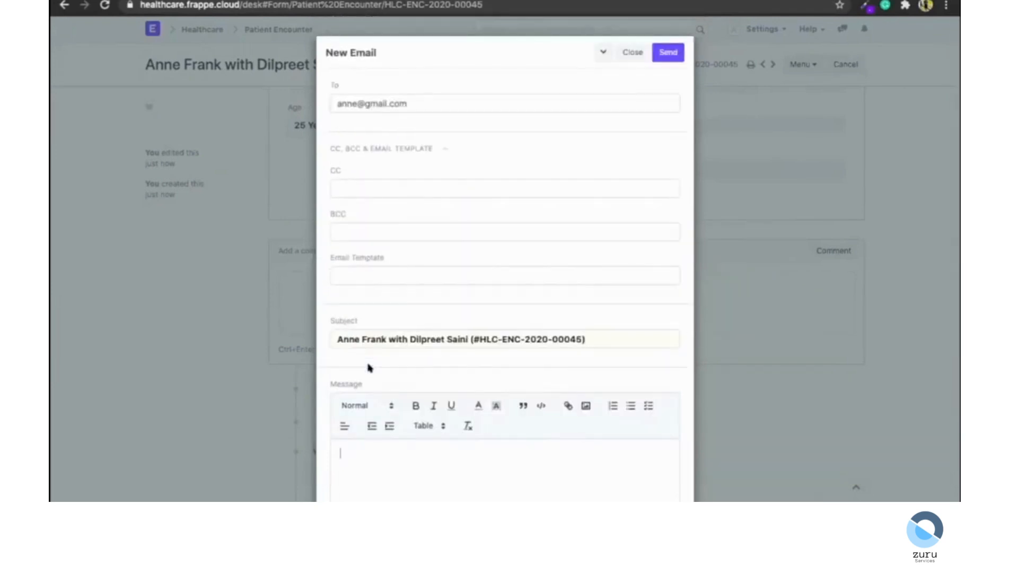
left_click(354, 266)
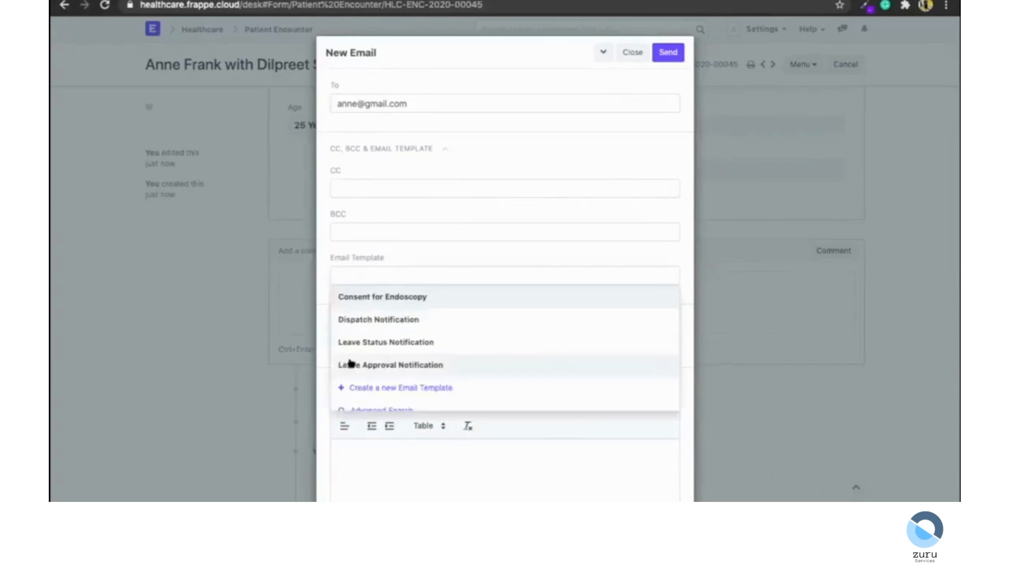
left_click(404, 297)
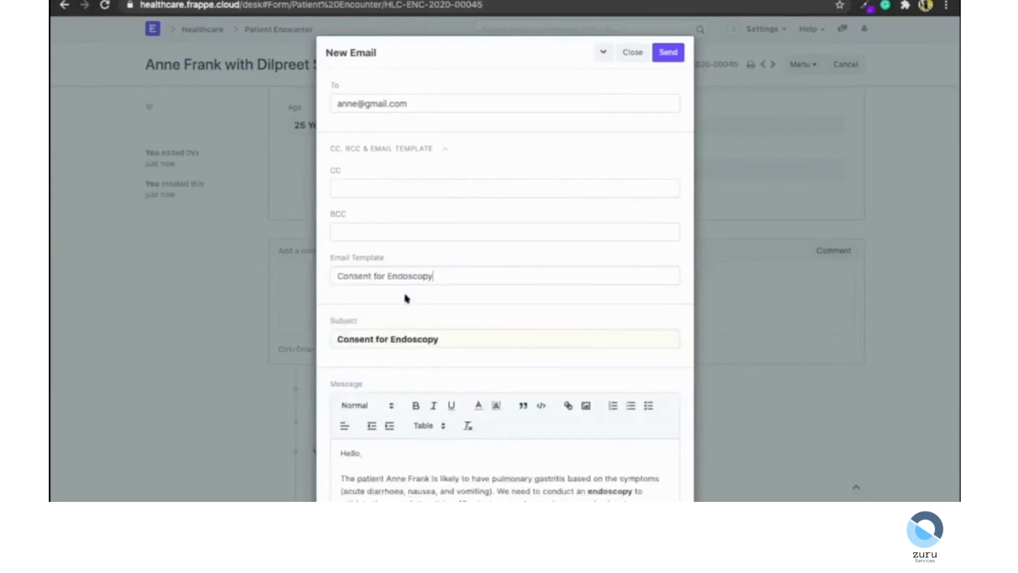
Review the templated message body, highlighting the patient's name inserted into the text.
scroll(405, 297, "down", 2)
scroll(405, 298, "down", 2)
scroll(466, 377, "down", 3)
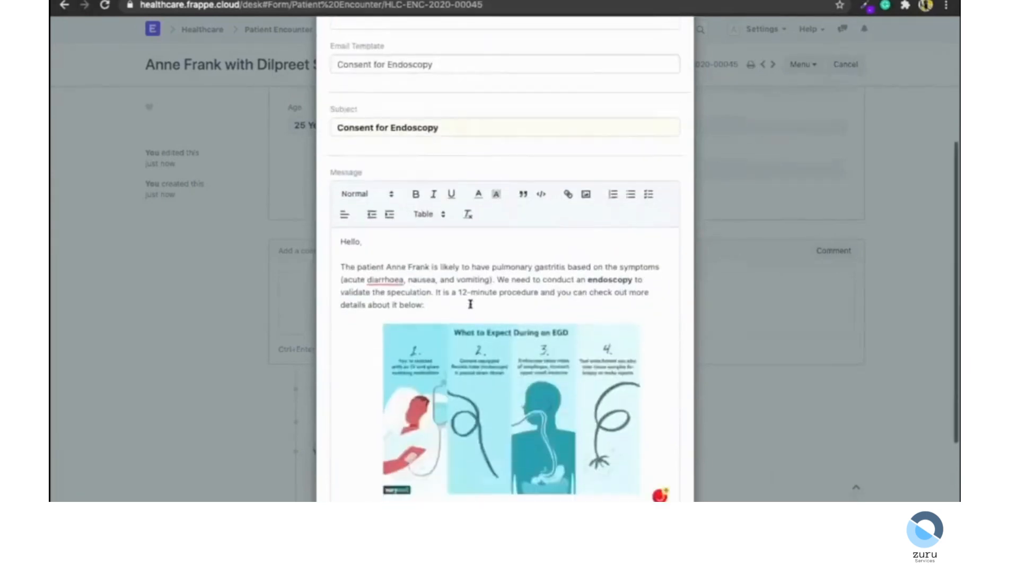
scroll(469, 304, "up", 4)
left_click_drag(385, 353, 427, 351)
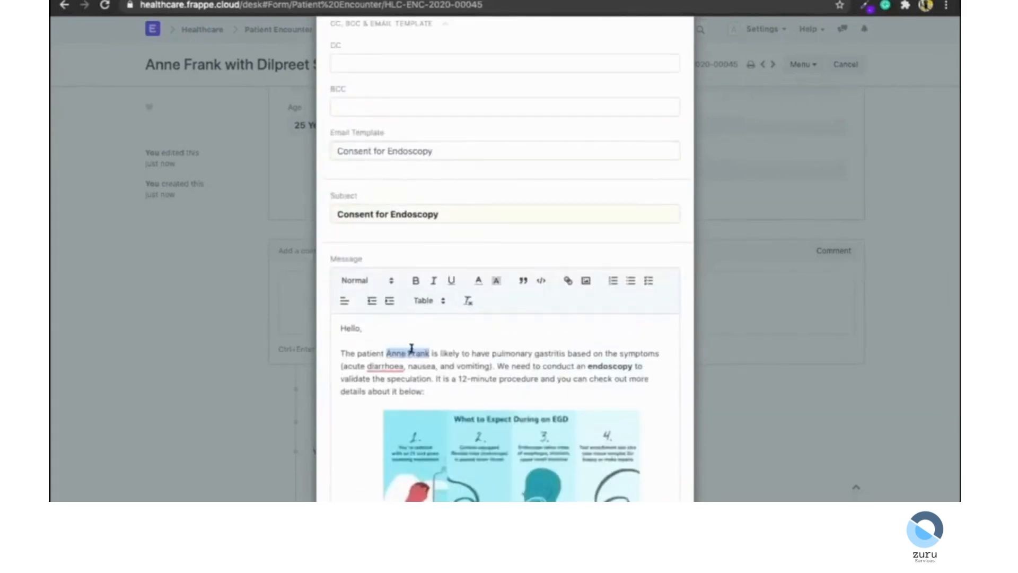
scroll(345, 212, "up", 5)
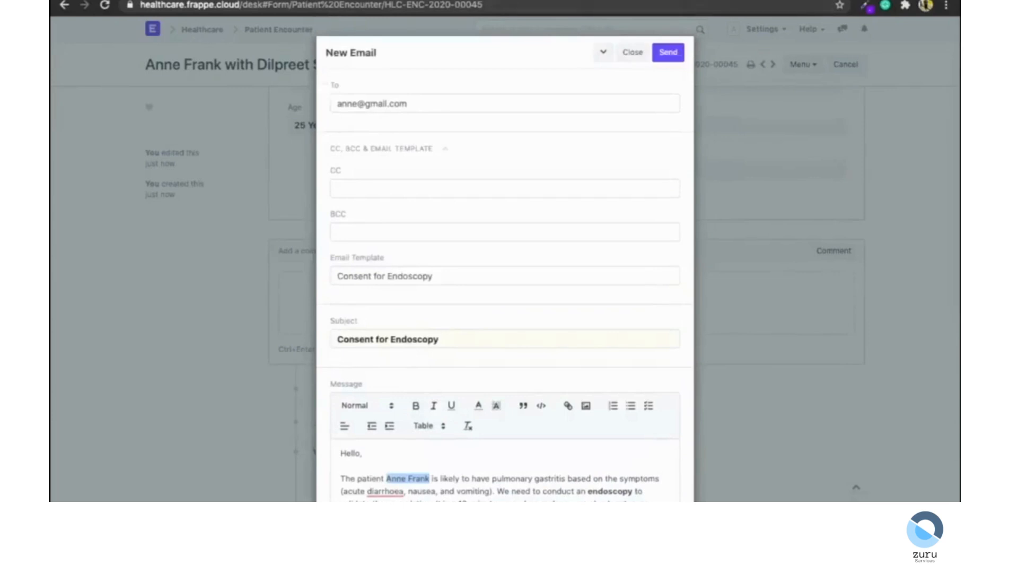
Duplicate the browser tab and open the Email Template list.
right_click(180, 0)
left_click(206, 45)
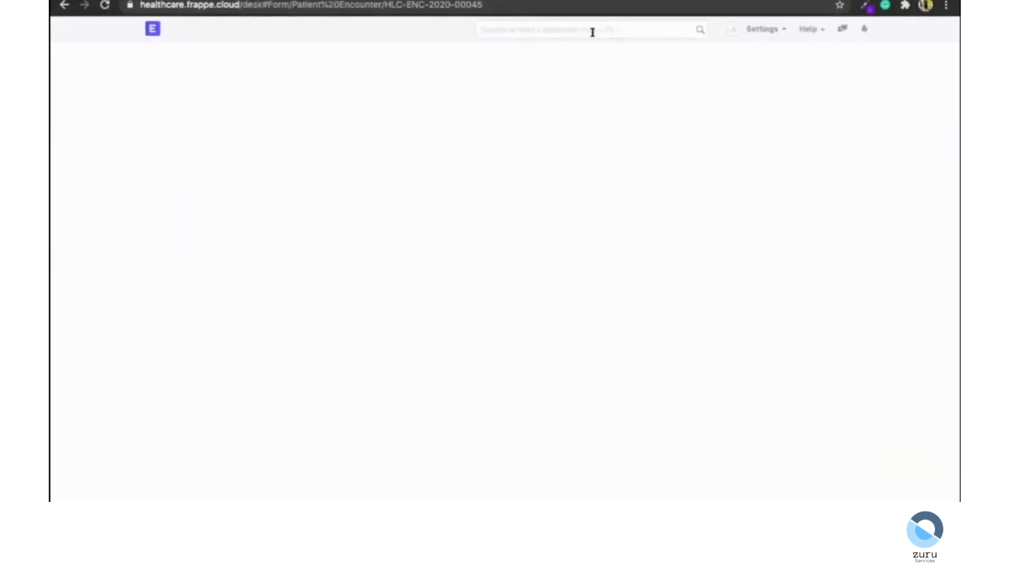
left_click(591, 30)
type("email te")
key("Down")
key("Return")
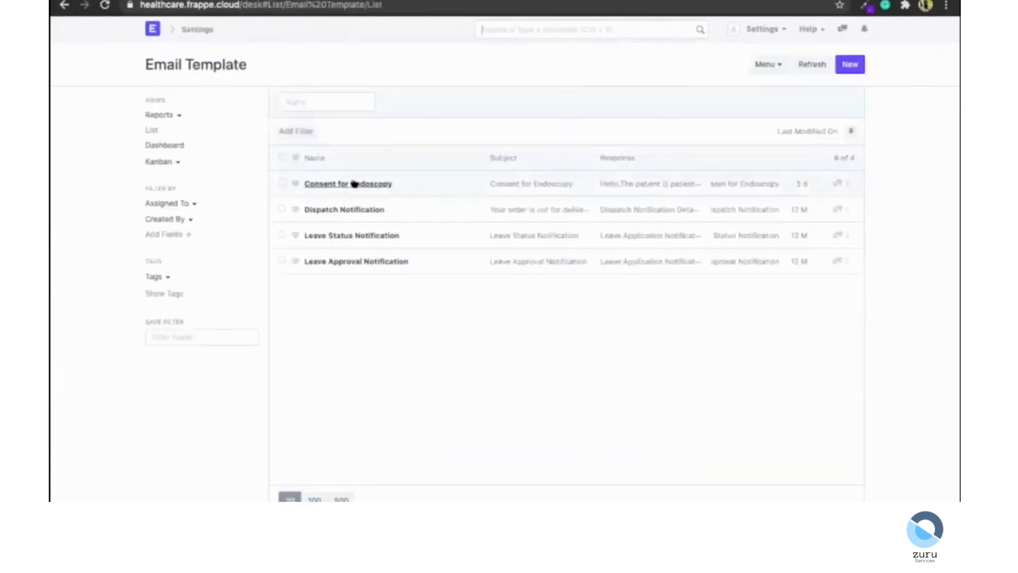
Open the Consent for Endoscopy email template and view its response body.
left_click(355, 183)
scroll(267, 200, "down", 2)
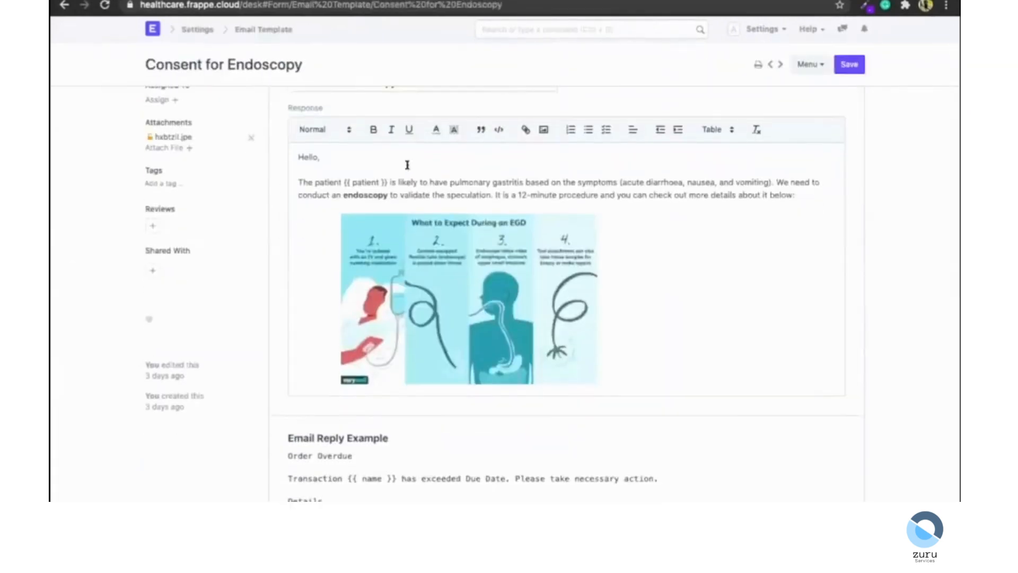
Highlight the patient placeholder in the template's response body and return to the email draft.
double_click(369, 175)
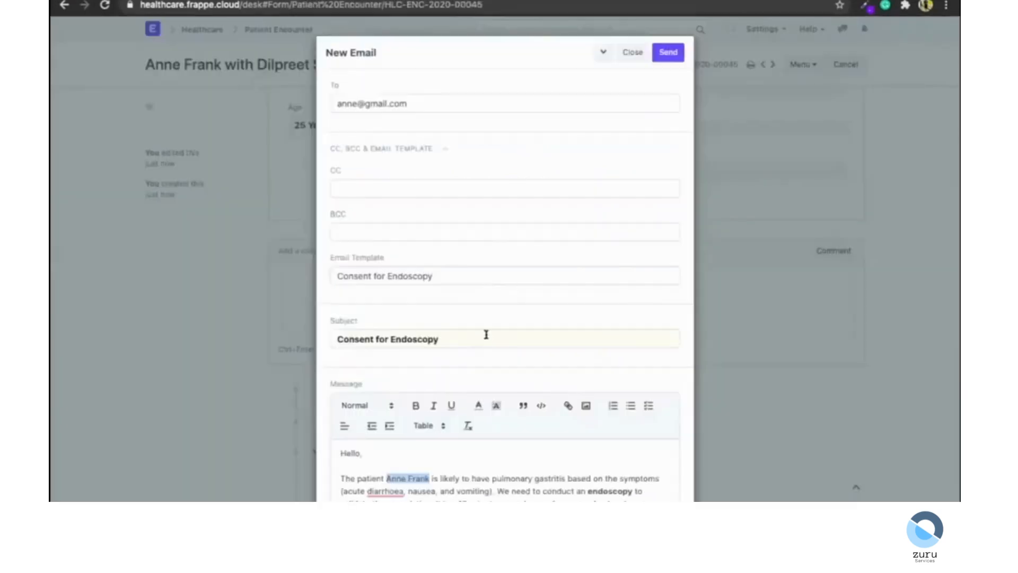
scroll(487, 335, "down", 7)
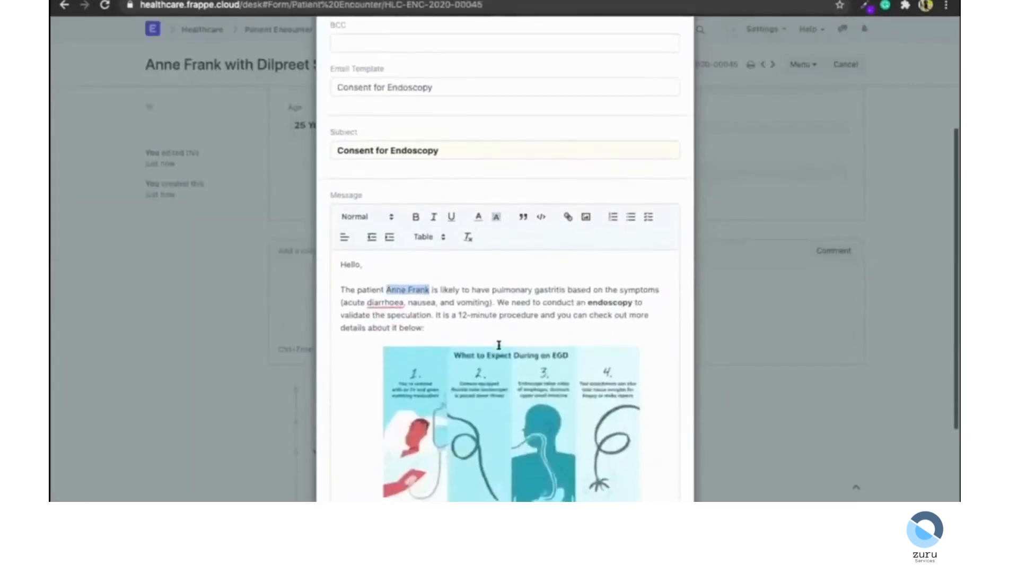
Attach the document print to the email using the Standard print format and send it.
left_click(377, 449)
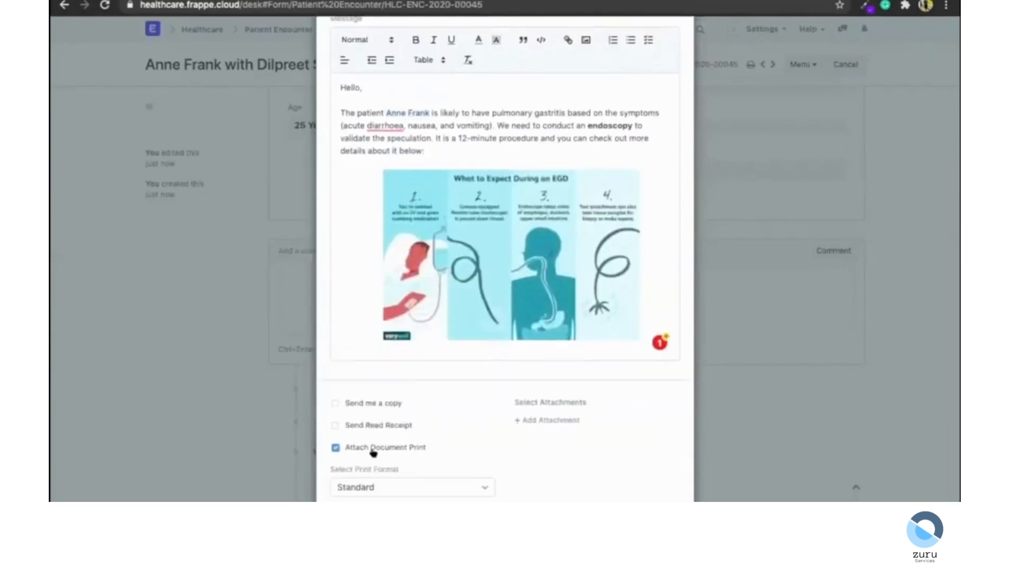
scroll(374, 450, "down", 1)
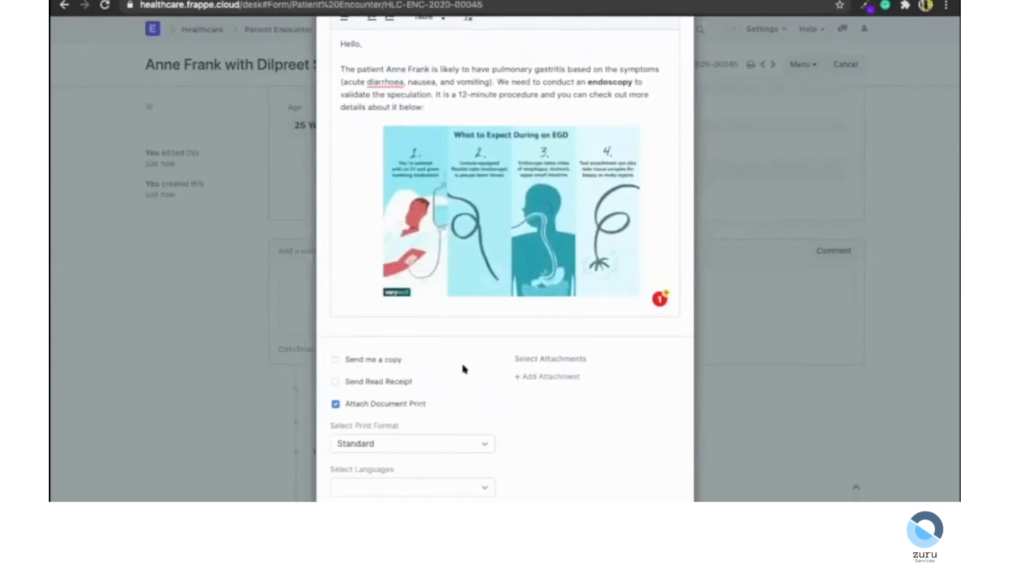
scroll(425, 414, "up", 1)
left_click(382, 459)
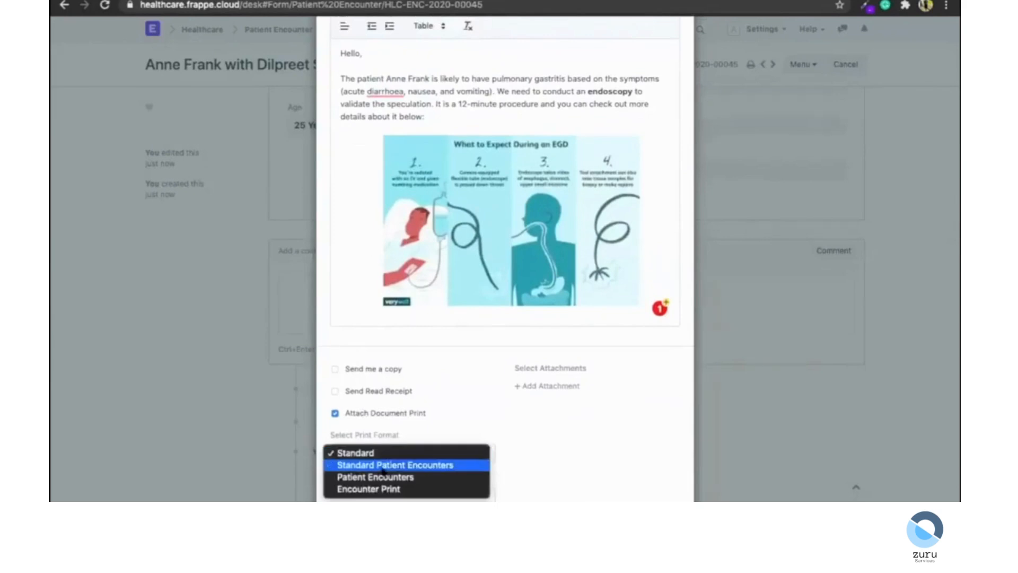
left_click(355, 452)
scroll(512, 371, "up", 10)
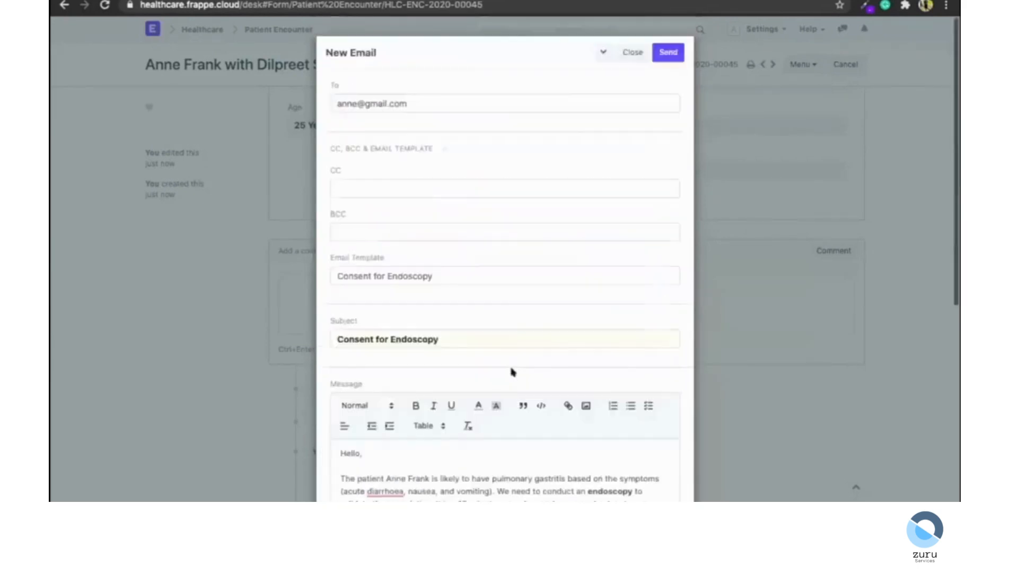
left_click(660, 58)
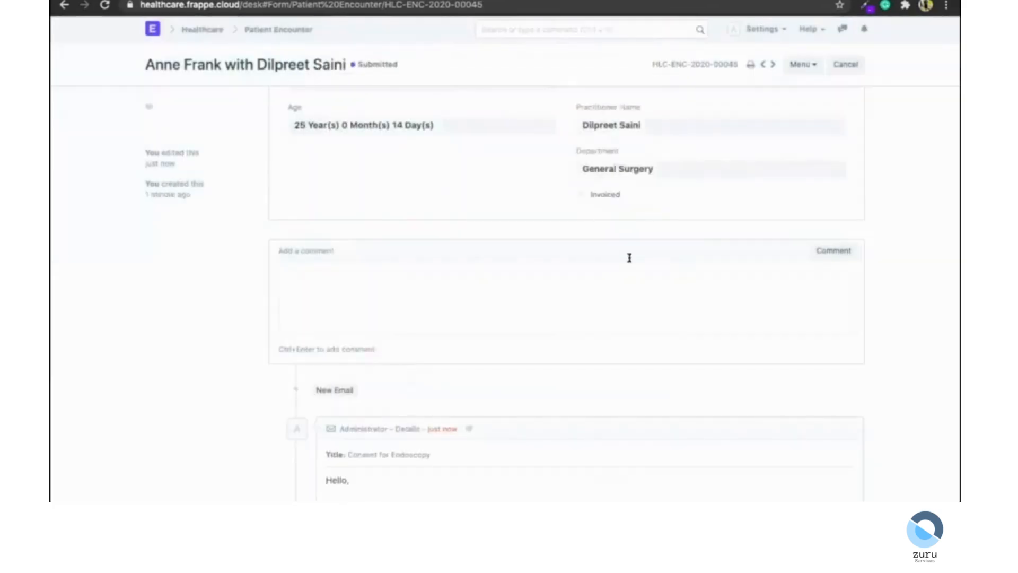
Review the sent email in the encounter's activity timeline.
scroll(629, 257, "down", 6)
scroll(629, 257, "up", 1)
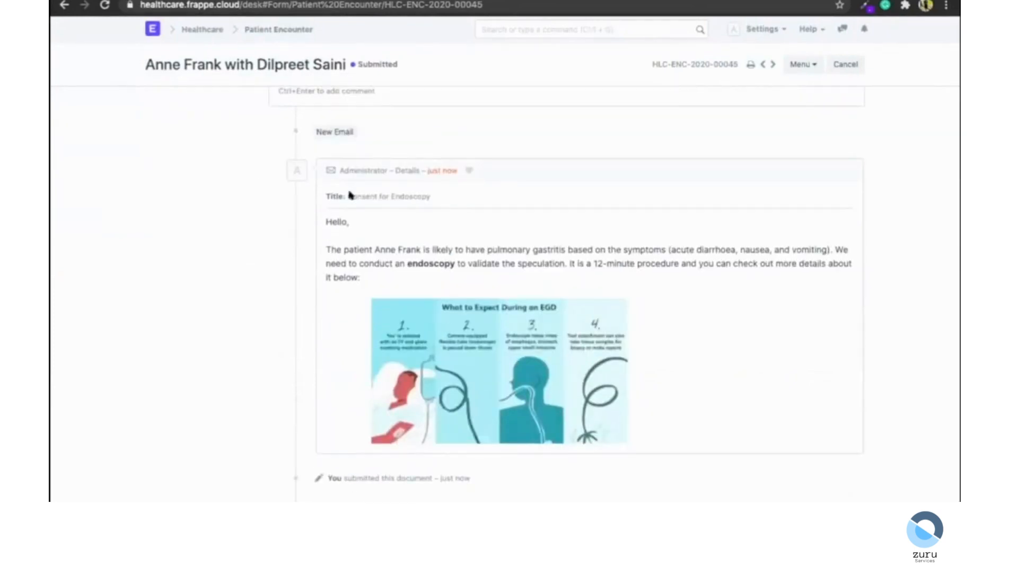
scroll(281, 339, "down", 1)
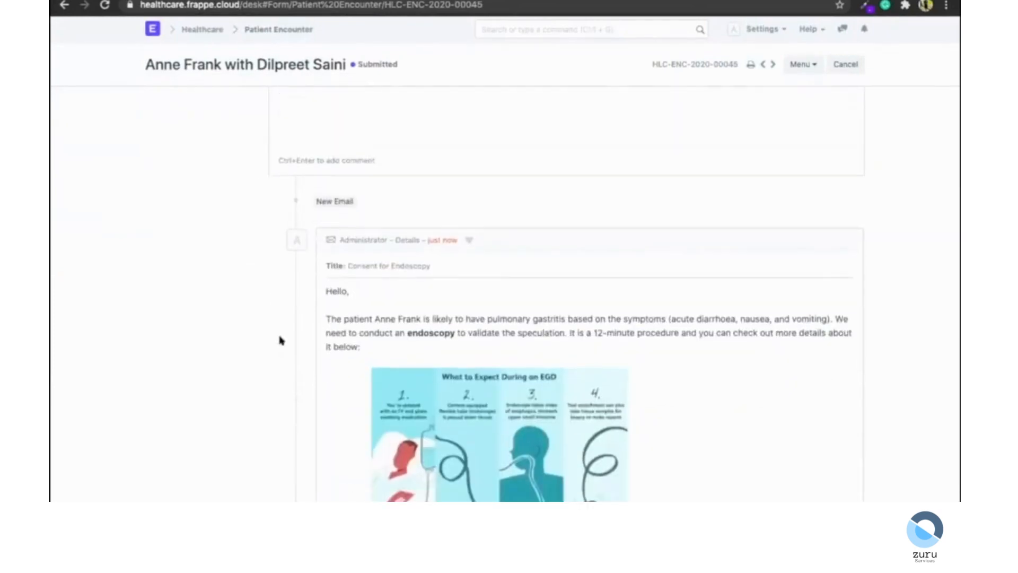
scroll(318, 429, "up", 2)
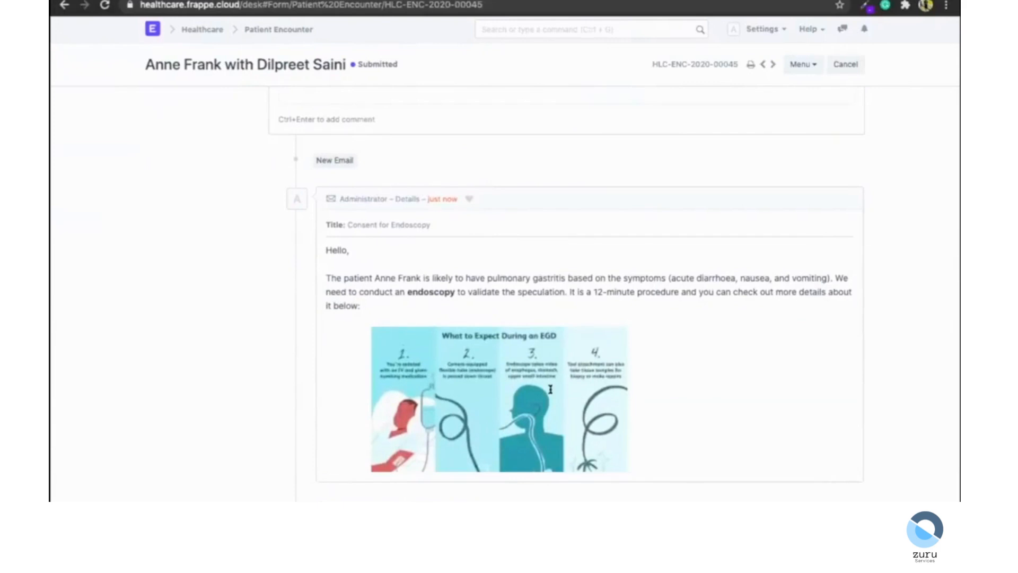
scroll(550, 390, "up", 10)
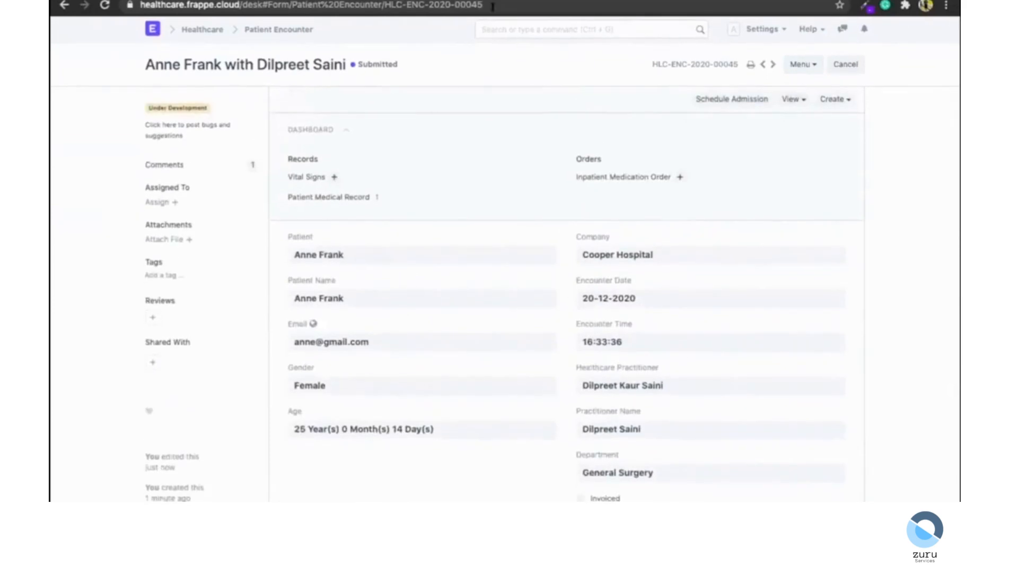
Open the Patient Appointment list and switch to its calendar view.
left_click(510, 29)
key("Return")
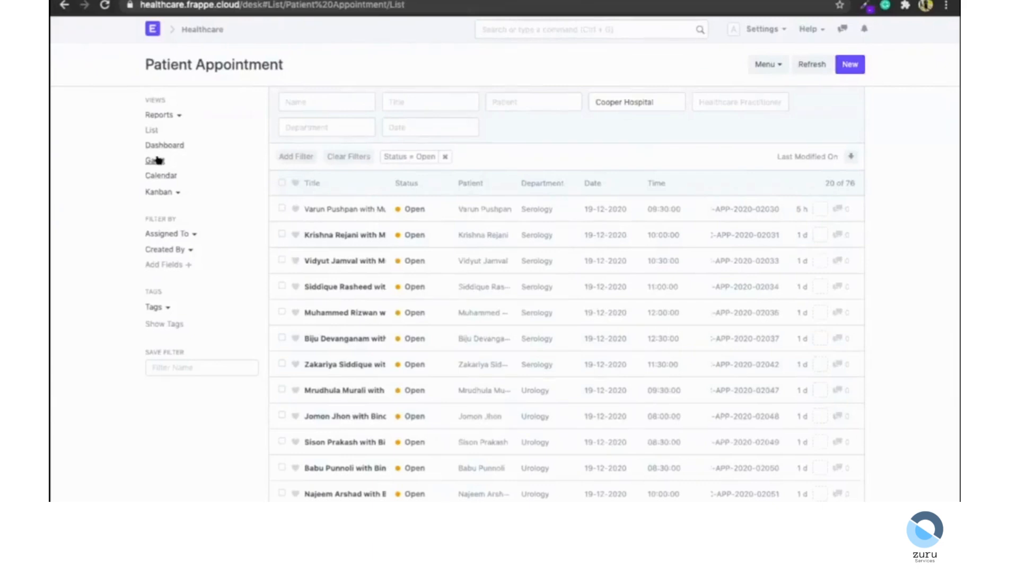
left_click(154, 179)
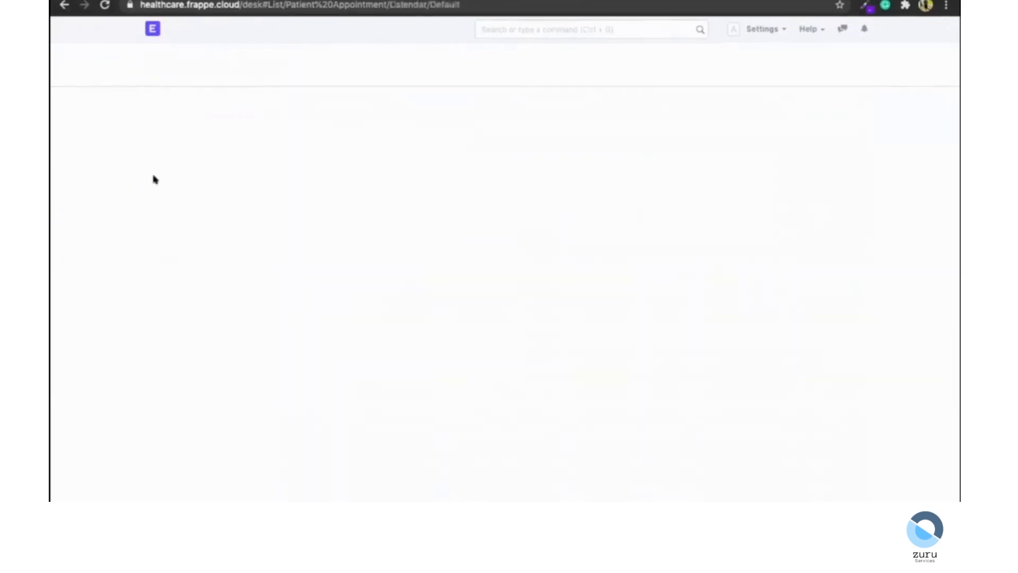
Examine the scheduled appointments in the monthly calendar.
scroll(475, 99, "down", 3)
scroll(552, 336, "up", 3)
scroll(662, 341, "down", 2)
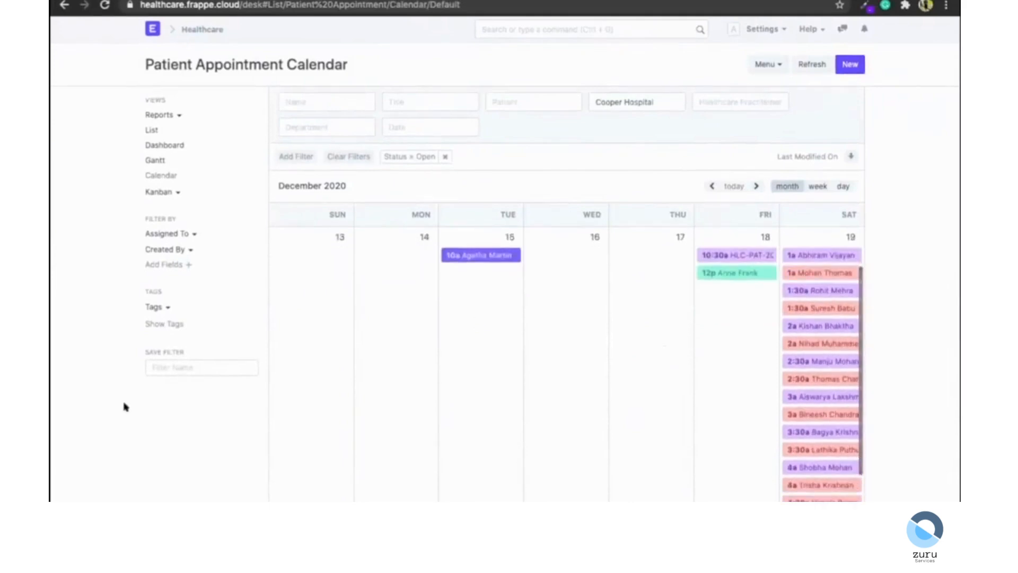
scroll(674, 367, "down", 2)
scroll(684, 368, "up", 3)
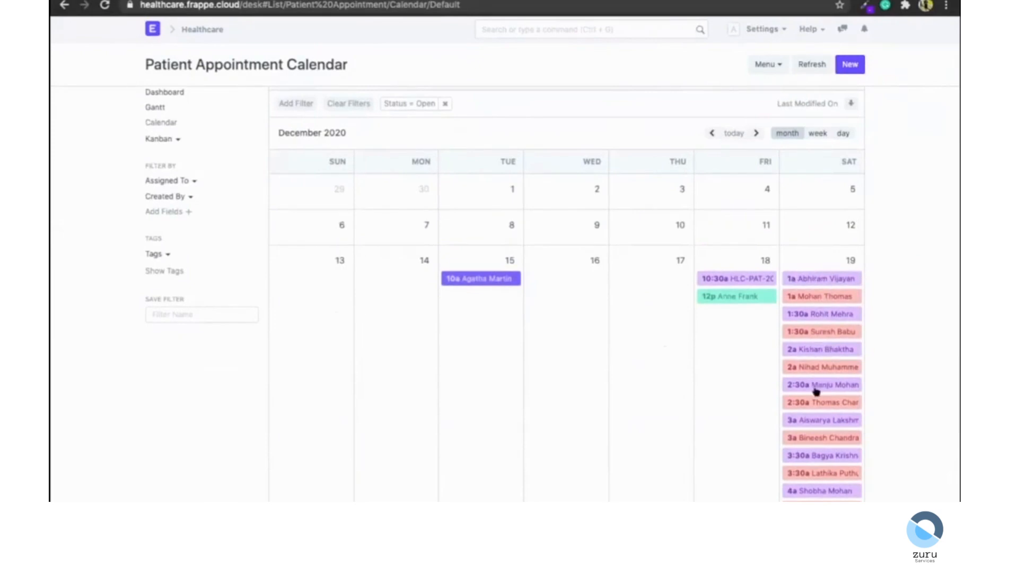
scroll(815, 395, "down", 5)
scroll(816, 400, "up", 5)
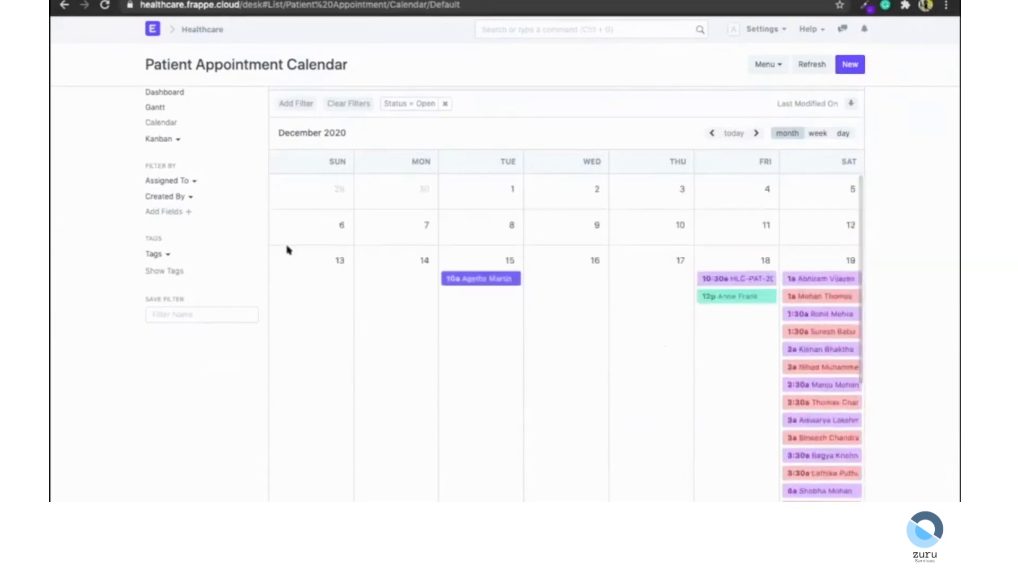
scroll(289, 250, "up", 2)
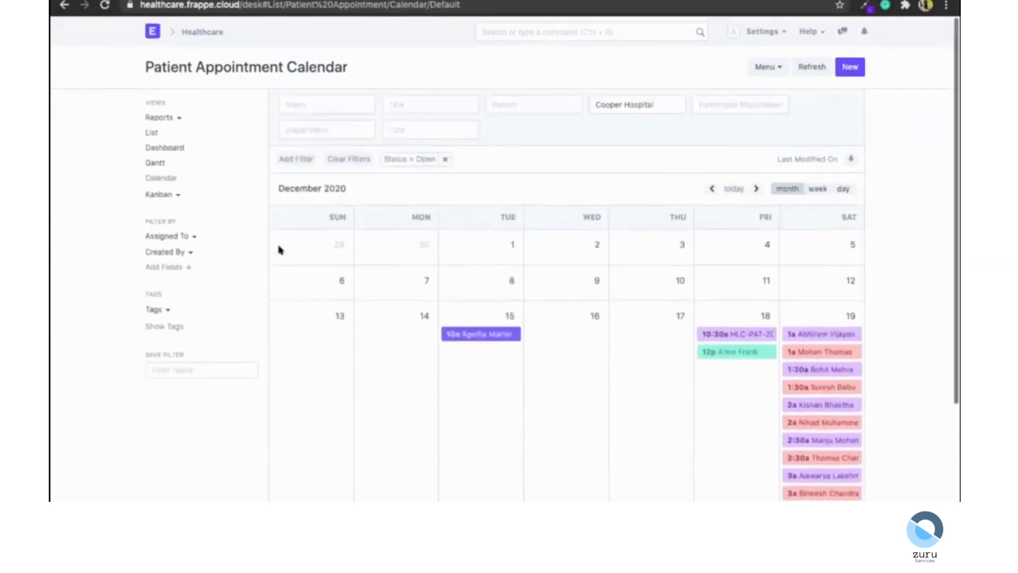
Customize the Patient Appointment dashboard and start a new chart labelled Patient Appointments.
left_click(158, 146)
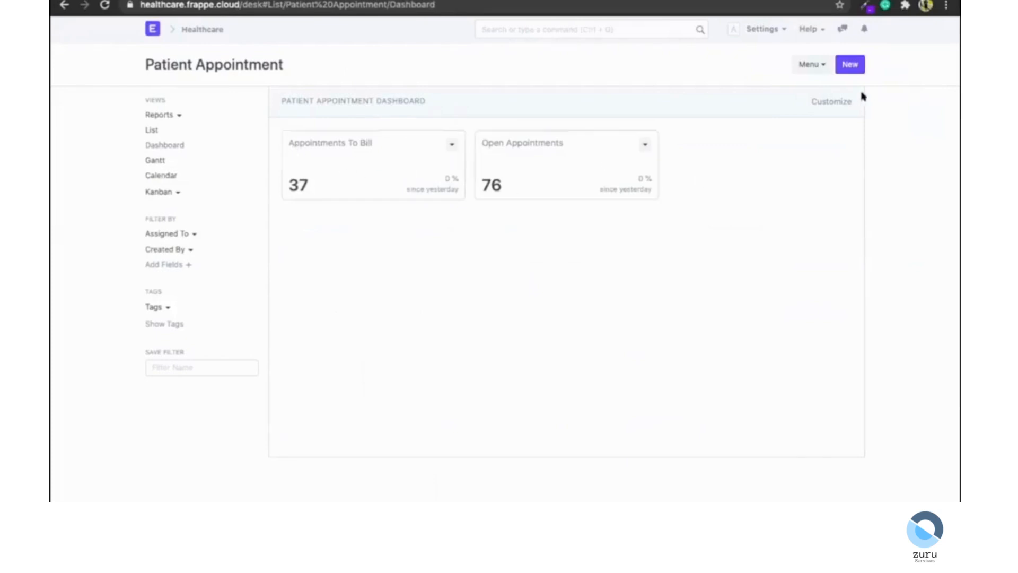
left_click(818, 101)
left_click(416, 297)
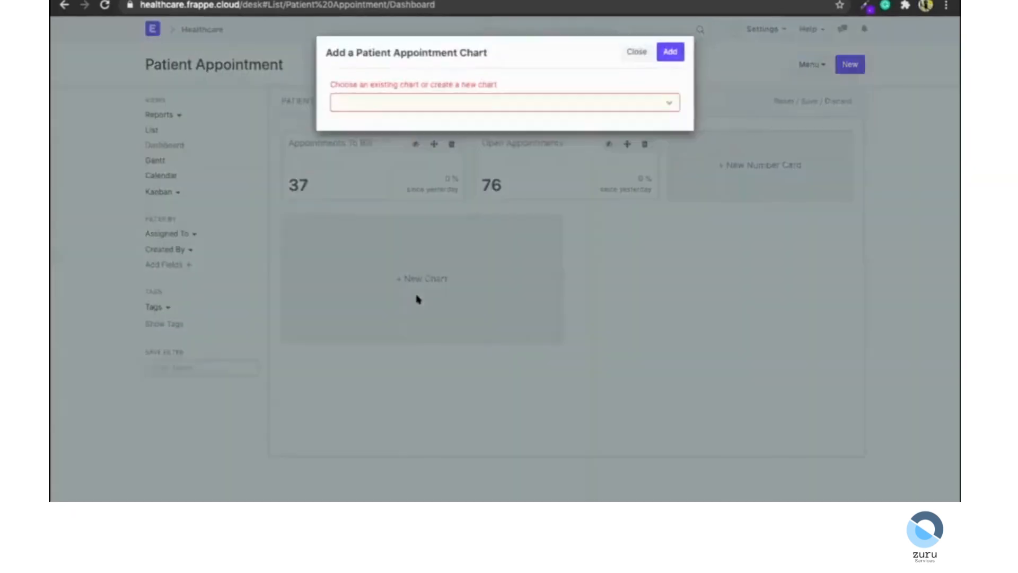
left_click(420, 96)
left_click(420, 101)
left_click(396, 163)
type("Patient Appointmenta")
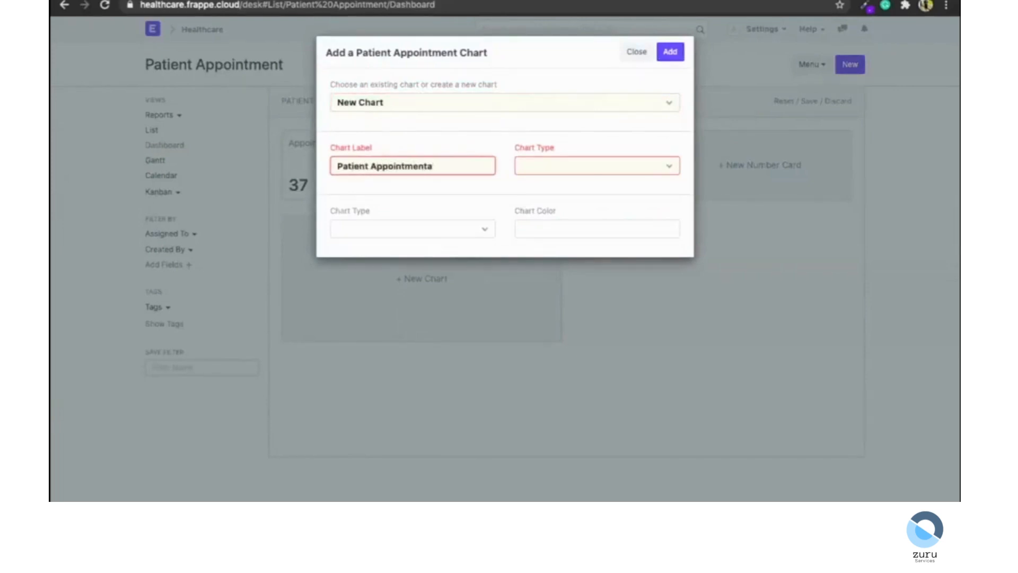
Set the chart type to Time Series based on Appointment Datetime.
left_click(546, 171)
left_click(540, 178)
left_click(540, 166)
left_click(544, 154)
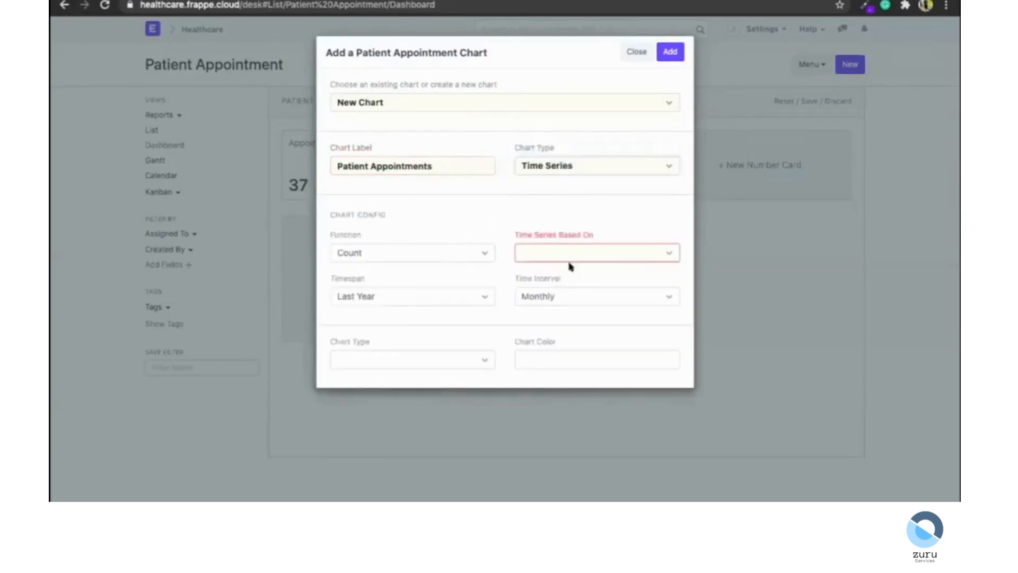
left_click(570, 254)
left_click(565, 295)
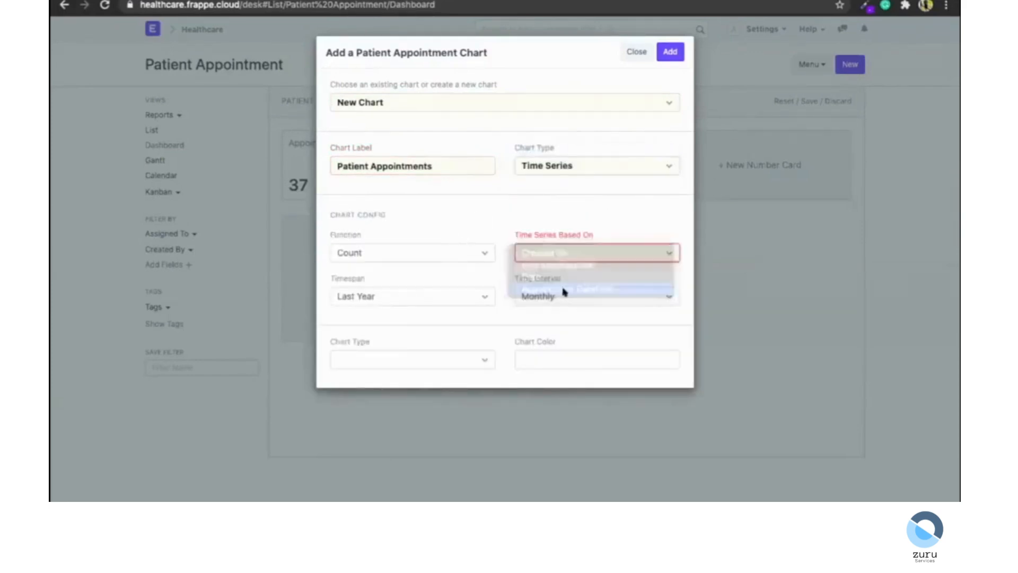
Make it a Line chart coloured #ff4d4d and add it to the dashboard.
left_click(378, 363)
left_click(376, 361)
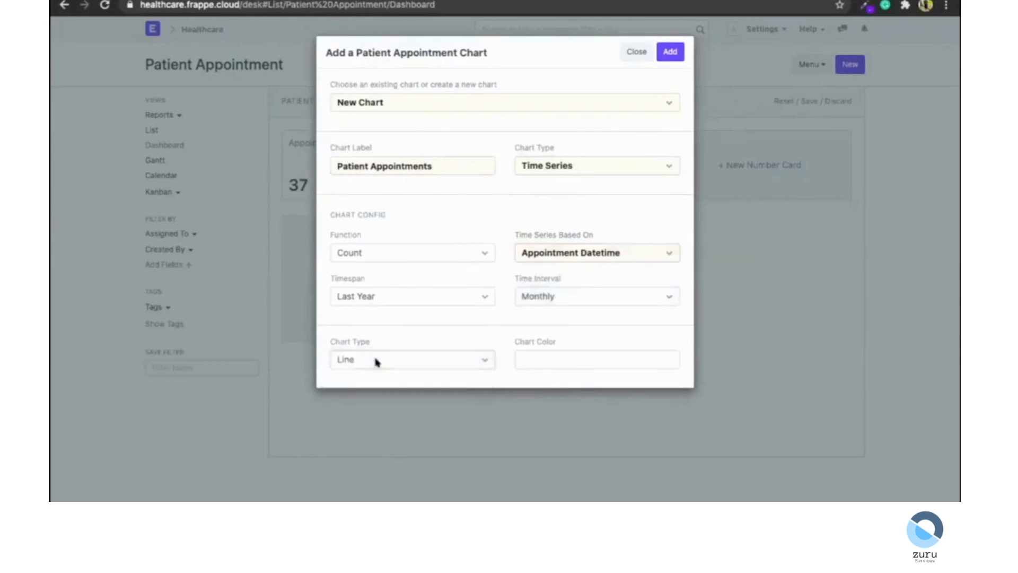
left_click(547, 357)
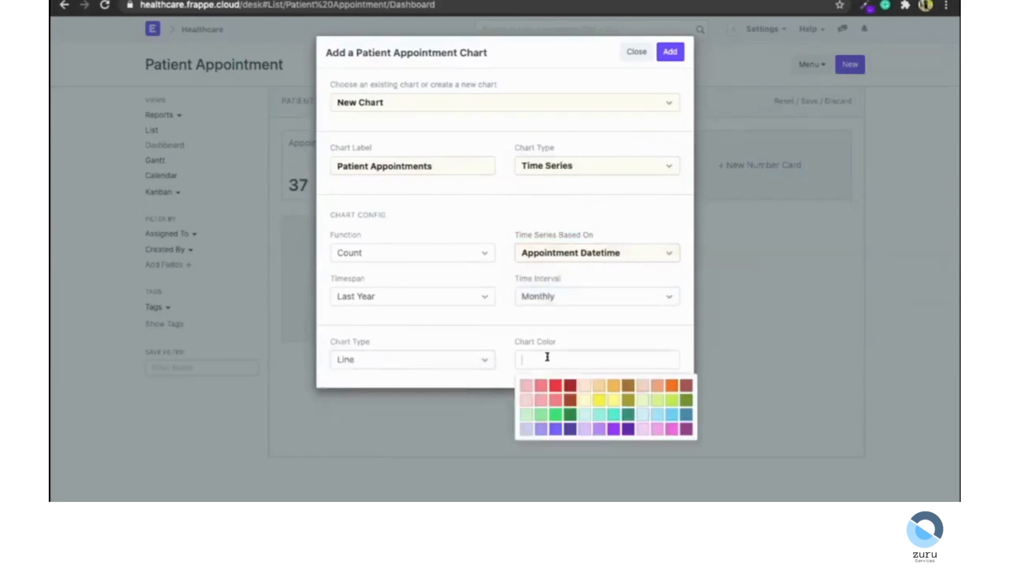
left_click(555, 385)
left_click(670, 52)
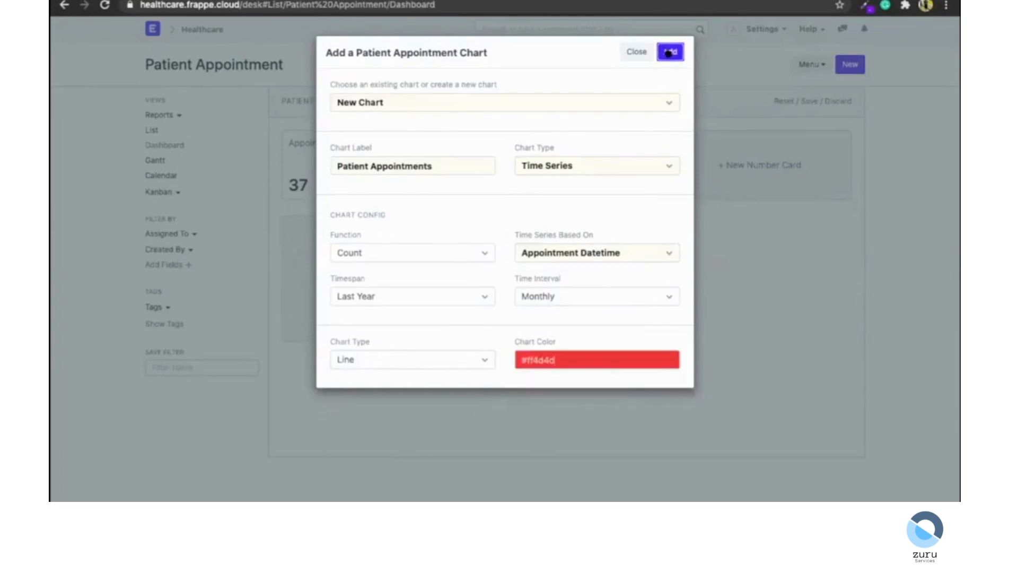
left_click(491, 230)
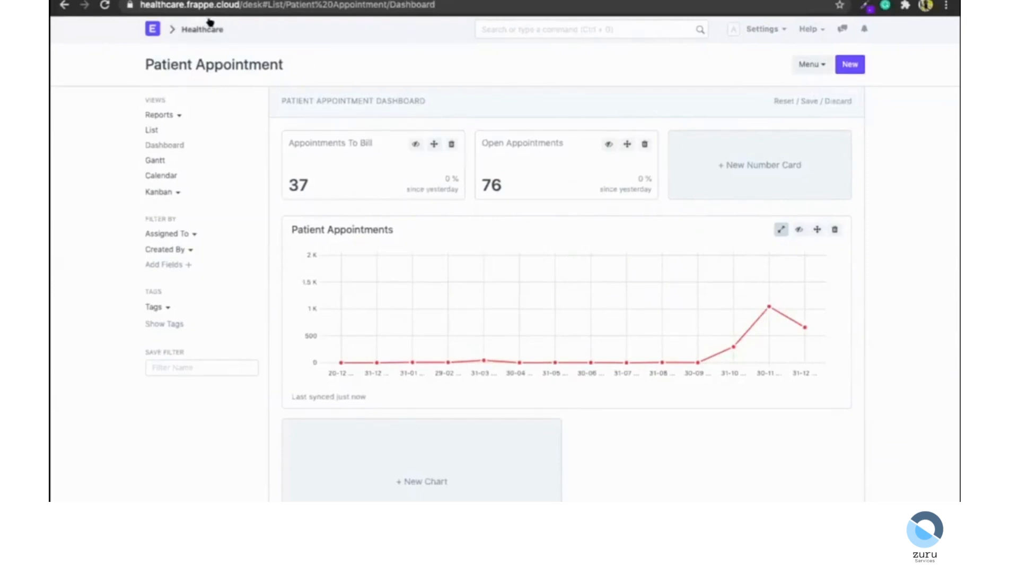
Go to the Healthcare workspace and open the Sales Invoice list through the search bar.
left_click(189, 28)
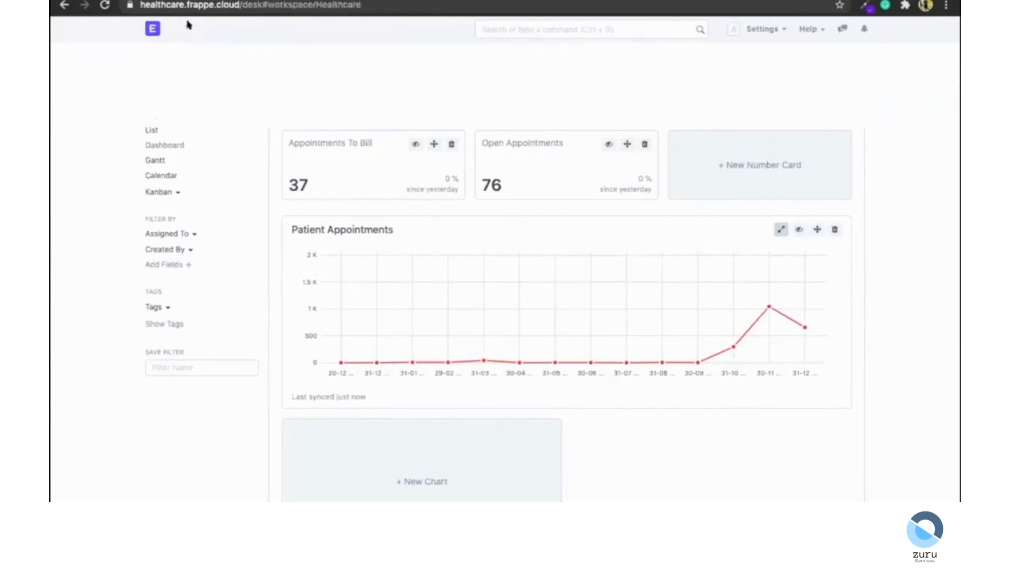
left_click(532, 28)
type("sales invoice")
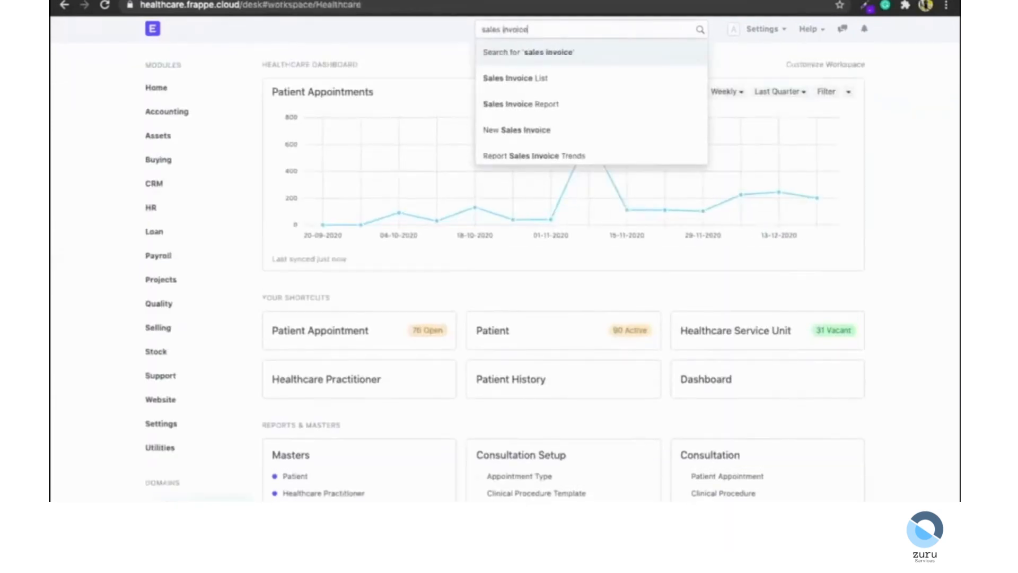
key("Down")
key("Down")
key("Up")
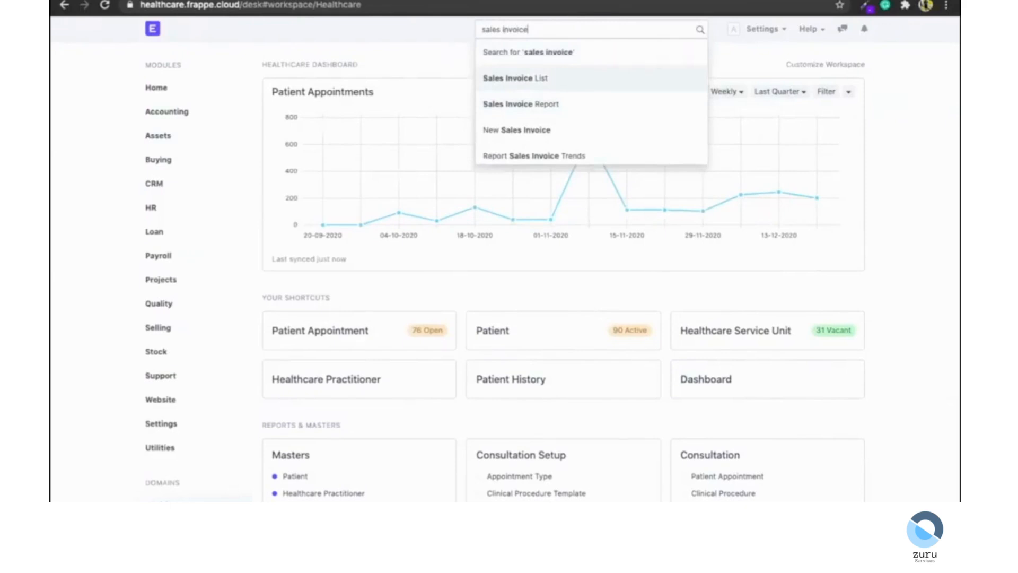
key("Return")
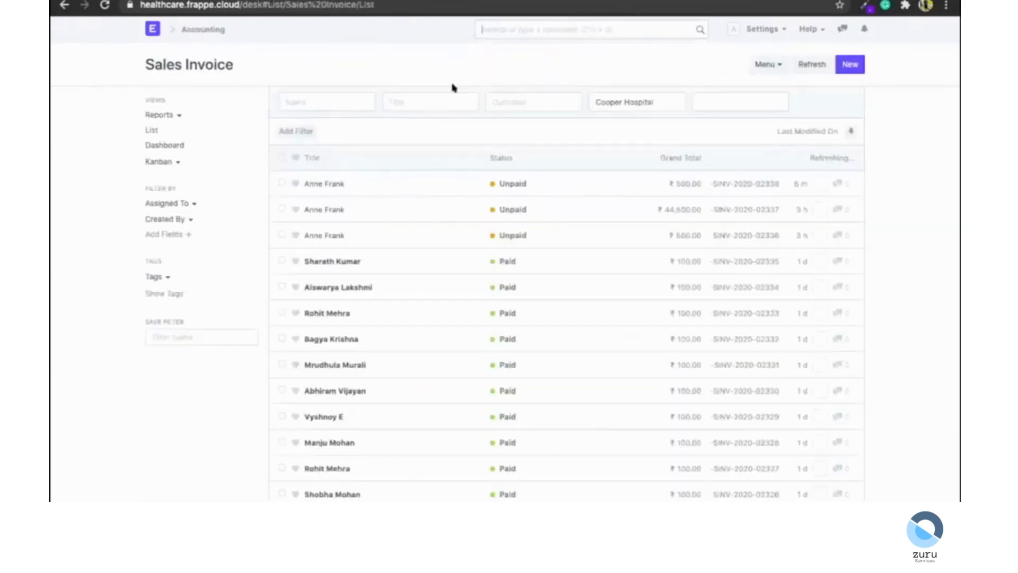
Create a new sales invoice and select the encounter's patient.
left_click(848, 66)
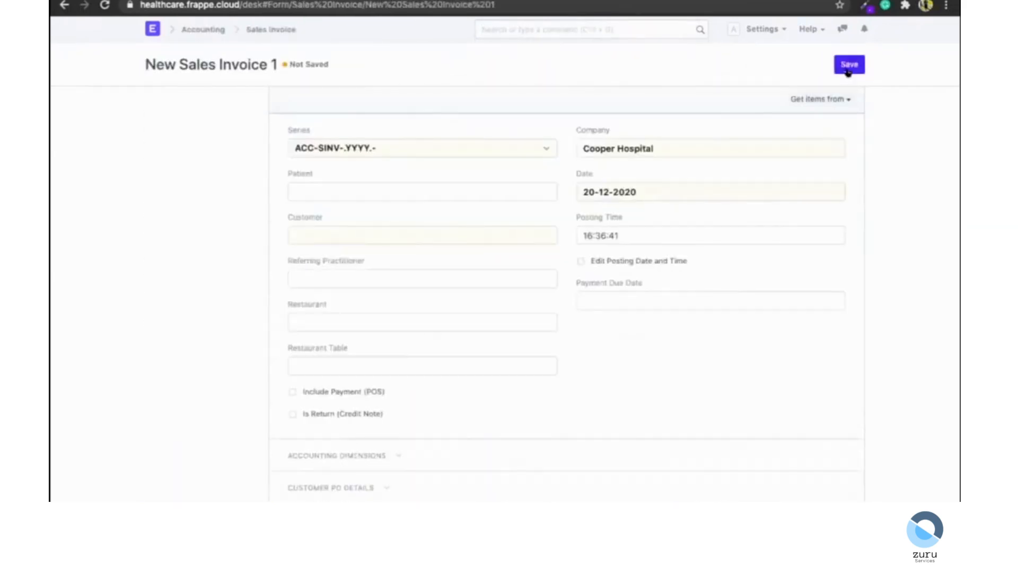
left_click(341, 193)
type("ann")
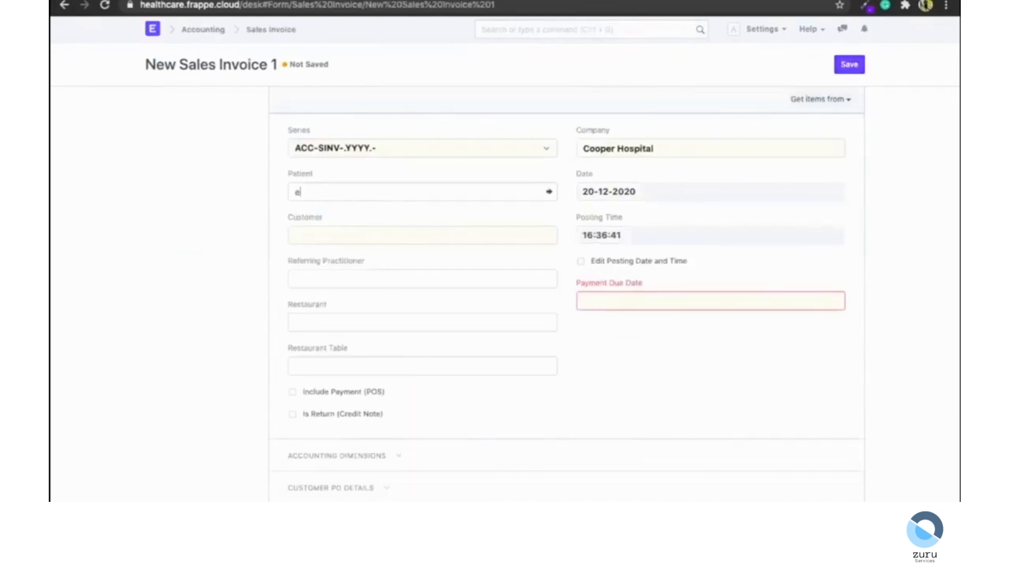
key("BackSpace")
key("Down")
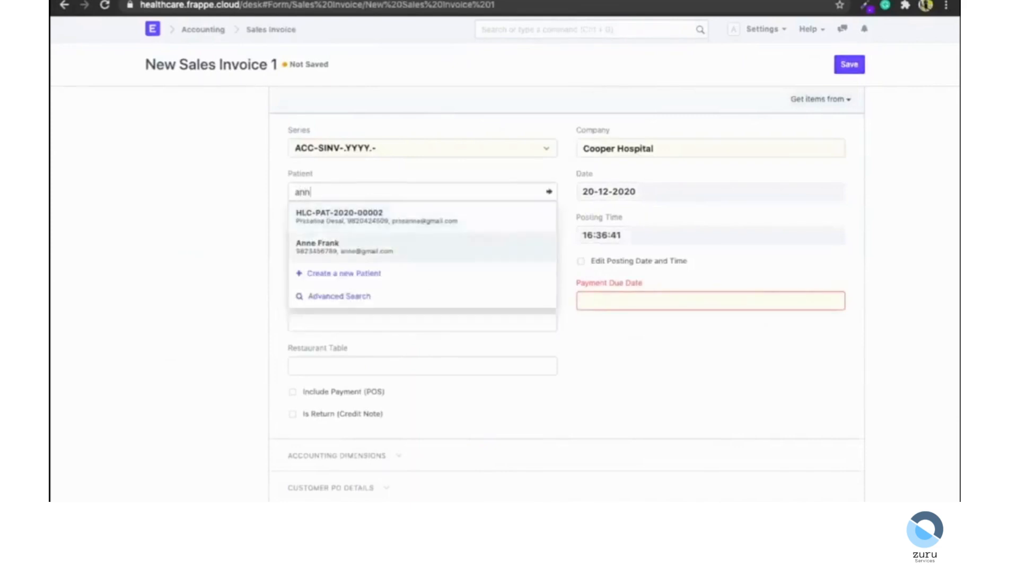
key("Return")
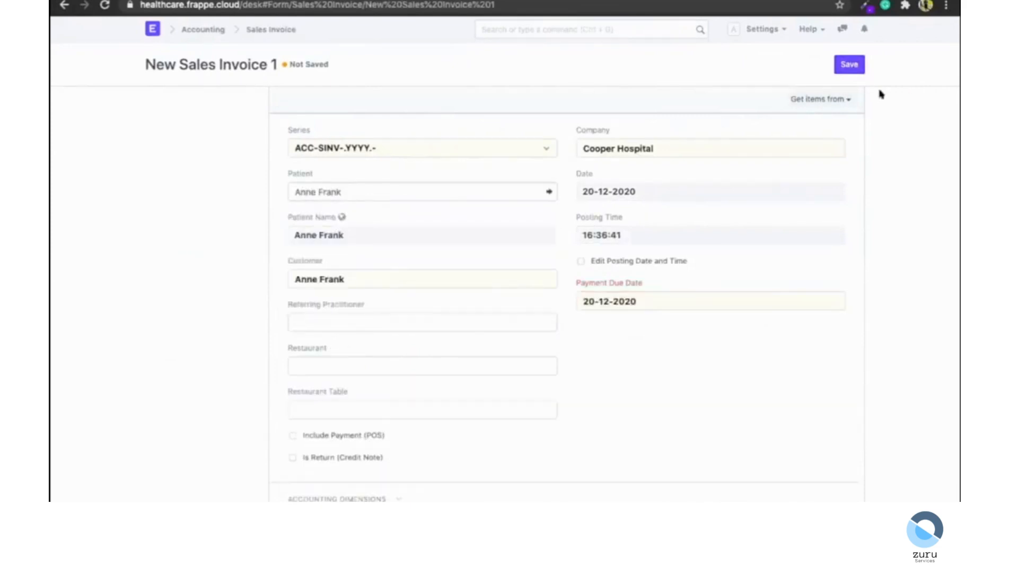
Get all pending healthcare service items for the patient into the invoice and review the item totals.
left_click(811, 100)
left_click(793, 122)
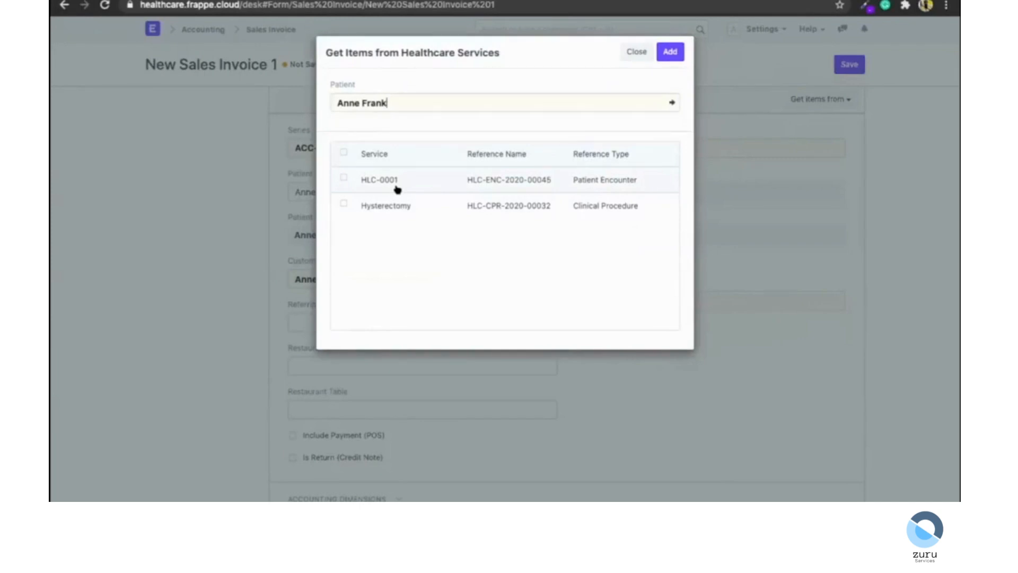
left_click(344, 153)
left_click(670, 53)
scroll(592, 270, "down", 10)
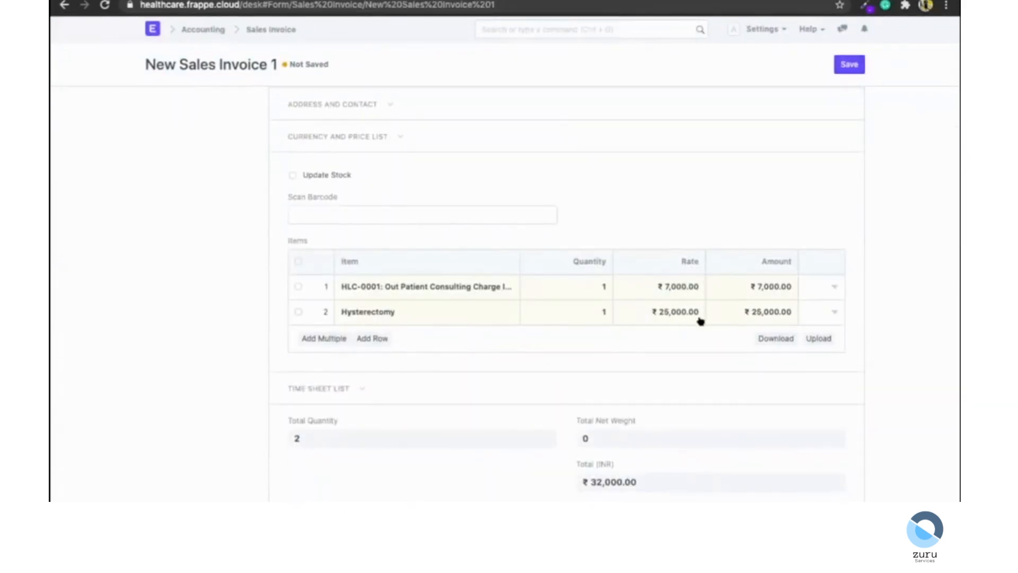
scroll(588, 409, "down", 6)
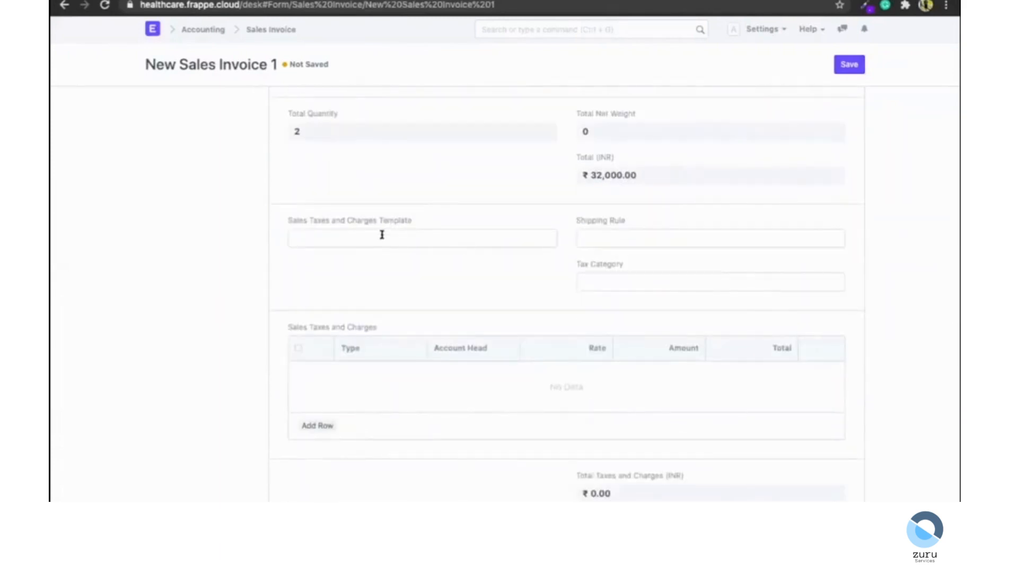
Review the invoice's taxes, additional discount, totals and payment sections.
scroll(291, 202, "down", 1)
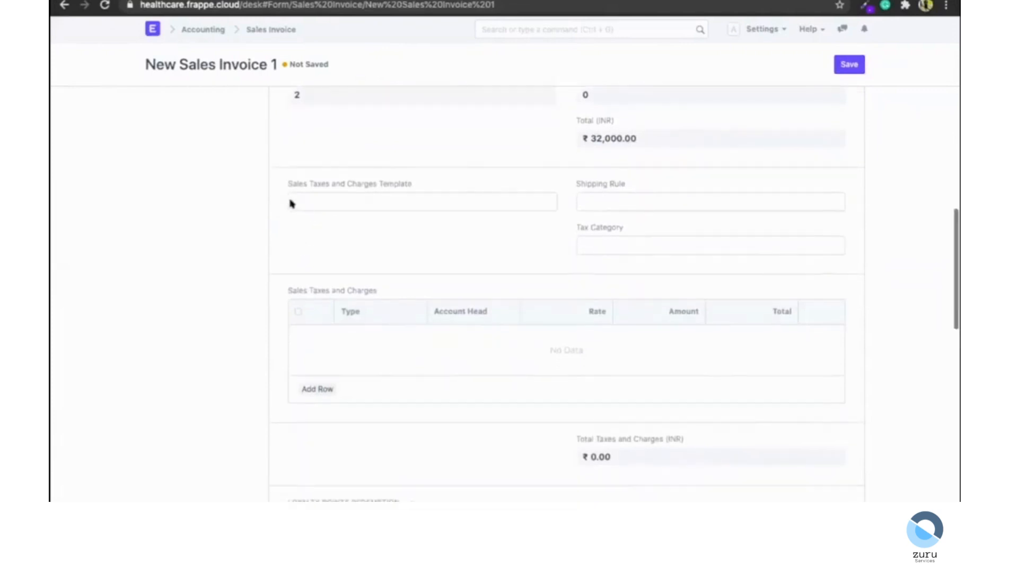
scroll(402, 237, "down", 6)
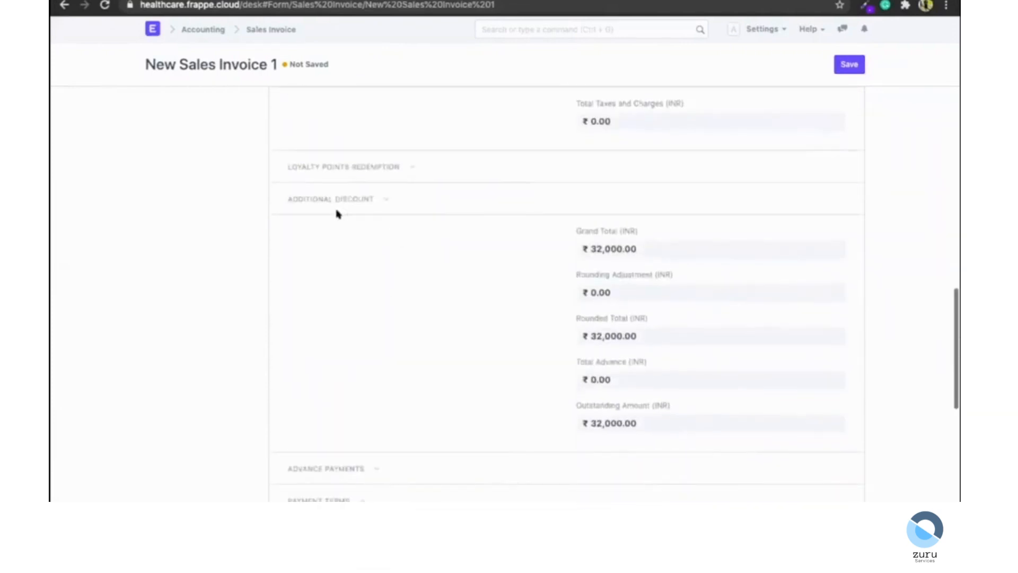
left_click(326, 201)
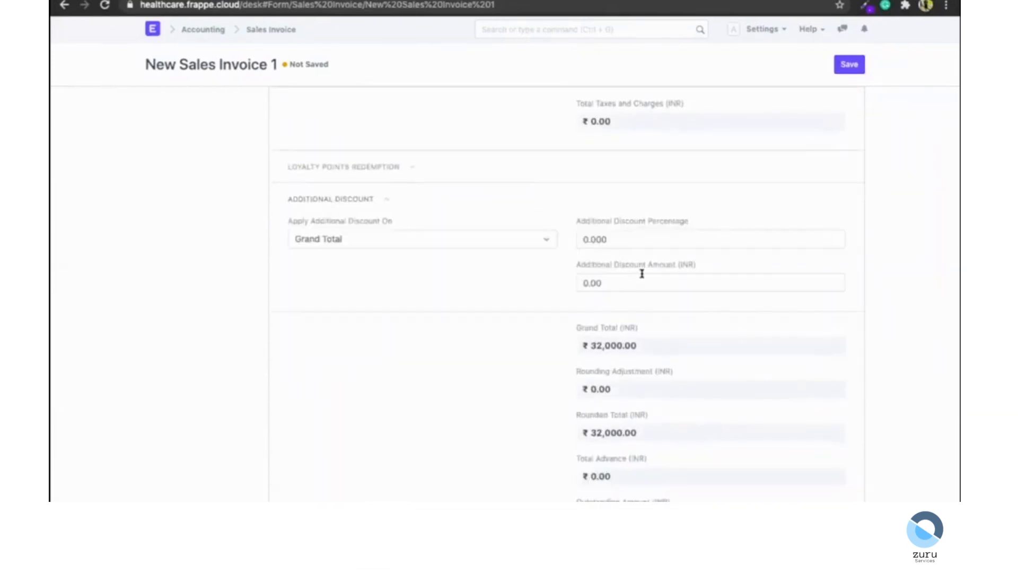
scroll(401, 382, "down", 6)
left_click(332, 238)
scroll(330, 240, "down", 6)
scroll(237, 194, "up", 1)
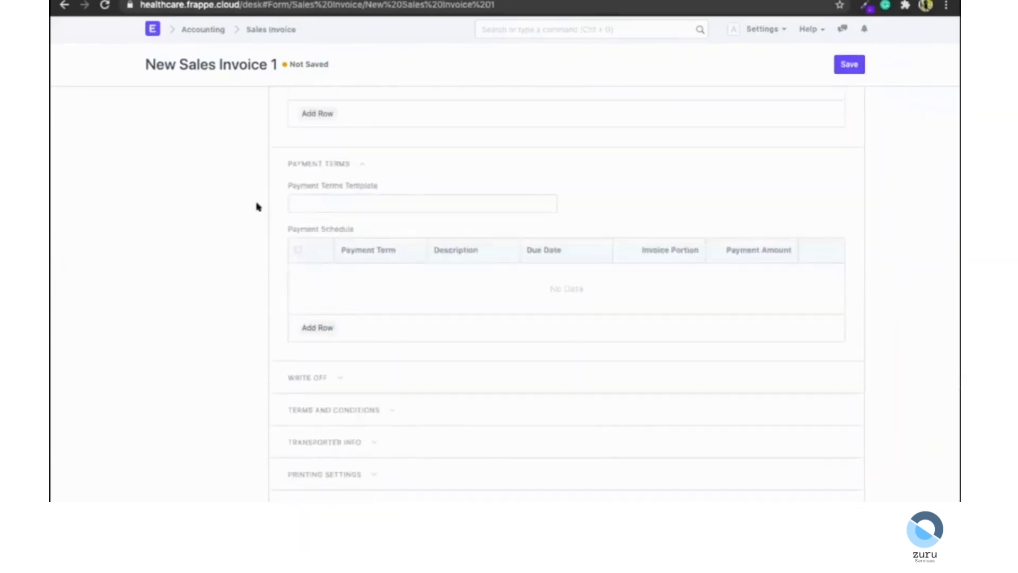
scroll(390, 246, "down", 3)
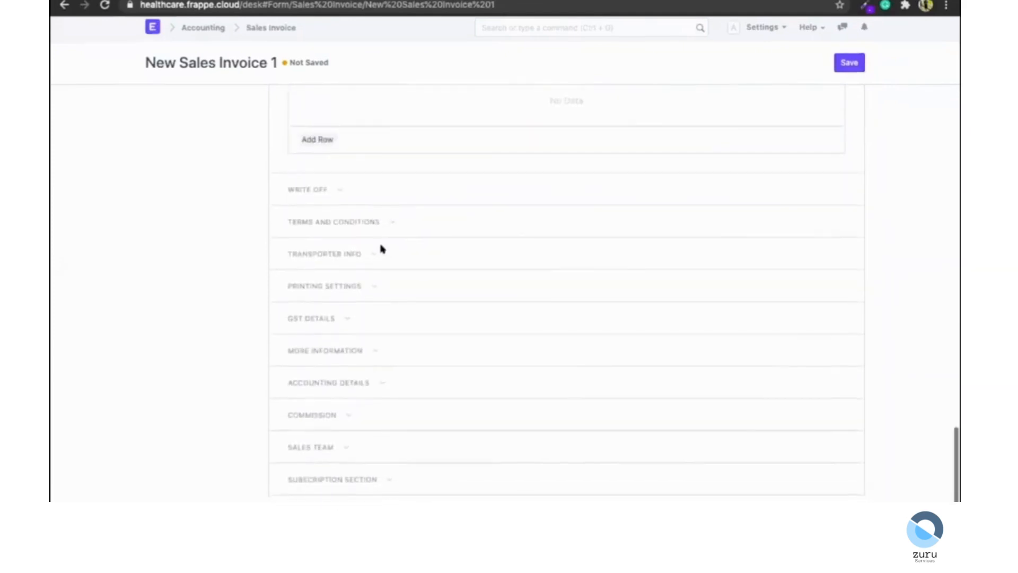
scroll(379, 249, "up", 1)
scroll(379, 249, "down", 1)
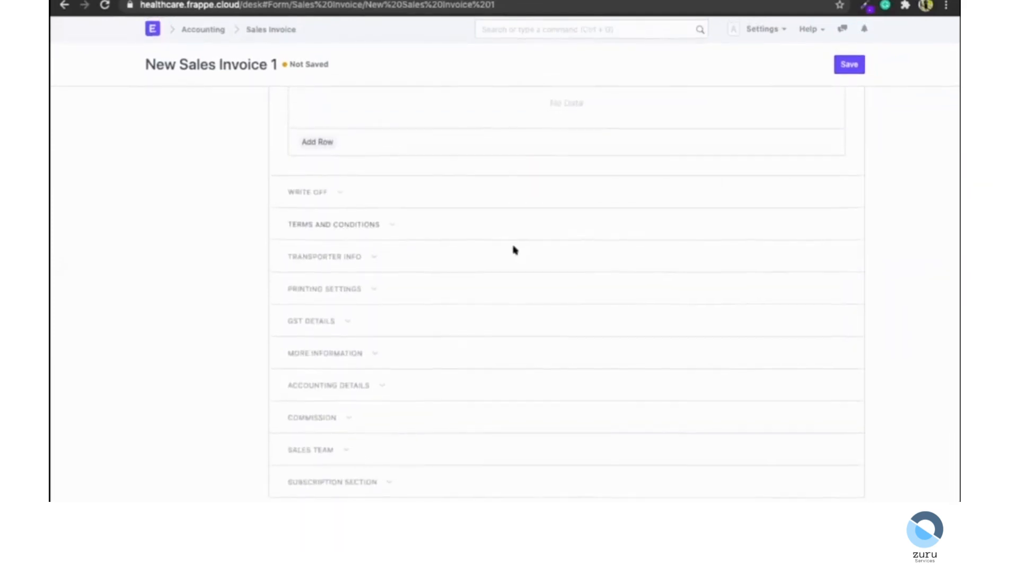
scroll(513, 250, "up", 20)
scroll(513, 250, "up", 20)
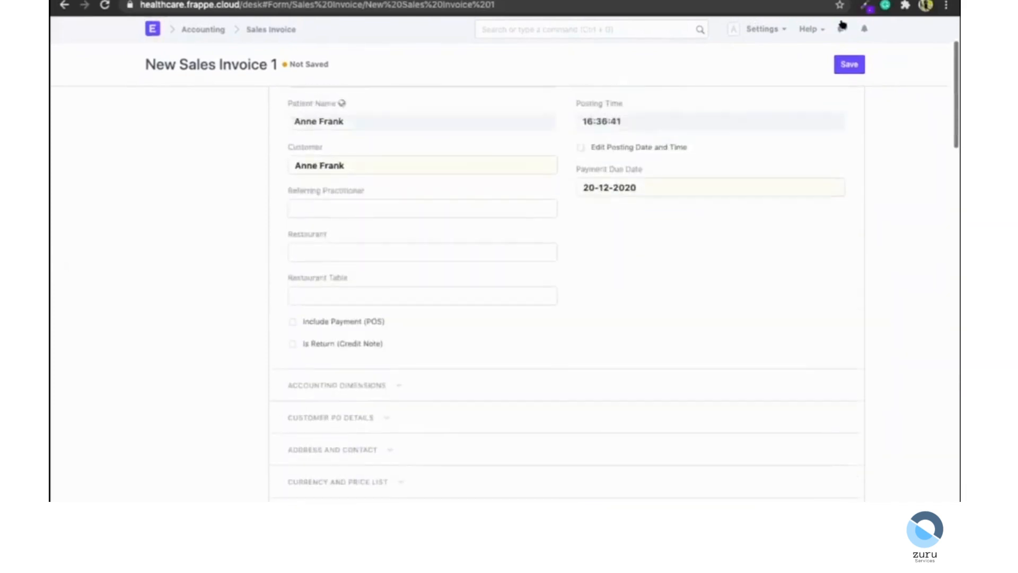
Save and submit the sales invoice, then open its accounting ledger.
left_click(848, 65)
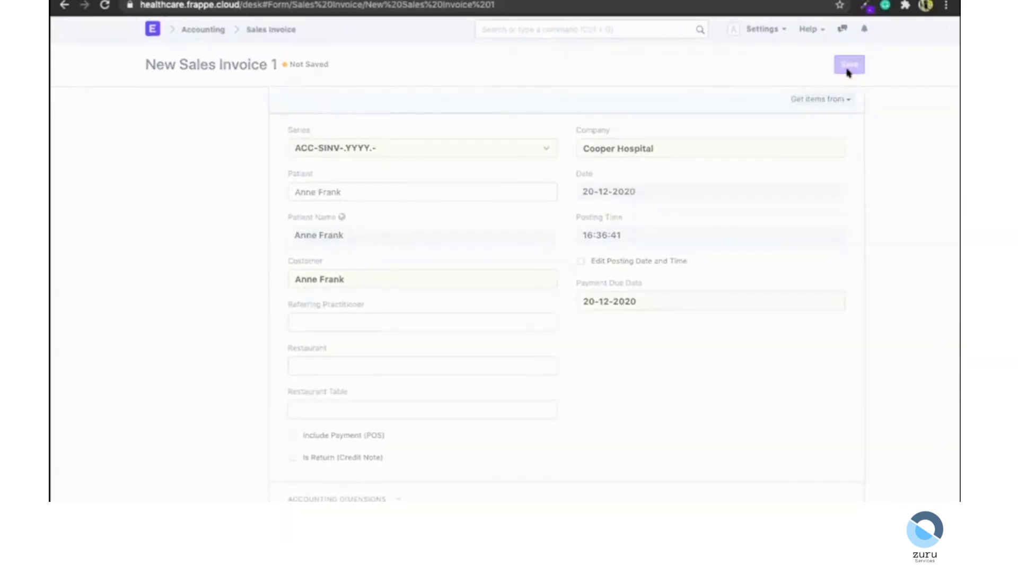
left_click(848, 73)
left_click(671, 46)
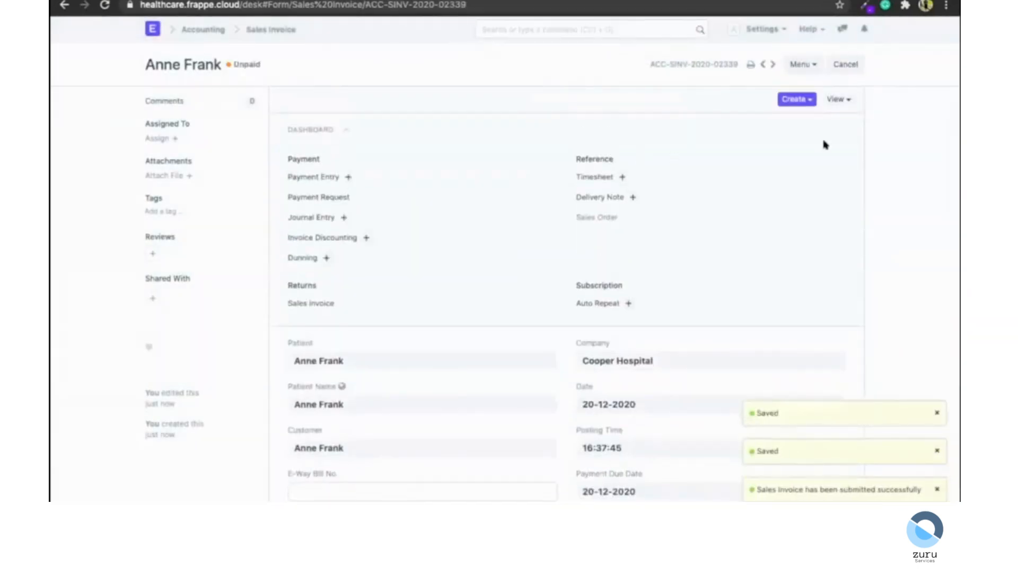
left_click(837, 100)
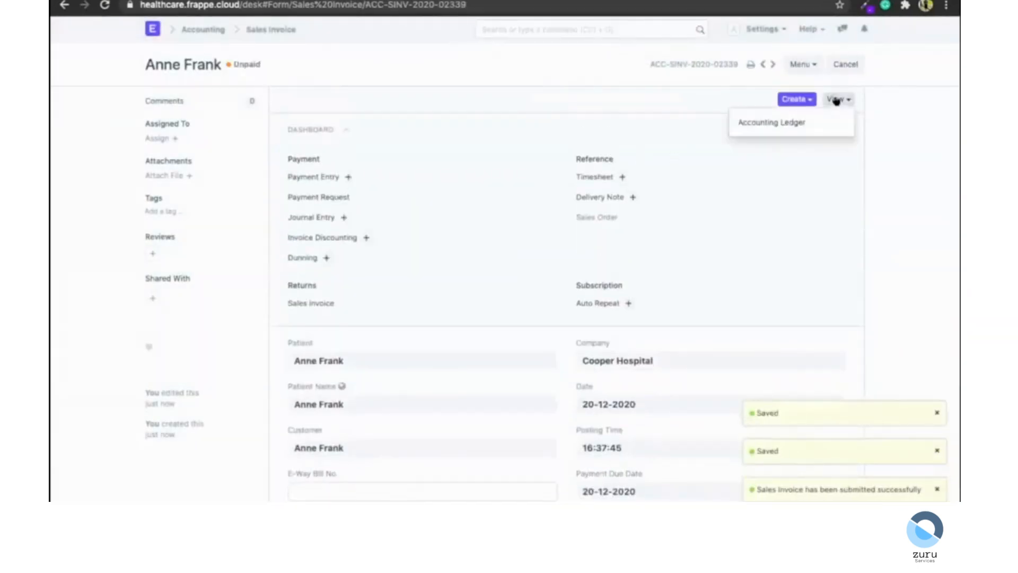
left_click(758, 124)
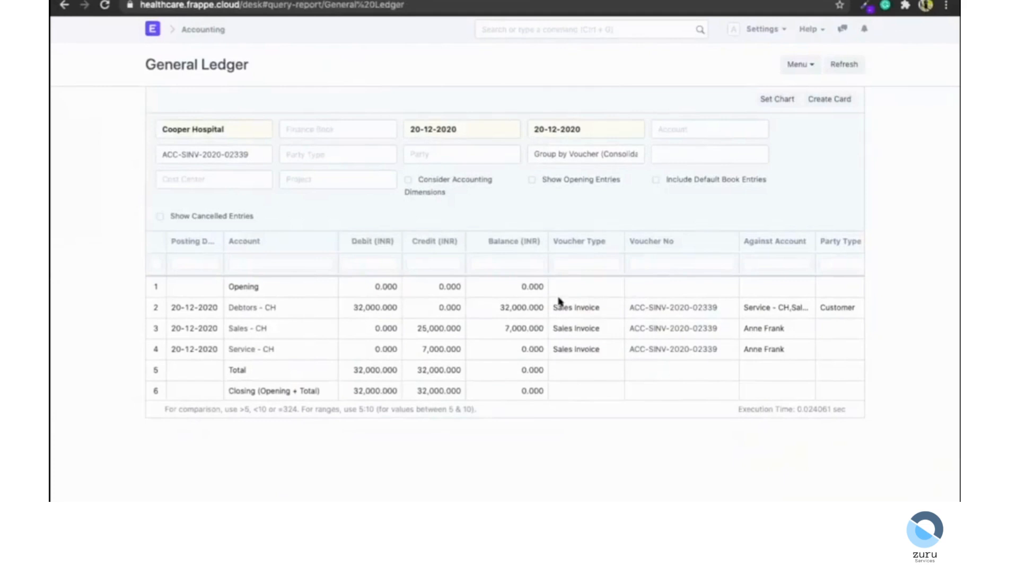
Open the Accounts Receivable report through the search bar.
left_click(521, 30)
type("accounts rece")
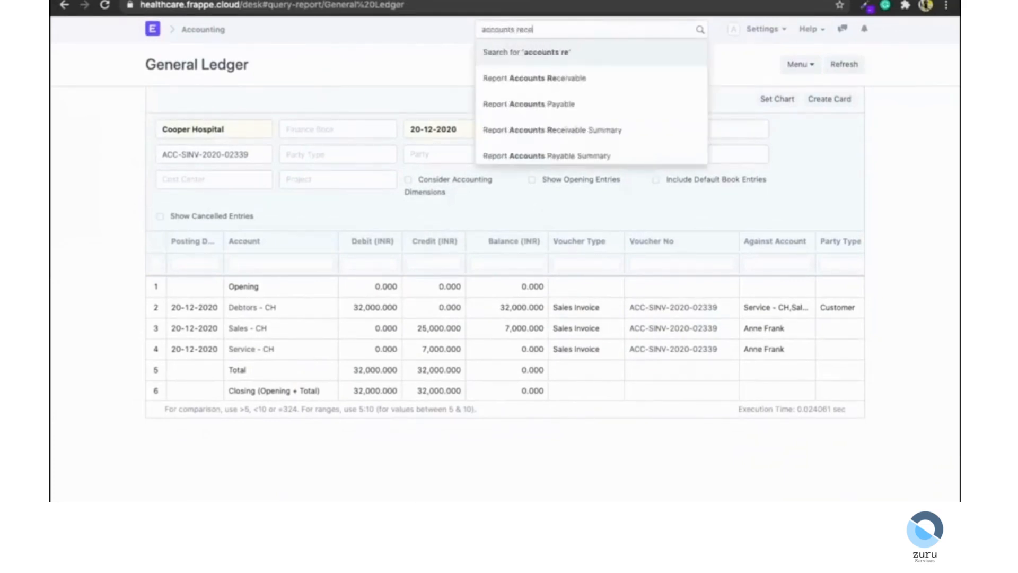
key("Down")
key("Return")
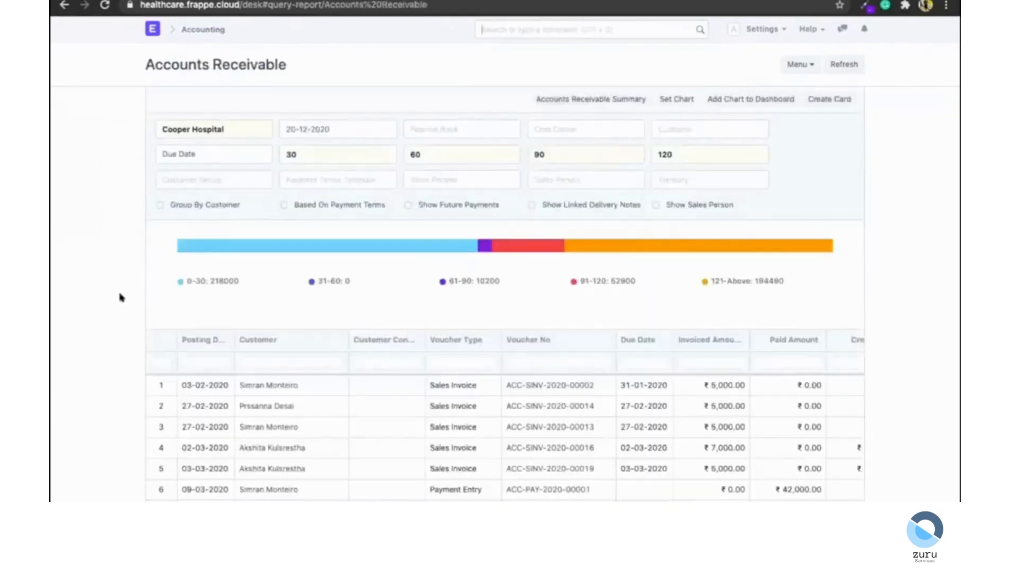
Filter the Accounts Receivable report to customer Agatha and review its columns.
left_click(689, 124)
type("agath")
key("Return")
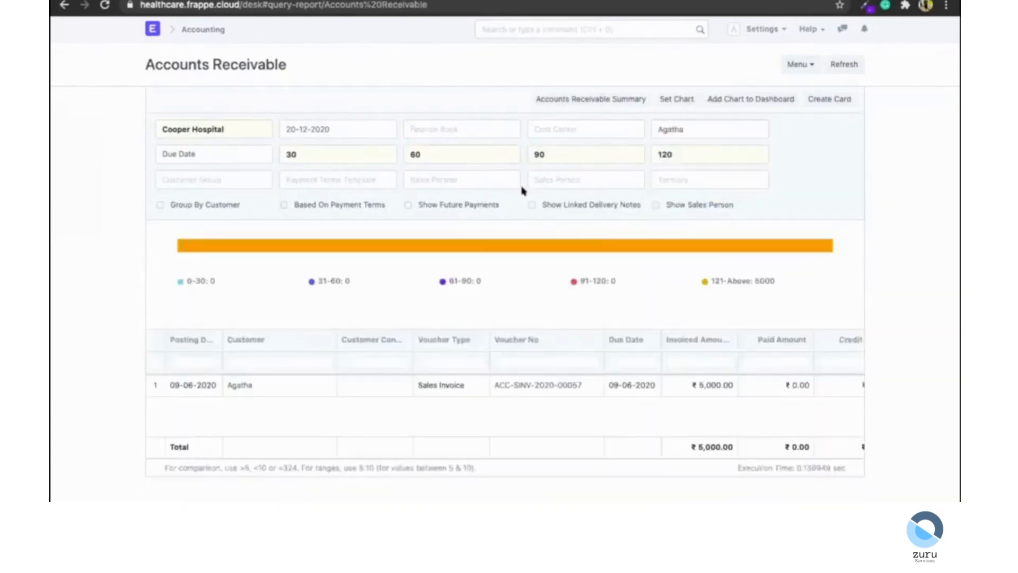
scroll(660, 385, "right", 5)
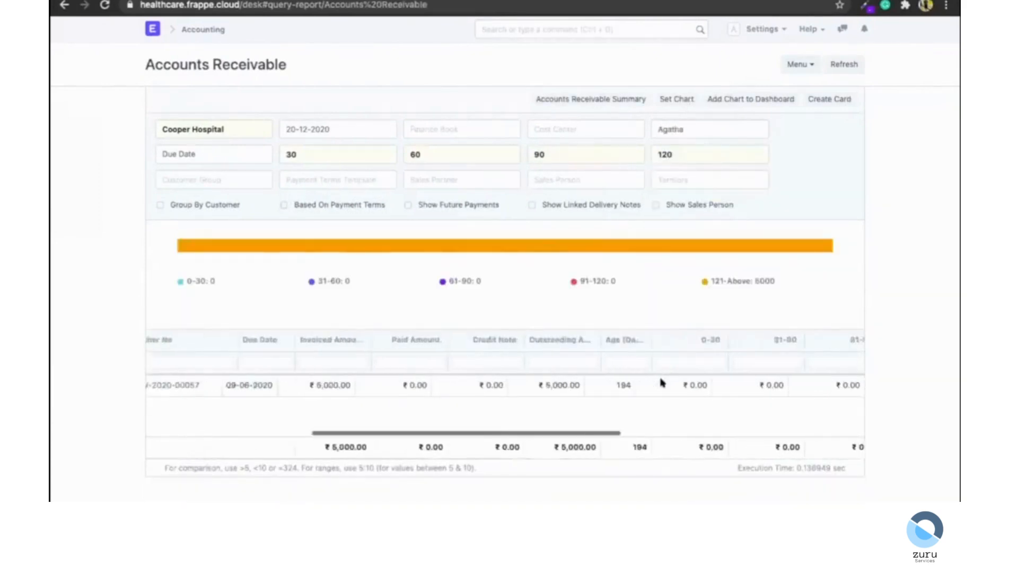
scroll(661, 381, "right", 5)
scroll(365, 384, "left", 5)
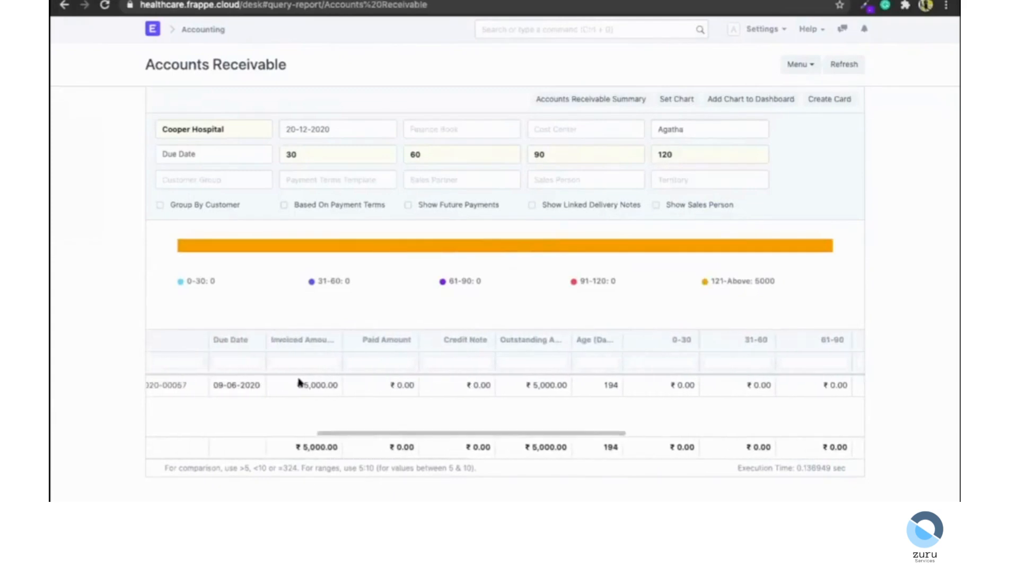
scroll(299, 383, "right", 5)
scroll(299, 383, "left", 10)
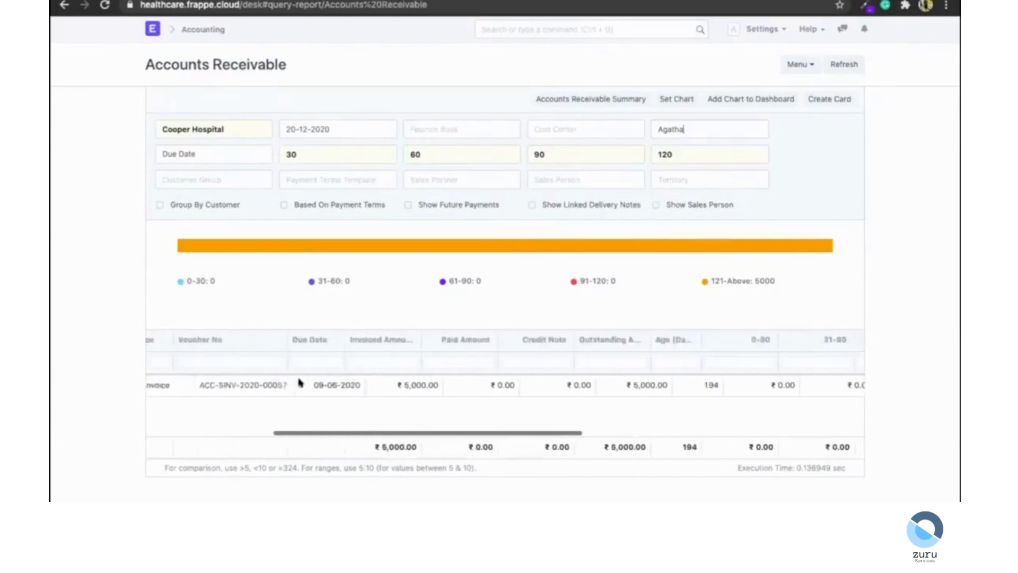
left_click(301, 127)
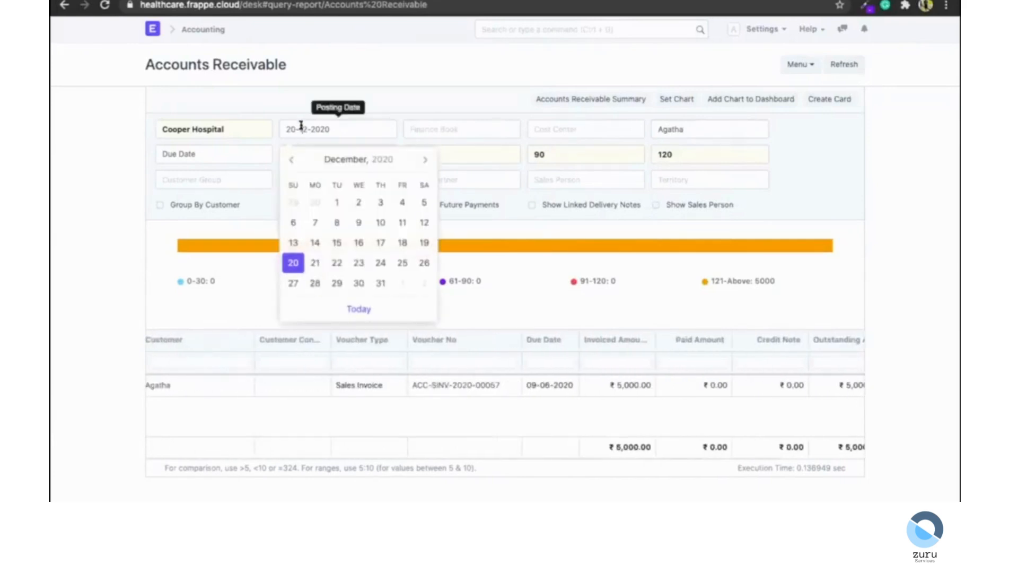
left_click(356, 68)
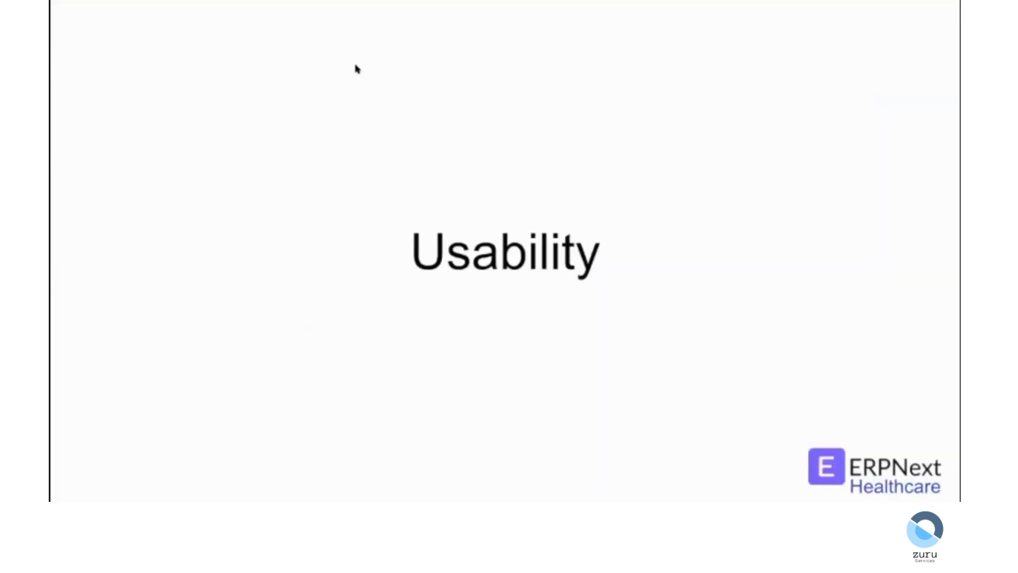
key("Right")
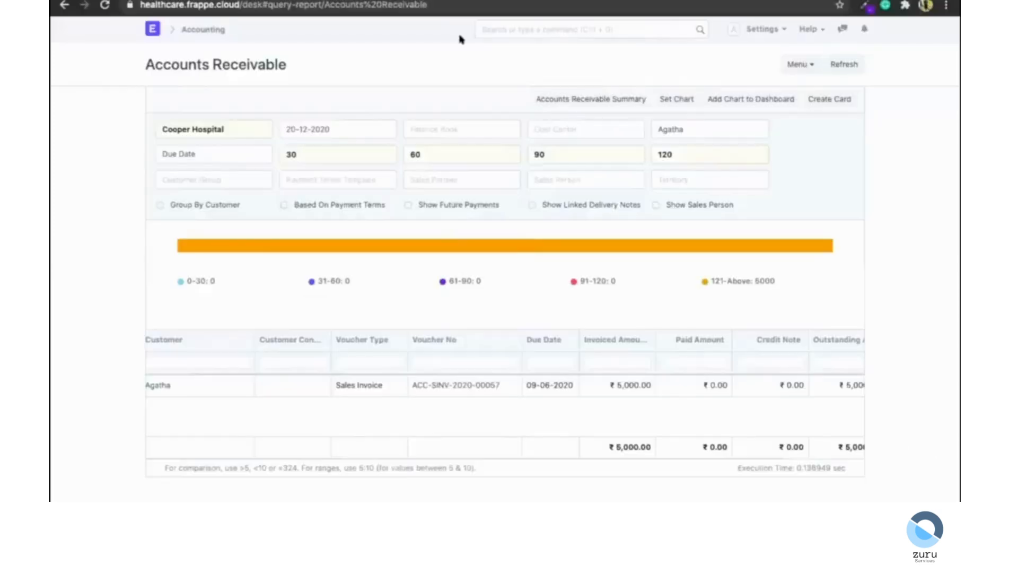
Return to the Healthcare workspace and open the Clinical Procedure list through the search bar.
left_click(493, 28)
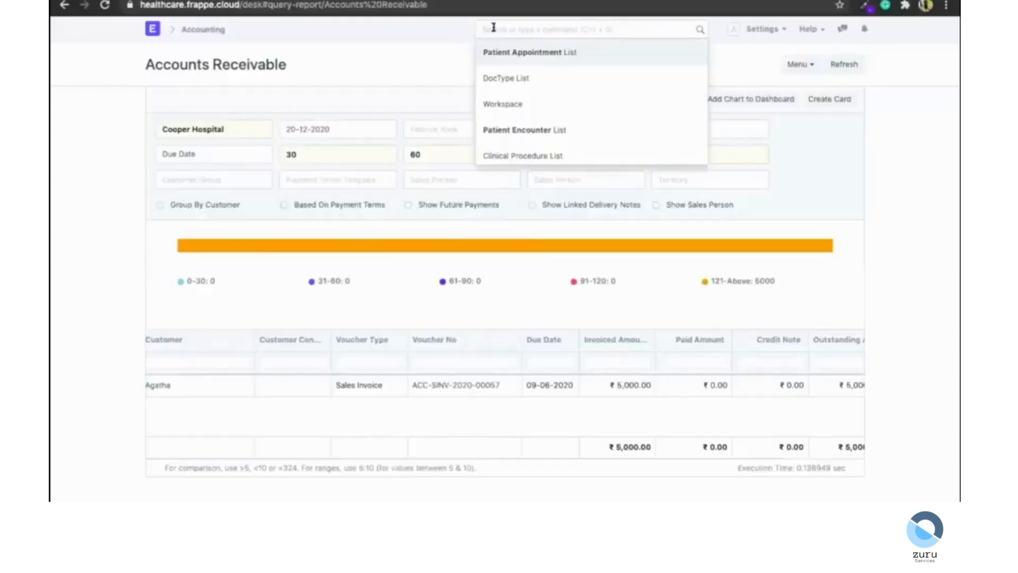
left_click(150, 32)
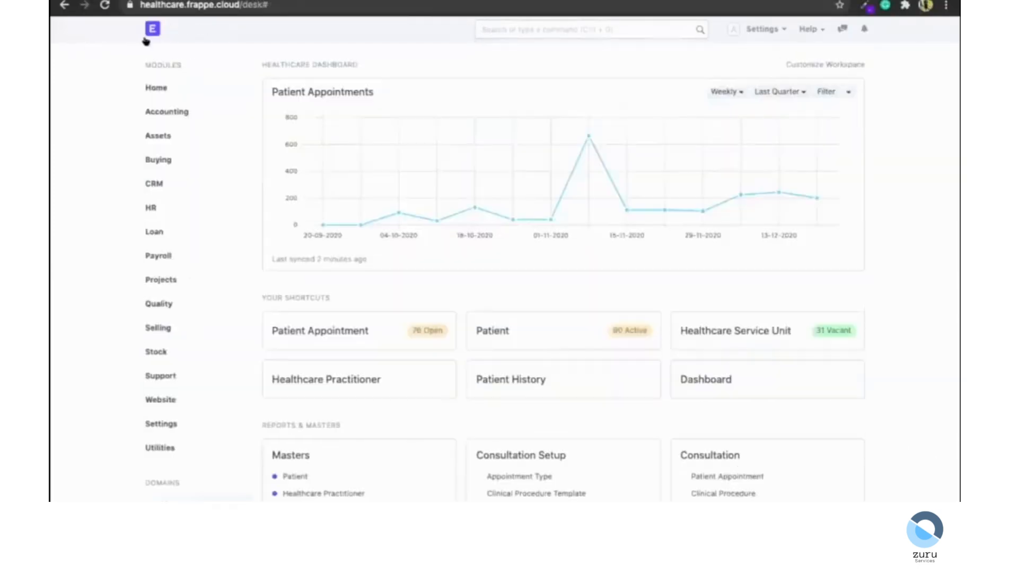
left_click(517, 25)
type("cli")
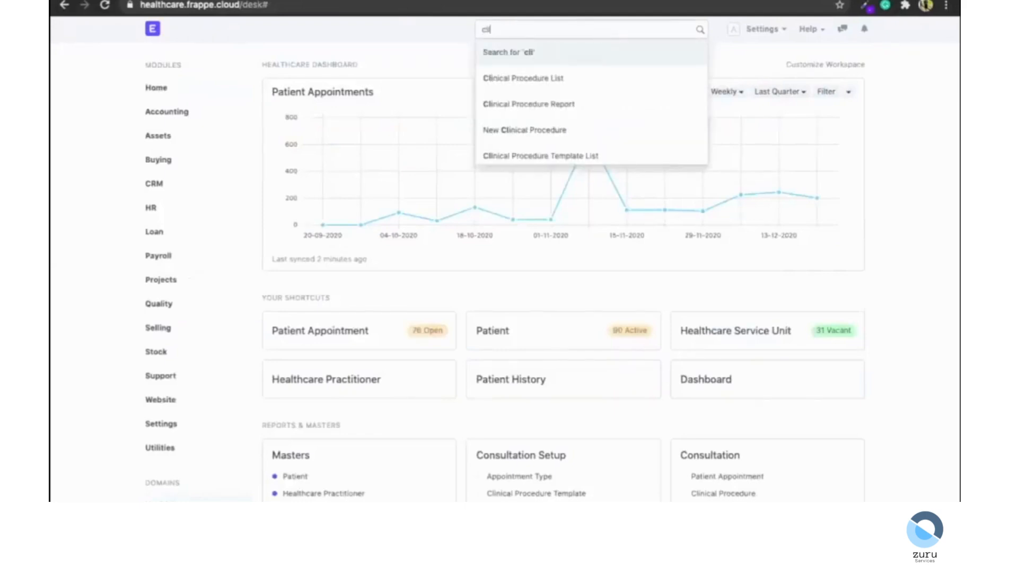
type("ni")
key("Down")
key("Return")
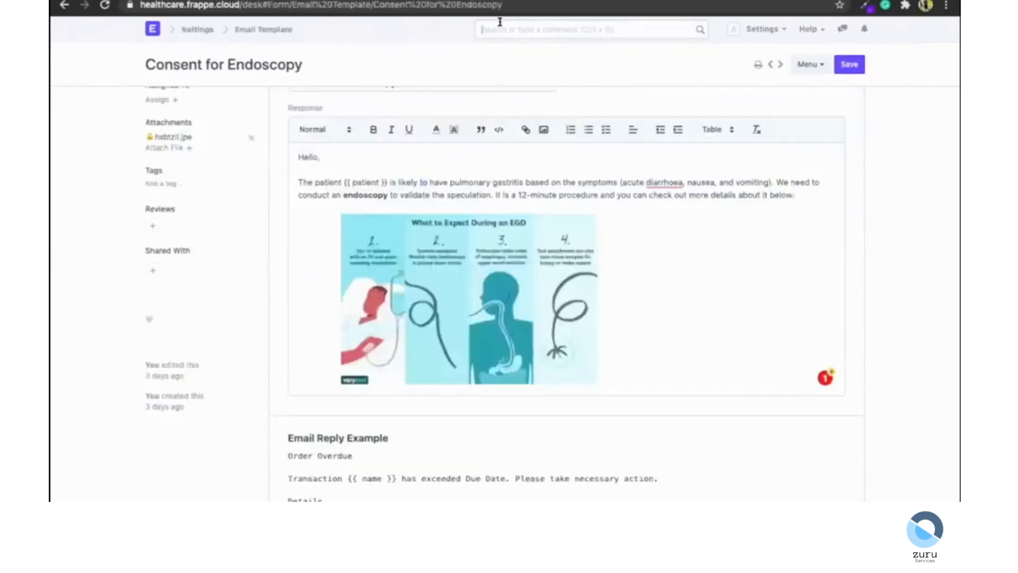
Open the Clinical Procedure Assignment rule from the Assignment Rule list.
type("assign")
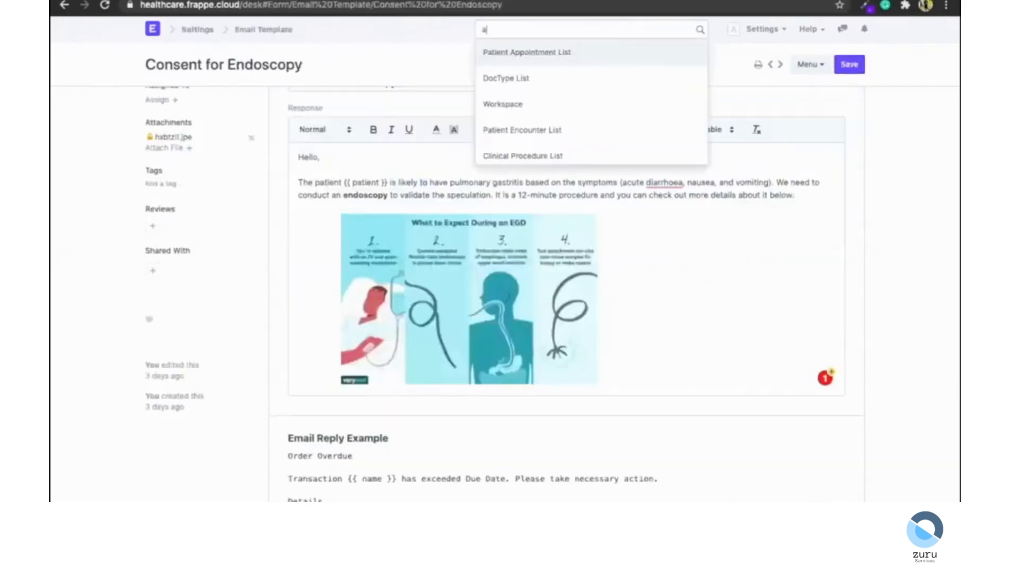
key("Return")
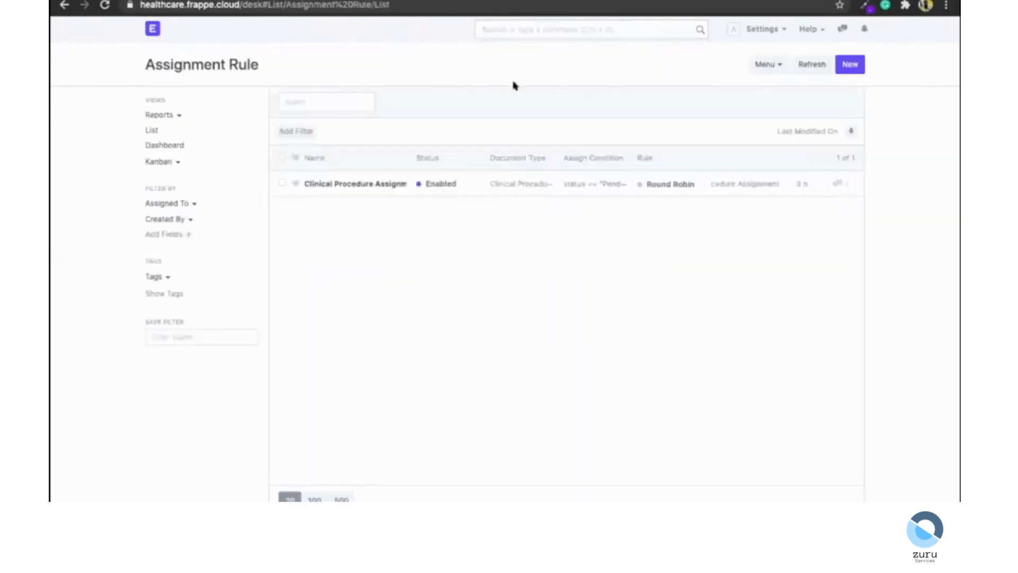
left_click(356, 184)
Review the assignment rule's document type, due date basis, conditions and assignment days.
left_click(398, 120)
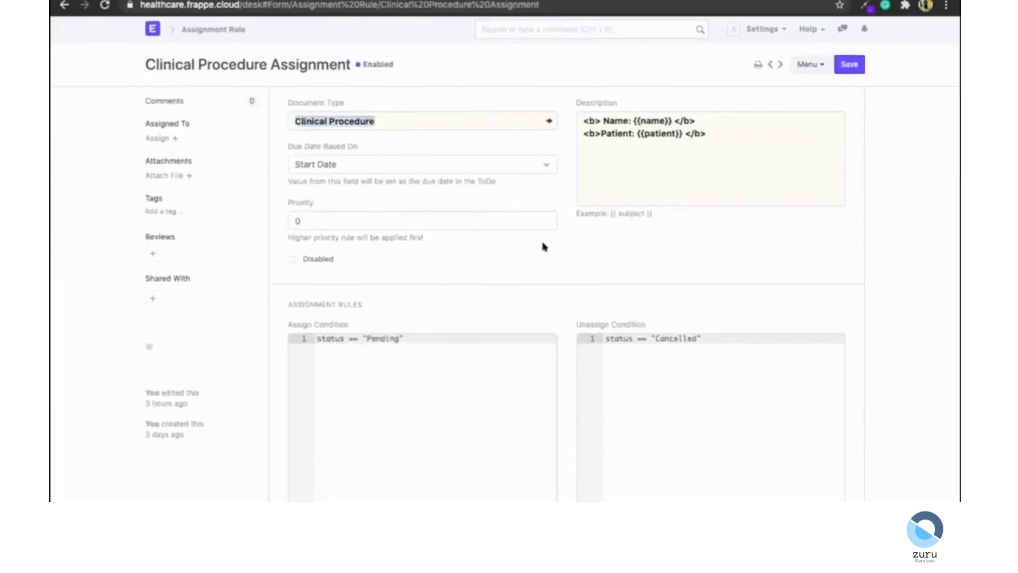
left_click(439, 158)
left_click(437, 277)
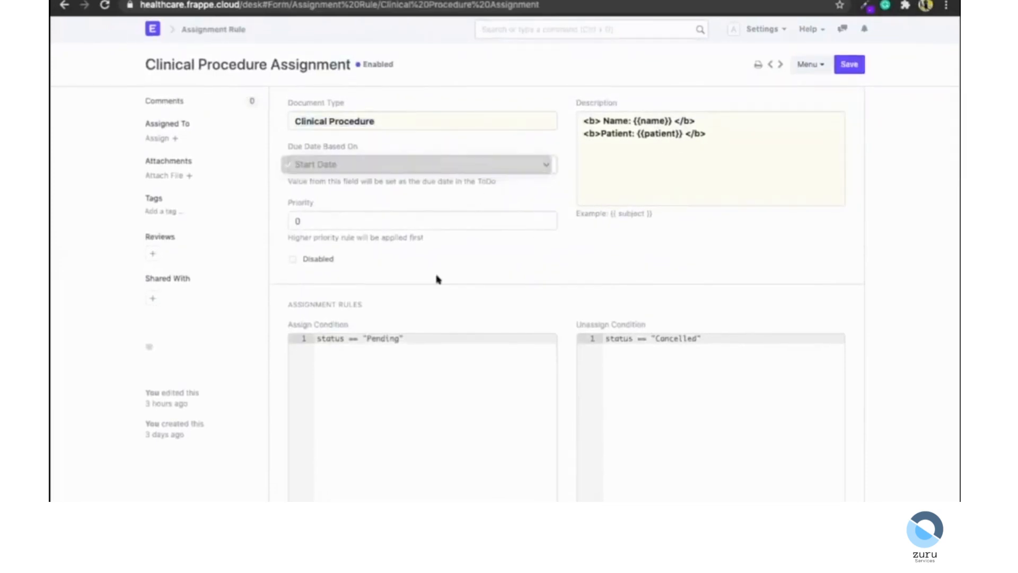
scroll(437, 277, "down", 5)
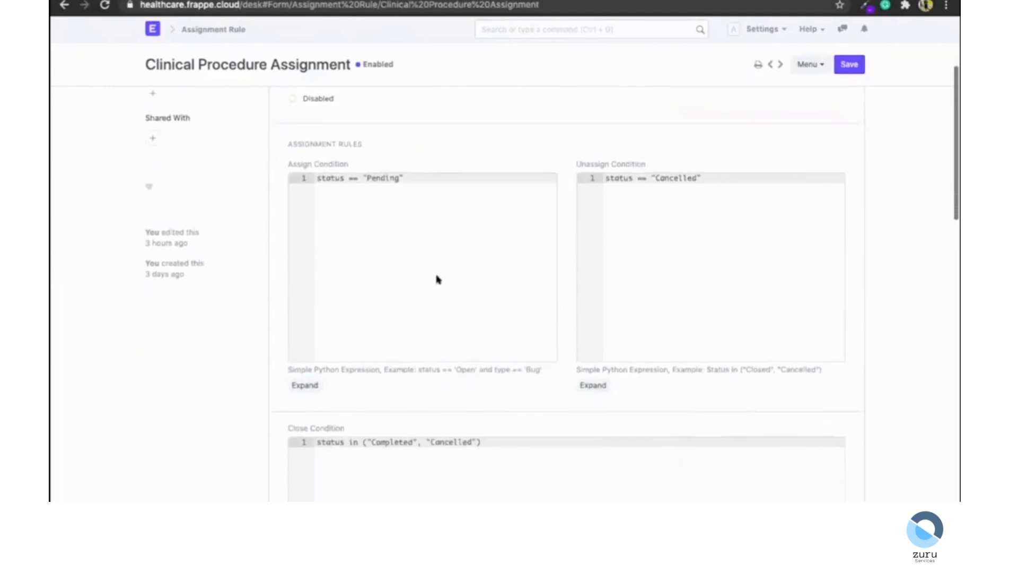
double_click(376, 165)
scroll(427, 335, "down", 10)
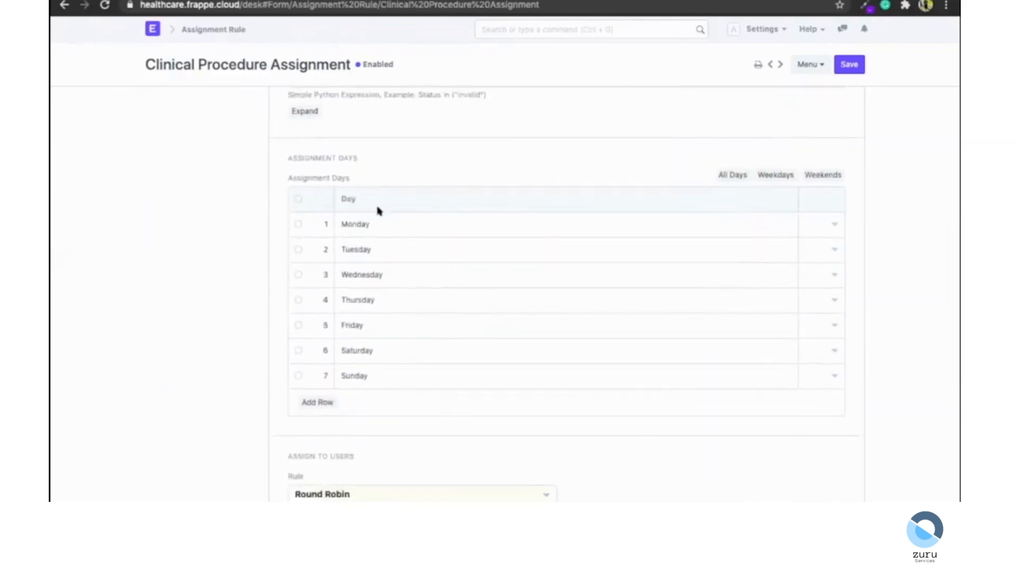
scroll(227, 260, "down", 5)
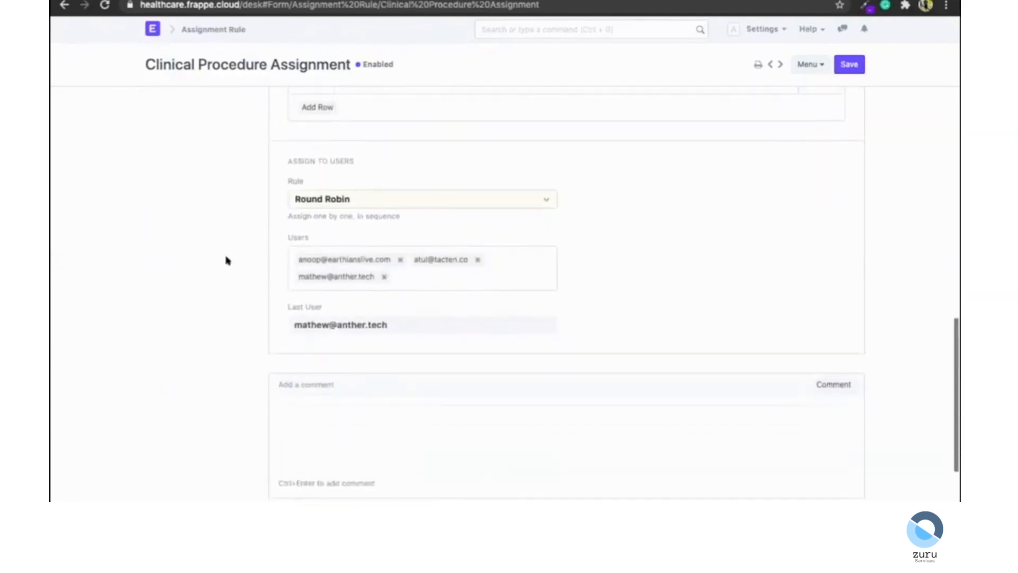
Change the assignment rule's method to Load Balancing.
left_click(380, 201)
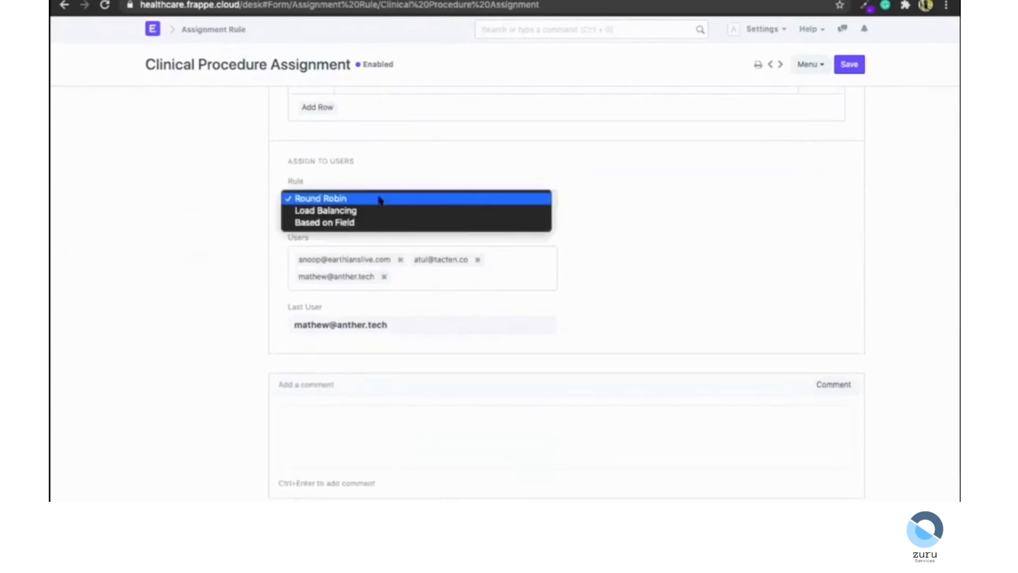
left_click(237, 206)
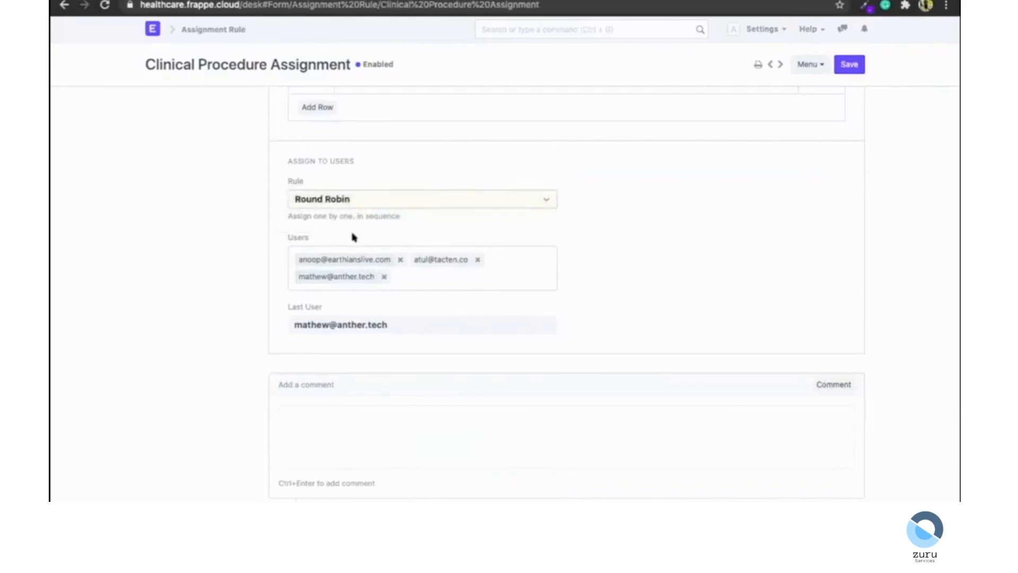
left_click(378, 198)
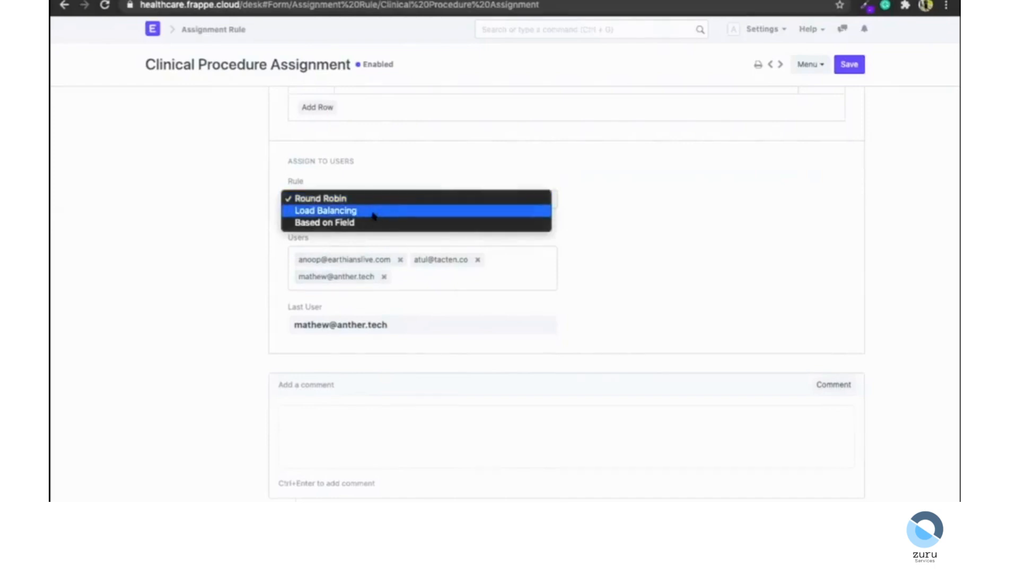
left_click(373, 210)
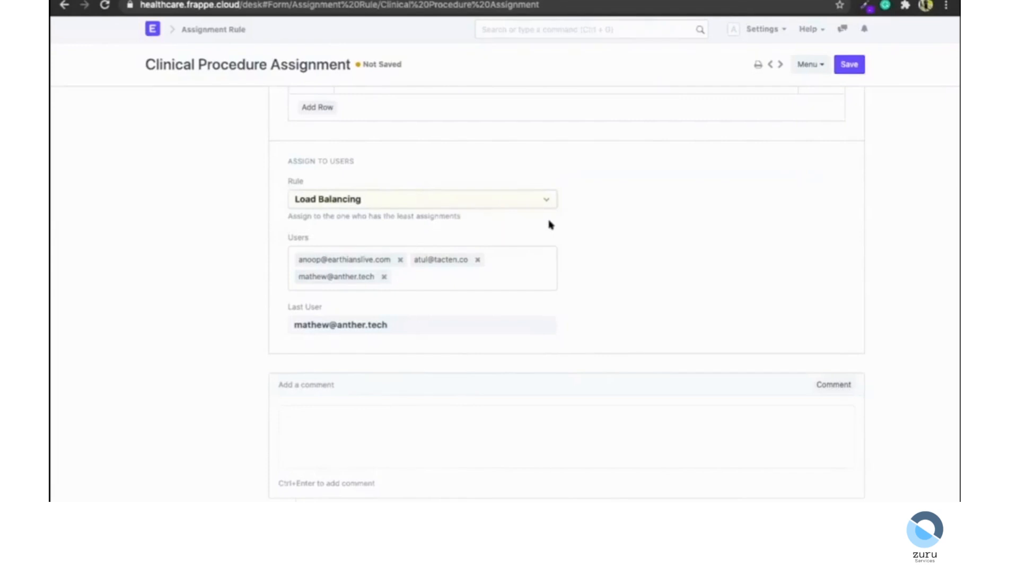
Save the Load Balancing change to the assignment rule.
scroll(548, 224, "up", 10)
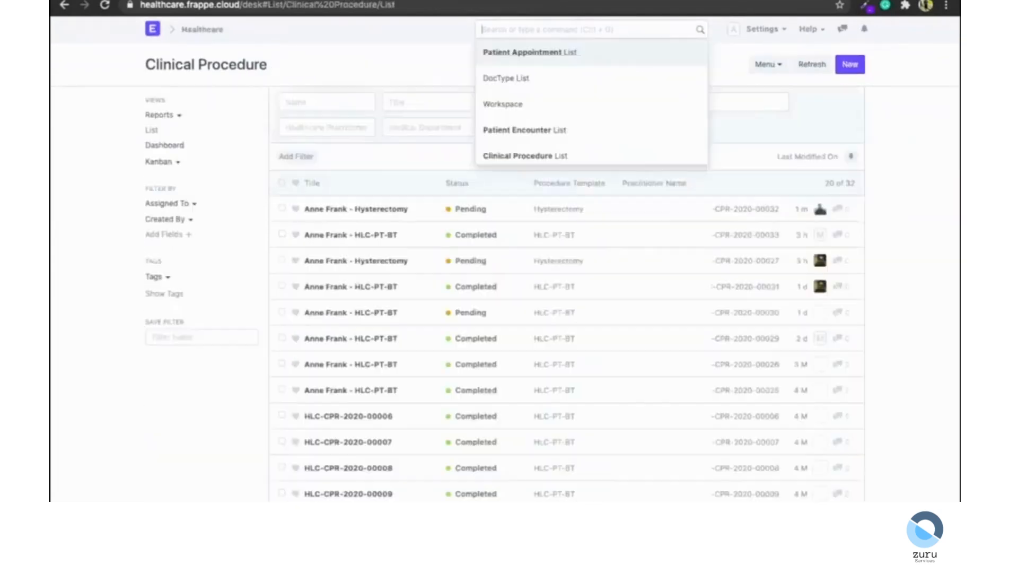
left_click(849, 65)
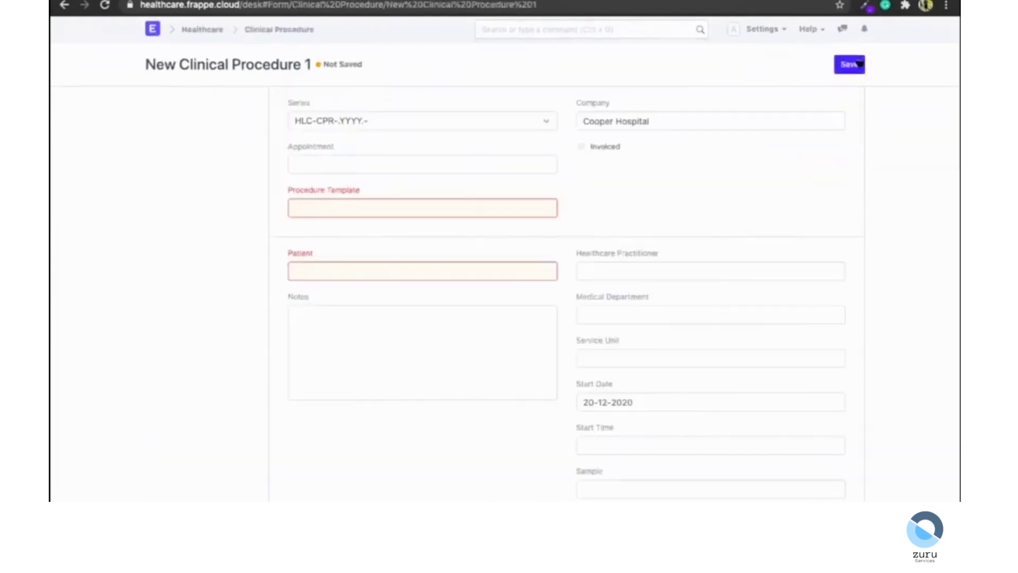
Create a clinical procedure with the Hysterectomy template for the demo patient and save it.
left_click(358, 214)
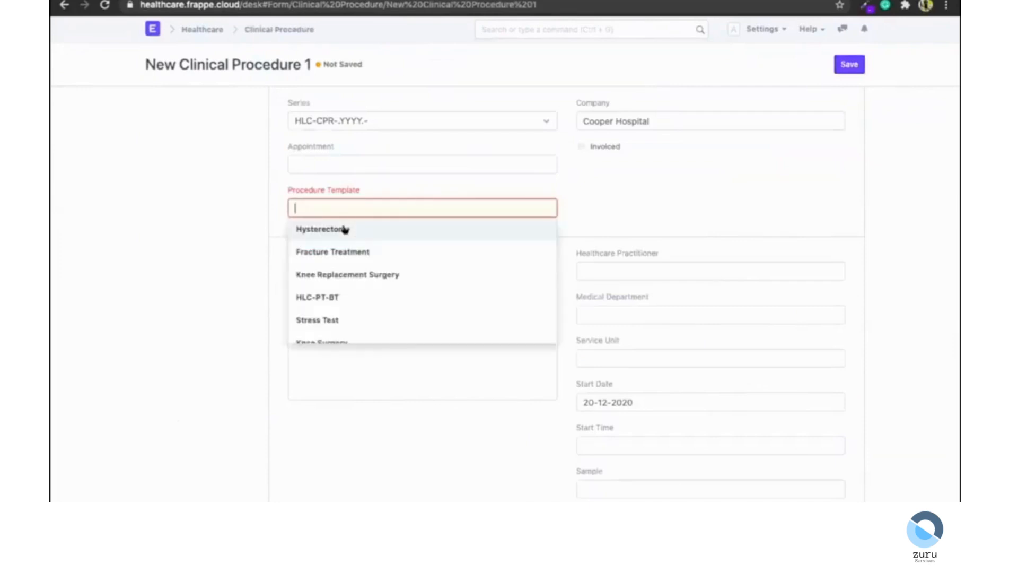
left_click(346, 230)
left_click(345, 313)
type("anne")
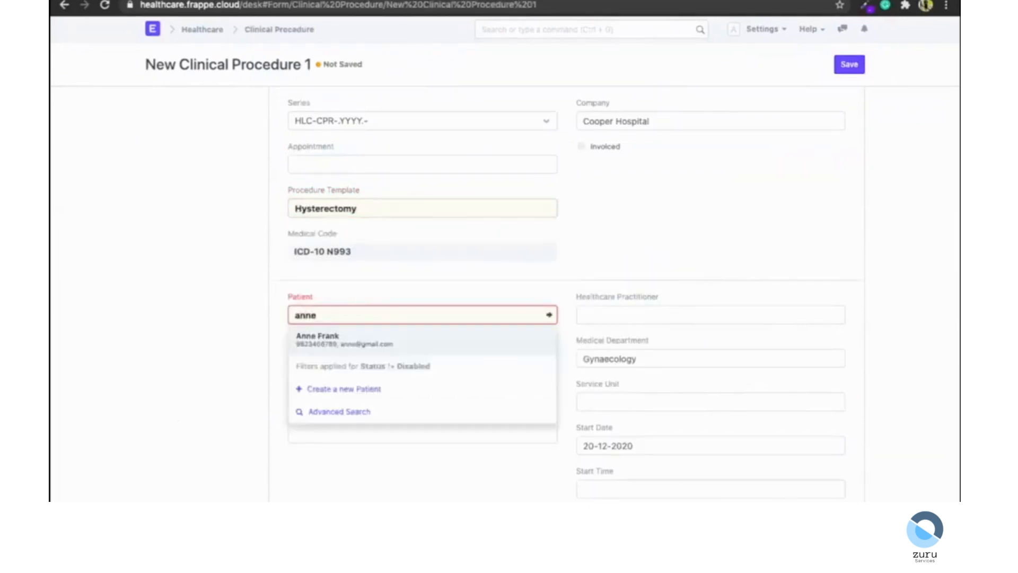
key("Return")
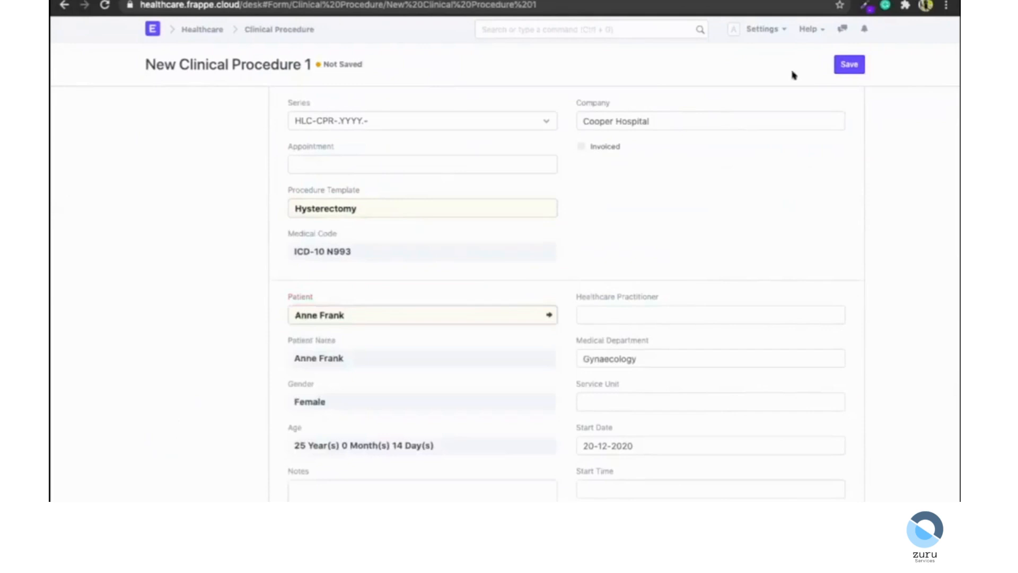
left_click(849, 64)
Submit the Hysterectomy clinical procedure and confirm.
scroll(512, 295, "down", 5)
scroll(513, 295, "up", 5)
left_click(846, 64)
left_click(671, 49)
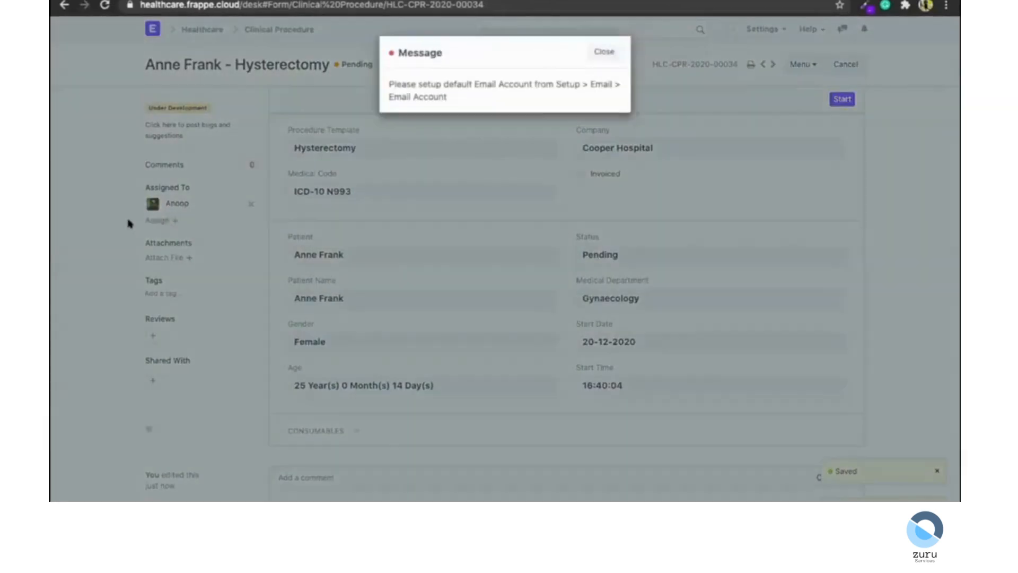
left_click(129, 222)
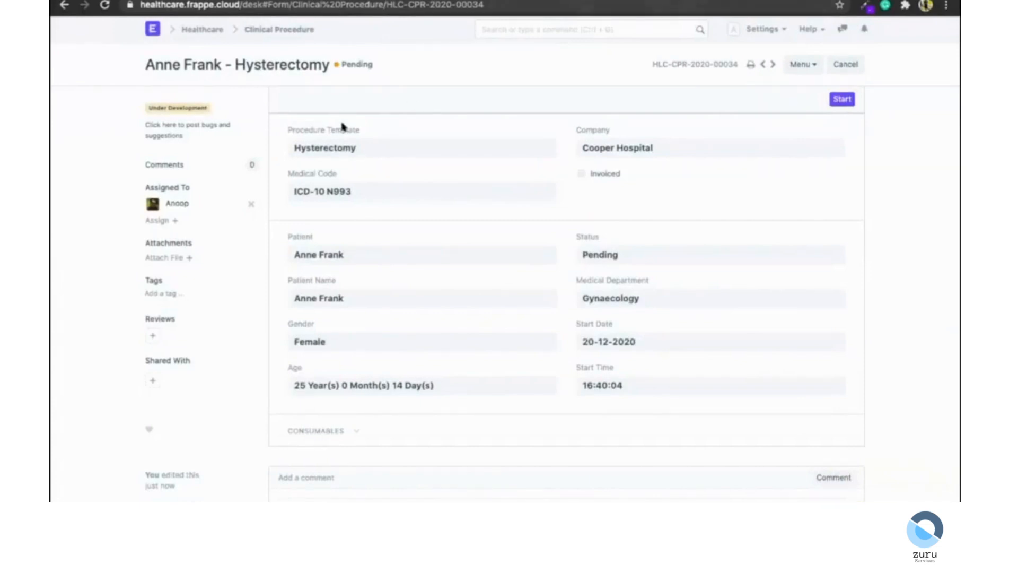
Create another clinical procedure with the HLC-PT-BT template for the same patient and save it.
left_click(282, 29)
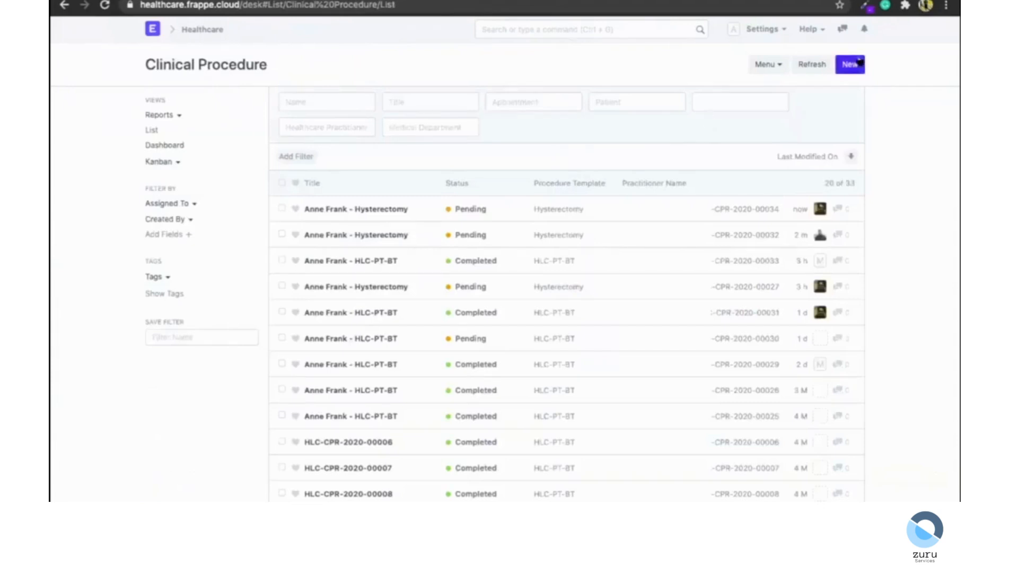
left_click(860, 62)
left_click(432, 213)
key("Down")
key("Down")
key("Down")
key("Return")
left_click(376, 269)
type("anne")
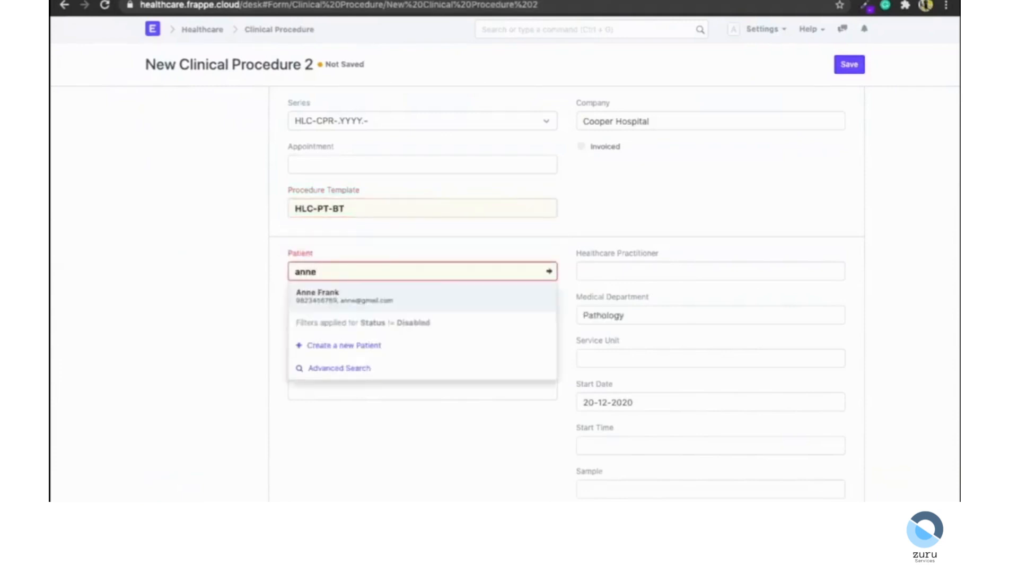
key("Return")
scroll(534, 229, "down", 2)
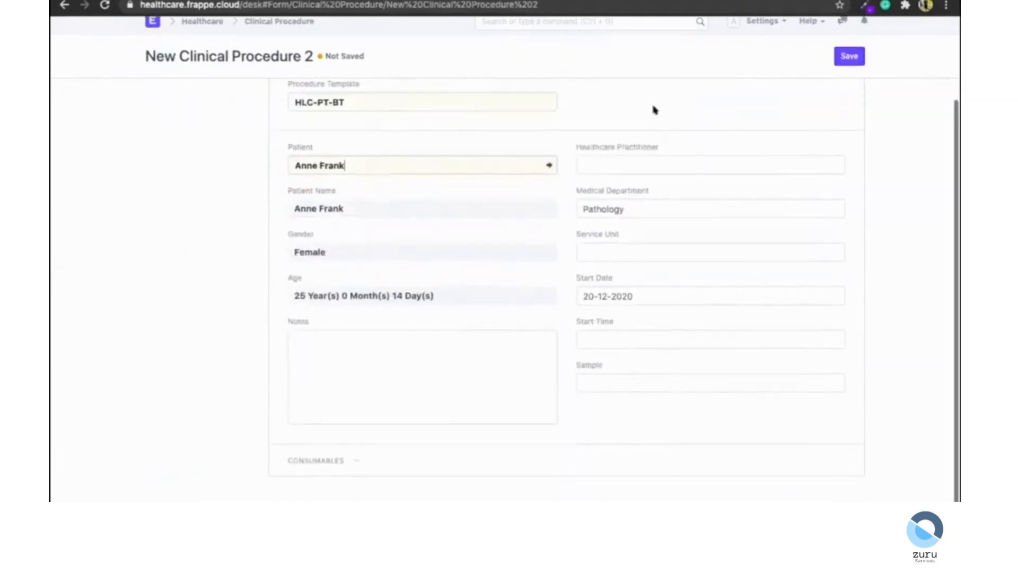
left_click(836, 63)
Submit the HLC-PT-BT procedure after checking its consumables, and confirm.
scroll(437, 200, "up", 3)
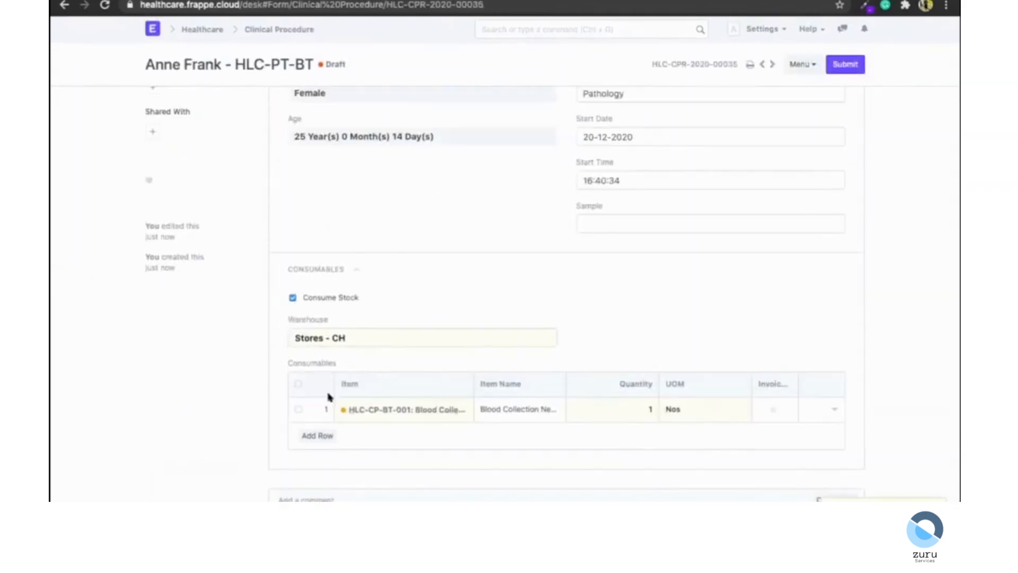
scroll(383, 382, "up", 5)
scroll(383, 382, "down", 7)
scroll(382, 381, "up", 4)
scroll(393, 180, "up", 5)
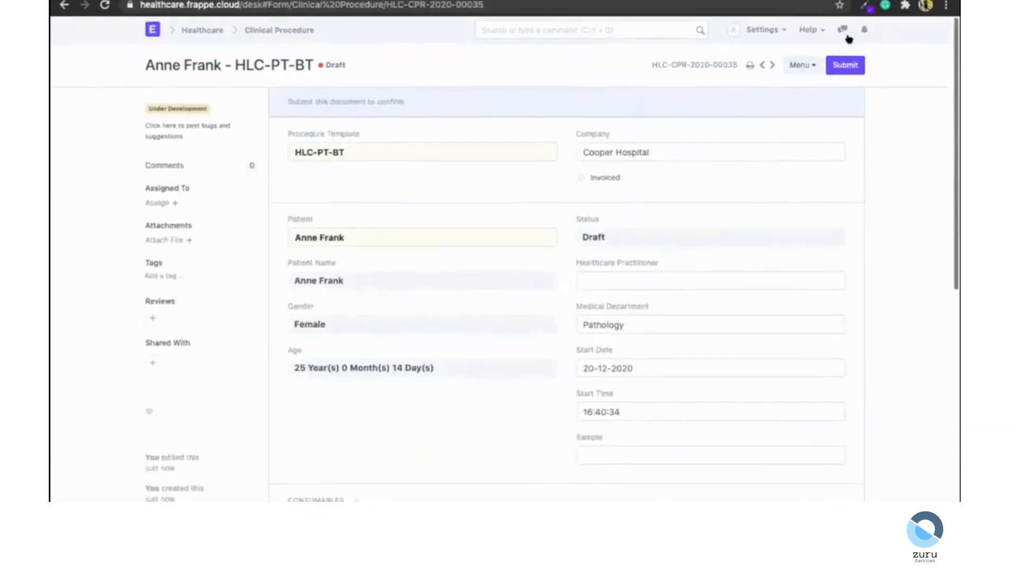
left_click(845, 65)
left_click(670, 52)
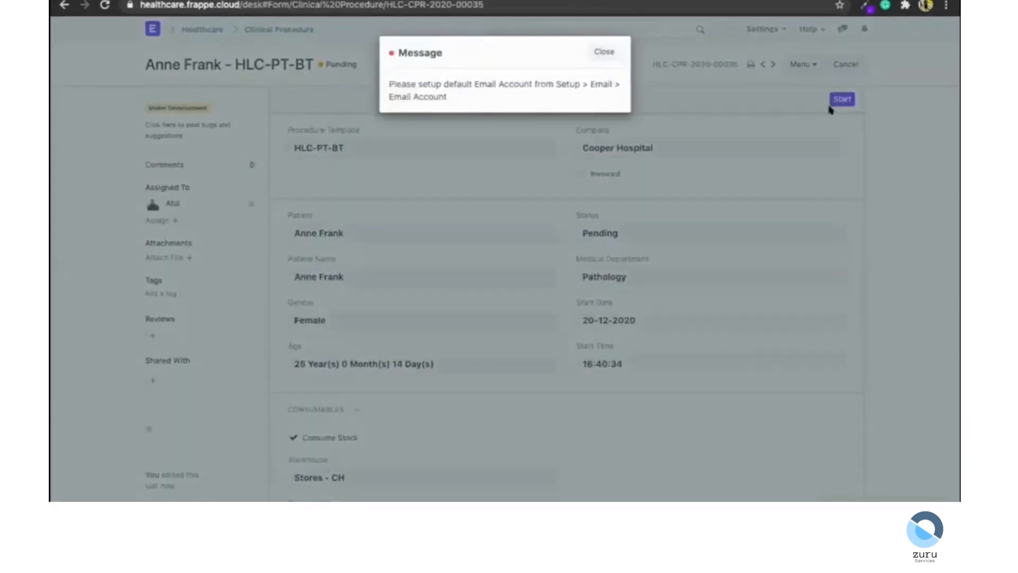
Start the procedure and agree to record a stock entry for the unavailable consumable.
left_click(835, 101)
left_click(836, 101)
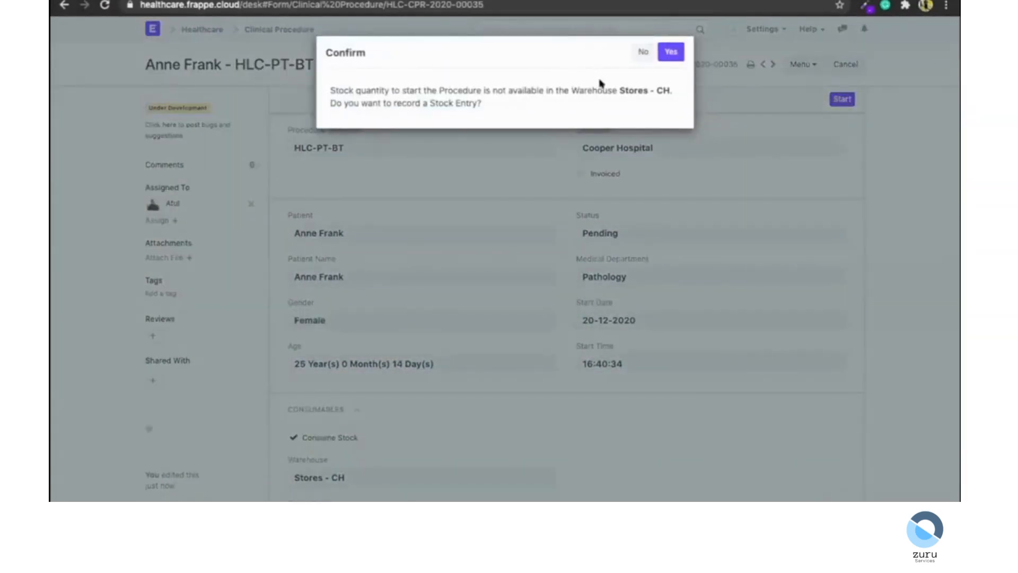
scroll(439, 371, "down", 5)
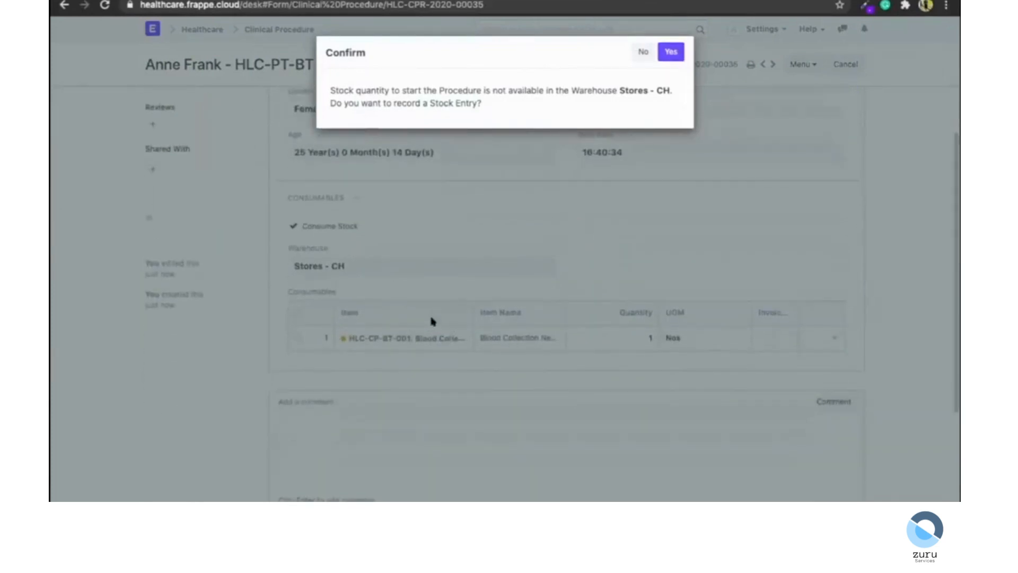
triple_click(640, 86)
left_click(565, 105)
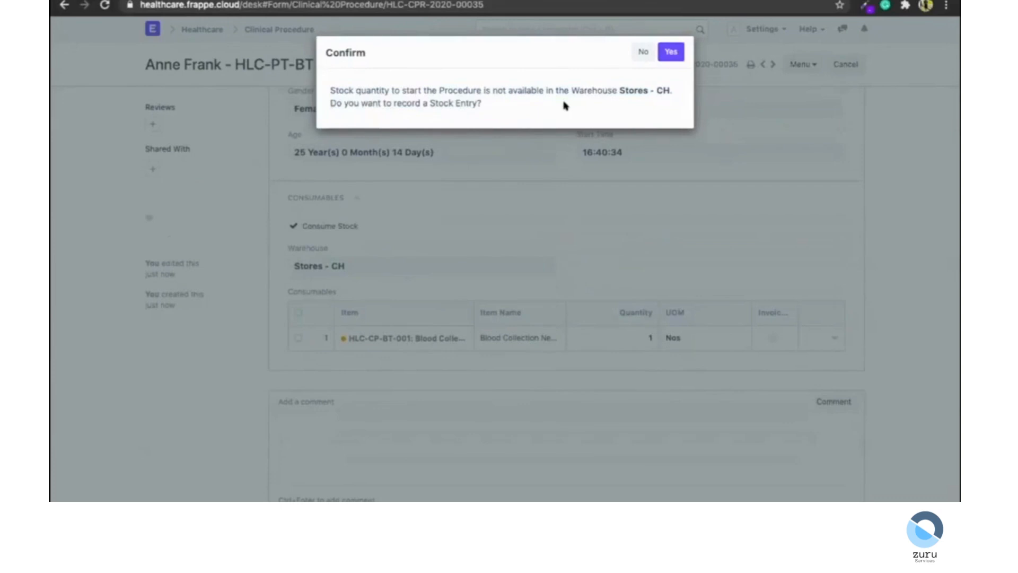
left_click(671, 51)
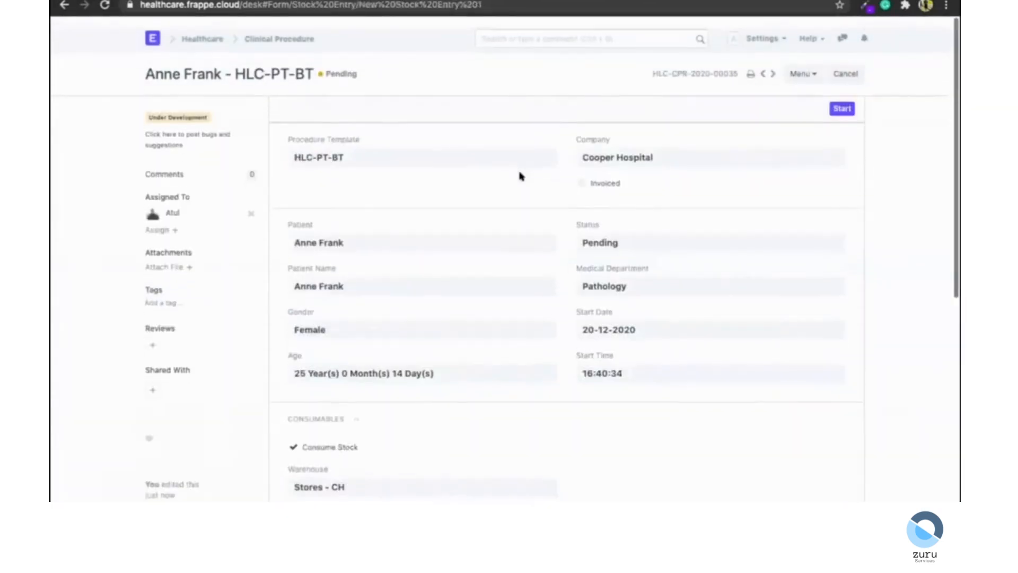
Save and submit the material receipt stock entry, then return to the procedure and start it.
scroll(793, 159, "down", 3)
left_click(849, 64)
left_click(846, 64)
left_click(669, 51)
scroll(355, 173, "down", 3)
scroll(355, 172, "left", 5)
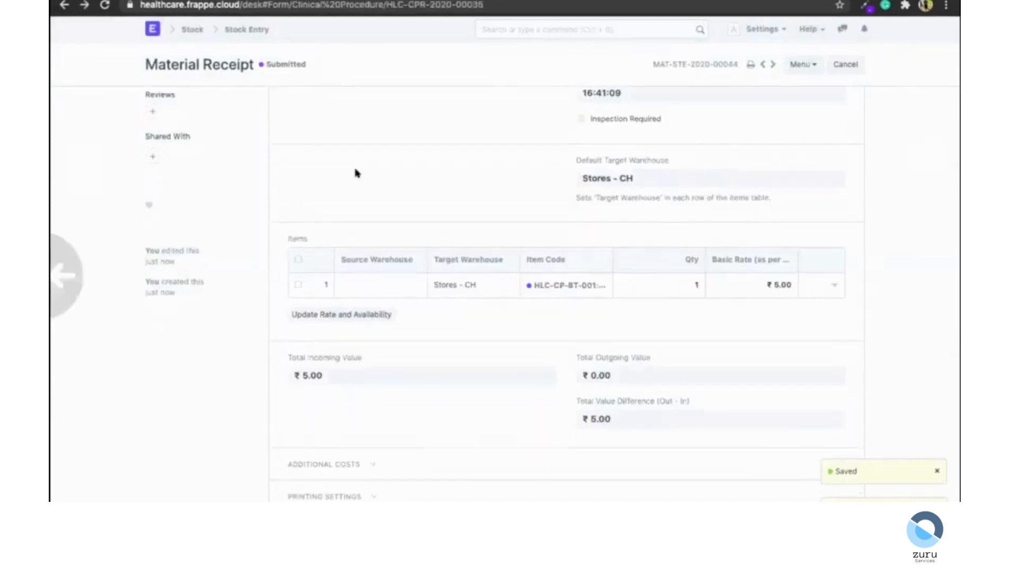
left_click(830, 98)
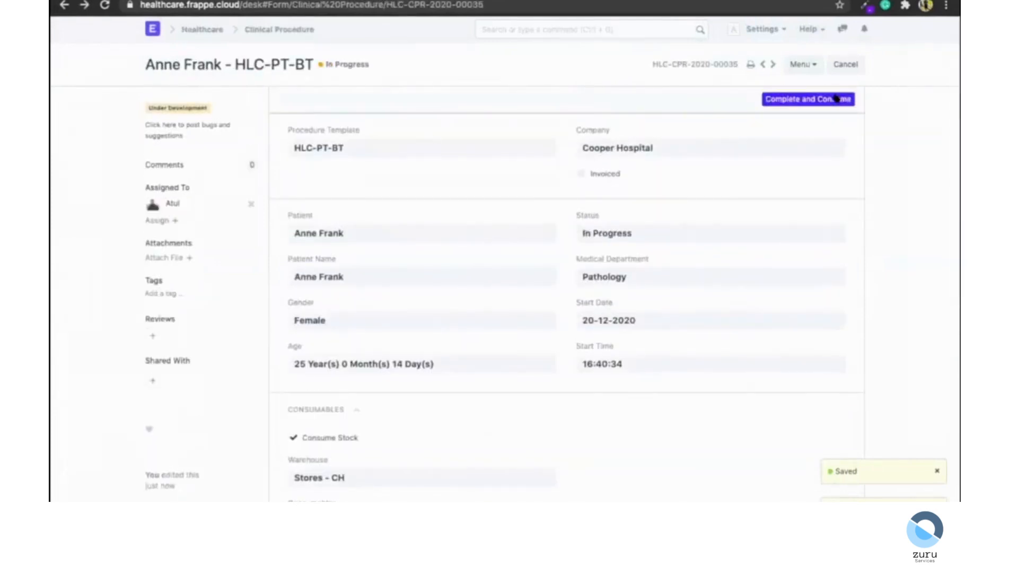
Complete the procedure and consume its stock, confirming the action.
scroll(695, 193, "down", 1)
scroll(695, 193, "up", 1)
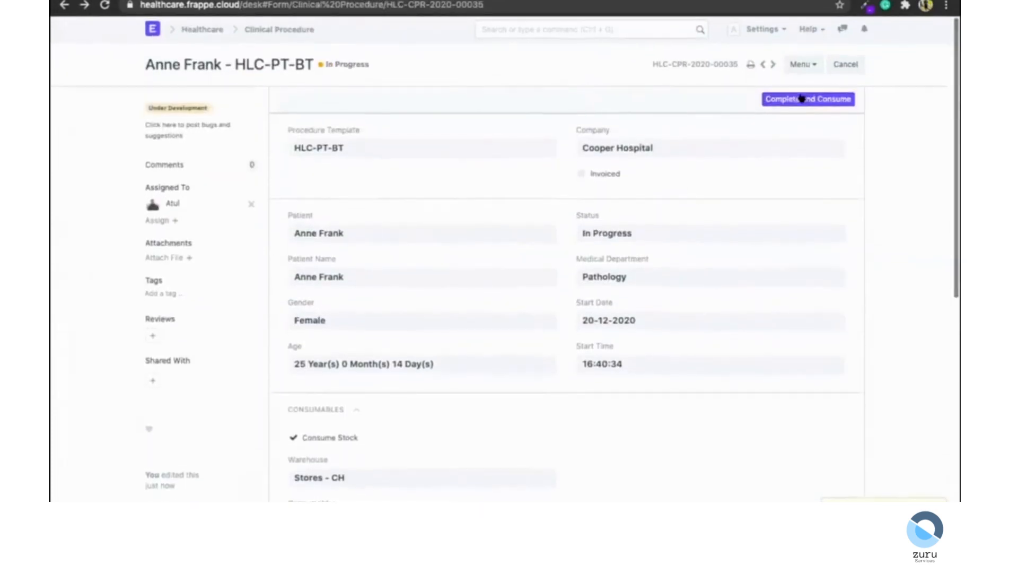
scroll(655, 217, "down", 1)
scroll(477, 439, "down", 5)
scroll(391, 381, "up", 5)
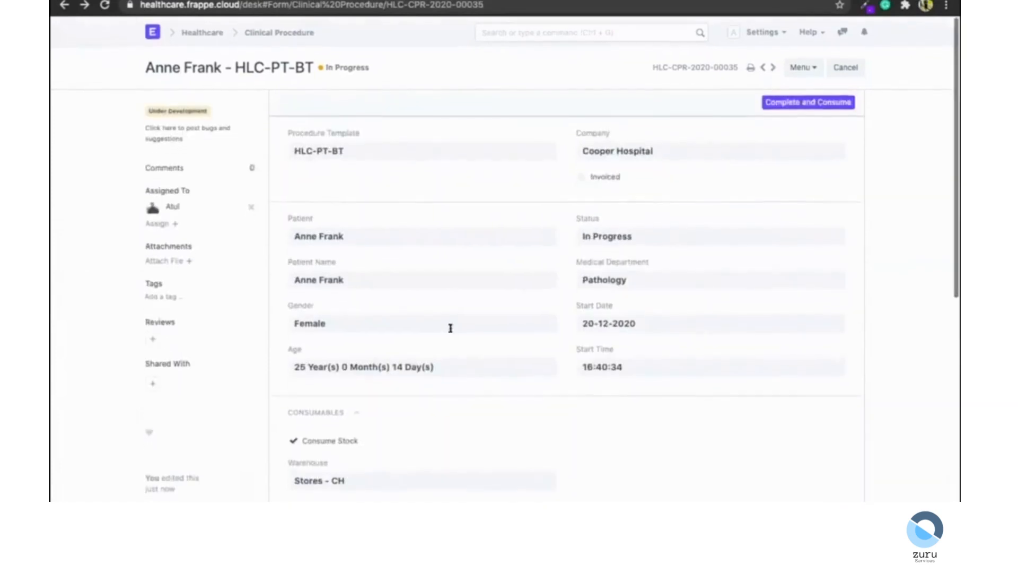
left_click(768, 100)
left_click(672, 49)
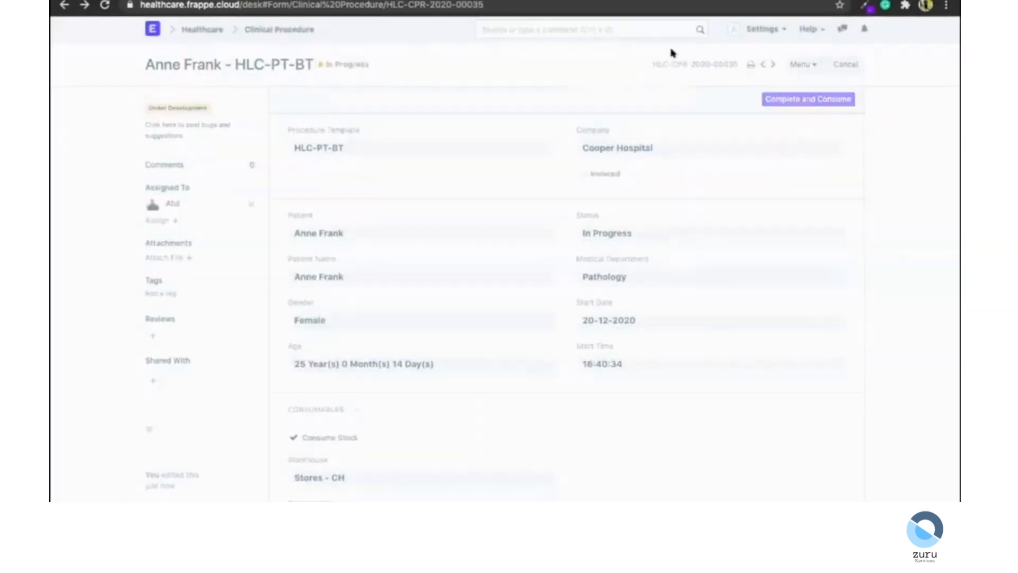
scroll(693, 275, "down", 3)
scroll(694, 275, "up", 2)
scroll(693, 275, "up", 1)
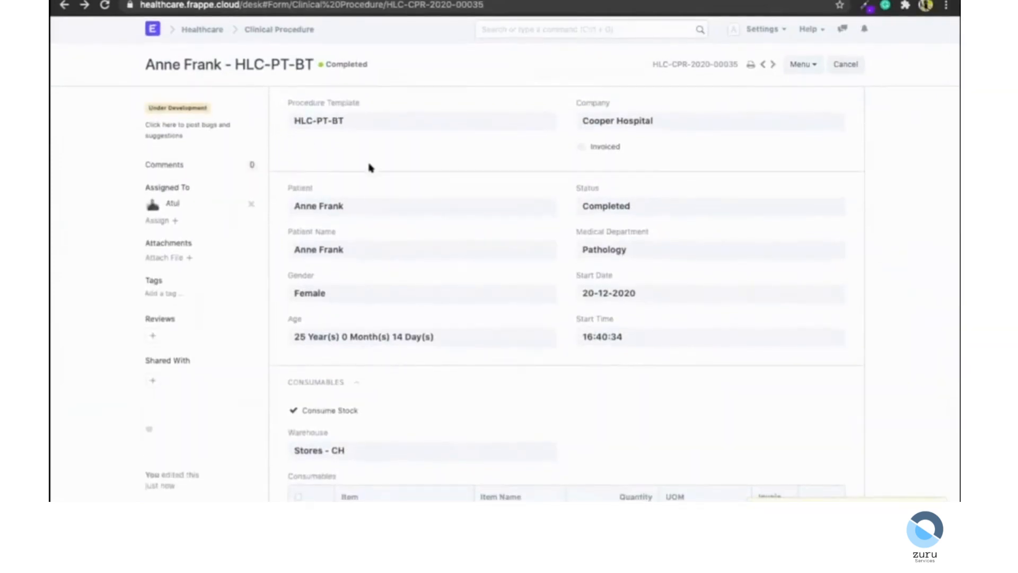
scroll(368, 166, "down", 3)
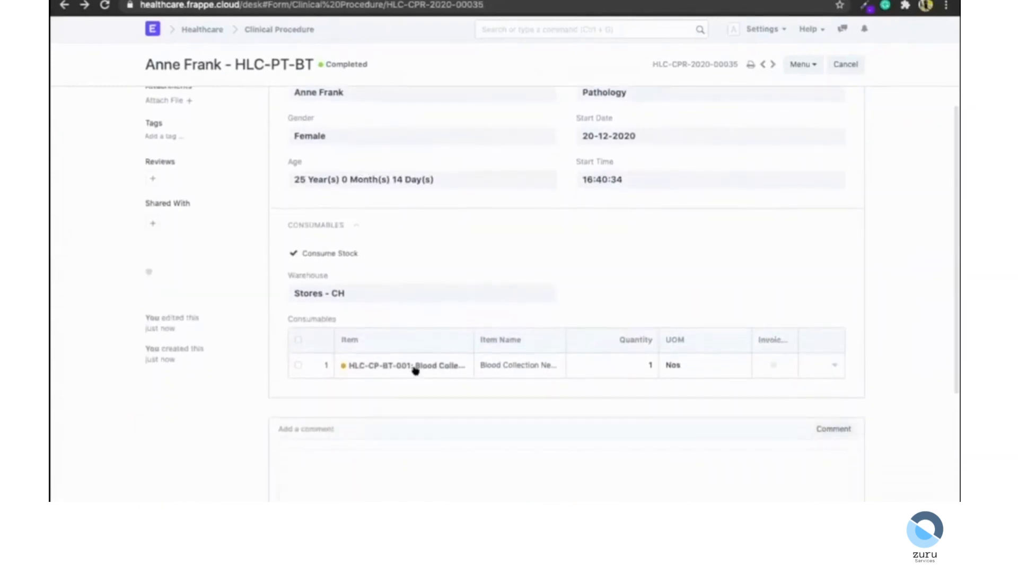
scroll(427, 159, "up", 3)
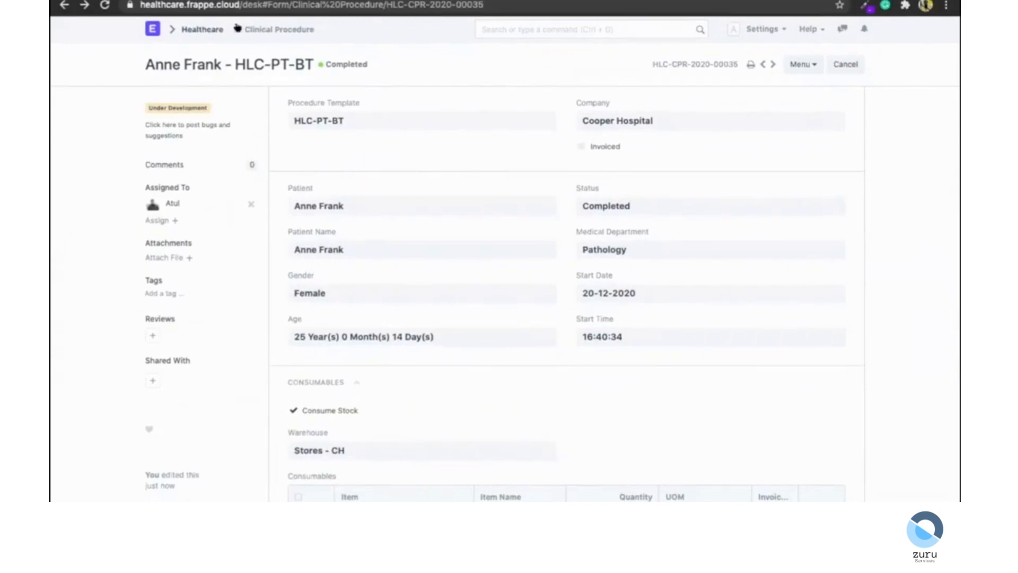
Open the Auto Repeat list through the search bar and start a new auto repeat.
left_click(568, 30)
type("auto re")
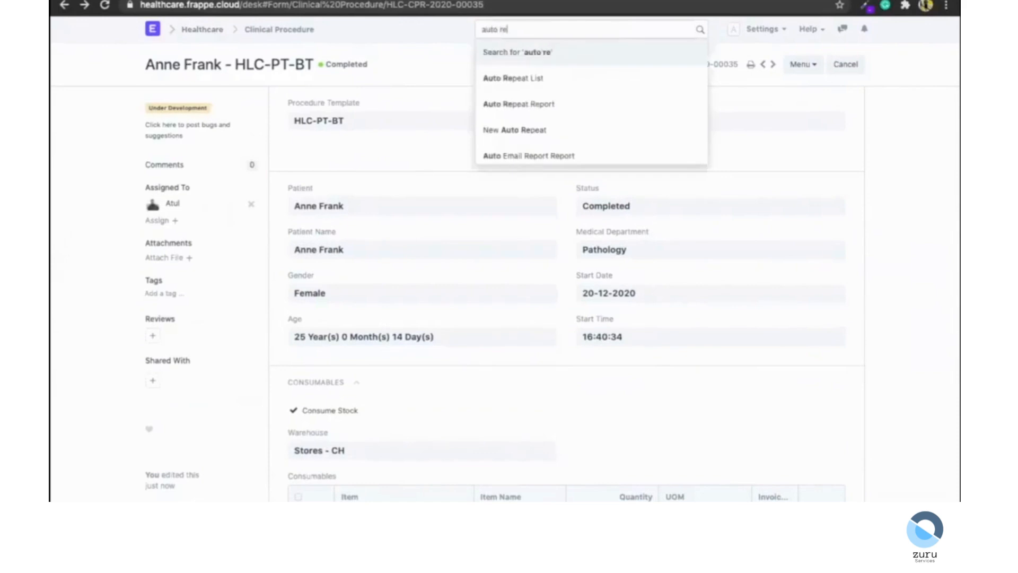
key("Return")
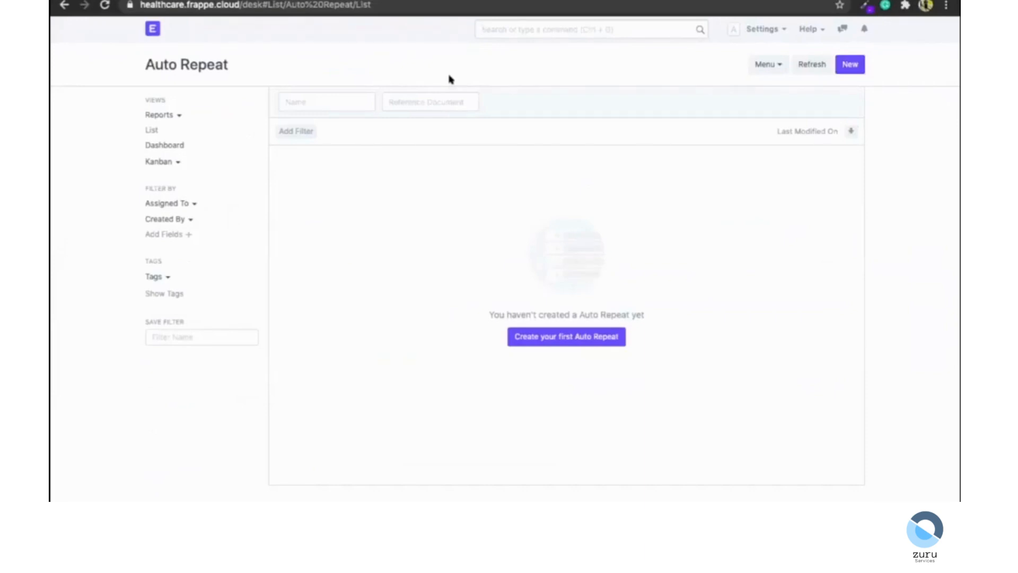
left_click(532, 337)
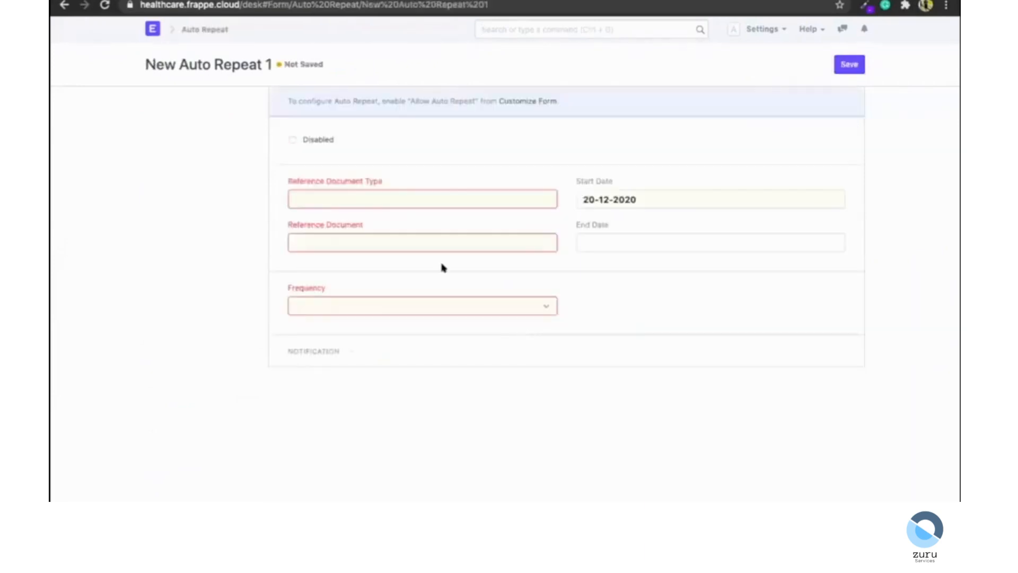
Link the auto repeat to Patient Appointment HLC-APP-2020-02108 with a Monthly frequency.
left_click(382, 195)
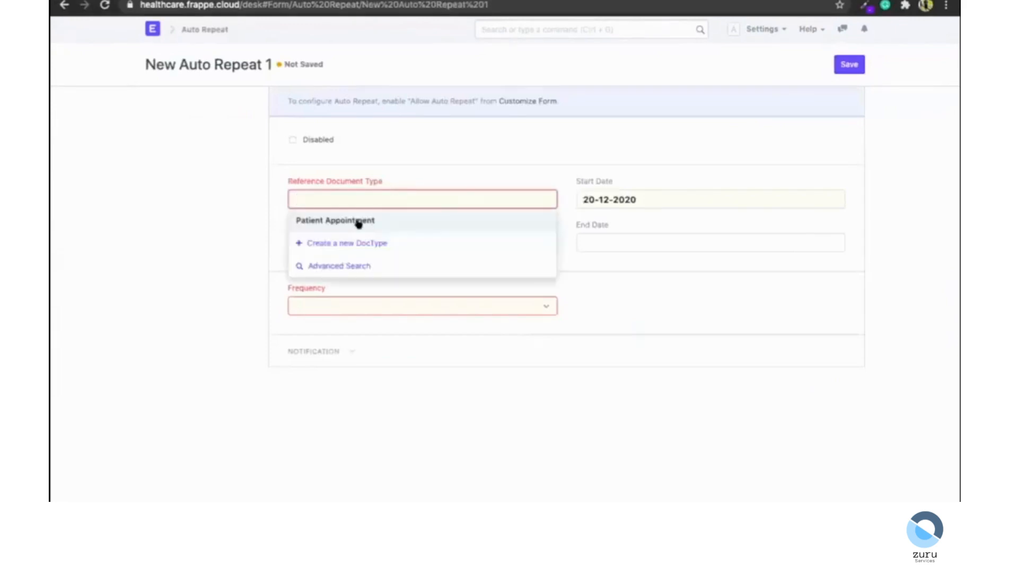
left_click(354, 222)
left_click(347, 226)
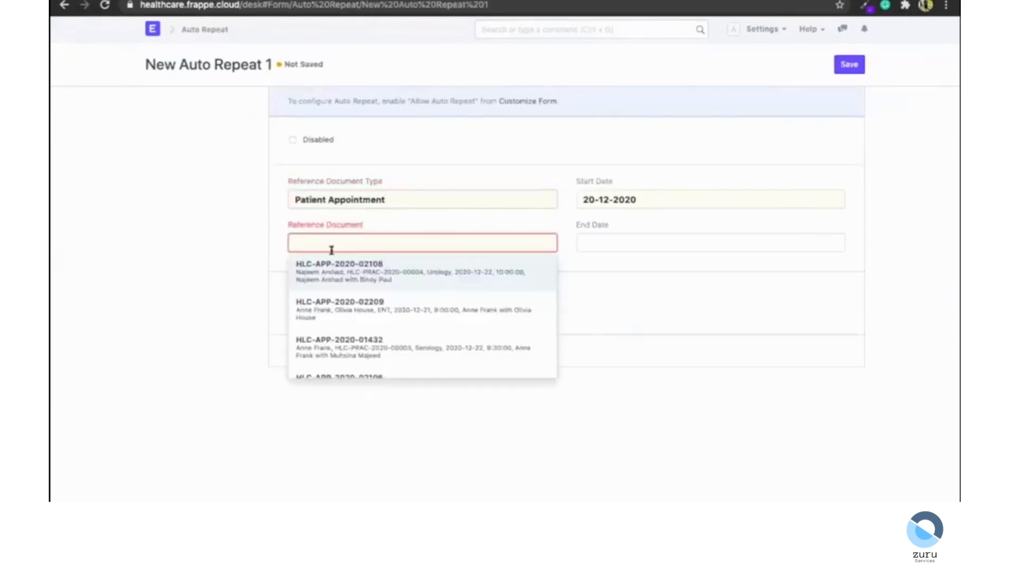
left_click(333, 261)
left_click(336, 308)
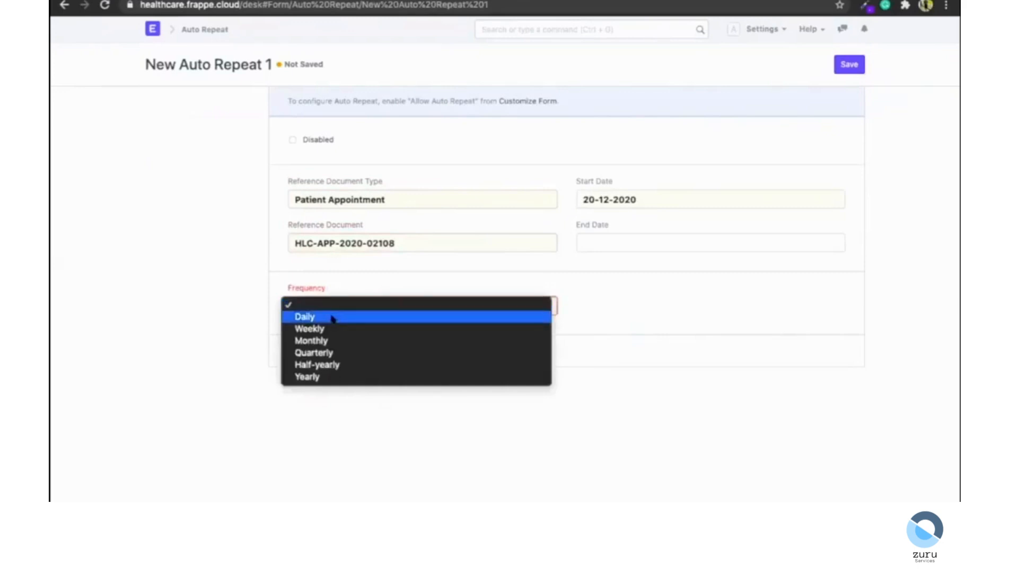
left_click(318, 340)
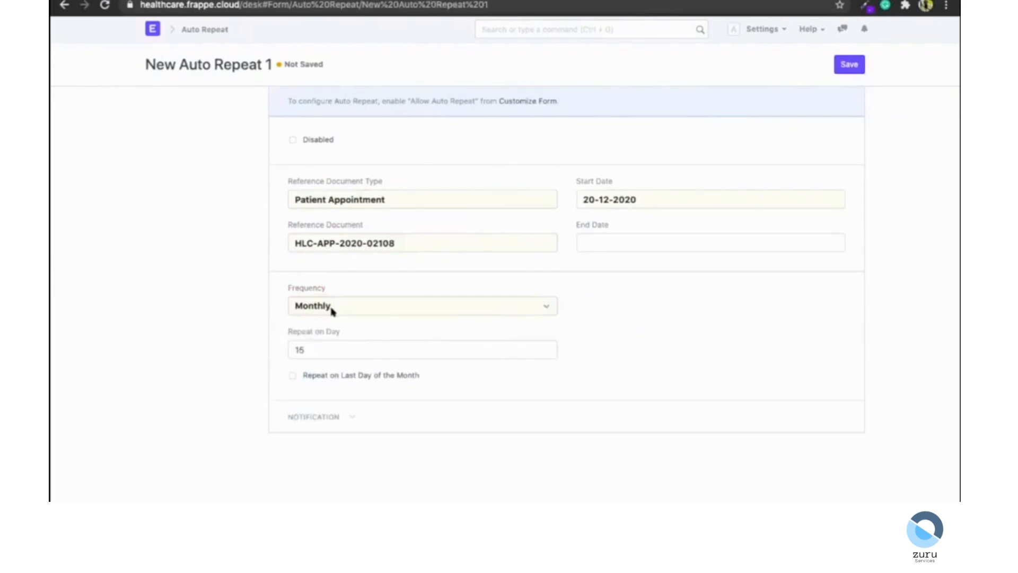
Set the auto repeat's end date to 31-03-2021.
left_click(602, 245)
left_click(719, 272)
left_click(720, 271)
left_click(719, 271)
left_click(655, 397)
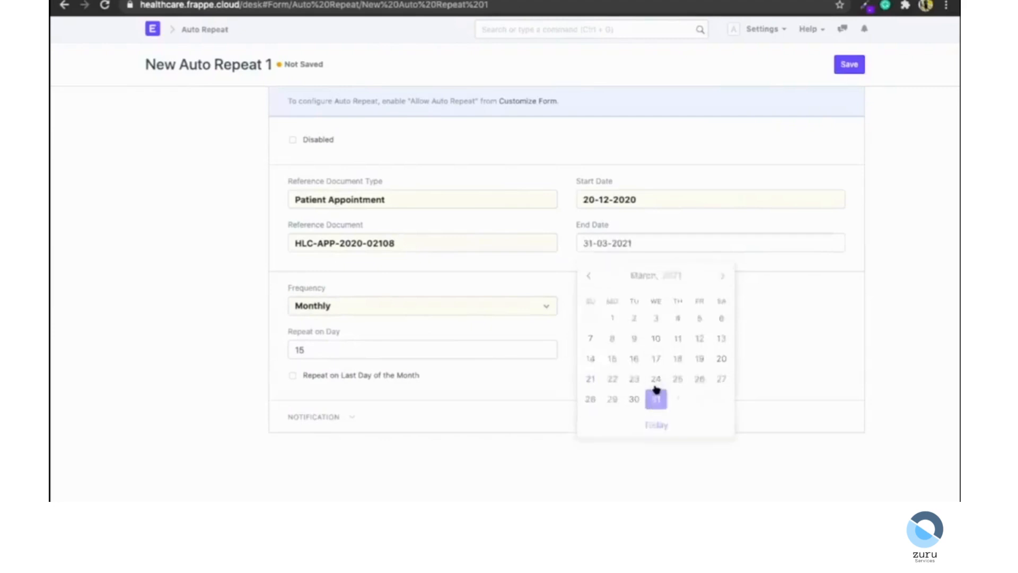
Expand the notification options, tick Notify by Email, and save the auto repeat.
left_click(319, 419)
scroll(313, 418, "down", 1)
left_click(294, 432)
scroll(305, 433, "down", 4)
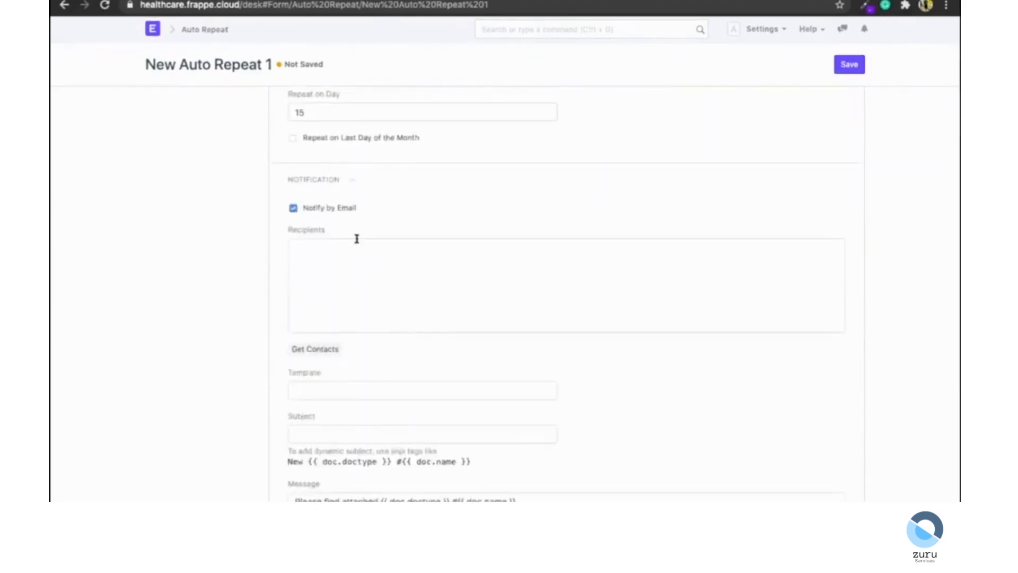
scroll(325, 274, "up", 1)
left_click(325, 275)
left_click(849, 65)
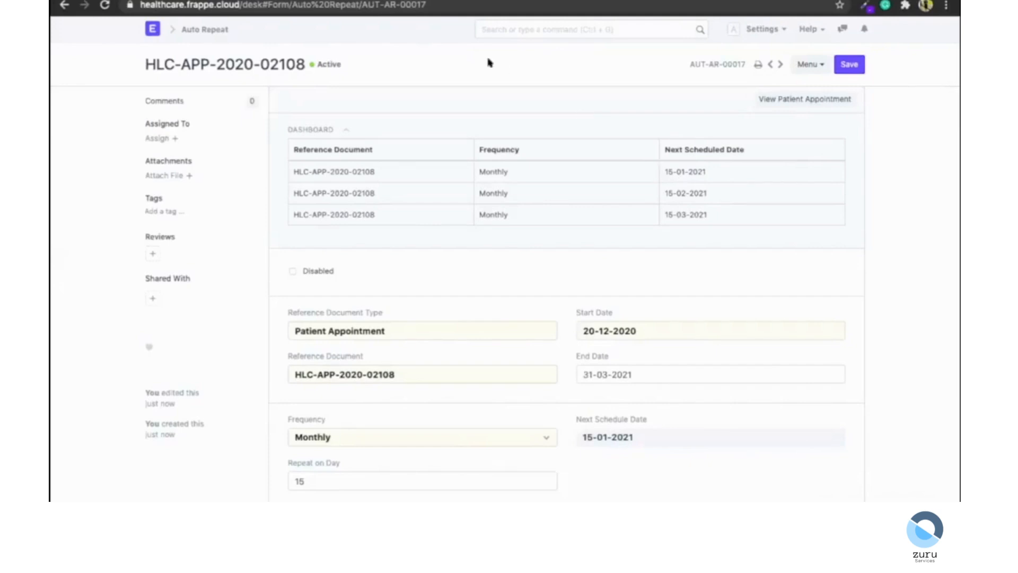
Open the Item list through the search bar and open its Stock Summary report.
left_click(526, 31)
type("item")
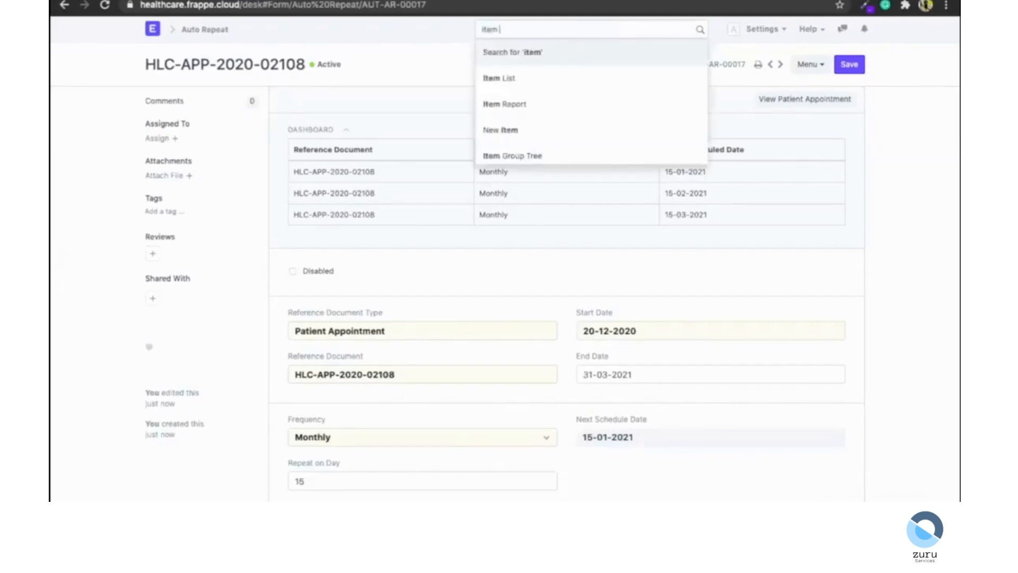
key("Down")
key("Return")
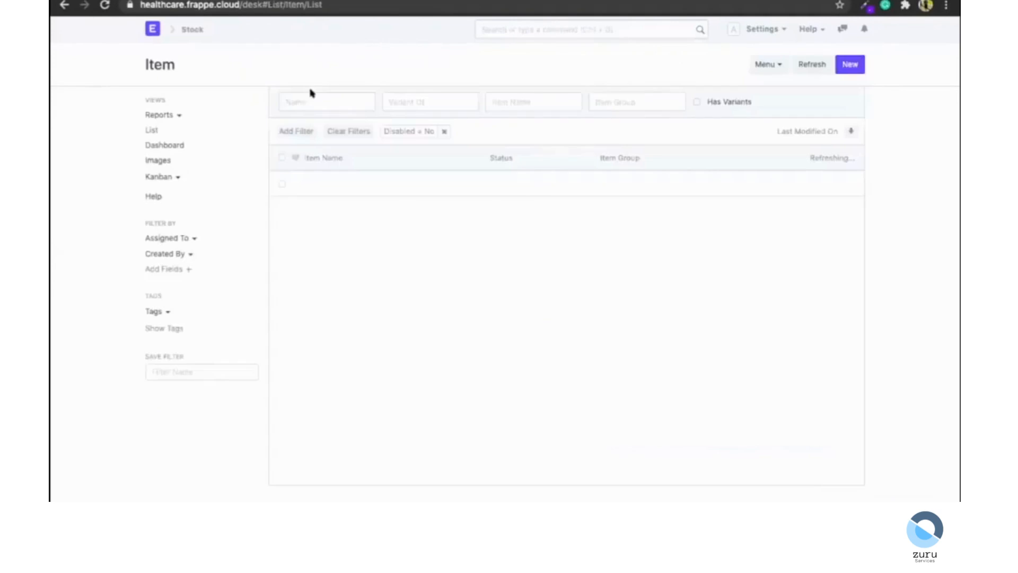
left_click(169, 117)
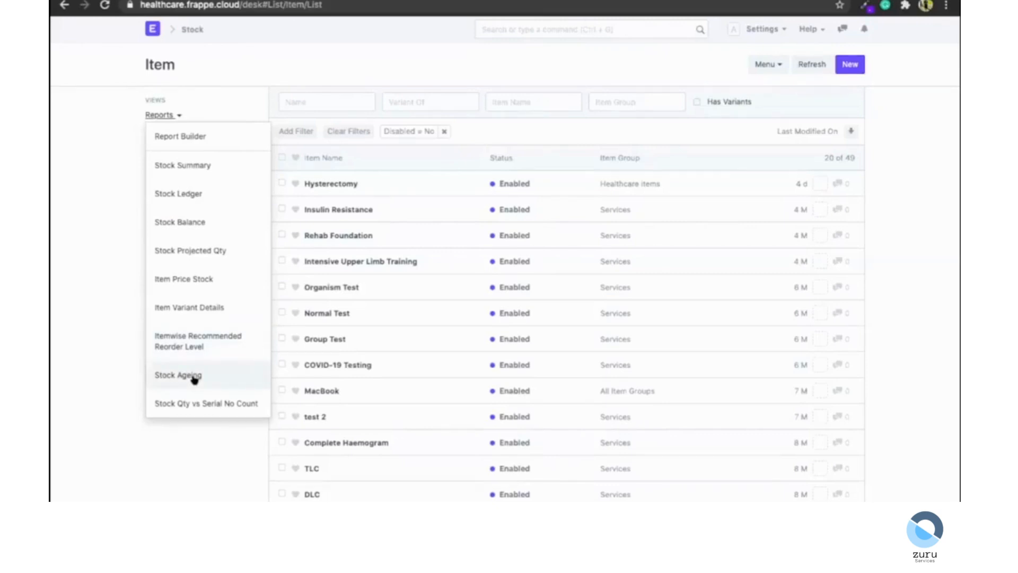
left_click(195, 166)
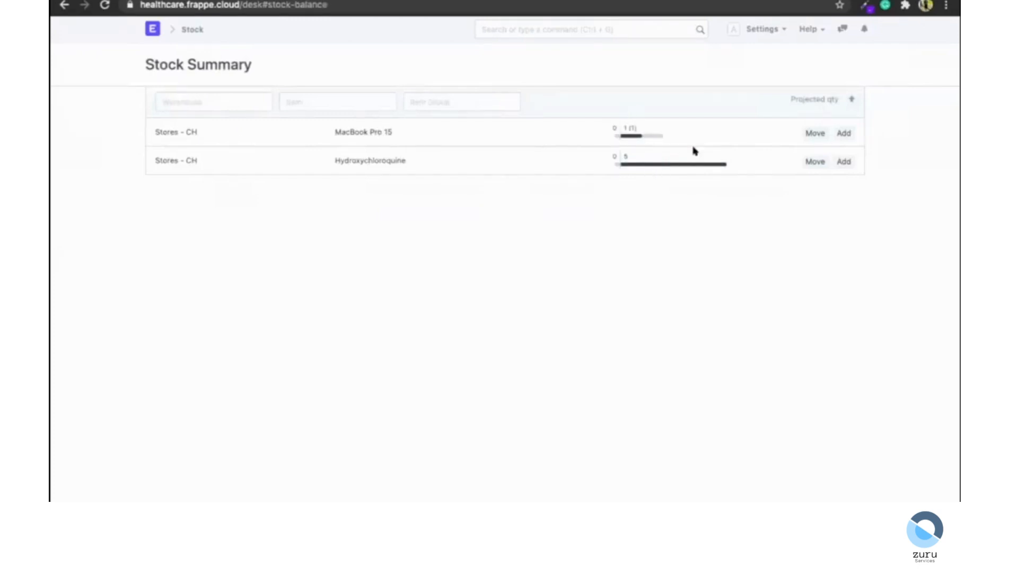
Open the Move and Add dialogs for MacBook Pro 15 and close each without entering anything.
left_click(815, 133)
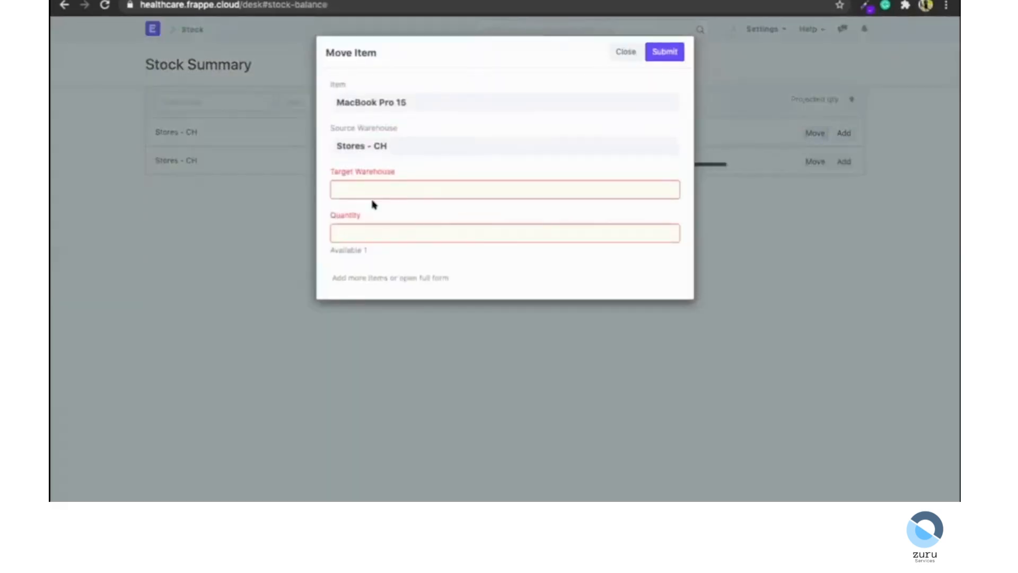
left_click(624, 51)
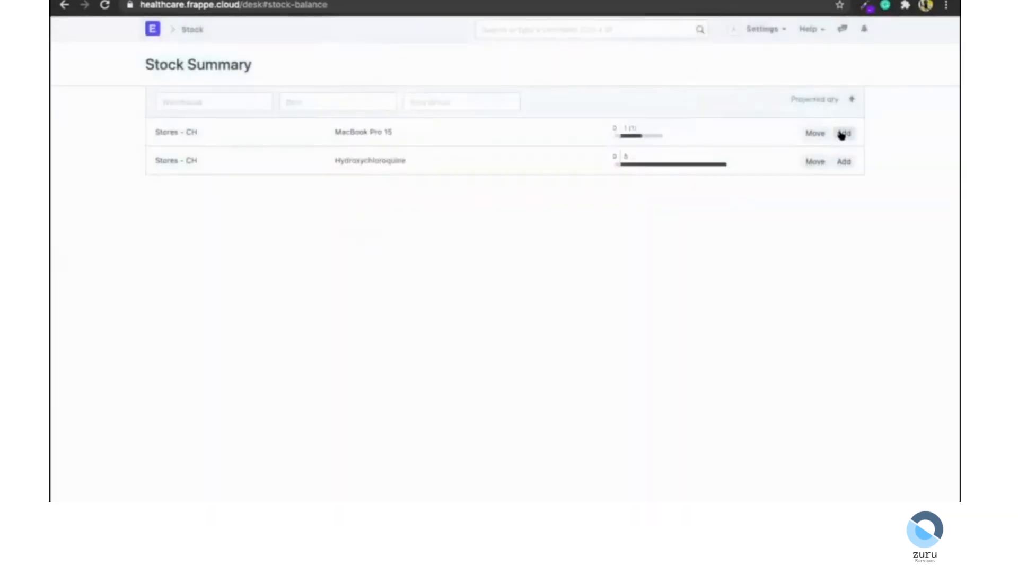
left_click(844, 133)
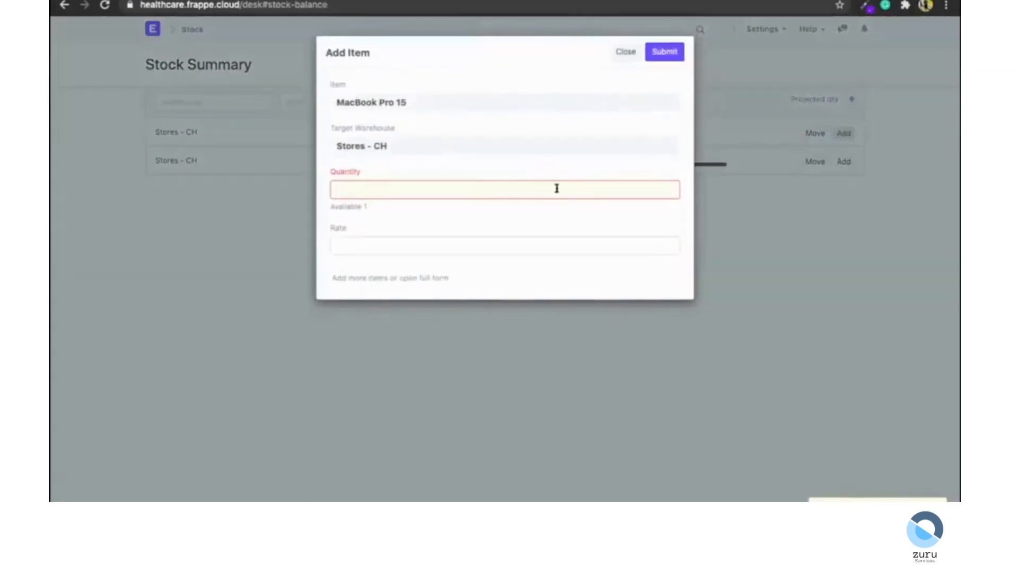
left_click(623, 54)
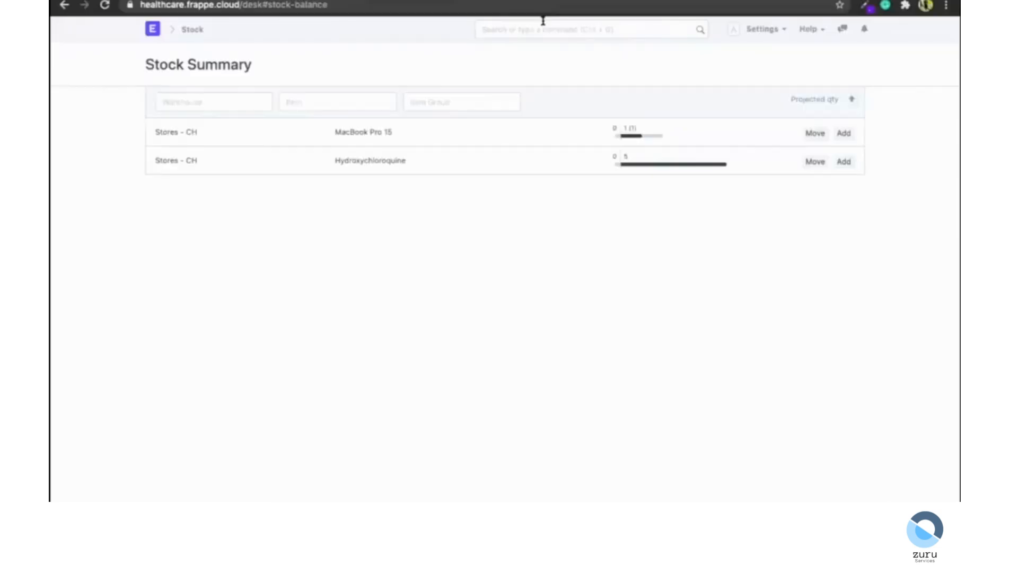
Open Healthcare Settings through the search bar and expand the Out Patient SMS Alerts section.
left_click(543, 23)
type("healthcare")
key("Down")
key("Down")
key("Down")
key("Return")
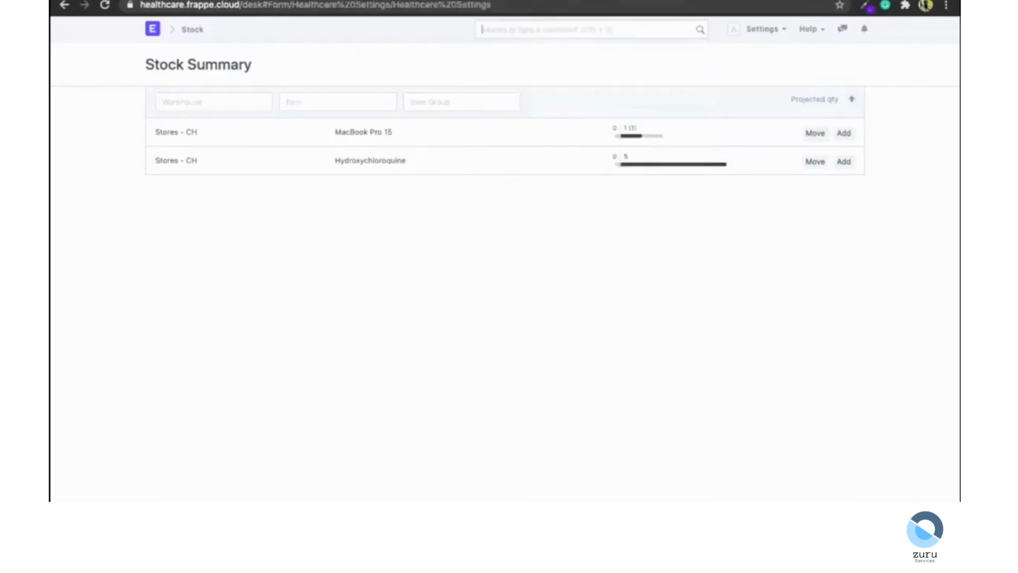
scroll(448, 300, "down", 3)
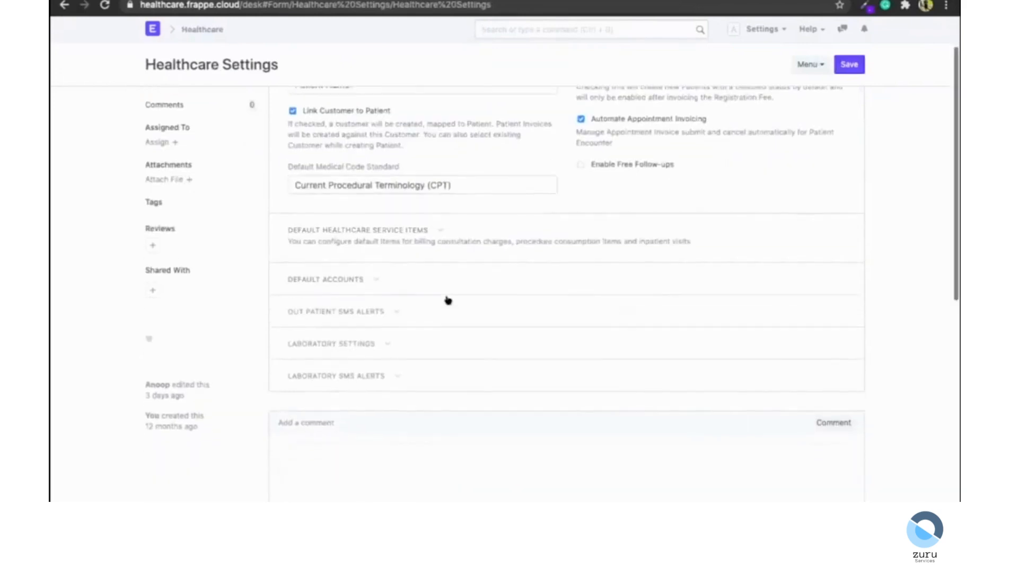
left_click(343, 296)
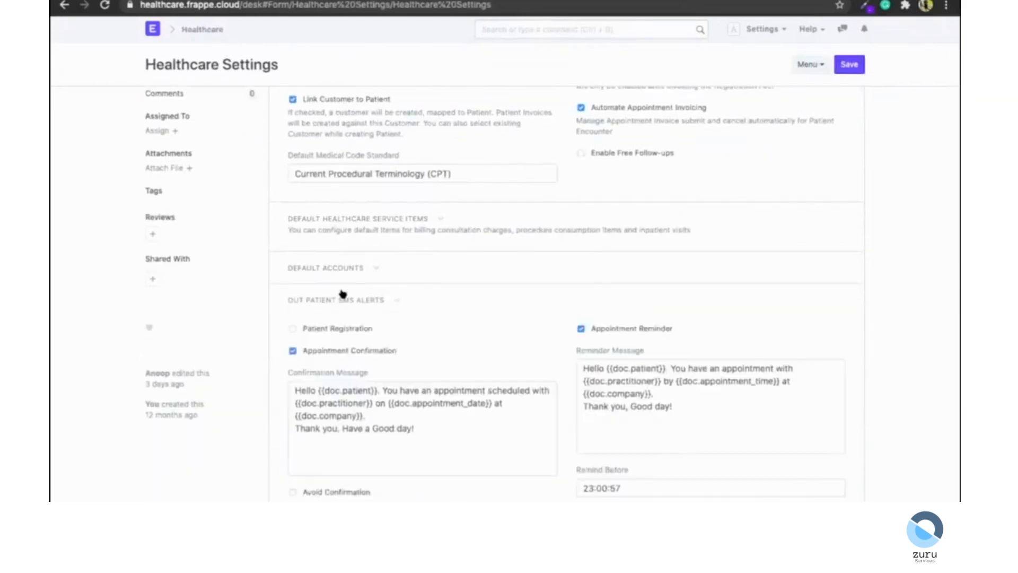
Expand the Laboratory SMS Alerts section and review the SMS message templates.
scroll(343, 295, "down", 3)
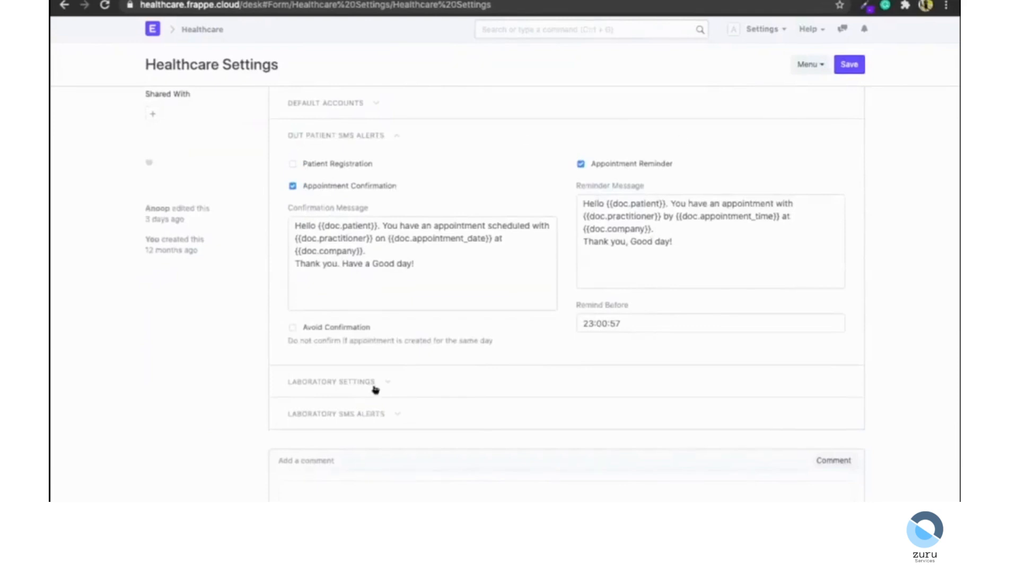
scroll(374, 408, "down", 1)
left_click(337, 366)
scroll(371, 318, "down", 2)
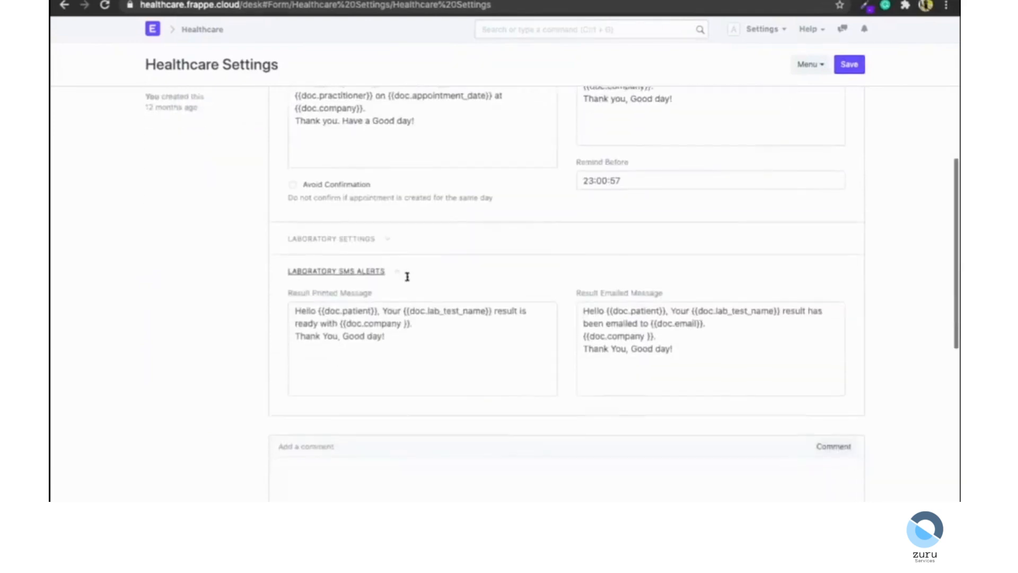
scroll(416, 286, "down", 1)
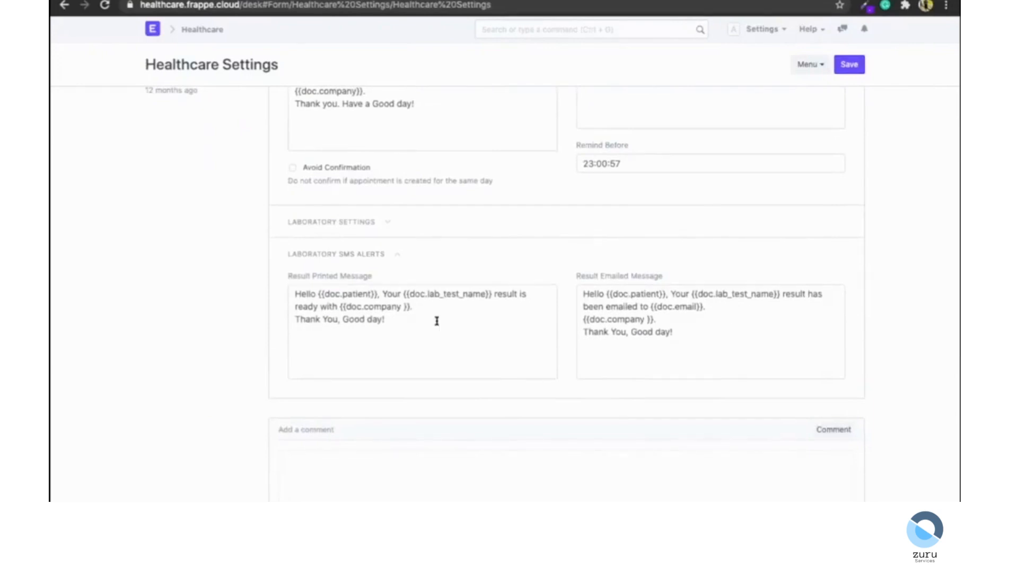
scroll(437, 321, "up", 8)
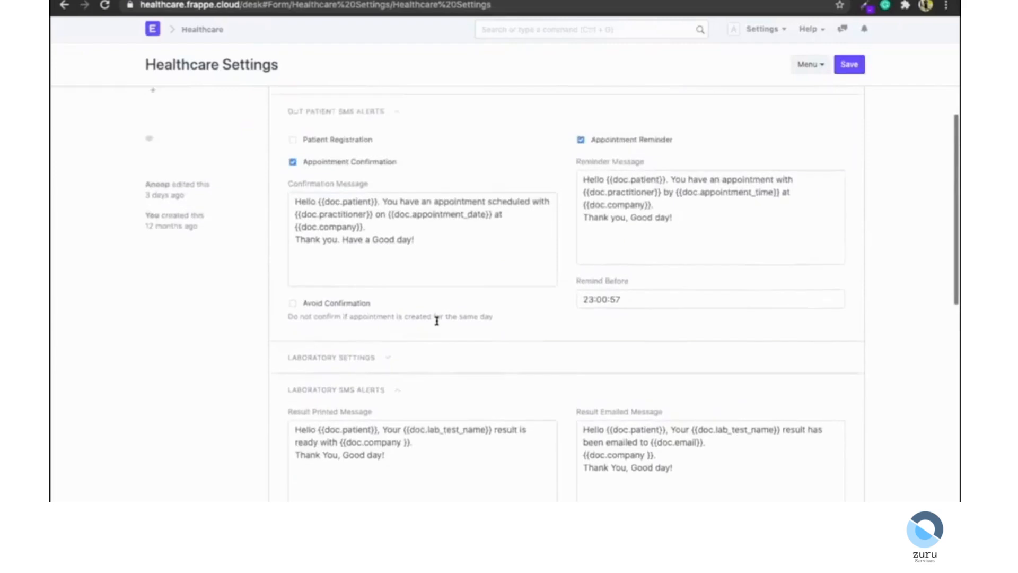
Return to the Healthcare workspace, open the chat conversation with a colleague, and close the chat.
left_click(202, 29)
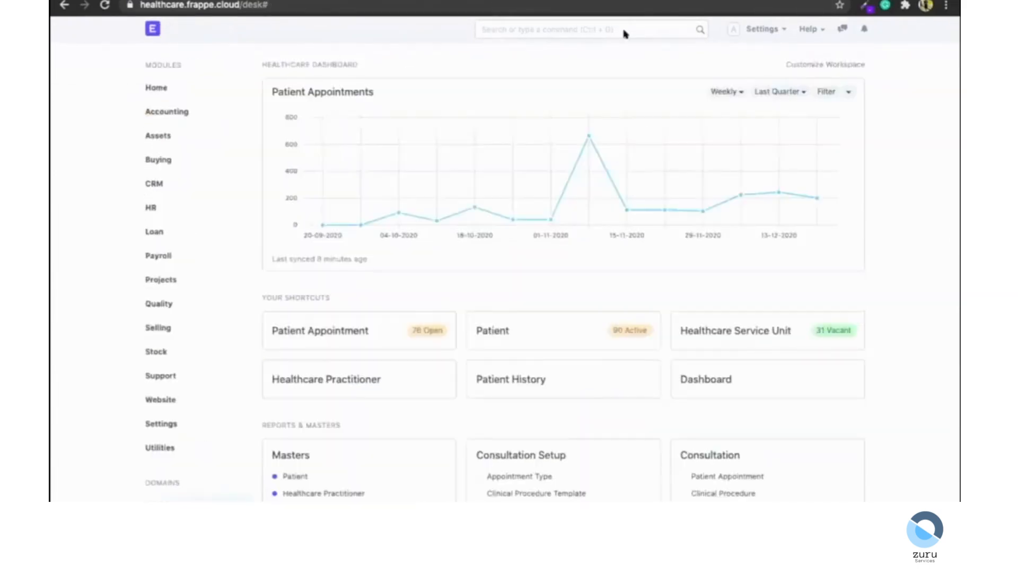
left_click(843, 29)
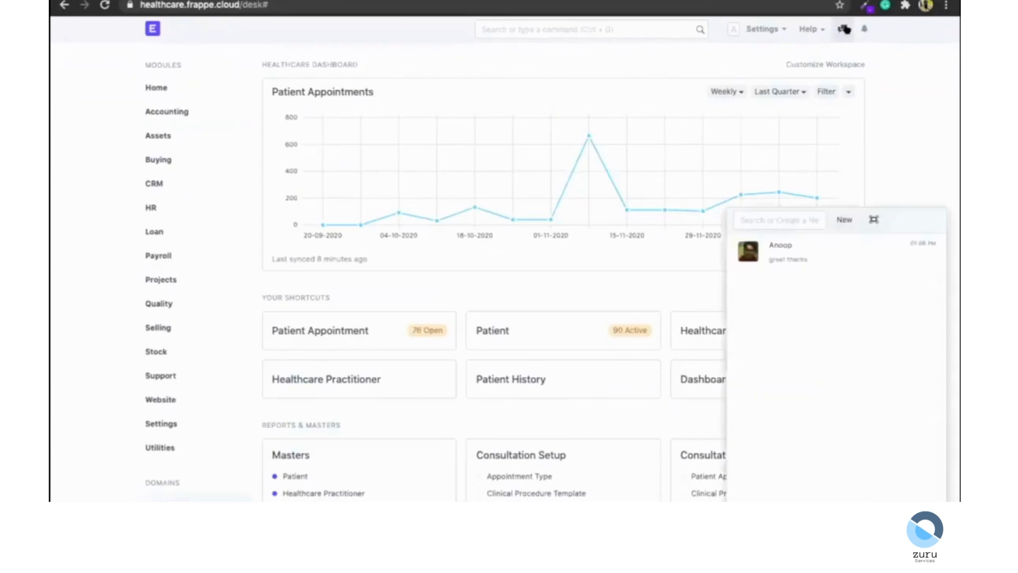
left_click(795, 268)
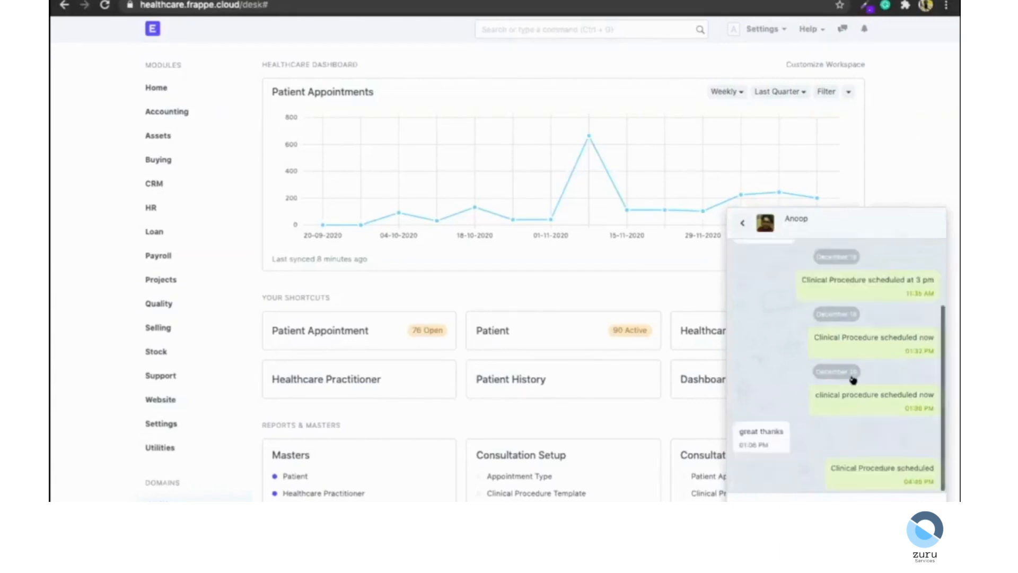
left_click(742, 222)
left_click(883, 163)
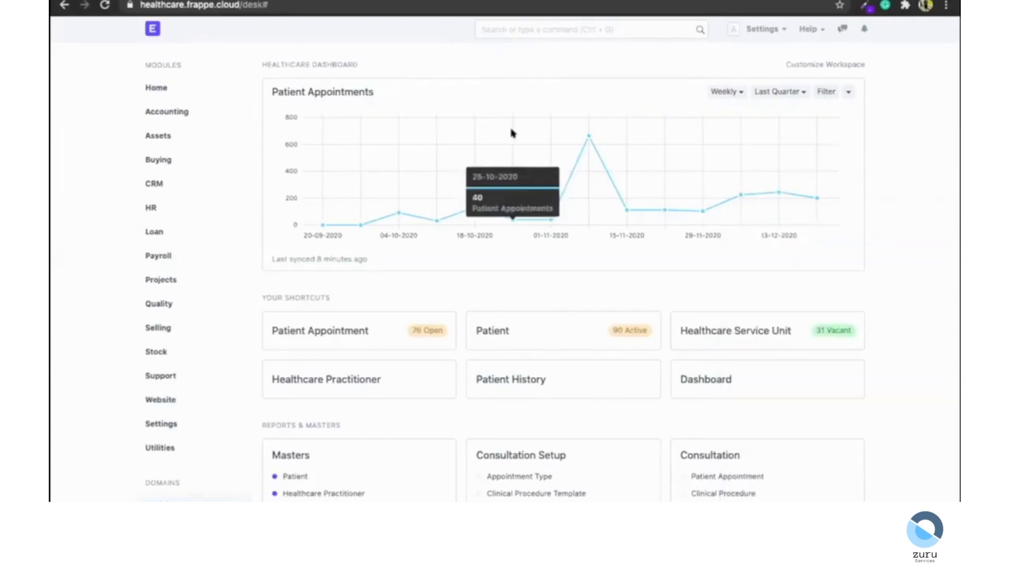
Reopen the chat conversation with the colleague and close the chat panel again.
mouse_move(470, 18)
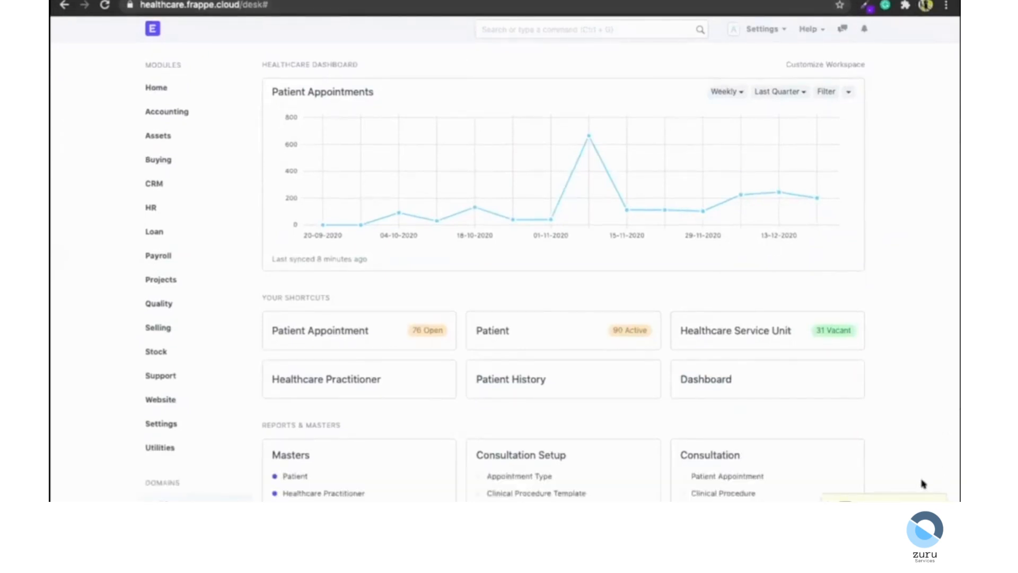
left_click(869, 499)
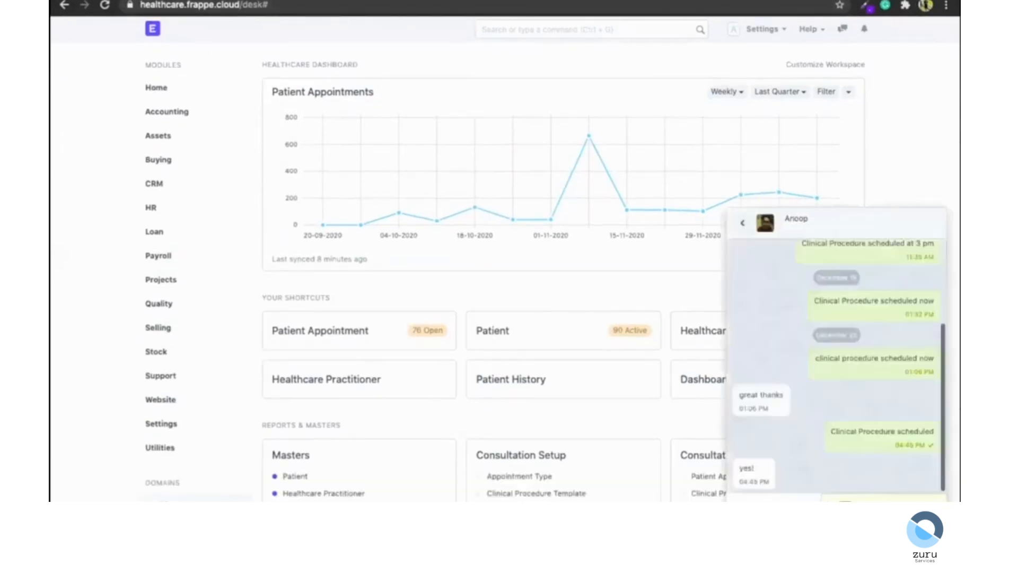
left_click(742, 220)
left_click(877, 195)
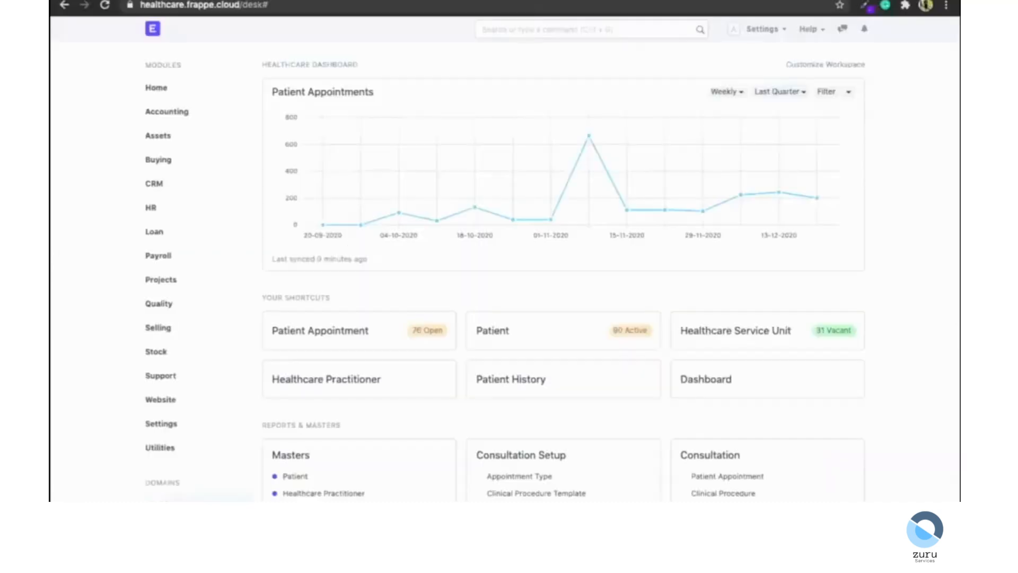
Open the Healthcare Service Unit tree through the search bar.
left_click(533, 22)
type("healthcare service")
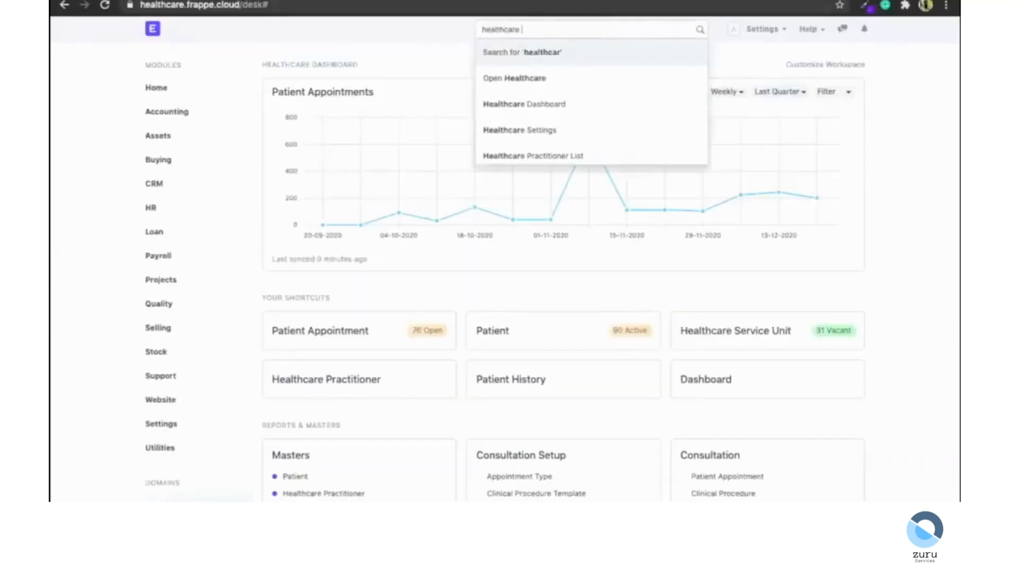
key("Down")
key("Return")
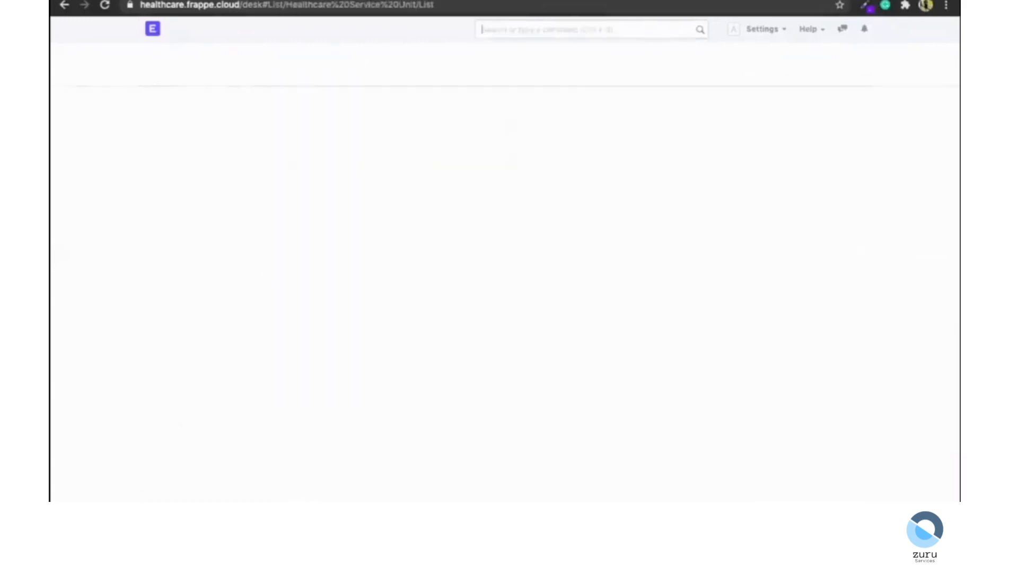
left_click(150, 161)
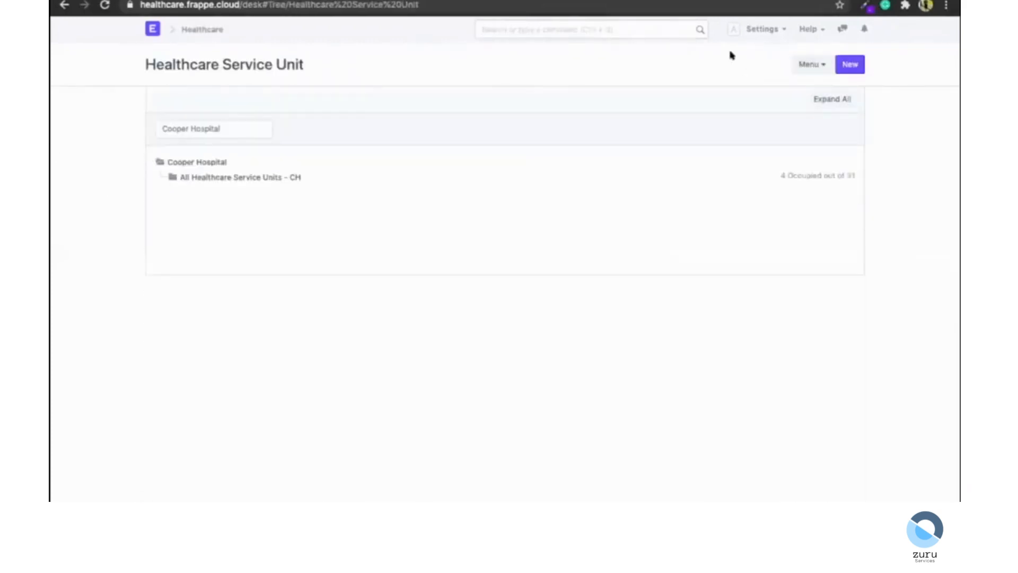
Expand all nodes of the Cooper Hospital service unit tree and browse through the units.
left_click(832, 100)
scroll(254, 117, "down", 3)
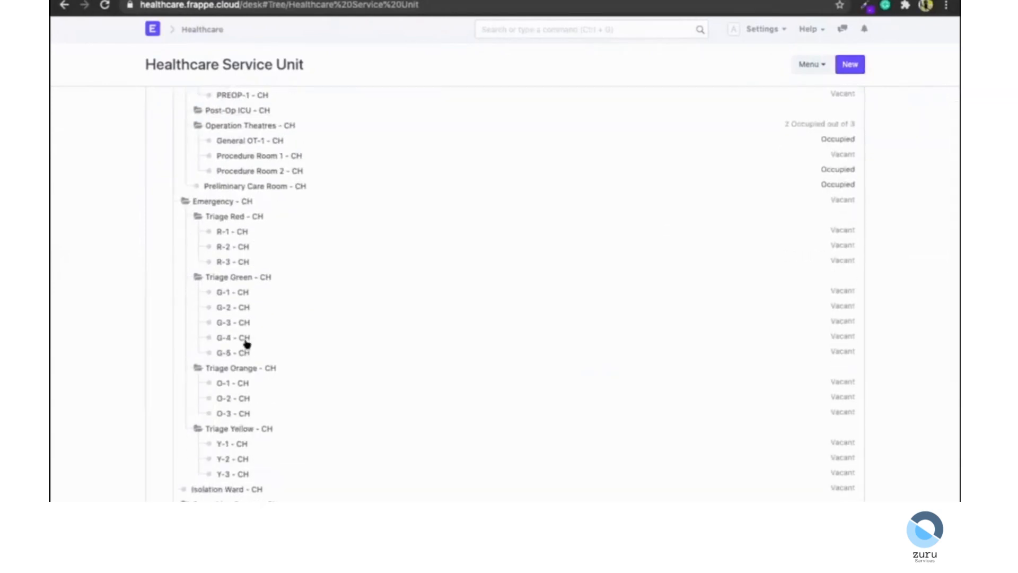
scroll(247, 345, "down", 5)
scroll(247, 344, "up", 8)
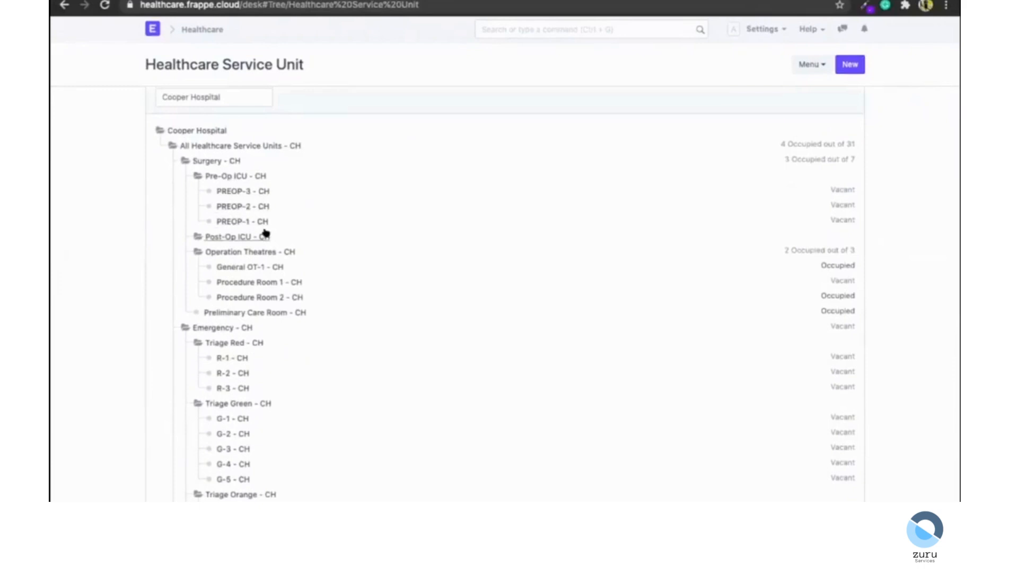
scroll(263, 234, "down", 1)
scroll(815, 286, "down", 2)
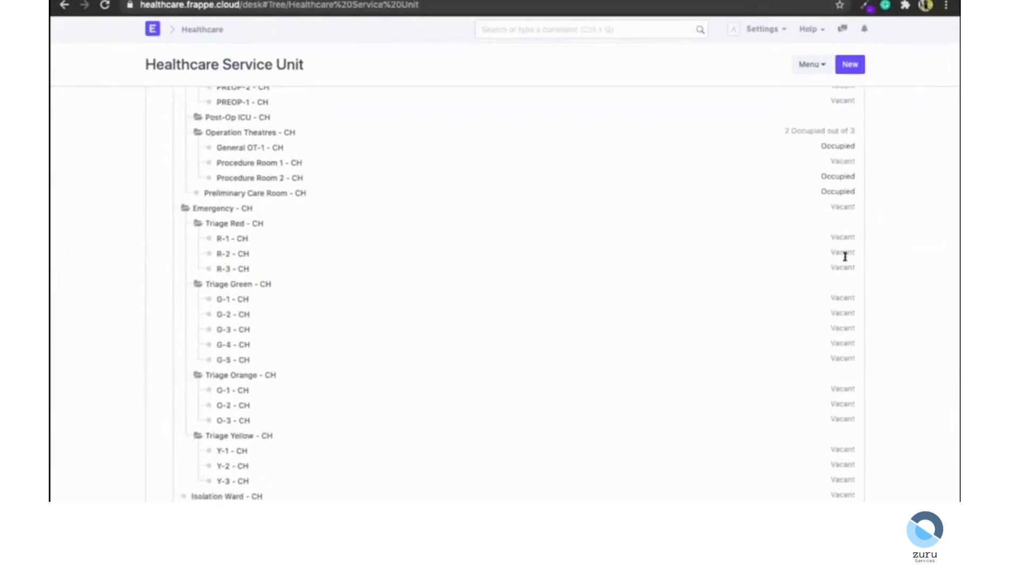
scroll(845, 257, "down", 6)
scroll(845, 270, "up", 8)
scroll(846, 271, "up", 1)
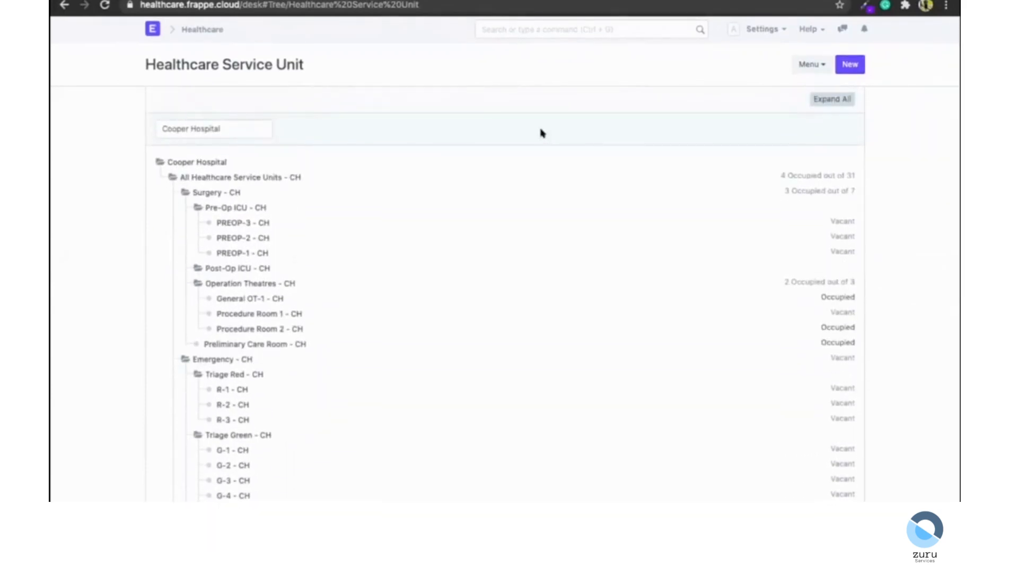
Switch the tree's company to Awesome Care and then back to Cooper Hospital.
left_click(240, 133)
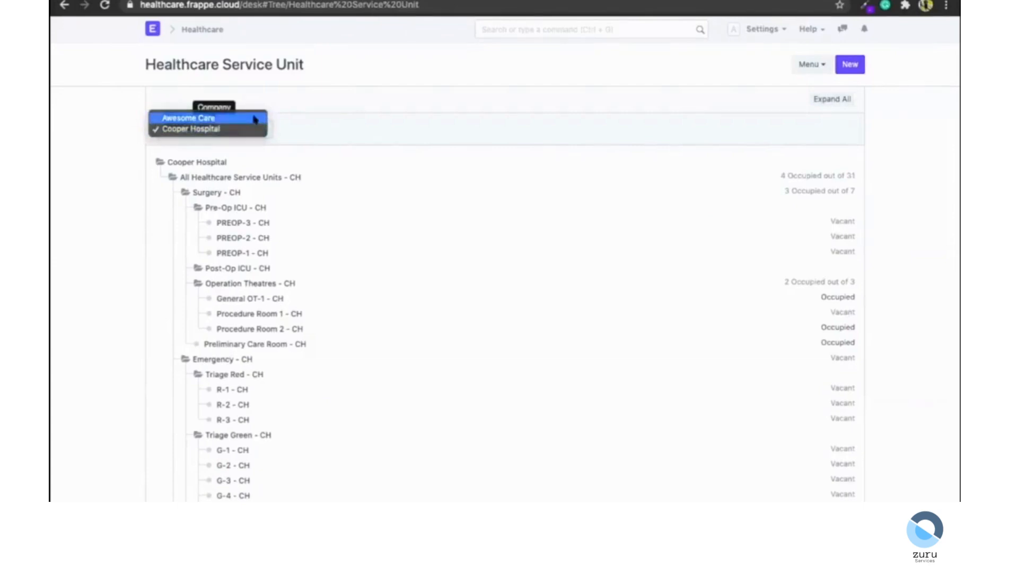
left_click(255, 119)
left_click(204, 128)
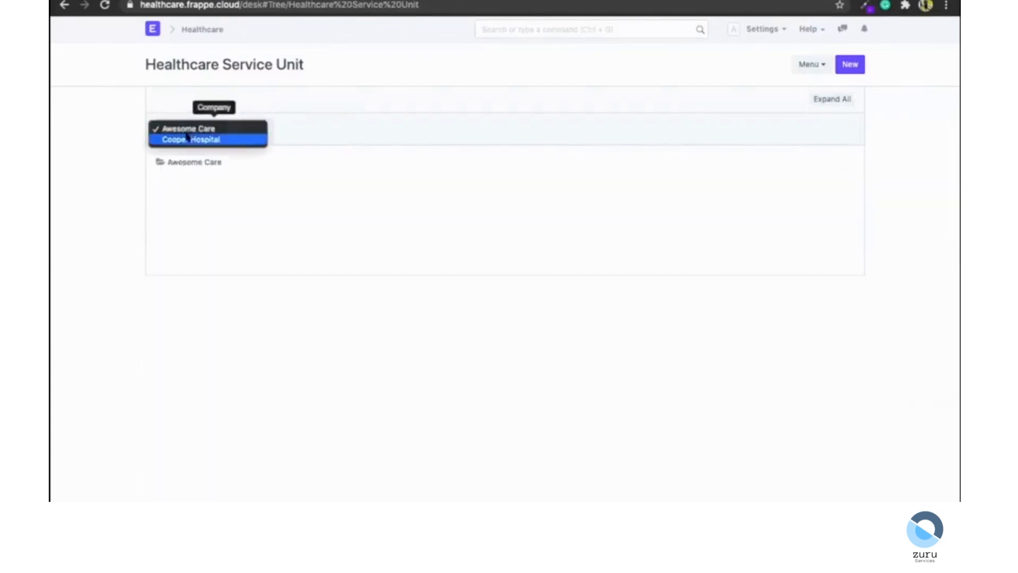
left_click(187, 139)
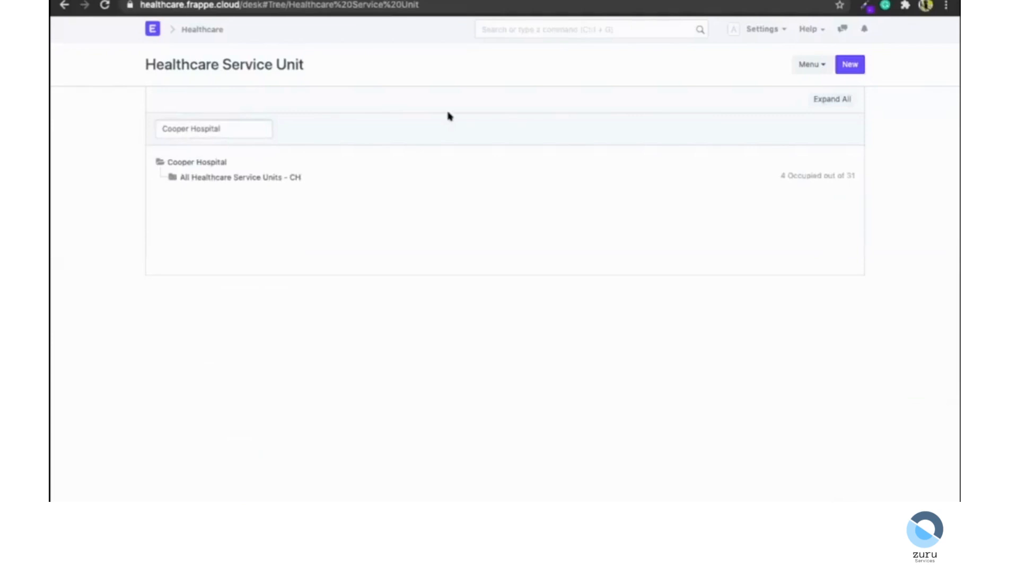
Search for clinical procedure and open the Clinical Procedure Template list.
left_click(579, 21)
type("clinical pro")
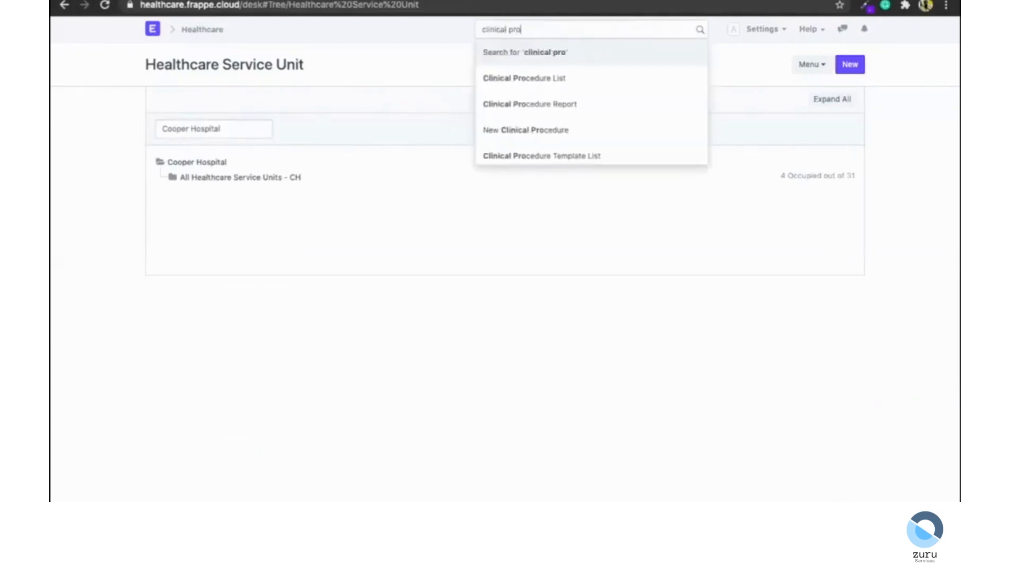
key("Down")
key("Down")
key("Down")
key("Down")
key("Return")
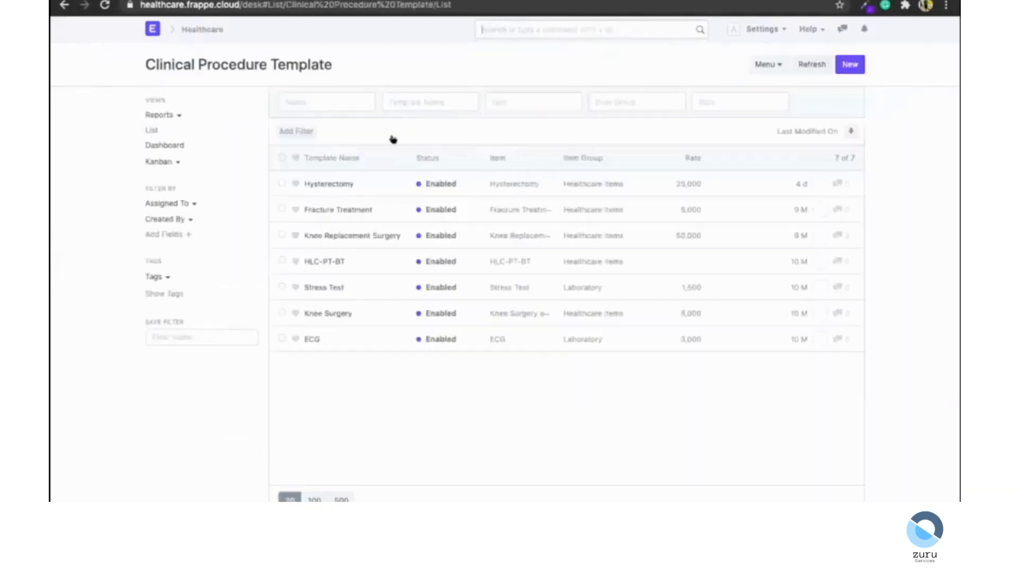
Open the HLC-PT-BT template and review its consumables and expanded Sample Collection section.
left_click(324, 261)
scroll(225, 308, "down", 3)
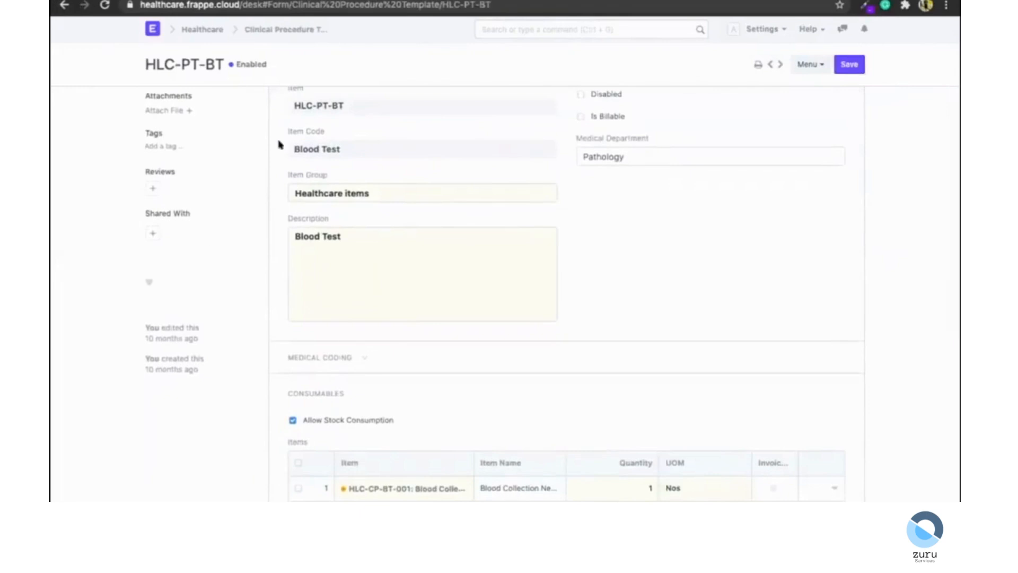
scroll(679, 225, "up", 1)
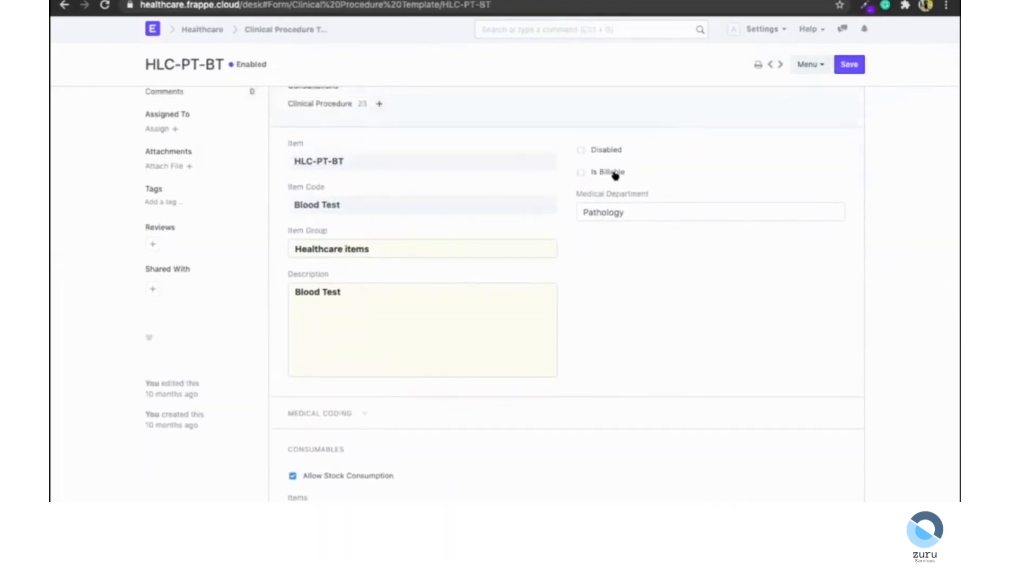
scroll(623, 285, "down", 4)
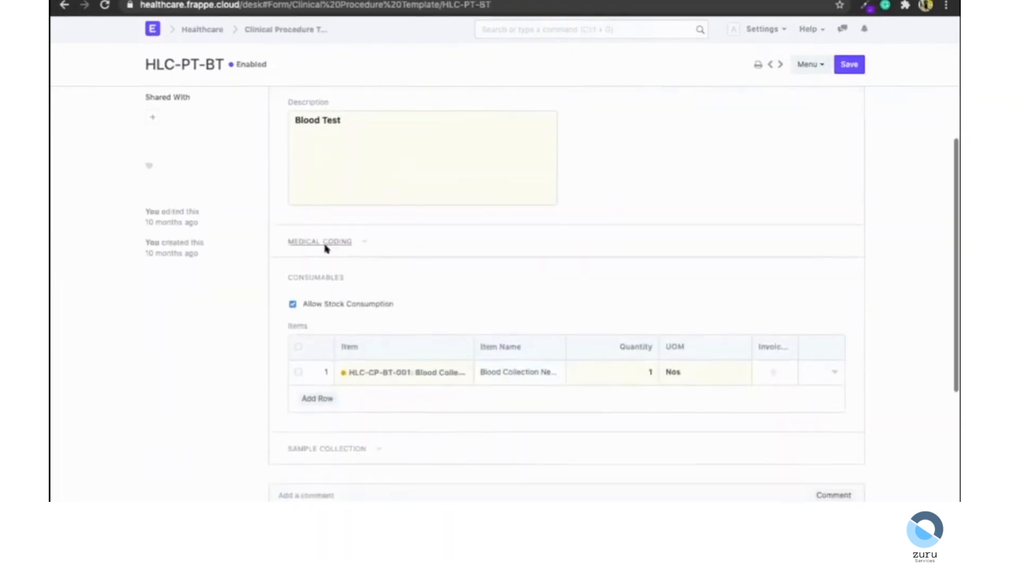
left_click(326, 242)
scroll(326, 243, "down", 5)
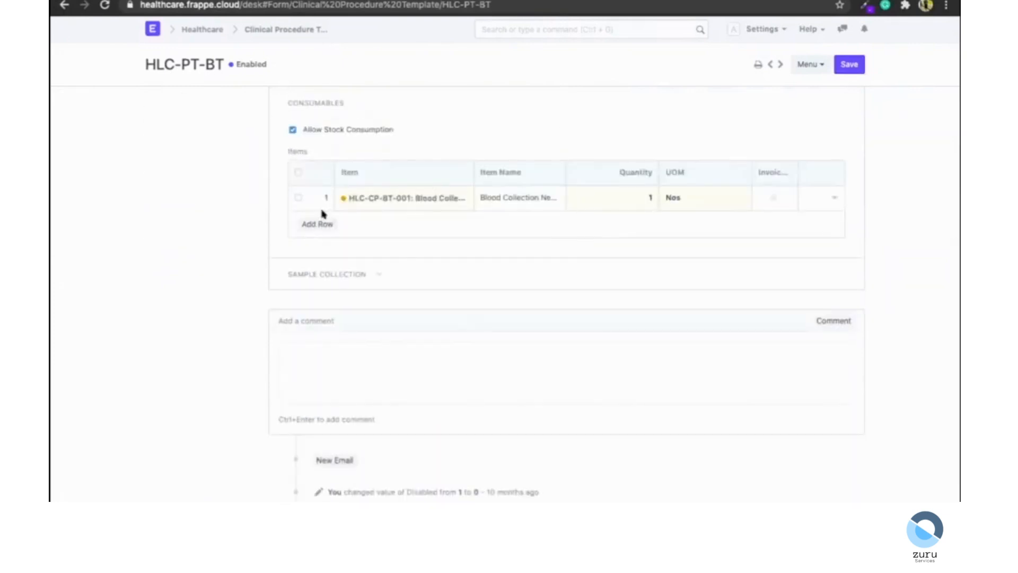
left_click(330, 275)
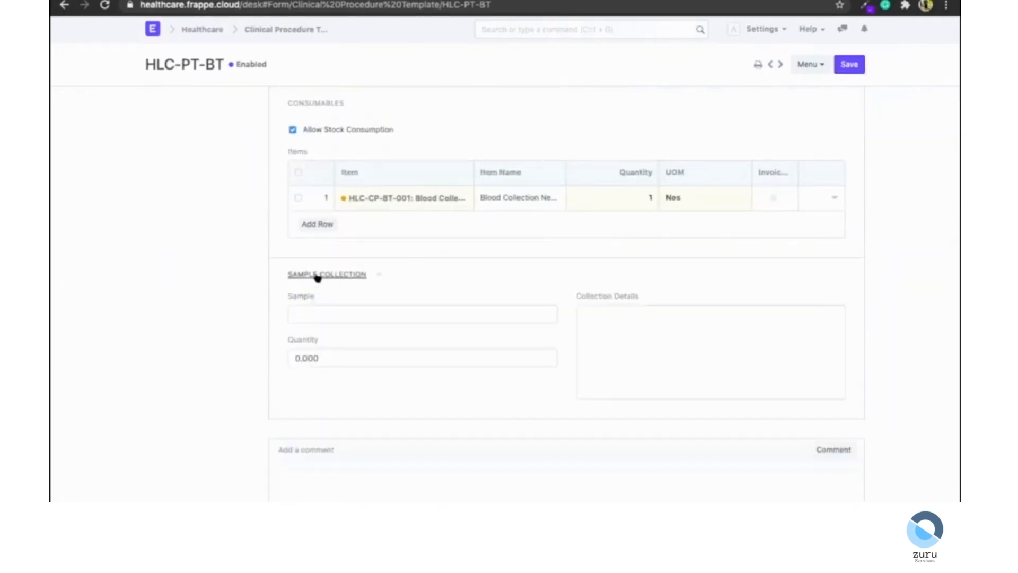
scroll(226, 312, "down", 1)
scroll(225, 312, "down", 1)
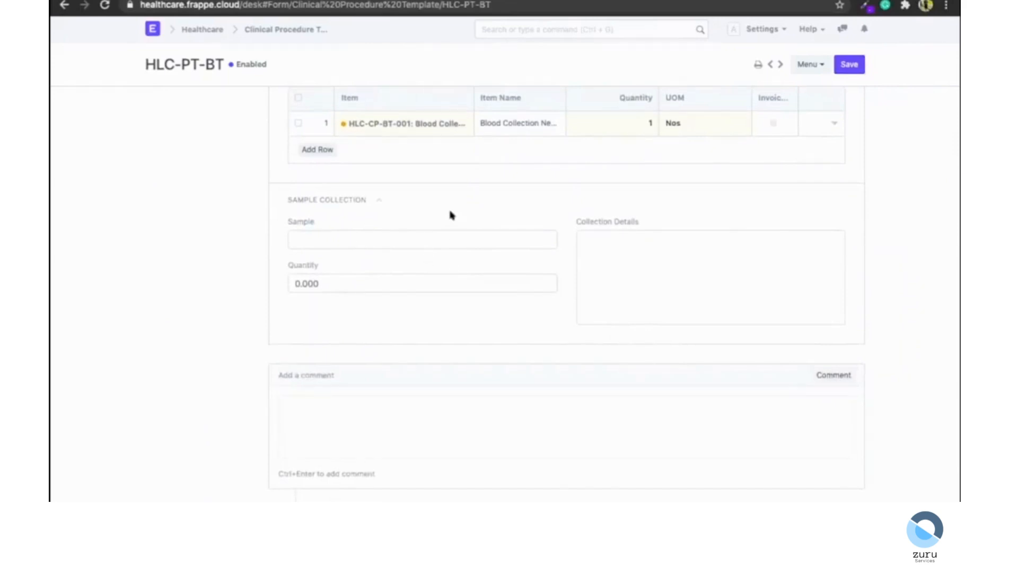
scroll(449, 215, "up", 10)
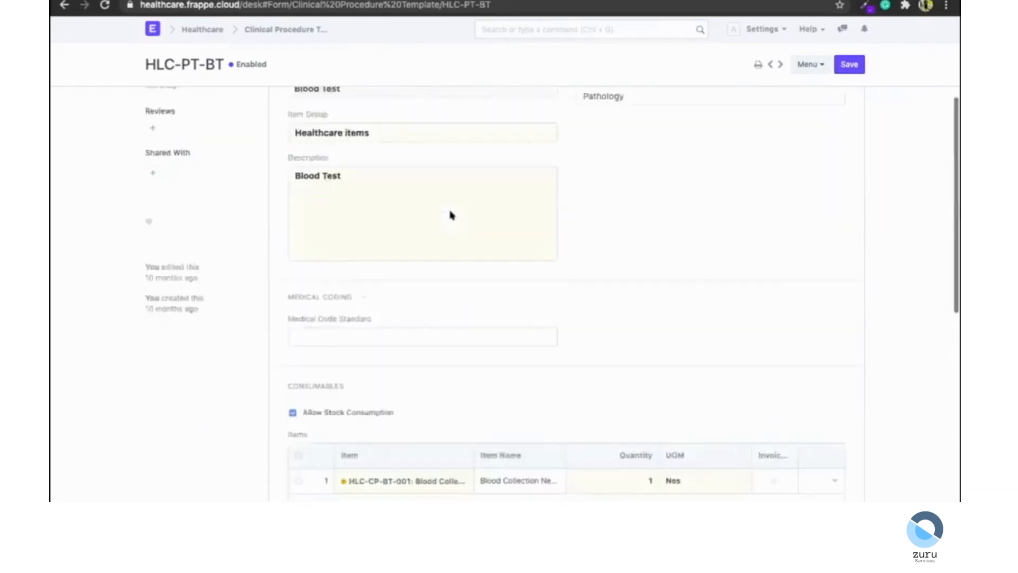
Search for exercise and open the Exercise Type list.
left_click(534, 30)
type("exercise")
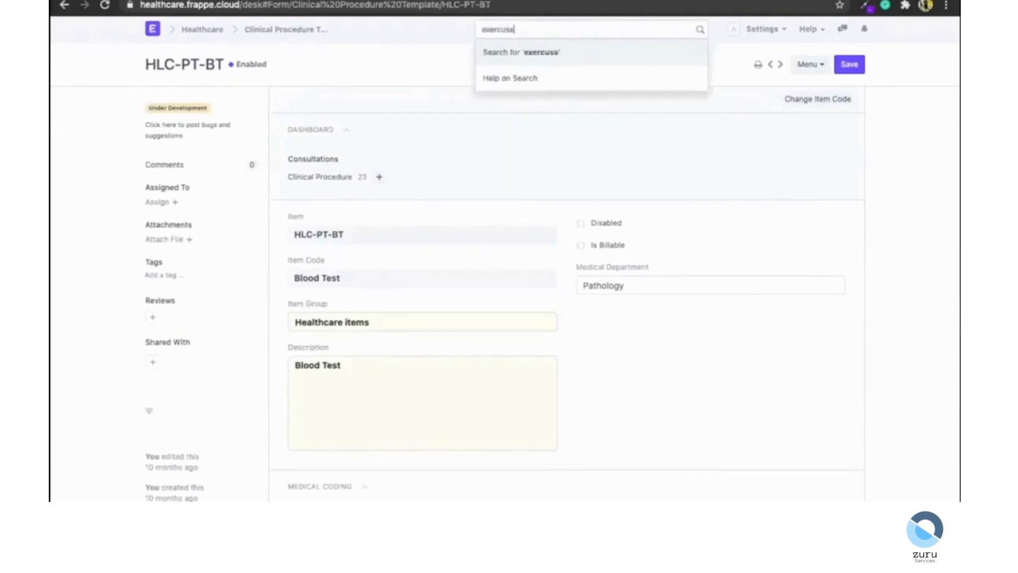
key("Down")
key("Return")
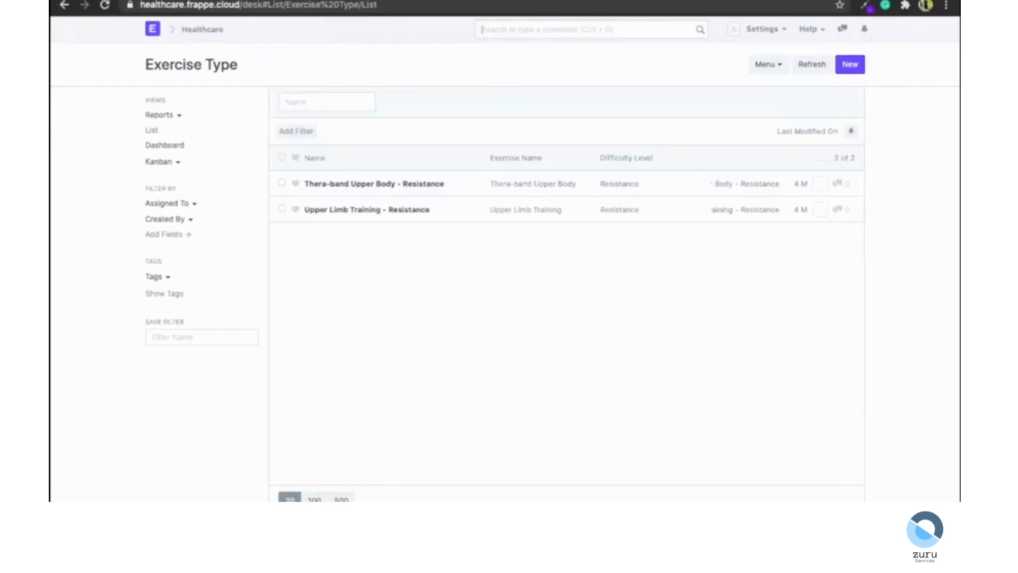
Open the Upper Limb Training - Resistance exercise type and view the Step 1 exercise step details.
left_click(386, 210)
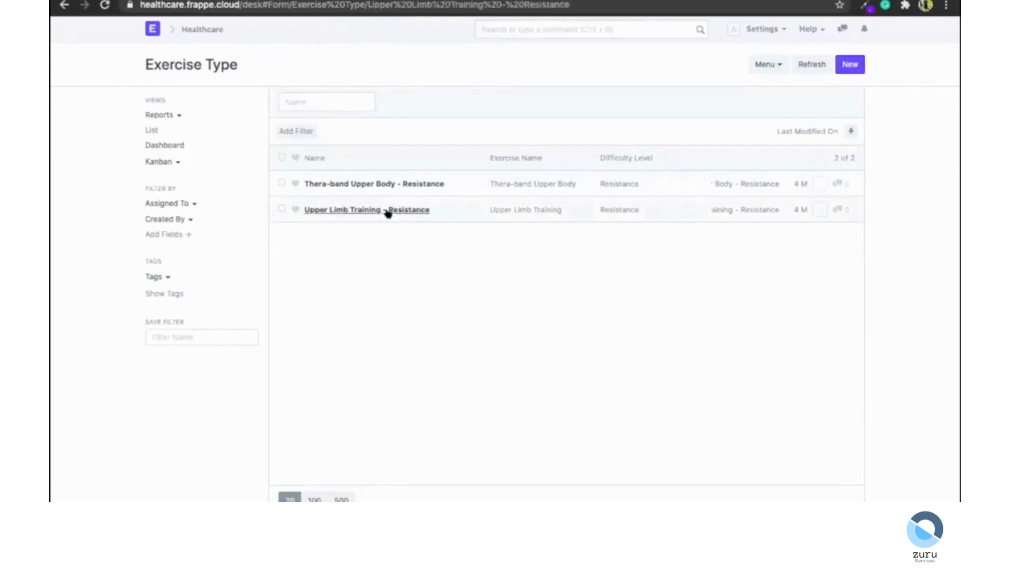
scroll(234, 193, "down", 2)
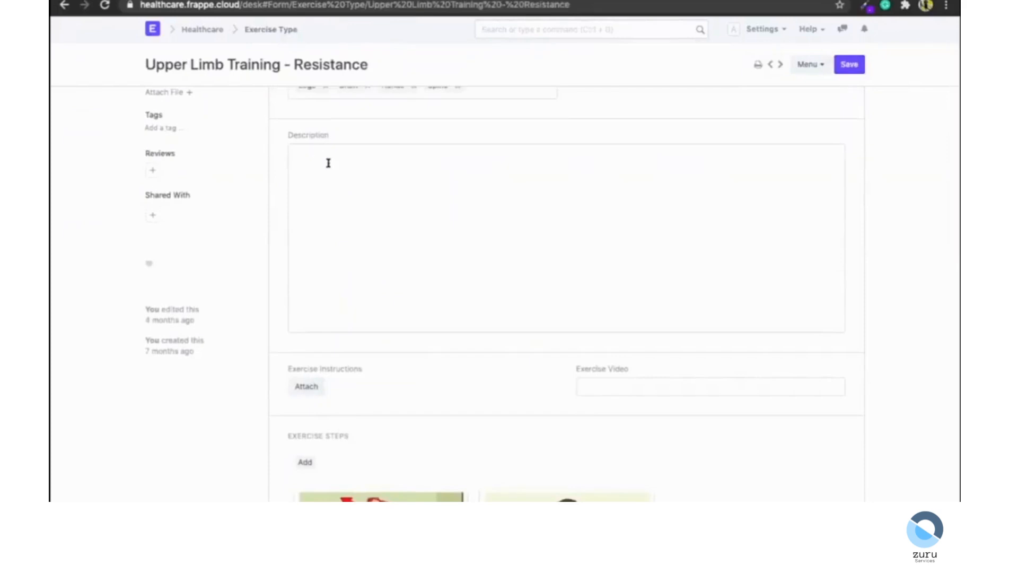
scroll(327, 163, "down", 4)
scroll(191, 317, "down", 3)
scroll(191, 317, "up", 1)
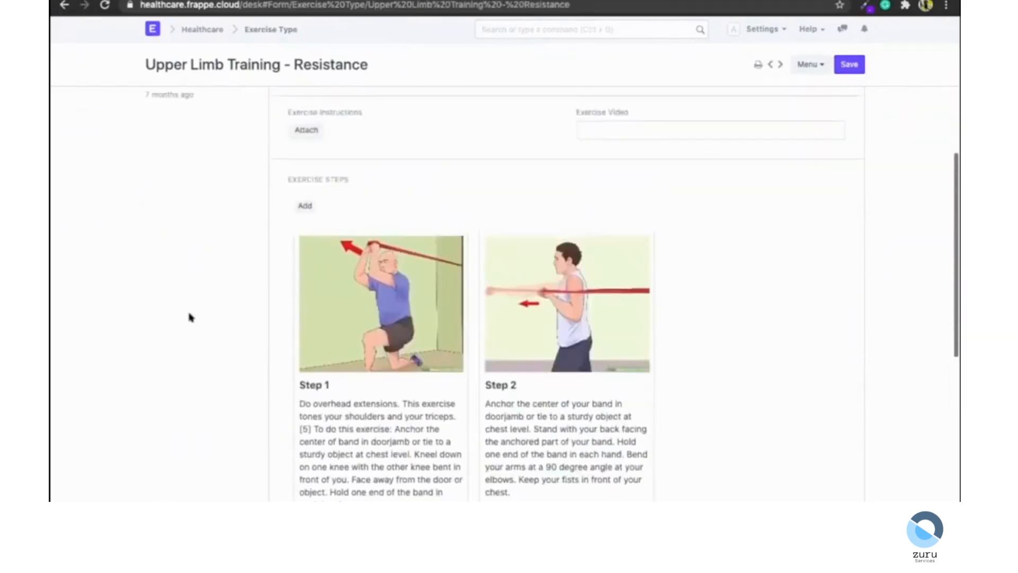
scroll(191, 317, "down", 2)
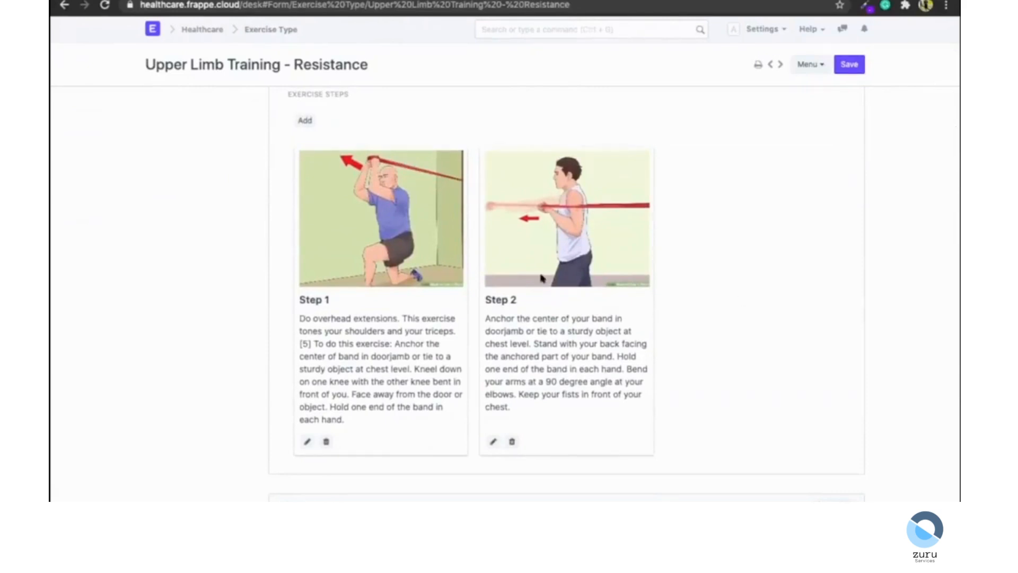
left_click(304, 442)
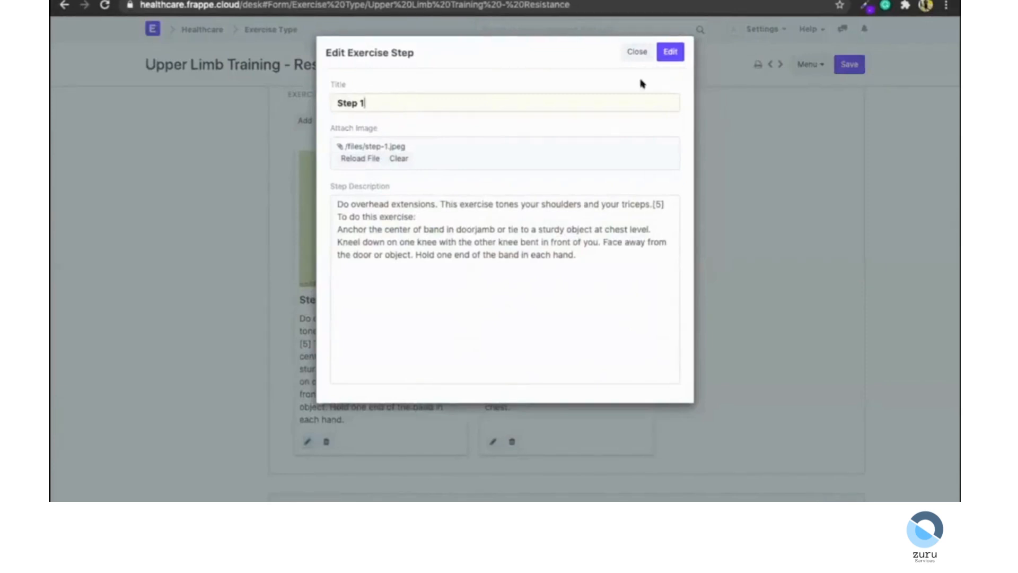
left_click(639, 52)
scroll(117, 299, "up", 10)
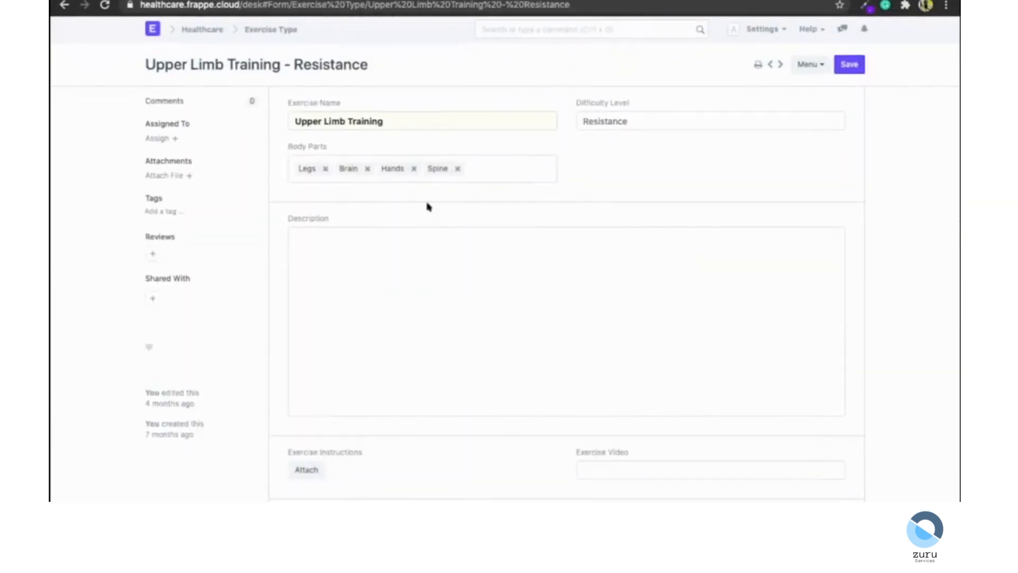
Open the print preview of the Upper Limb Training exercise type and glance at its menu options.
left_click(279, 184)
scroll(448, 265, "down", 3)
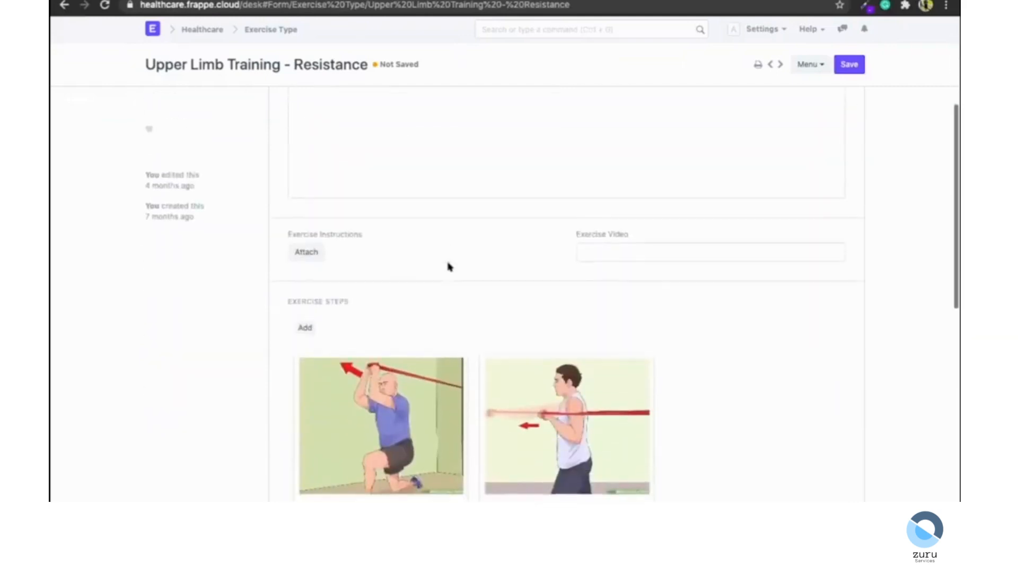
scroll(448, 265, "up", 3)
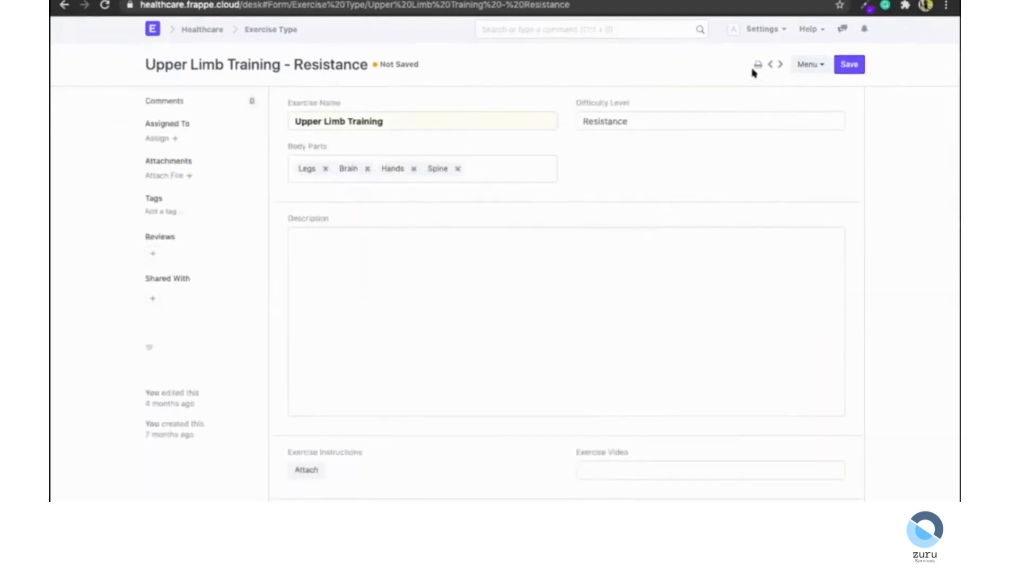
left_click(757, 65)
scroll(615, 337, "down", 3)
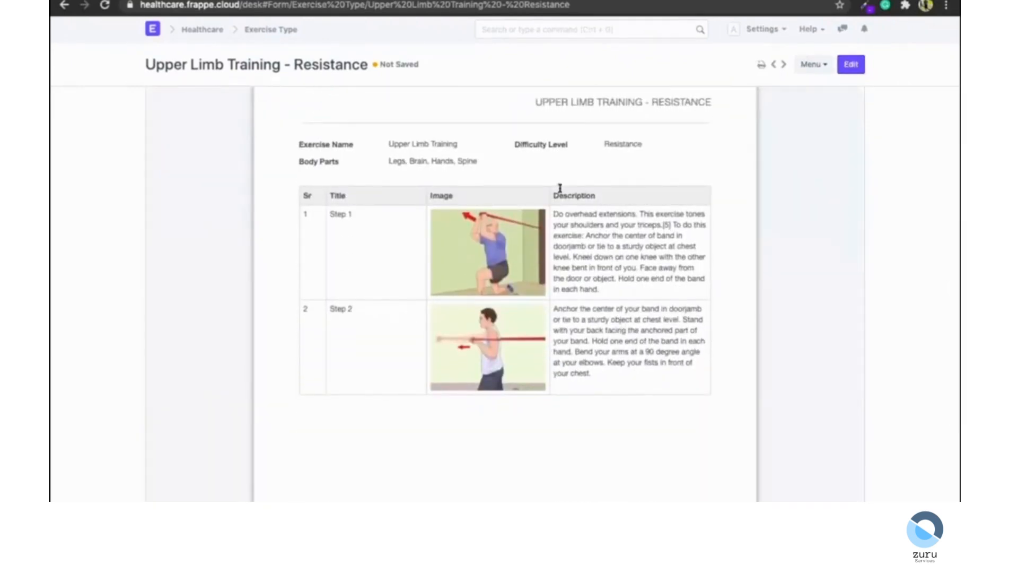
scroll(560, 188, "up", 3)
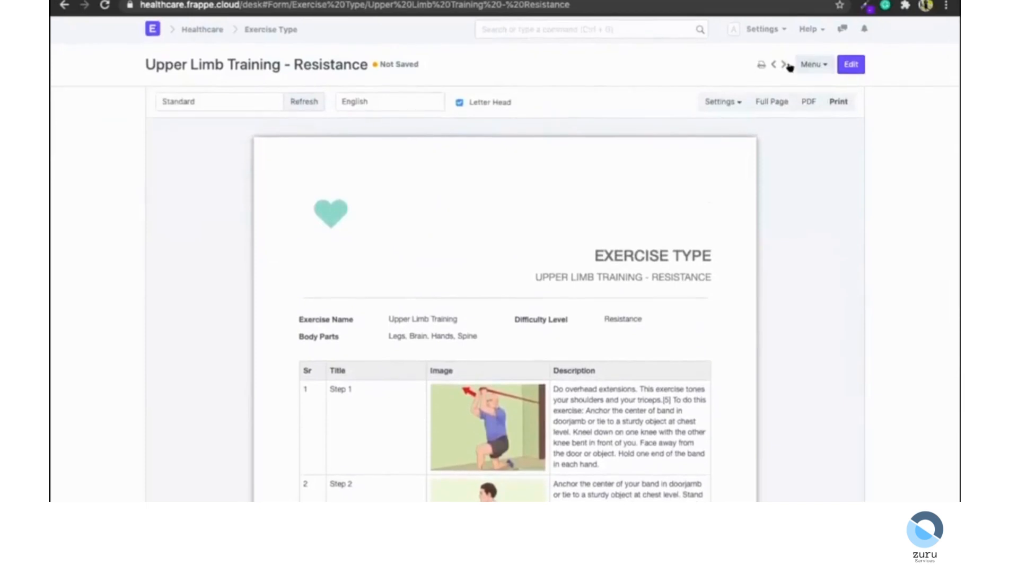
left_click(803, 65)
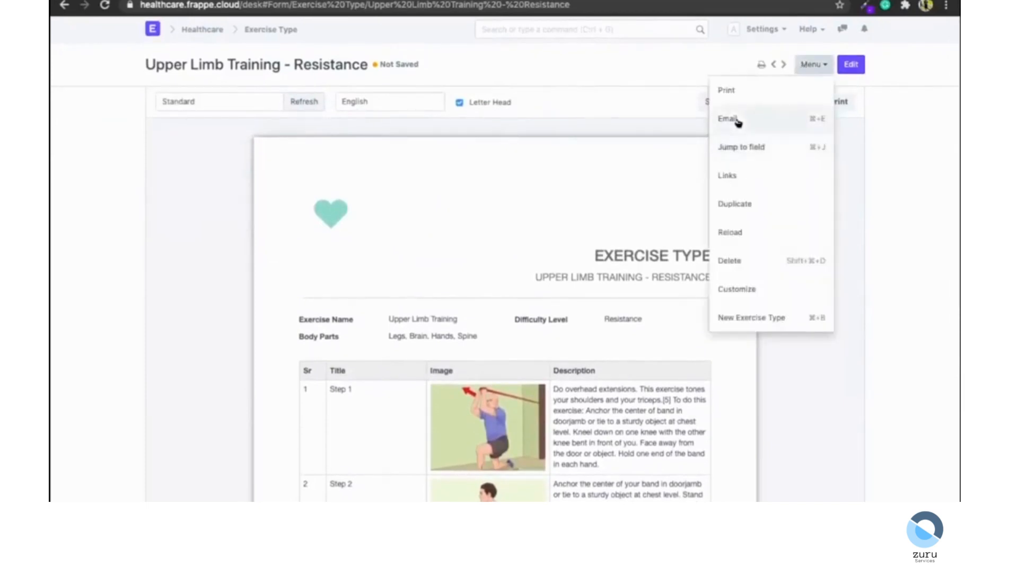
left_click(605, 64)
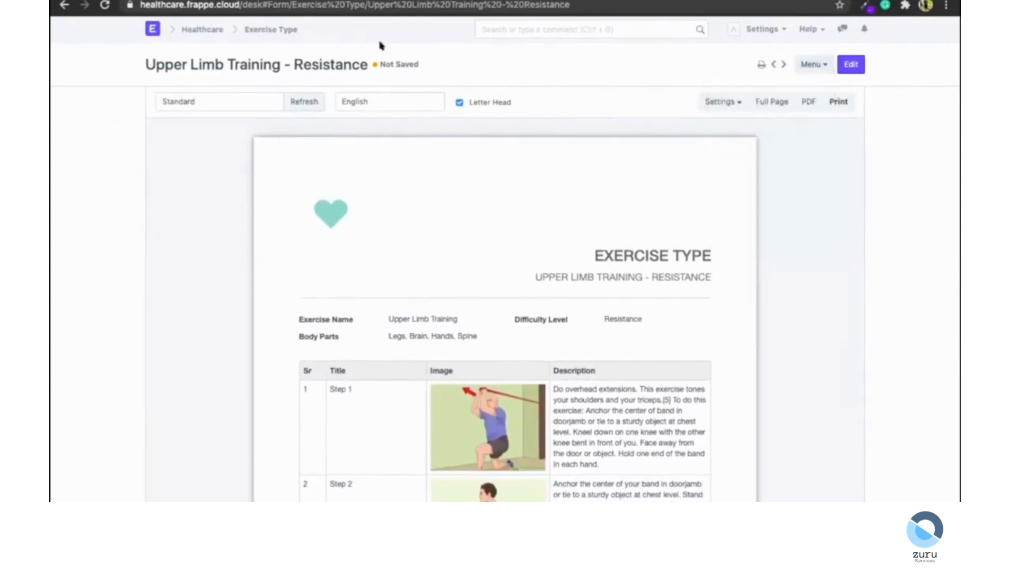
Open the Chart of Accounts through the search bar and expand all accounts.
left_click(256, 30)
left_click(532, 29)
type("charts")
key("BackSpace")
key("Down")
key("Down")
key("Return")
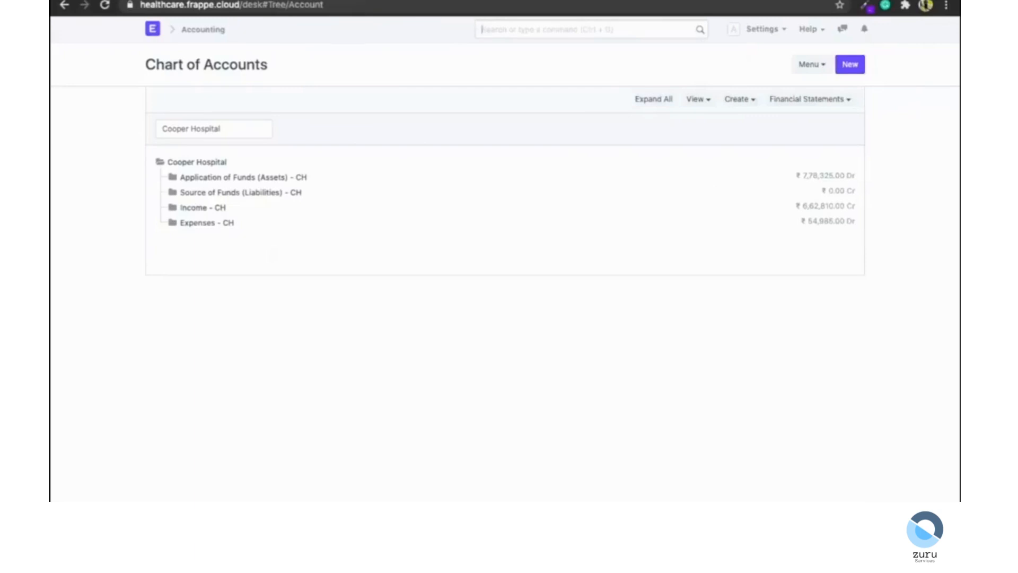
left_click(654, 101)
scroll(377, 171, "down", 1)
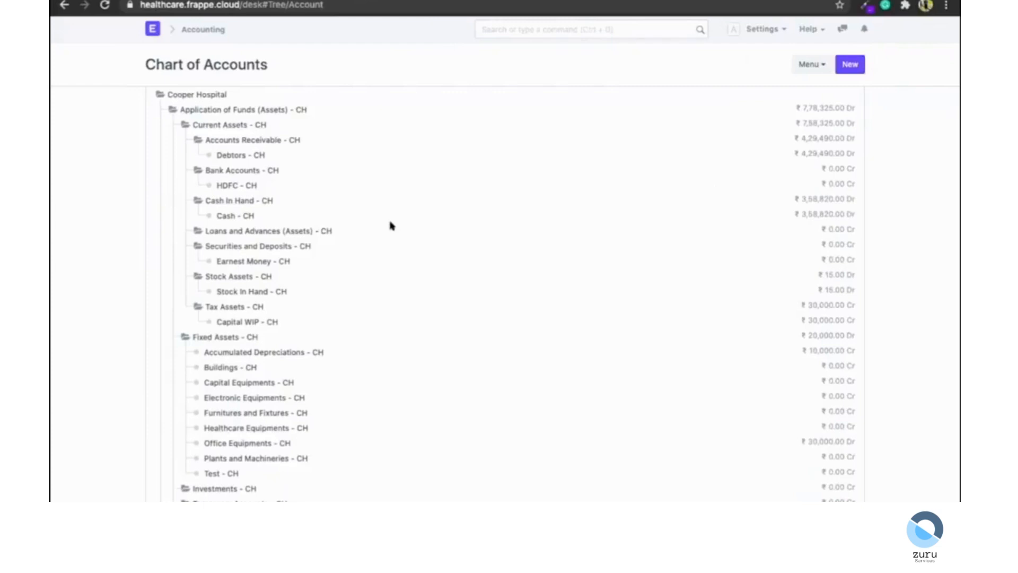
Scroll through the expanded Chart of Accounts and open the Financial Statements options.
scroll(391, 225, "down", 8)
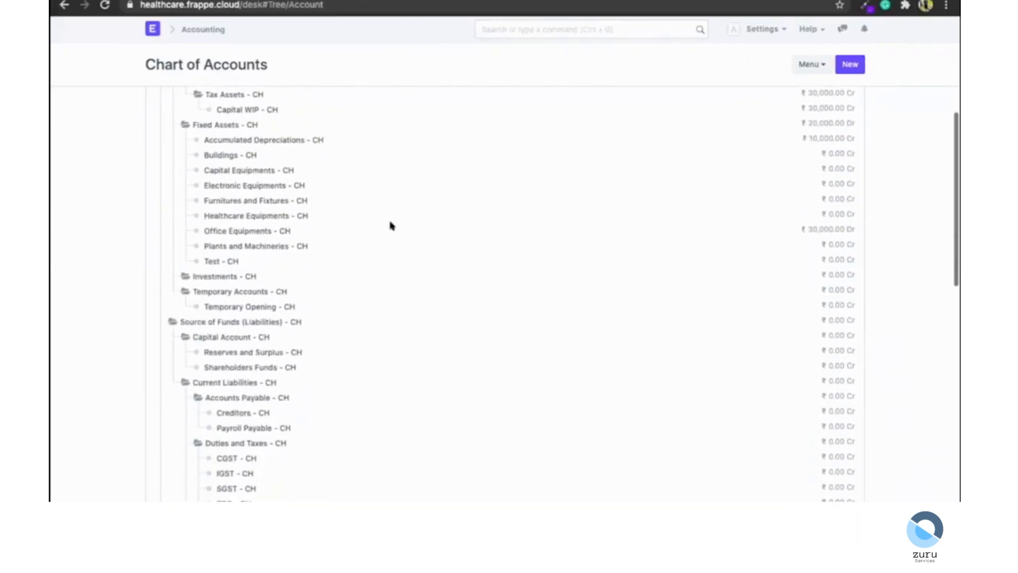
scroll(273, 264, "up", 9)
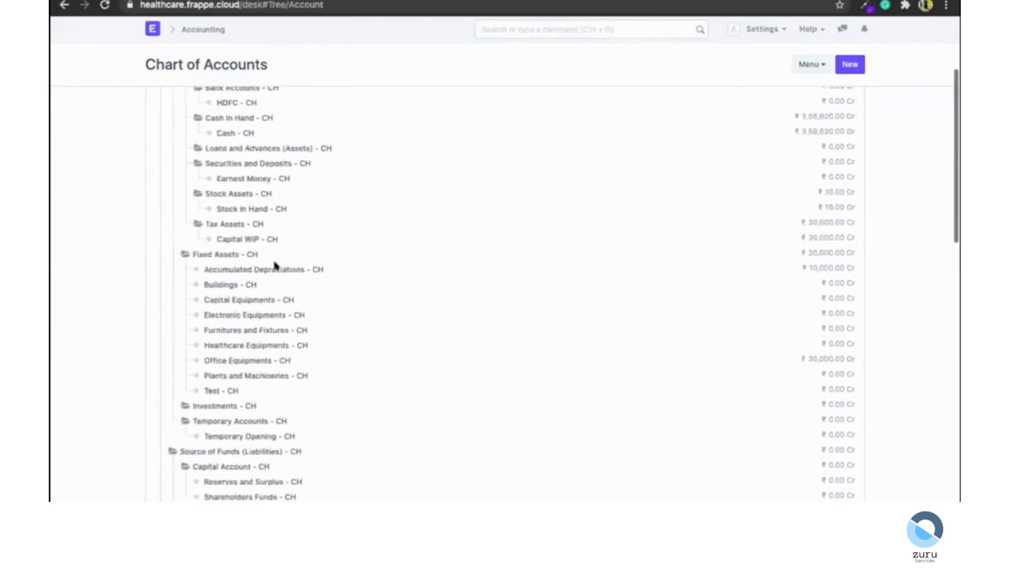
left_click(805, 102)
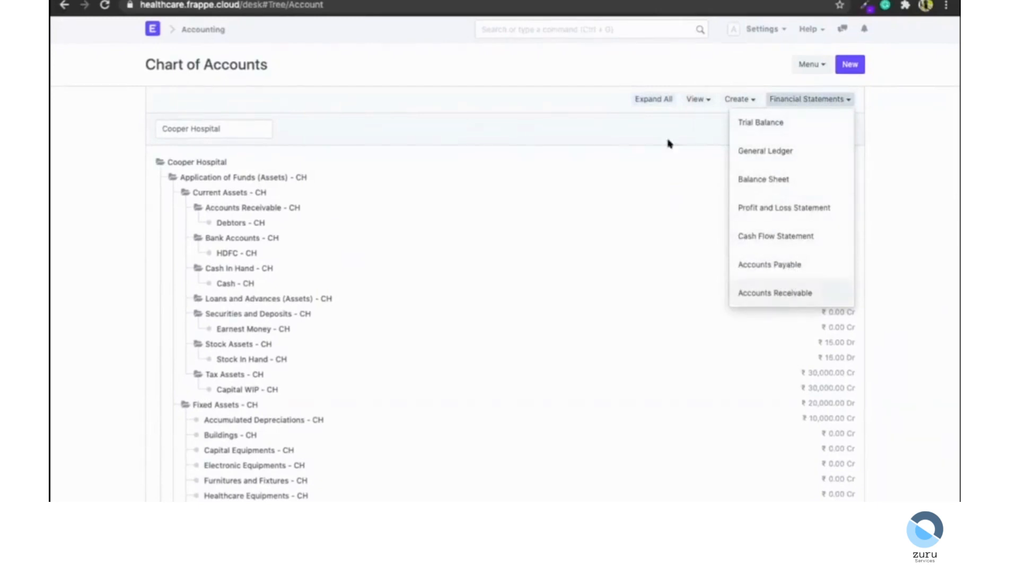
Search for cost, open the Cost Center Tree and expand all cost centers.
left_click(605, 22)
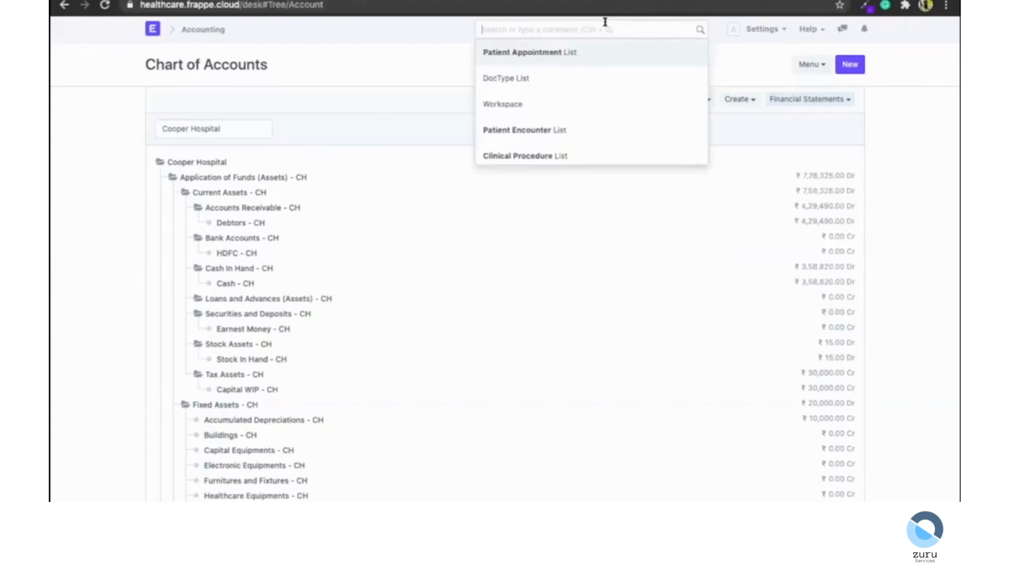
type("cost")
key("Down")
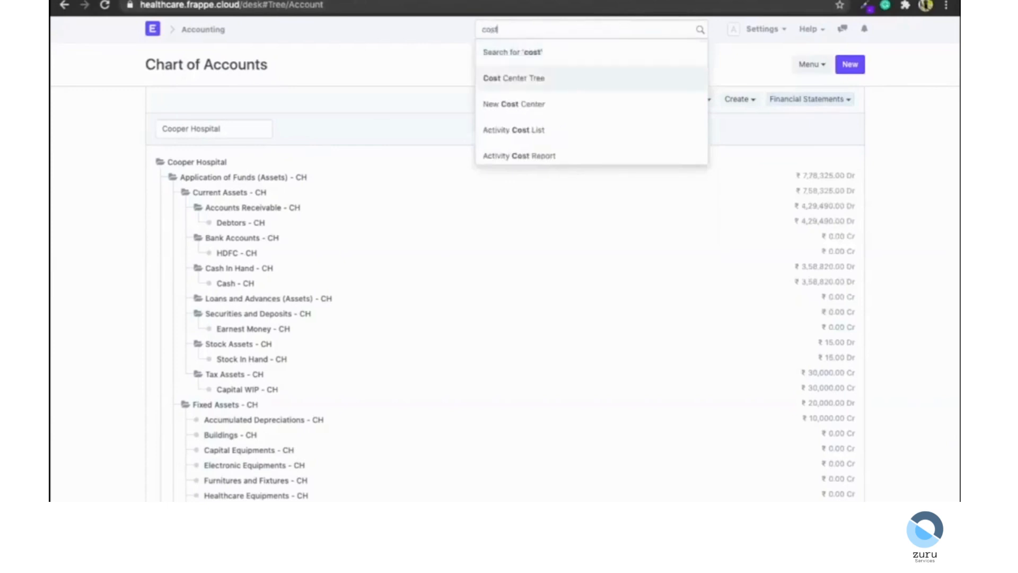
key("Return")
left_click(730, 98)
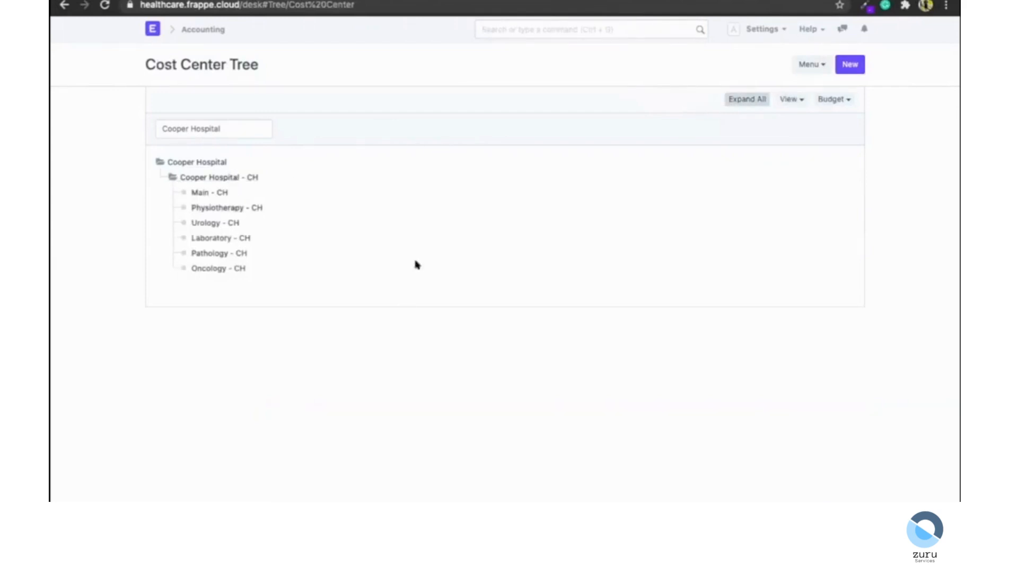
Open the Budget options of the cost center tree and return to the home workspace.
double_click(170, 64)
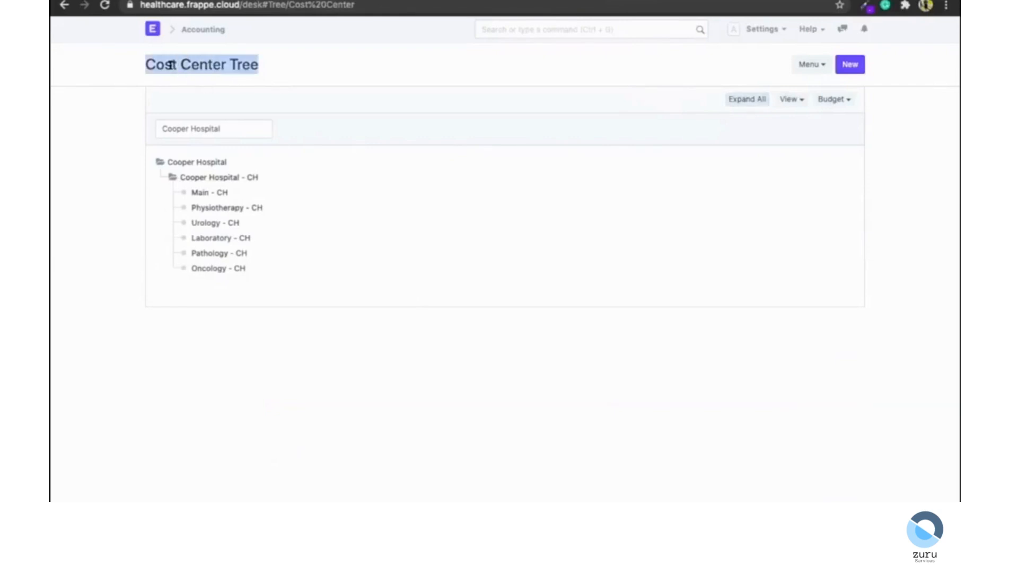
left_click(78, 208)
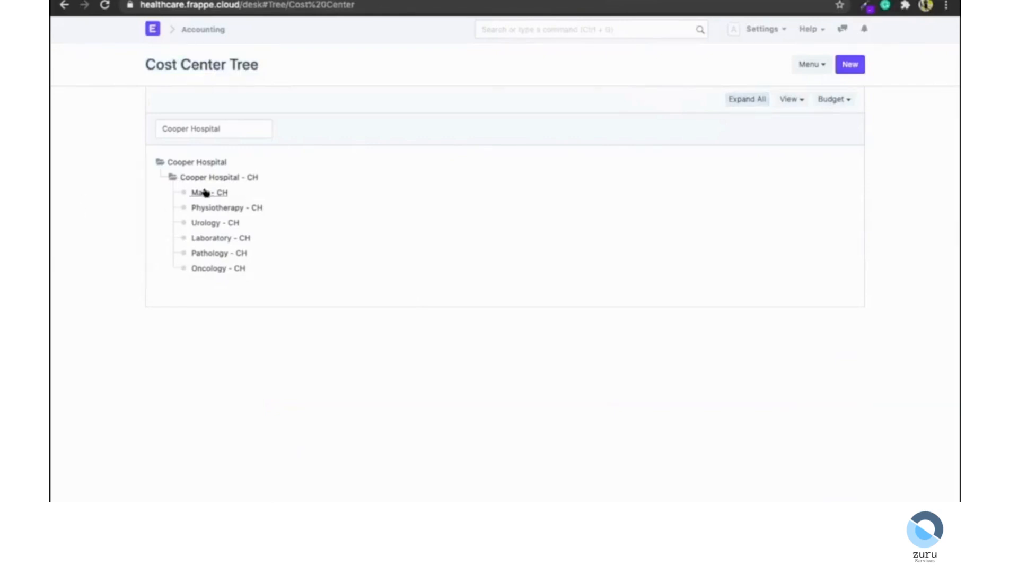
left_click(833, 99)
left_click(154, 30)
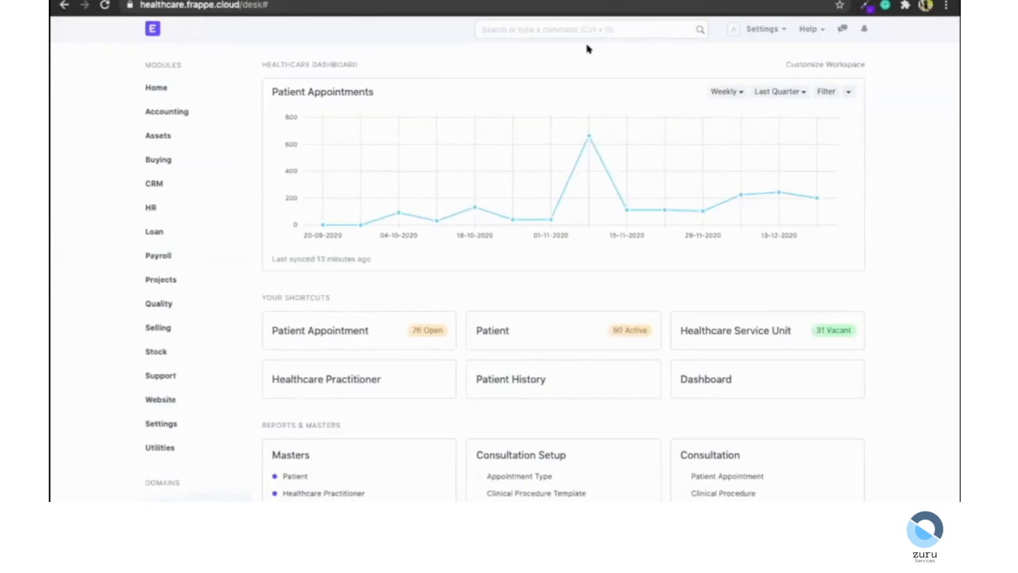
Search for user, open the User list and clear the full-name filter.
left_click(579, 32)
type("user")
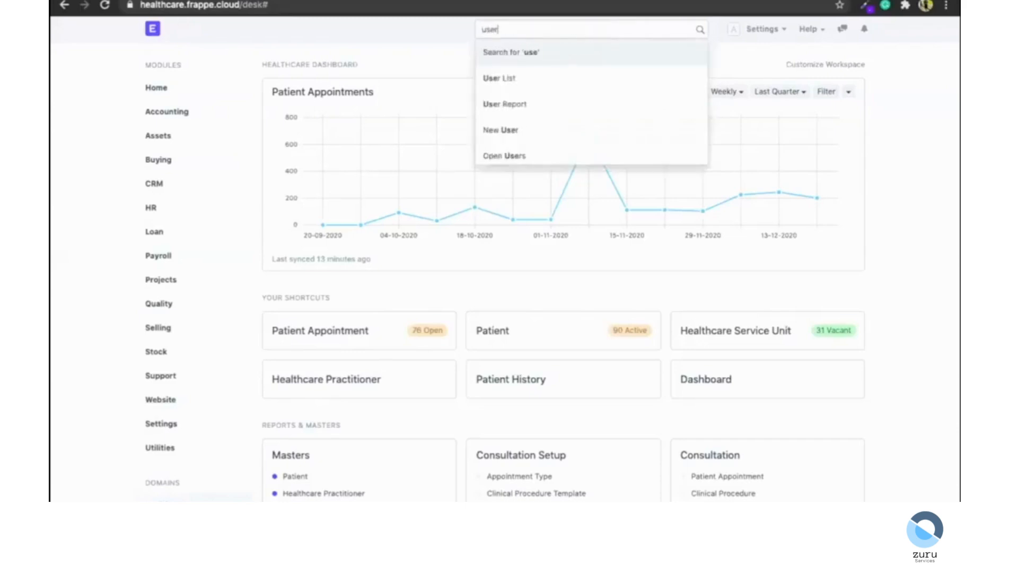
key("Down")
key("Return")
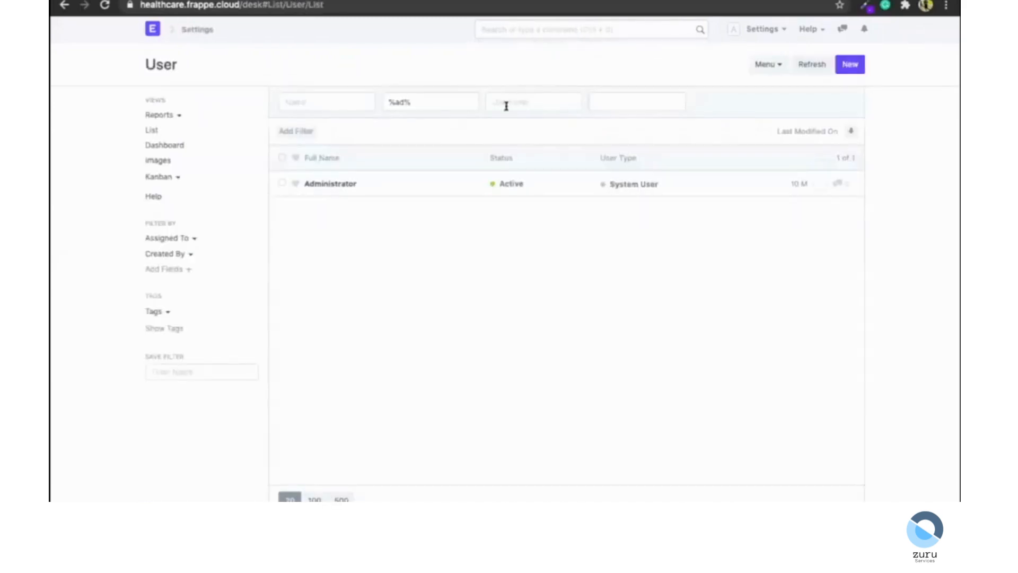
left_click(403, 105)
key("ctrl+a")
key("BackSpace")
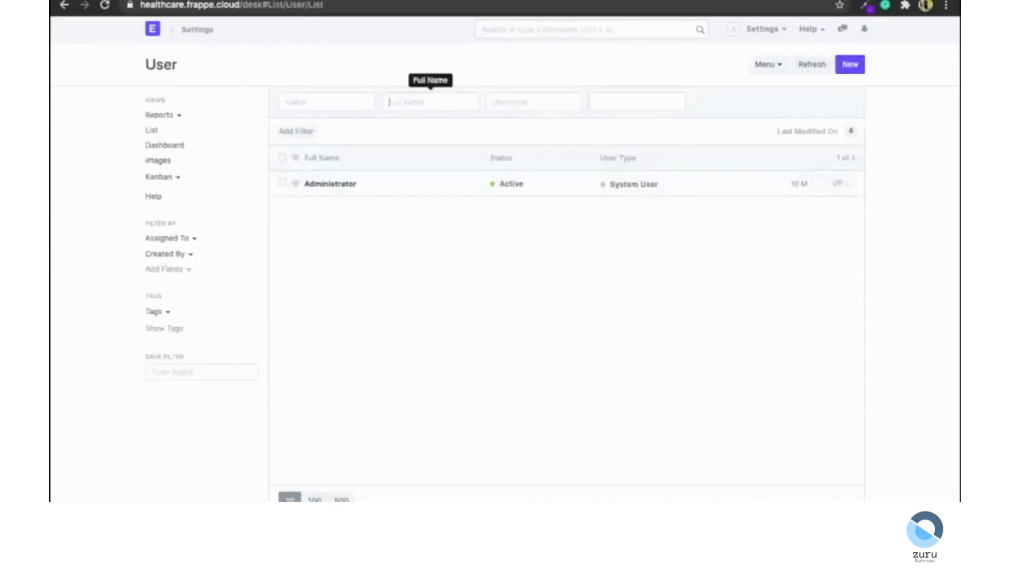
Open a user's record and view the permissions of its Laboratory User role.
left_click(324, 208)
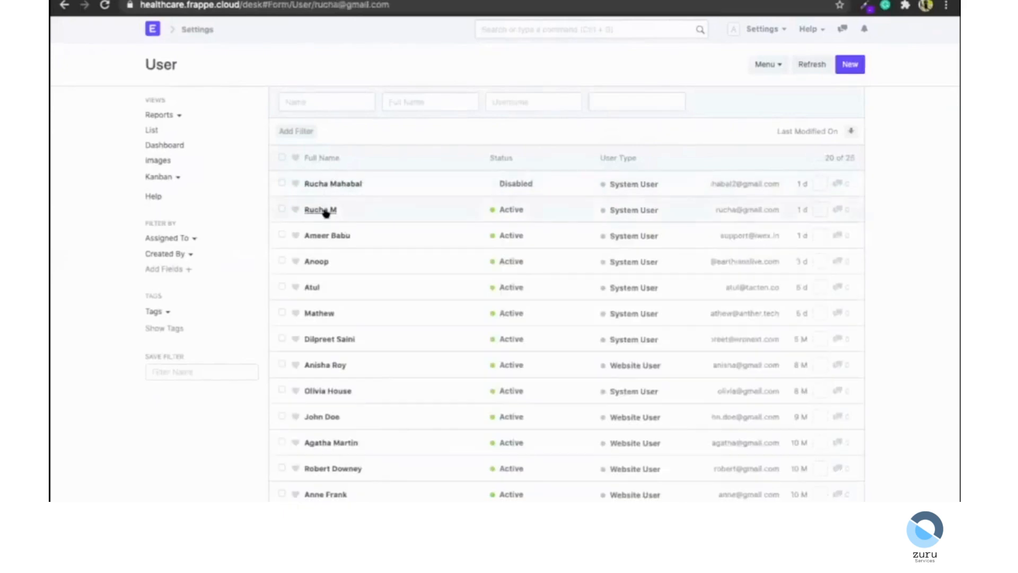
scroll(208, 237, "down", 5)
scroll(207, 237, "down", 6)
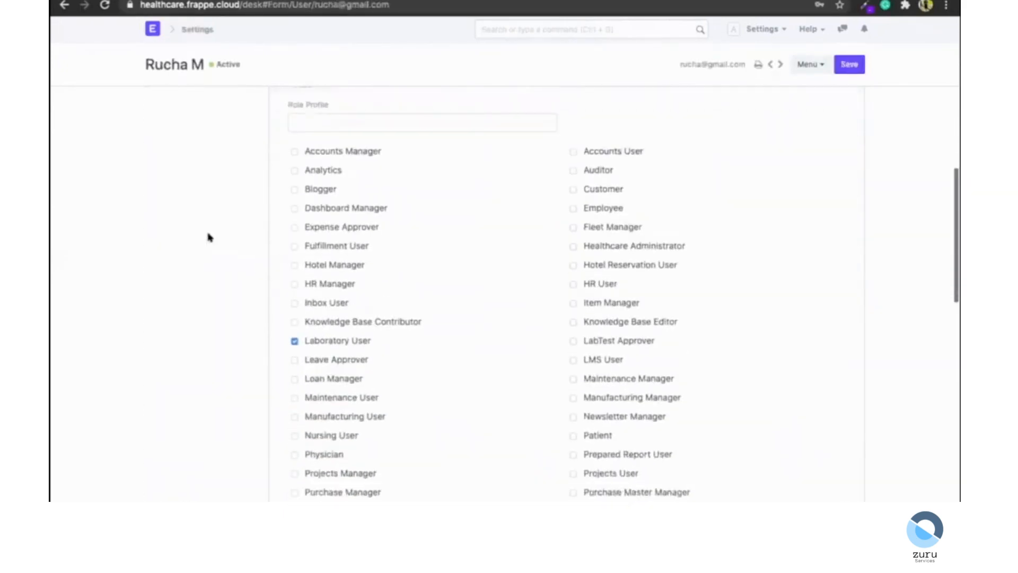
scroll(316, 290, "down", 1)
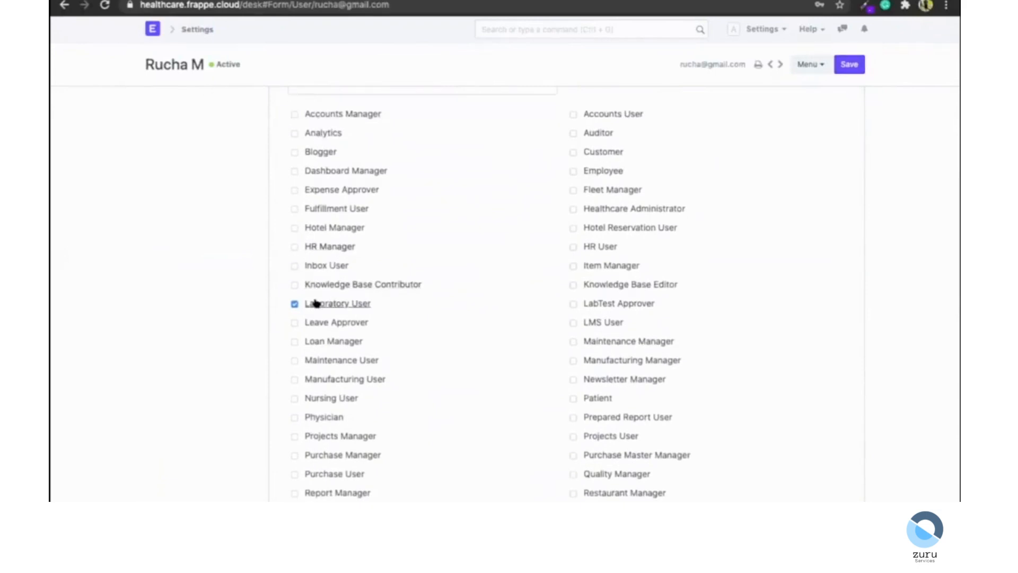
left_click(316, 302)
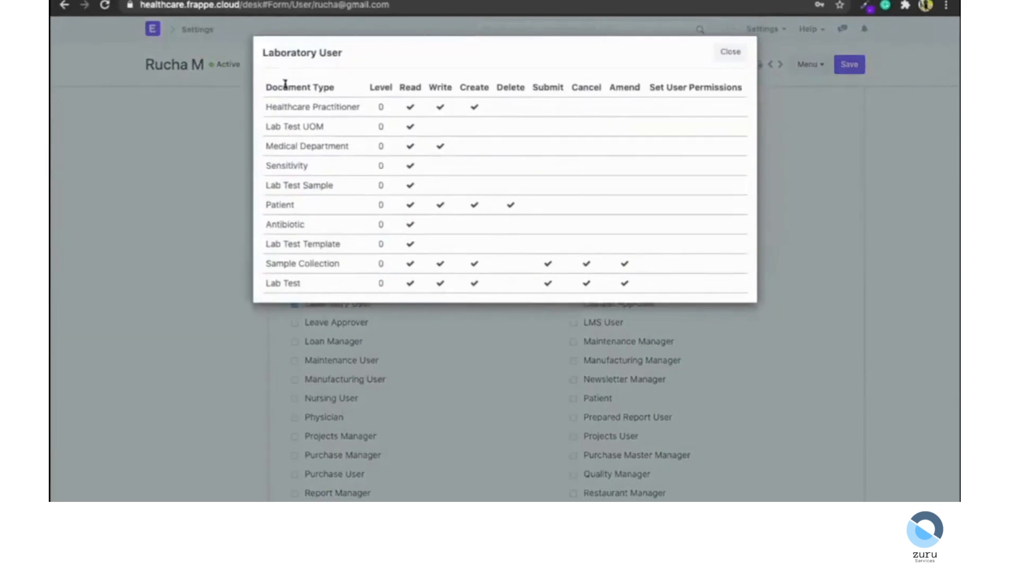
left_click(722, 53)
Review the user's allowed modules section.
scroll(206, 316, "down", 10)
left_click(313, 259)
scroll(334, 382, "down", 3)
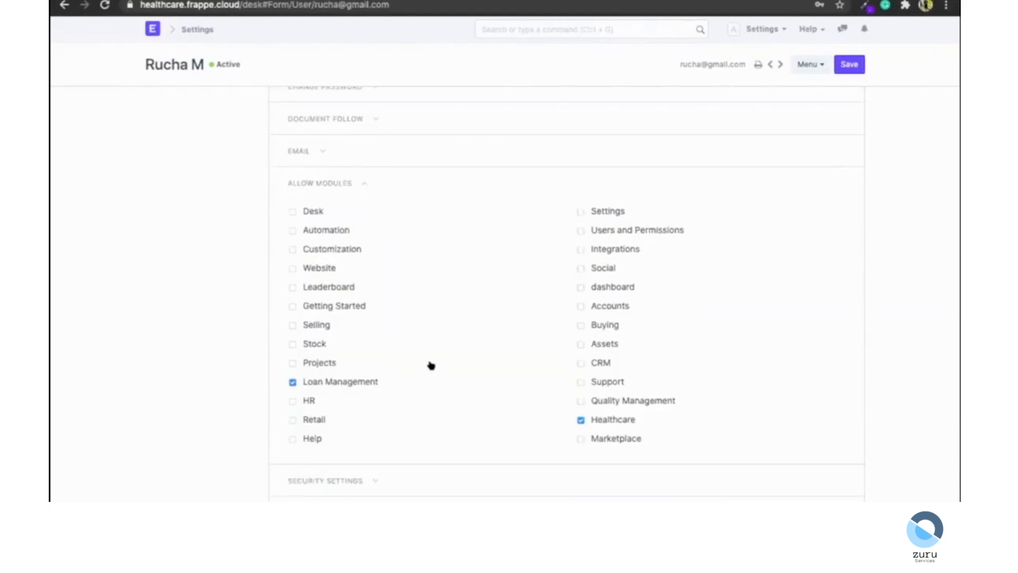
scroll(218, 341, "up", 15)
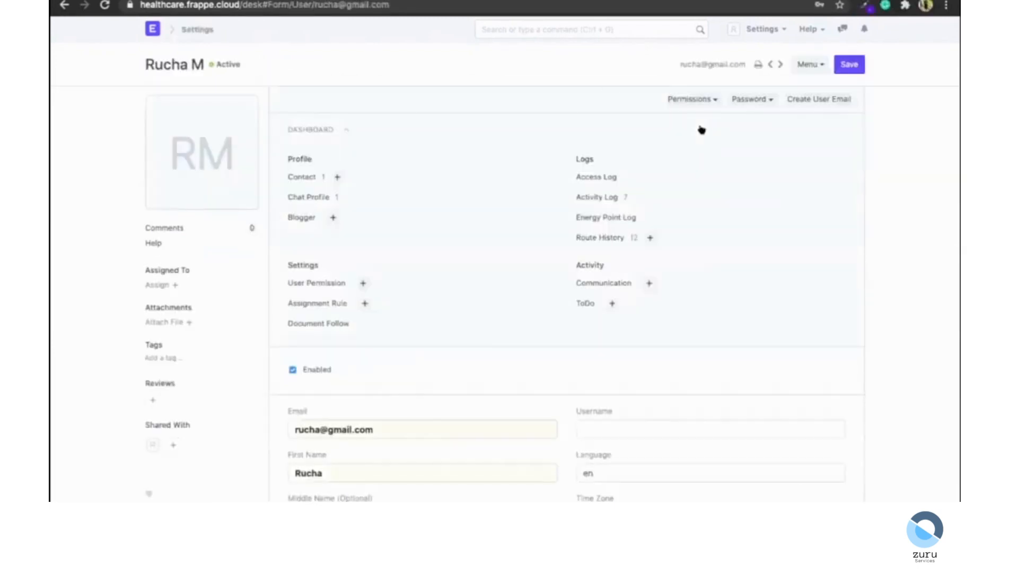
Search for workflow and open the Lab Test Approval workflow.
left_click(182, 30)
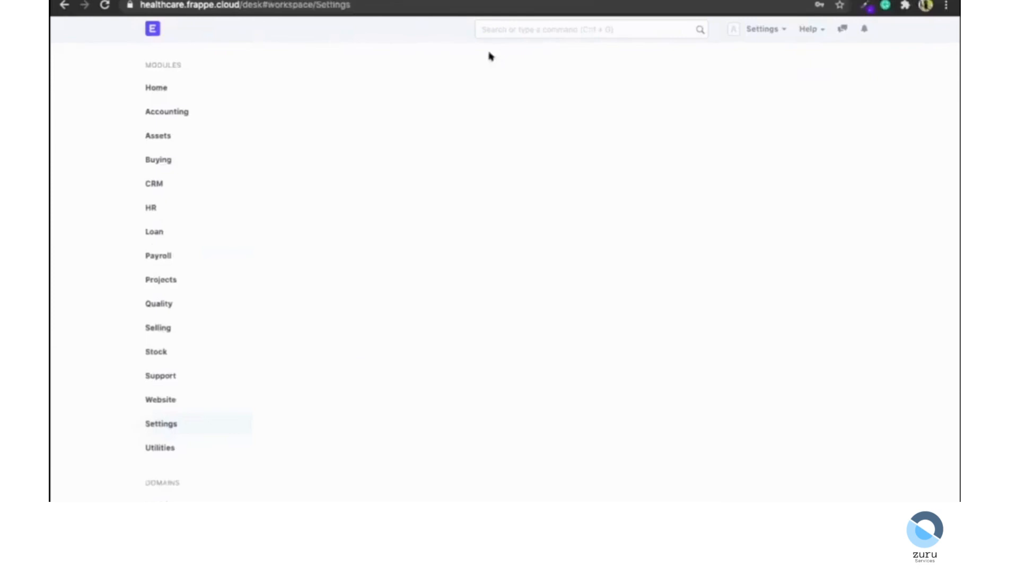
left_click(497, 35)
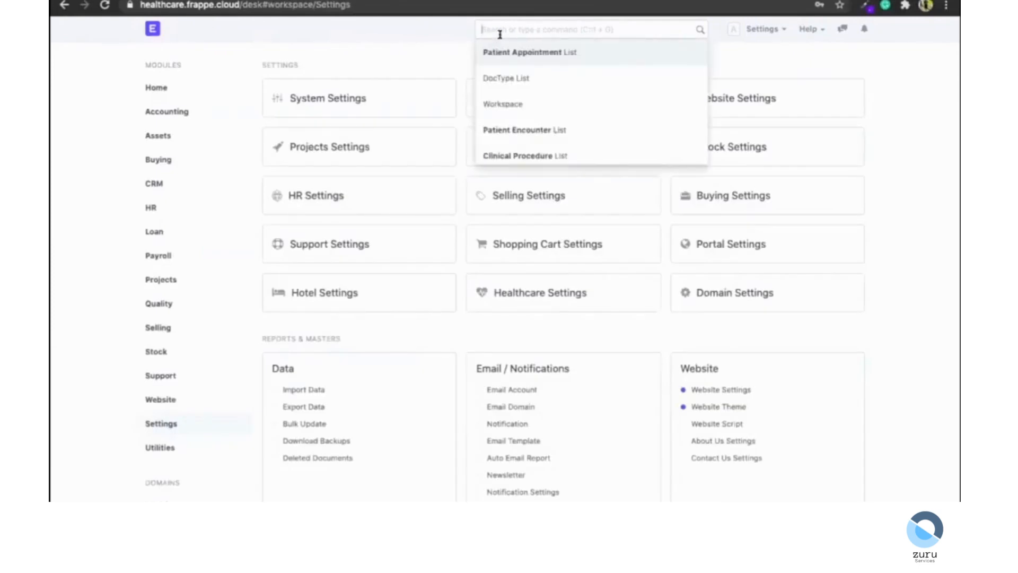
type("worflo")
key("Down")
key("Return")
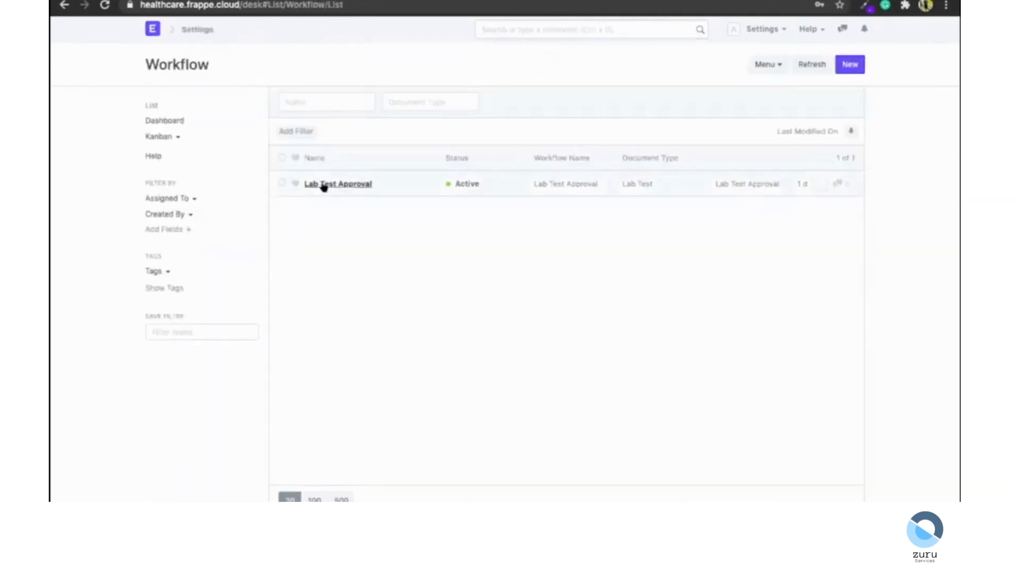
left_click(323, 184)
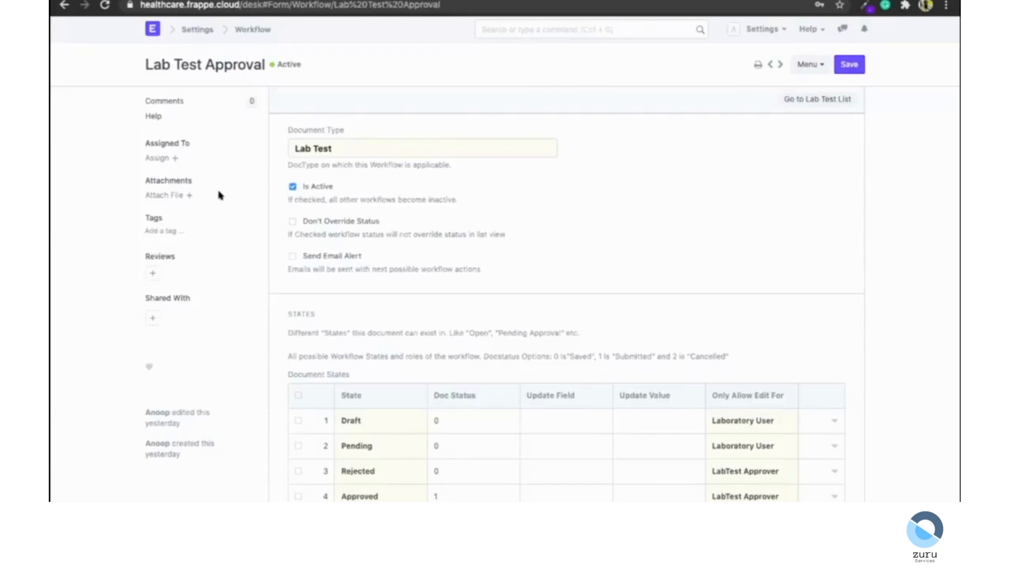
Examine the workflow's document states and transition rules.
scroll(220, 195, "down", 5)
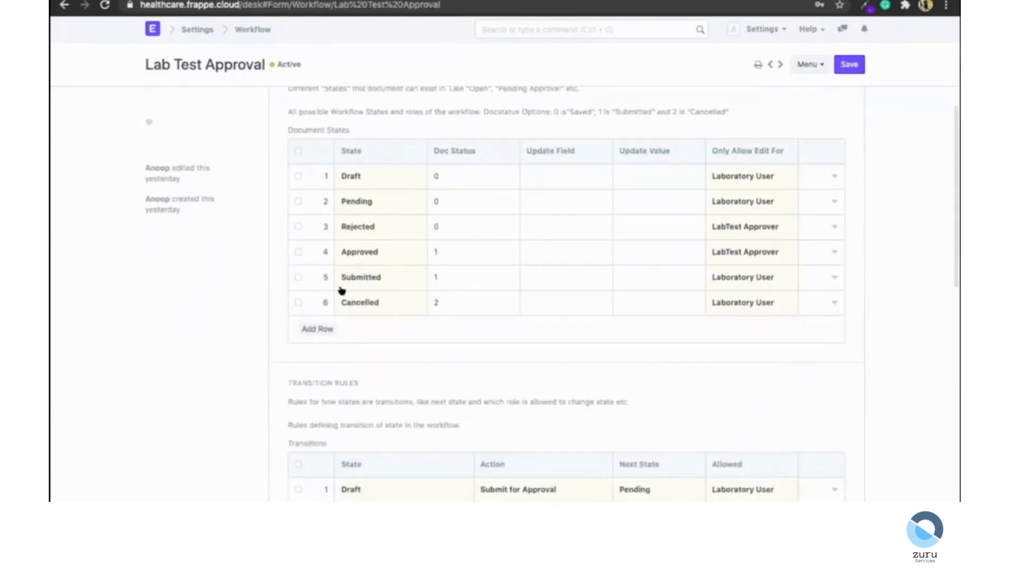
scroll(341, 291, "up", 2)
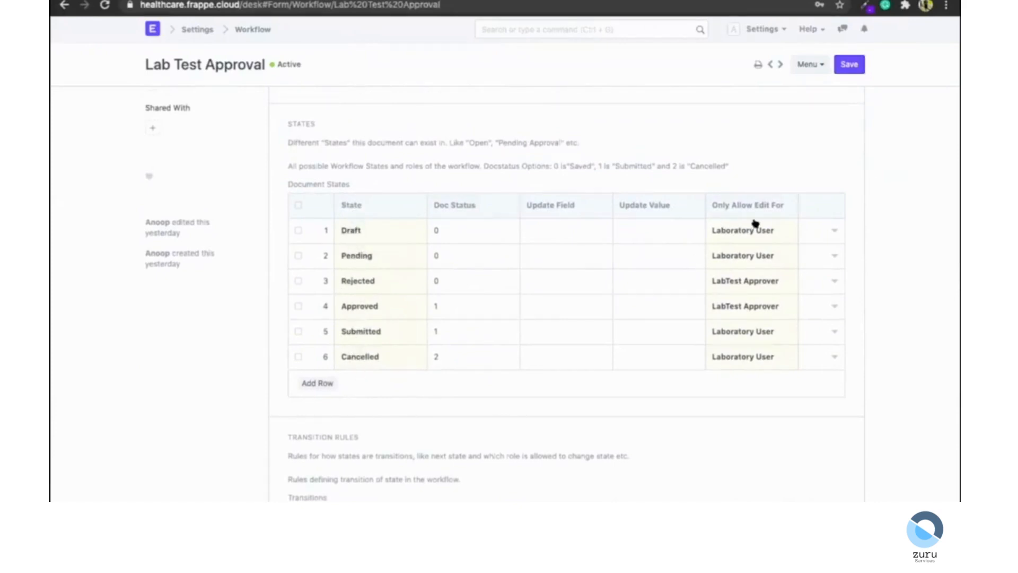
scroll(750, 360, "down", 2)
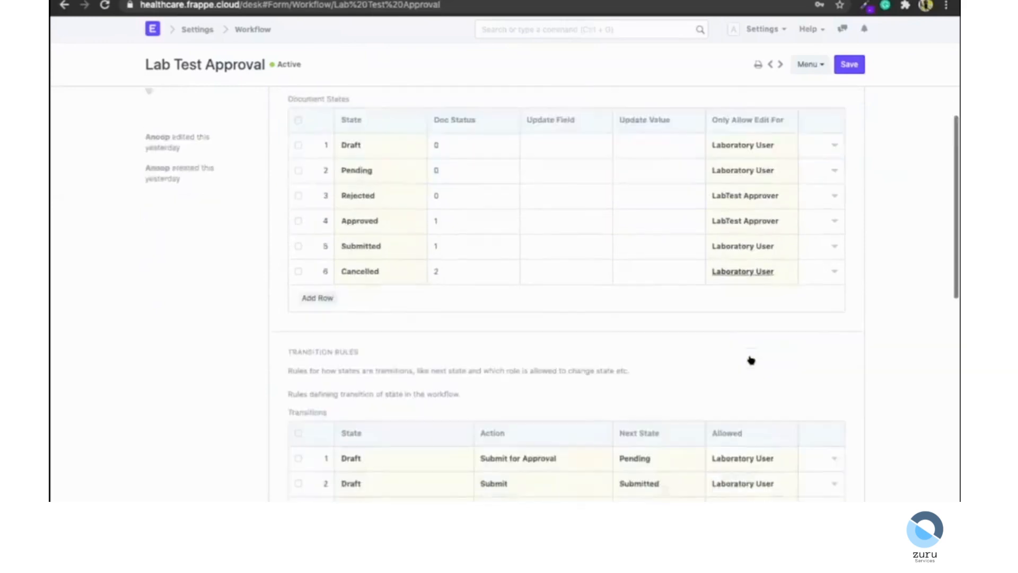
scroll(750, 360, "down", 4)
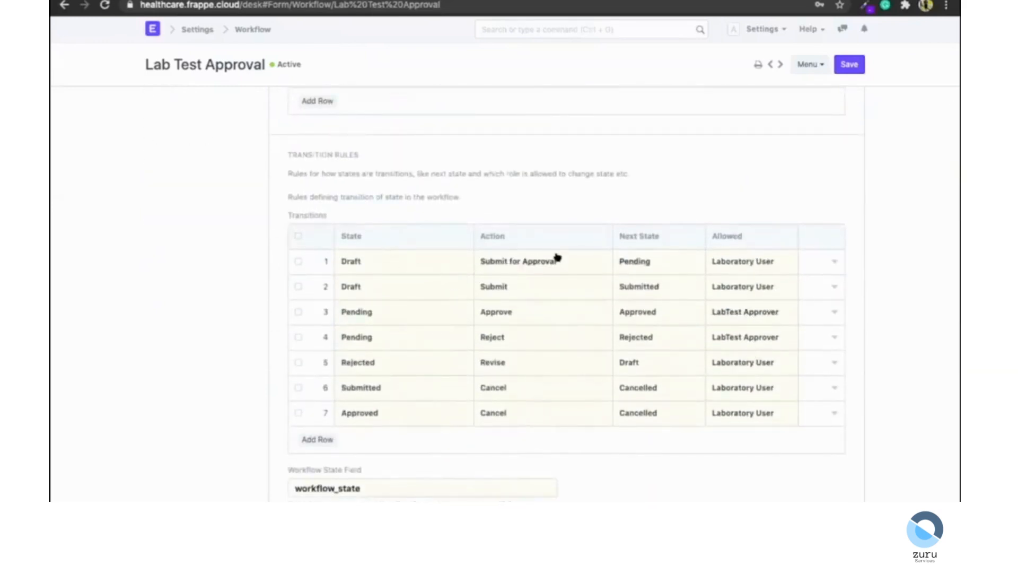
scroll(554, 257, "down", 2)
scroll(554, 257, "up", 12)
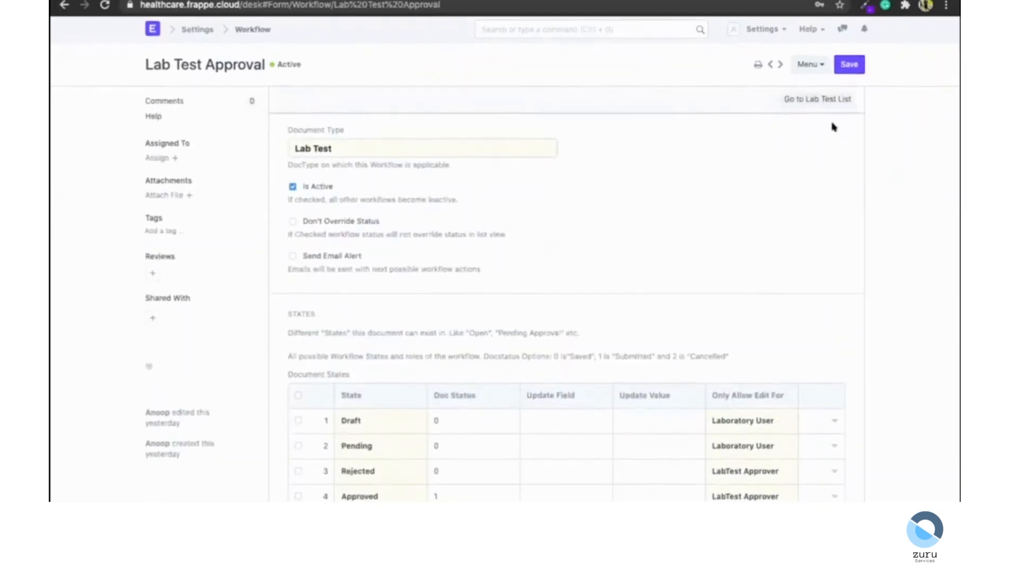
Create and save a new lab test using the Insulin Resistance template for the chosen patient.
left_click(817, 99)
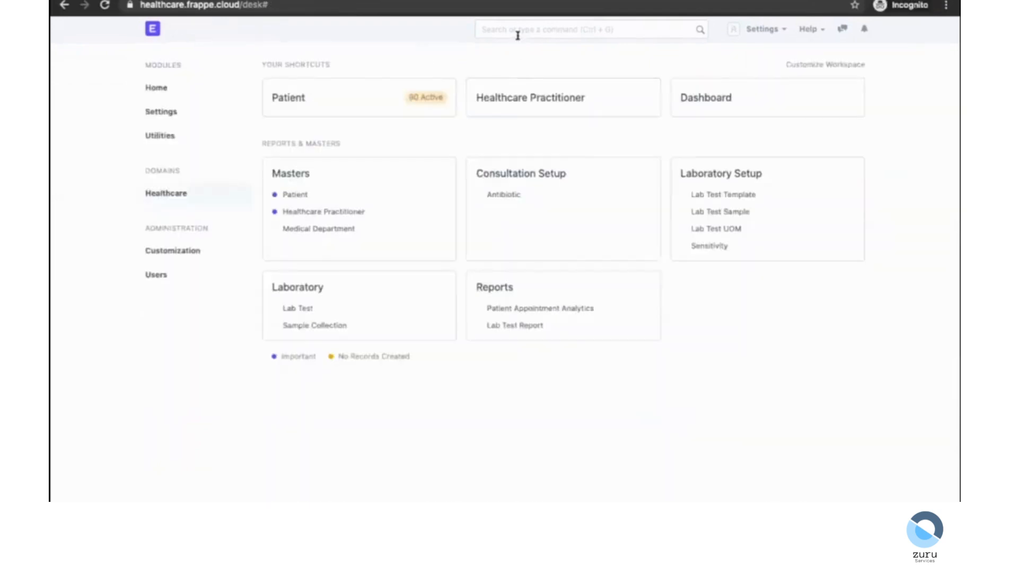
left_click(517, 35)
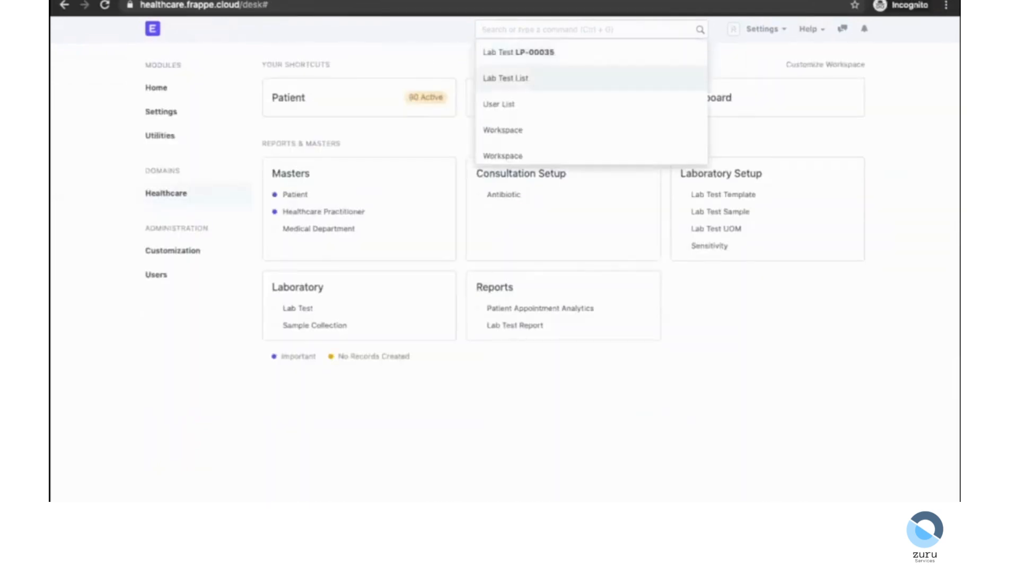
left_click(505, 78)
left_click(859, 63)
left_click(377, 184)
left_click(329, 212)
left_click(325, 342)
type("anne")
key("Return")
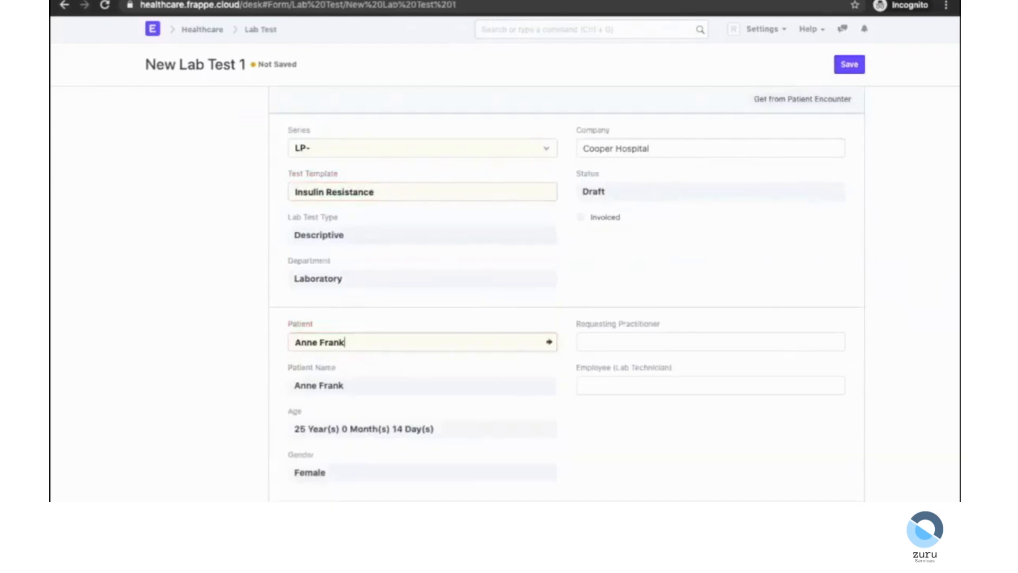
scroll(513, 396, "down", 3)
left_click(850, 65)
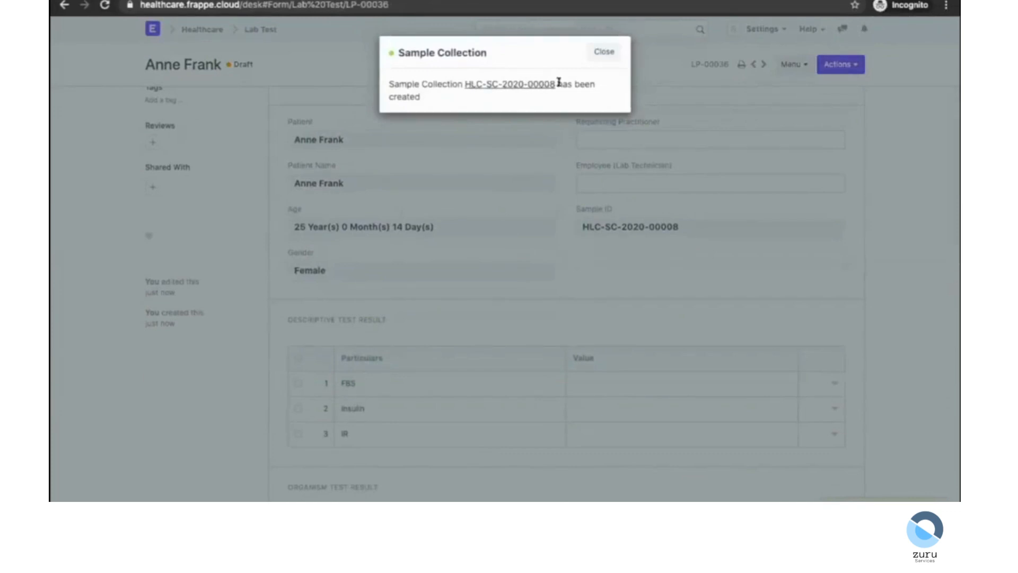
left_click(615, 51)
Enter the descriptive test results: FBS 12, Insulin 13 and IR 14.
scroll(564, 317, "down", 1)
scroll(564, 317, "down", 1)
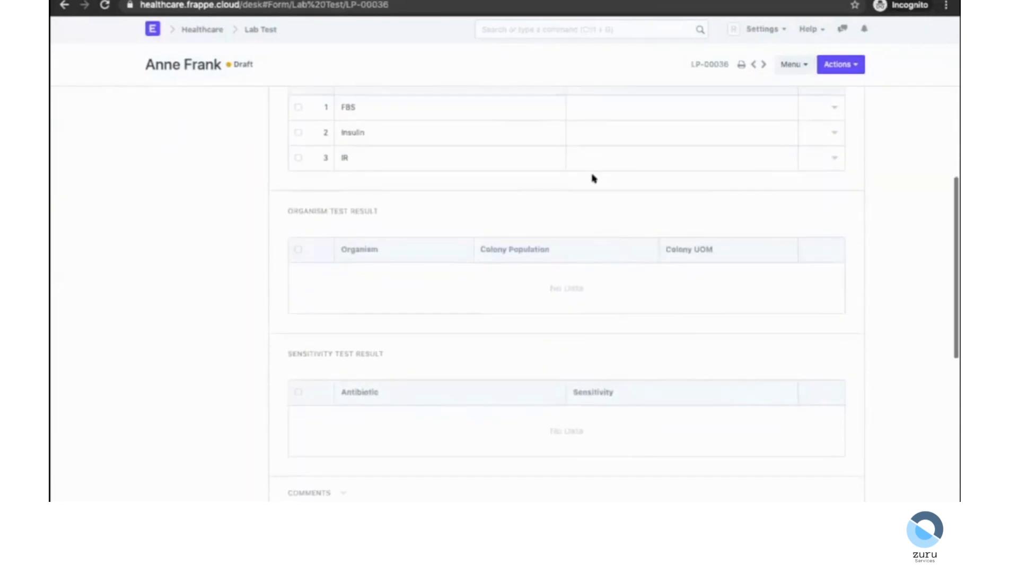
left_click(582, 104)
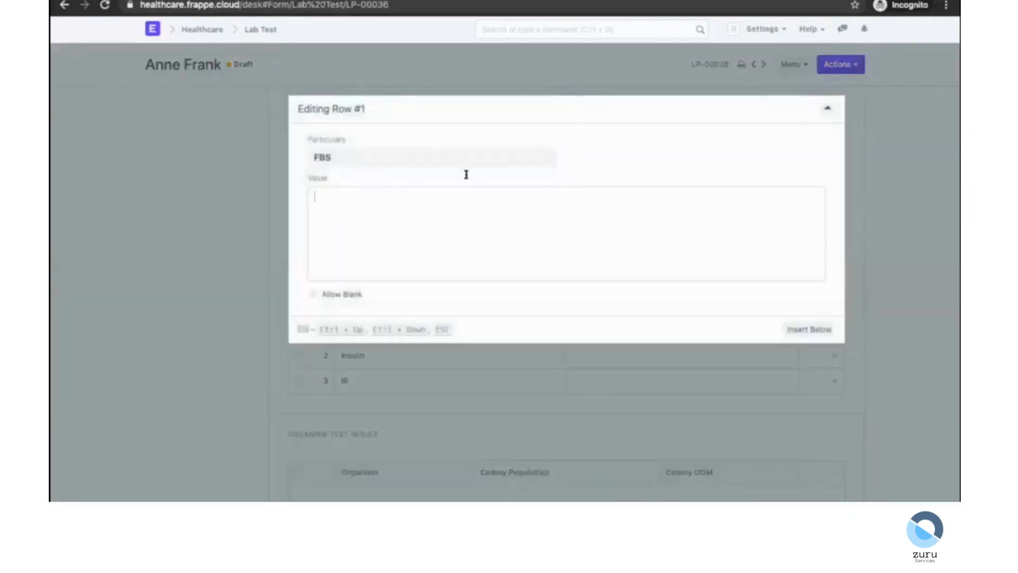
left_click(200, 227)
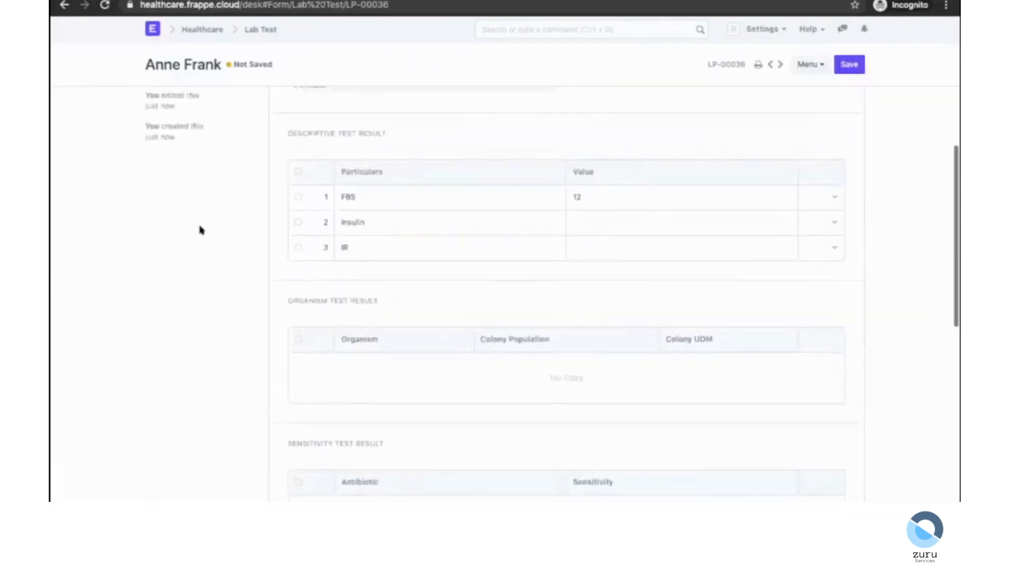
left_click(631, 246)
type("13")
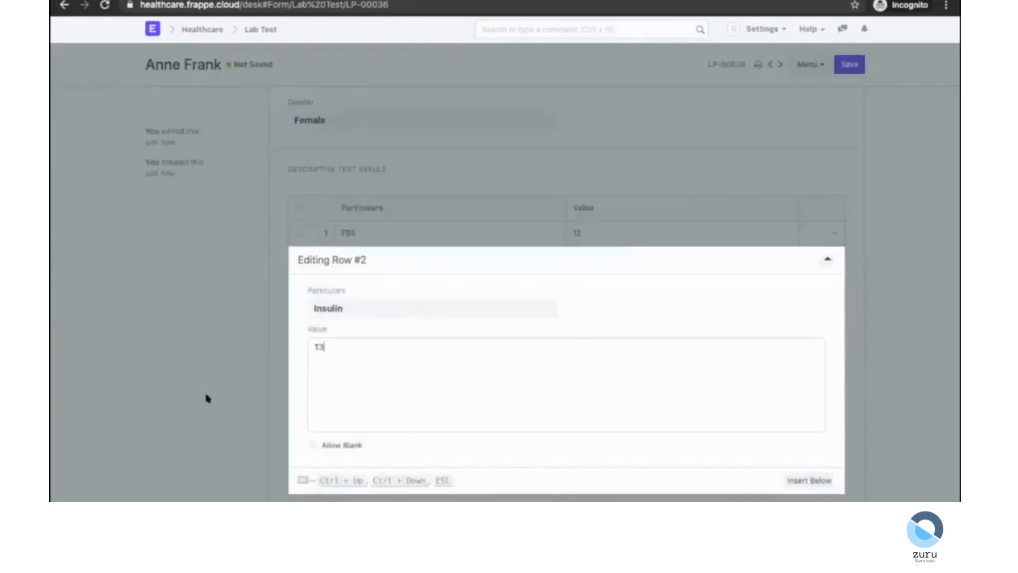
left_click(207, 397)
left_click(602, 136)
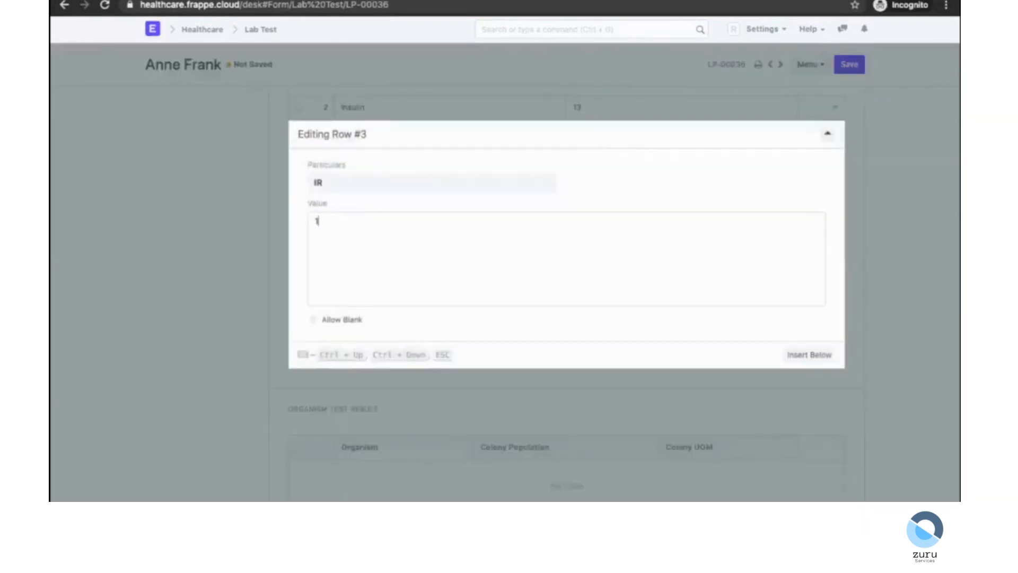
Save the lab test and apply the workflow action that sends it for approval.
left_click(893, 44)
left_click(837, 73)
scroll(582, 281, "up", 10)
left_click(838, 65)
left_click(811, 89)
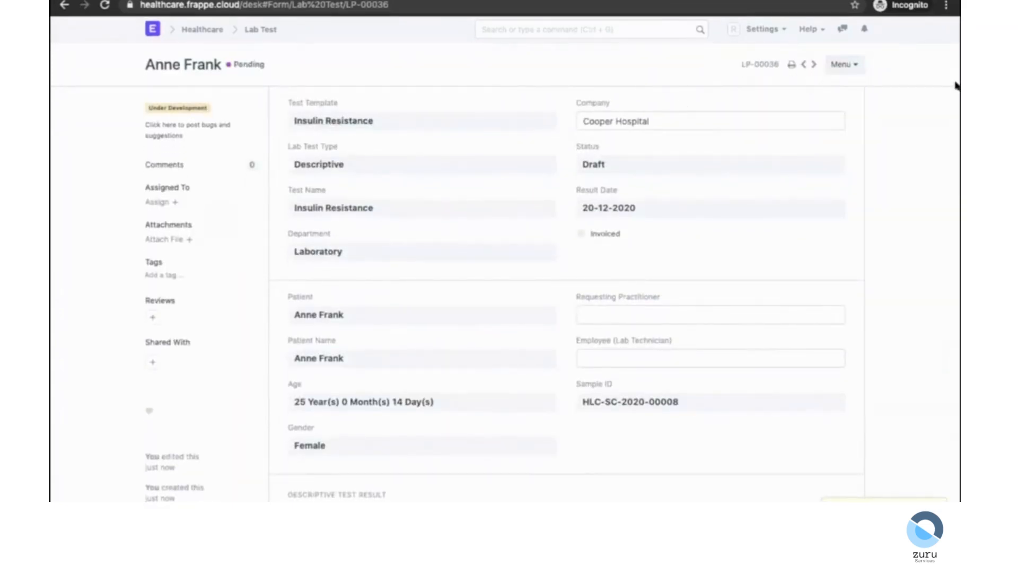
Open the pending Anne Frank lab test LP-00036 in the approver's session and reject it.
left_click(837, 64)
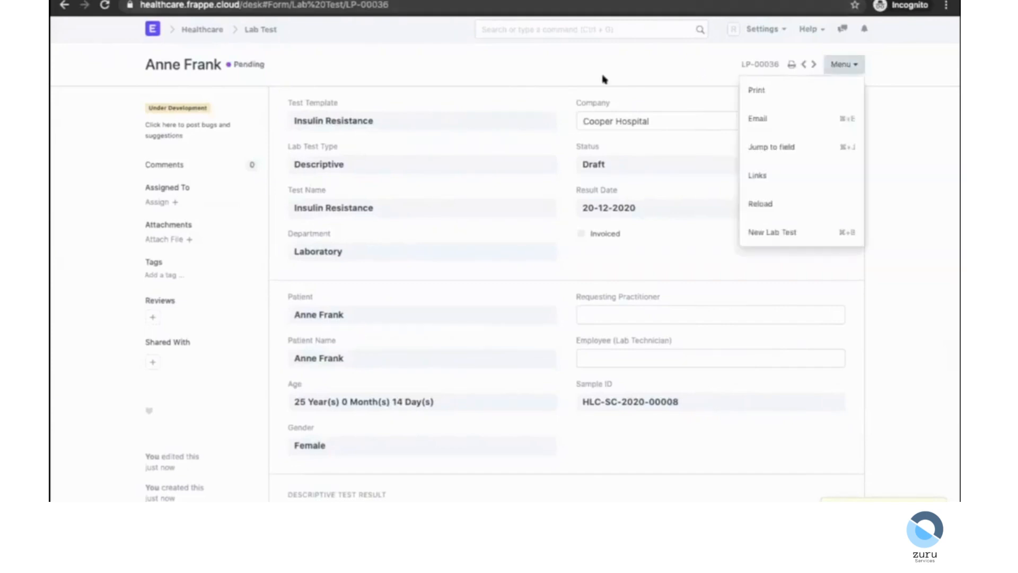
left_click(607, 80)
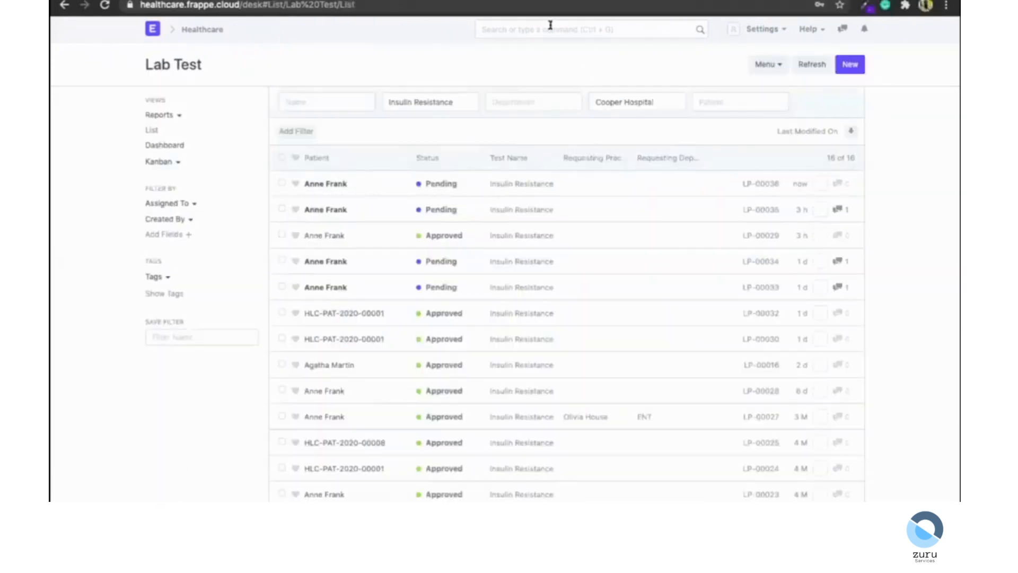
left_click(341, 183)
scroll(486, 159, "down", 10)
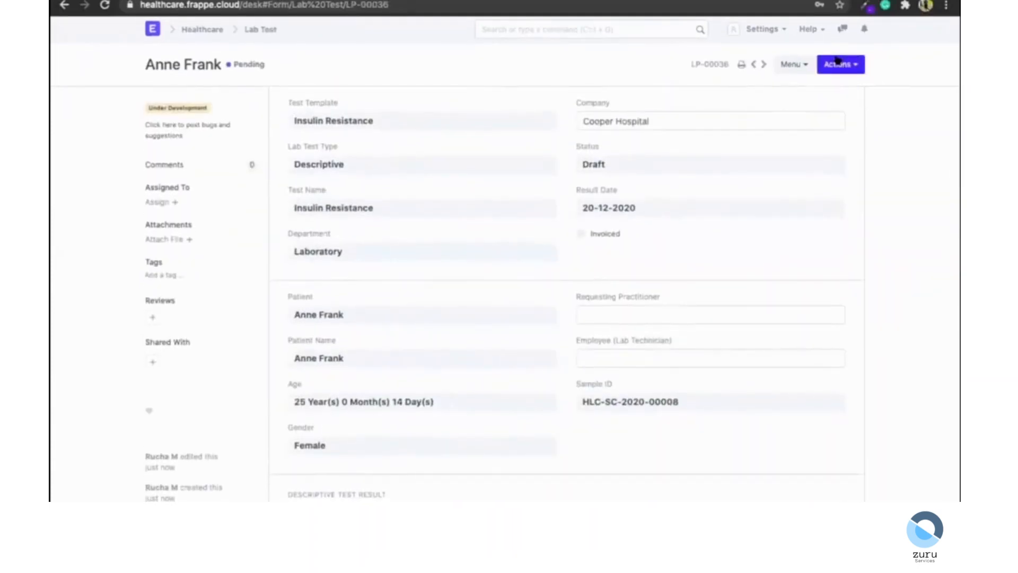
left_click(839, 65)
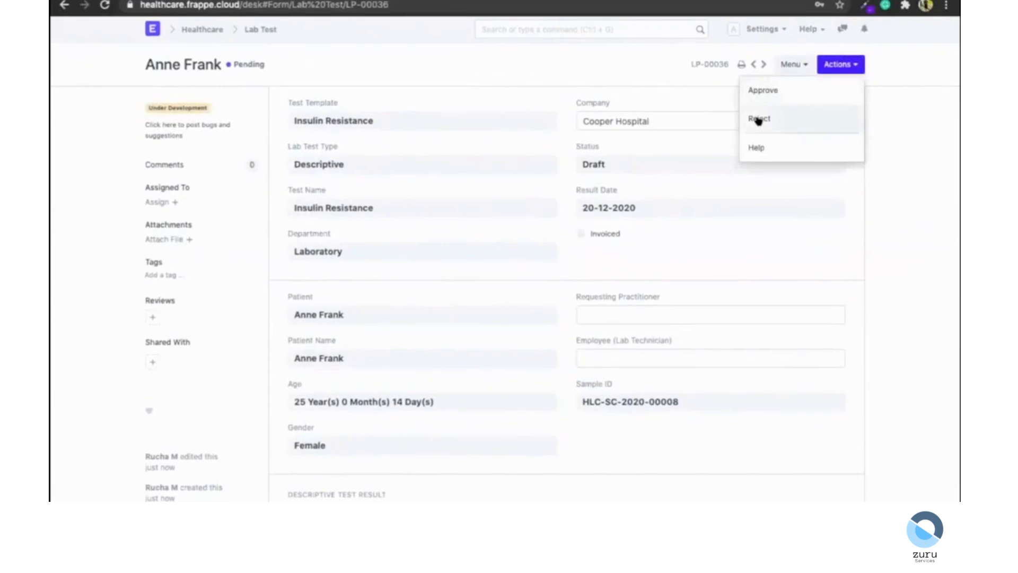
left_click(758, 119)
Post a comment mentioning the lab technician user: Rework result component FBS.
scroll(664, 294, "down", 5)
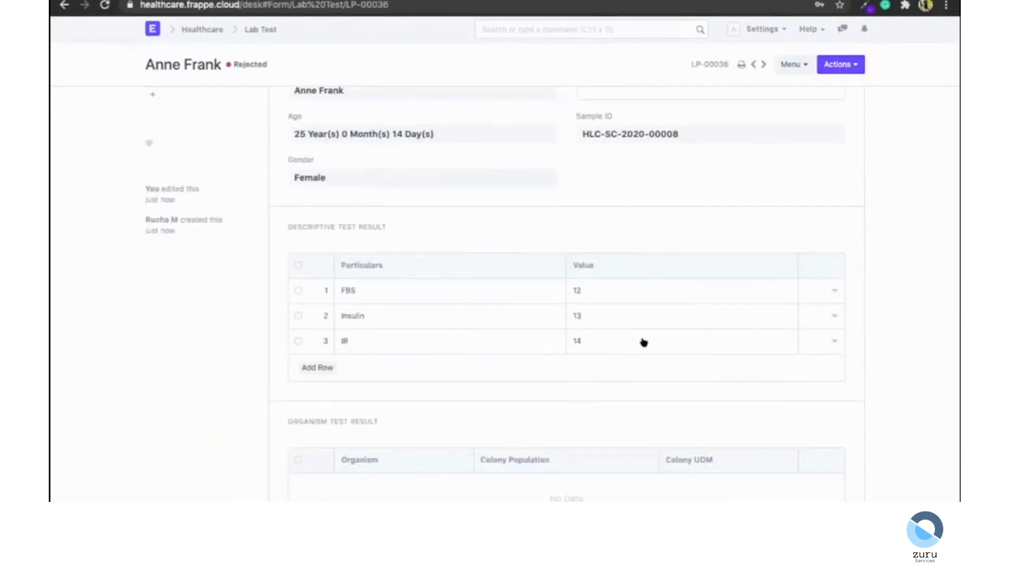
scroll(605, 344, "down", 9)
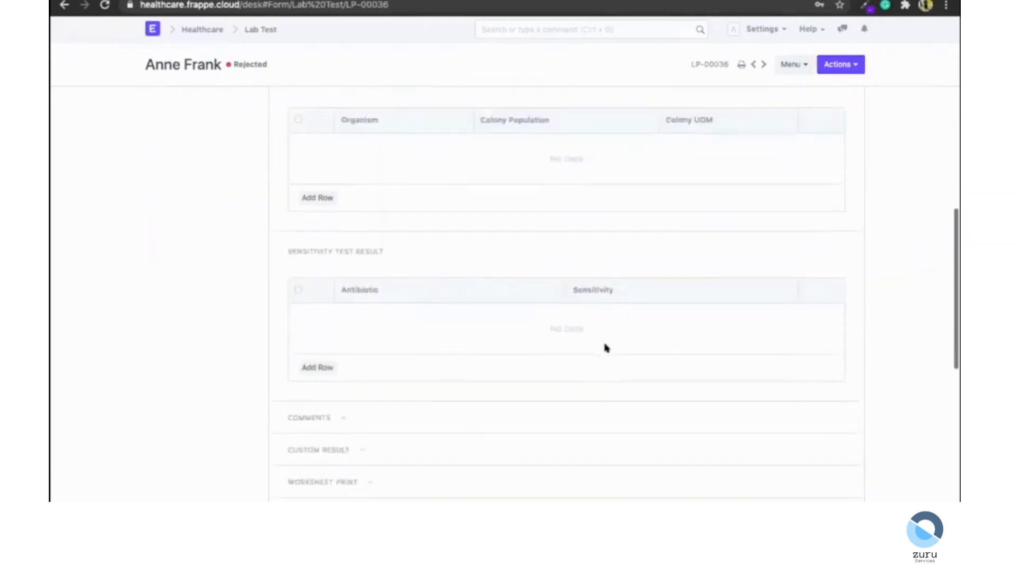
scroll(605, 348, "down", 4)
left_click(381, 241)
type("@r")
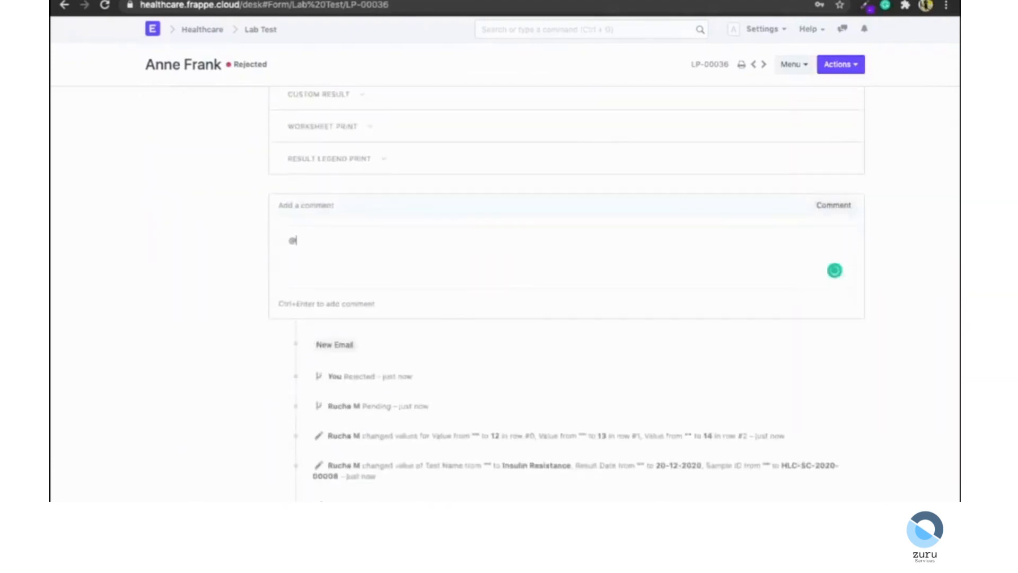
type("ucha")
key("Return")
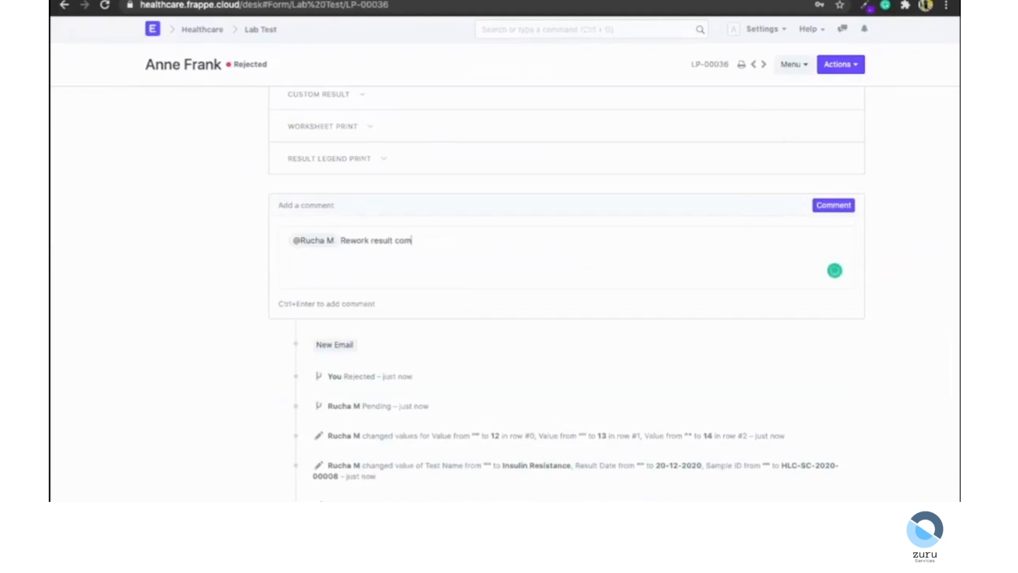
type("ent FBS")
left_click(834, 205)
Review the rejection comment on the lab test in the technician's session.
scroll(657, 167, "up", 10)
scroll(659, 166, "up", 5)
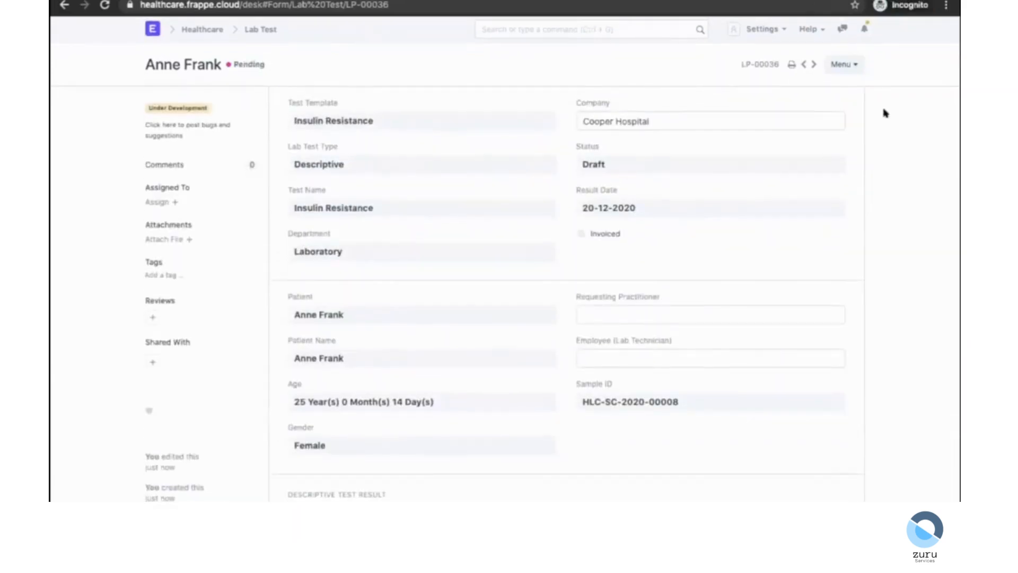
scroll(885, 113, "down", 5)
scroll(885, 113, "down", 9)
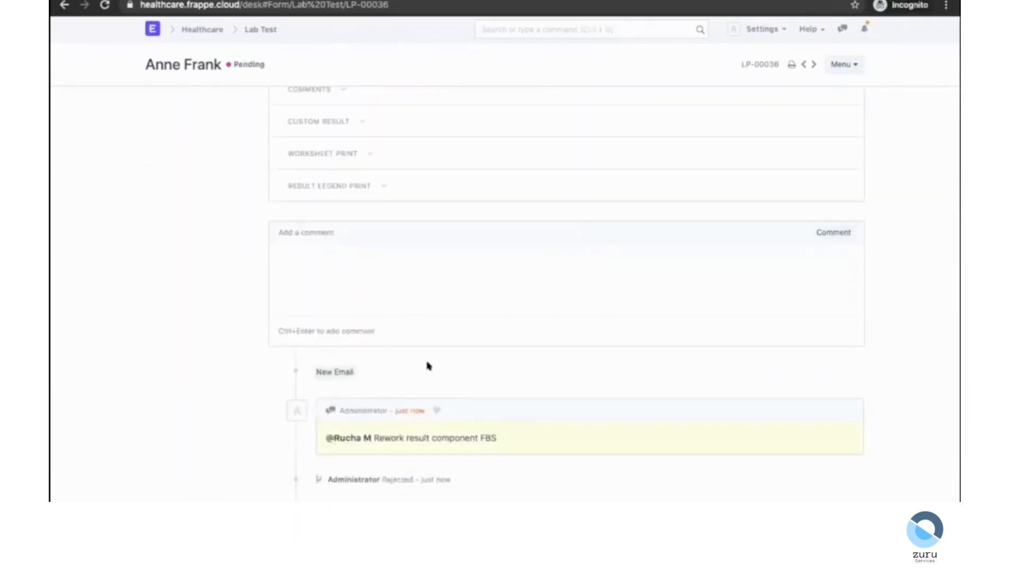
scroll(443, 428, "up", 10)
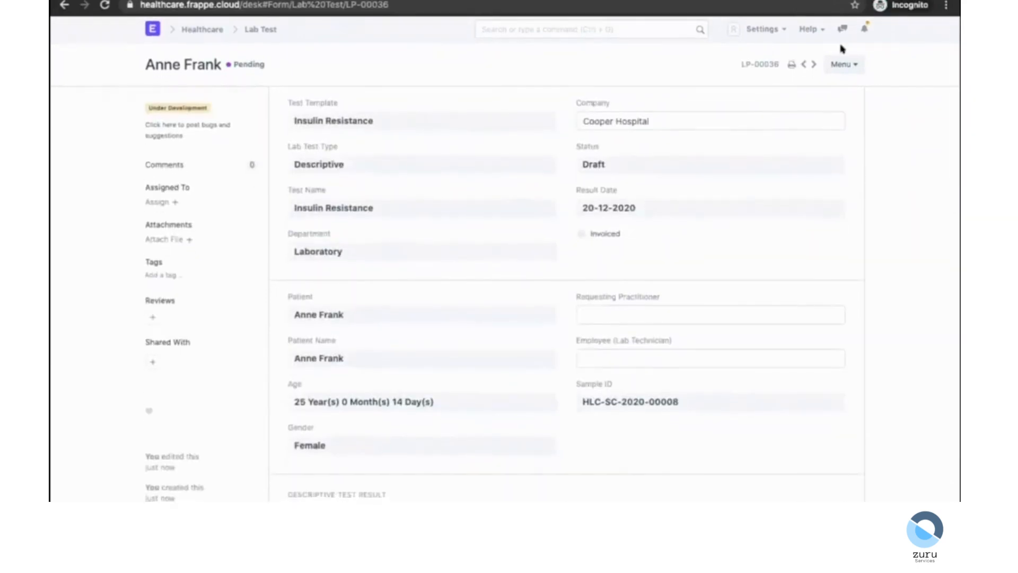
Reload the lab test and apply the Revise workflow action to it.
left_click(841, 62)
left_click(624, 82)
left_click(830, 61)
left_click(765, 203)
left_click(839, 66)
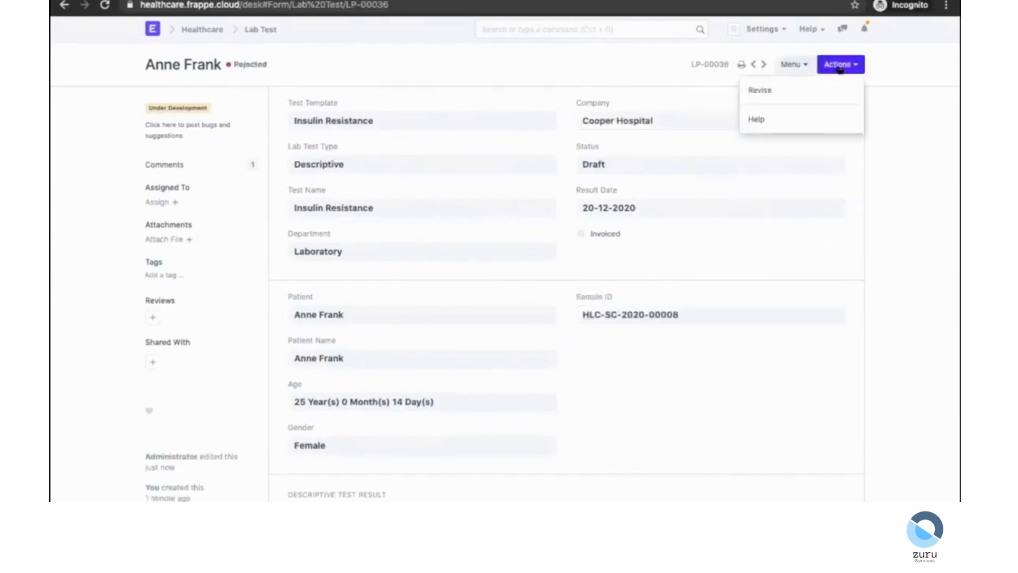
left_click(796, 96)
Change the FBS result value to 13 and save the revised lab test.
scroll(513, 230, "down", 7)
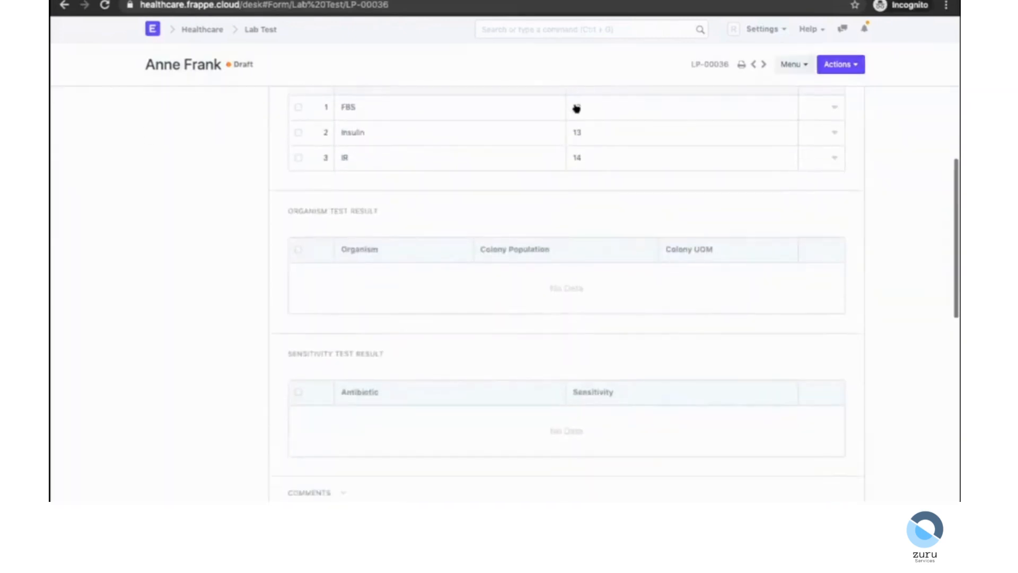
left_click(575, 108)
left_click(184, 204)
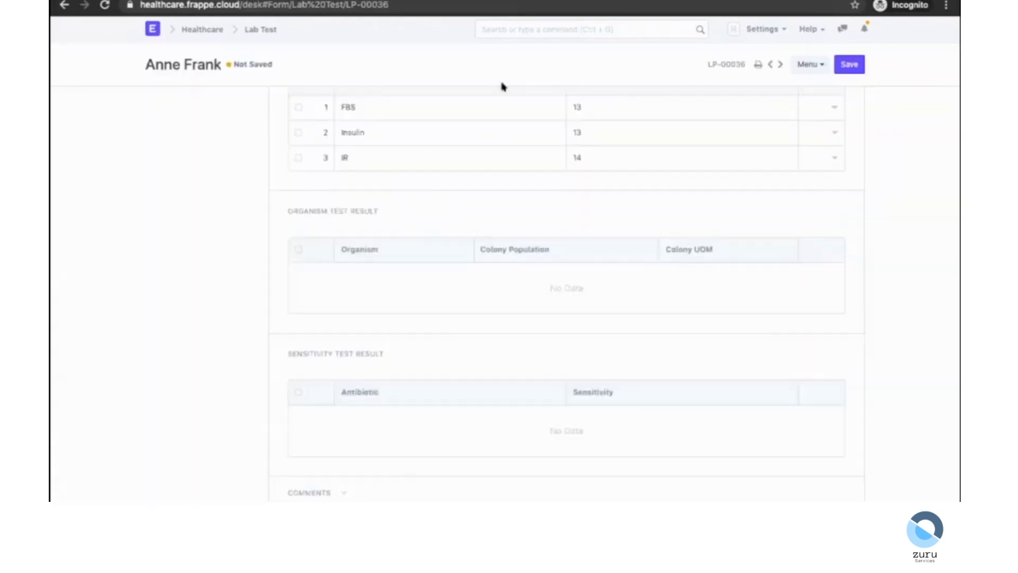
left_click(834, 62)
Apply the workflow action to send the revised lab test for approval again.
scroll(582, 316, "up", 8)
left_click(840, 69)
left_click(790, 89)
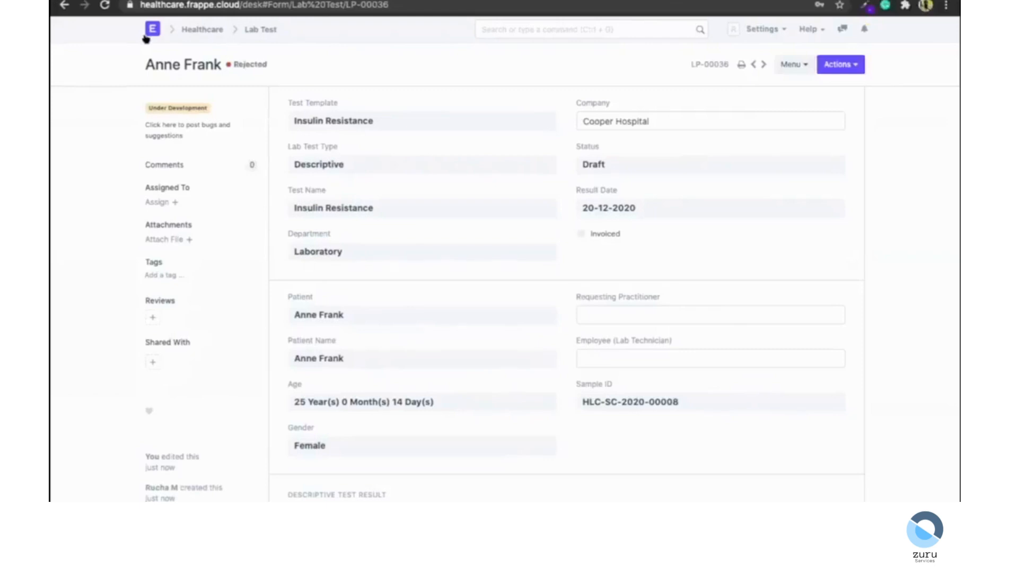
Open the DocType list and create a new DocType named Patient Feedback.
left_click(146, 35)
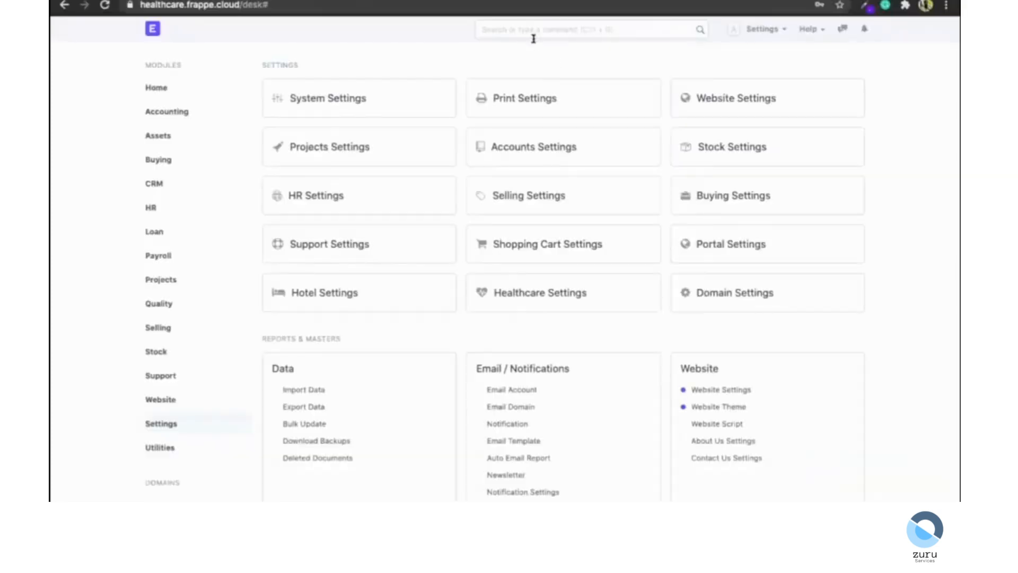
left_click(532, 36)
type("doc")
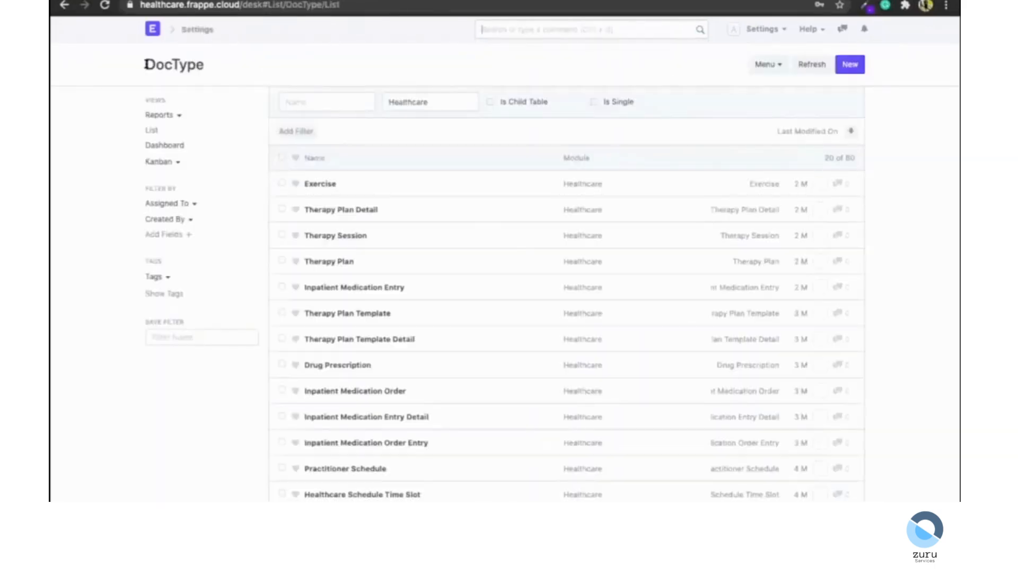
left_click_drag(155, 64, 218, 69)
left_click(221, 71)
left_click(853, 63)
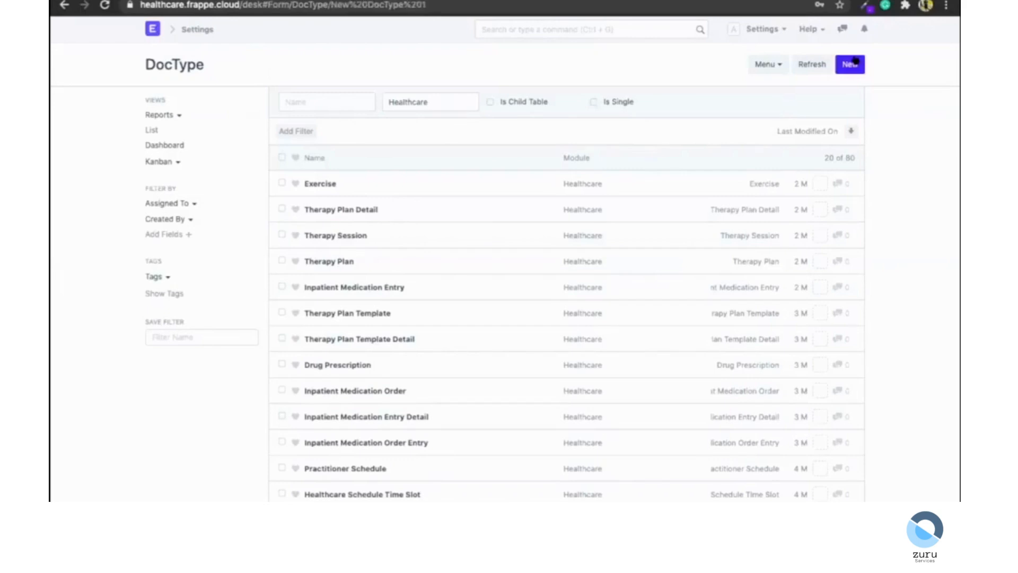
left_click(371, 123)
type("Pat")
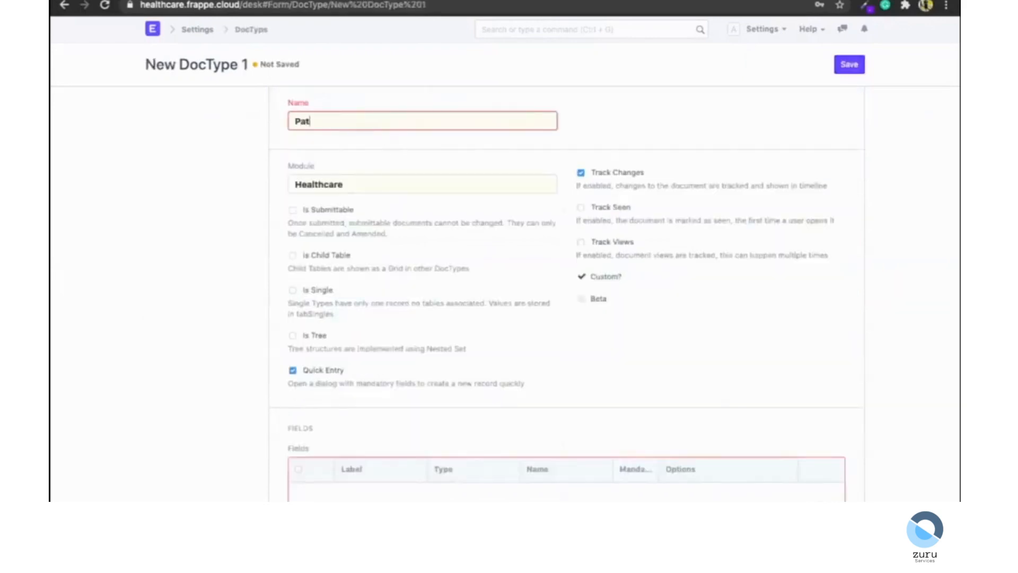
type("ient Feedback")
Add a field labelled Patient of type Link with options Patient.
scroll(309, 327, "down", 3)
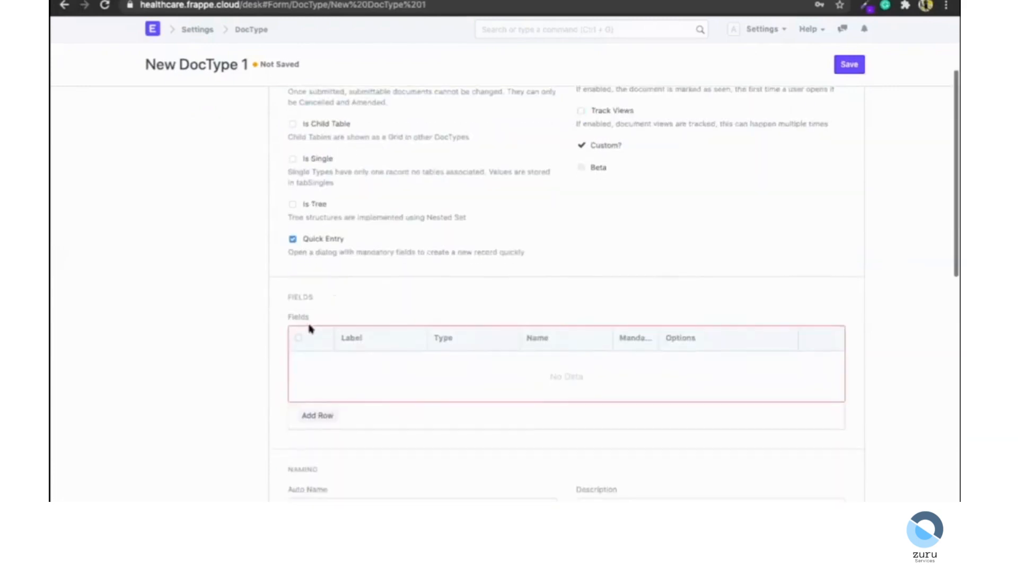
left_click(314, 413)
scroll(318, 406, "down", 4)
left_click(386, 136)
type("P")
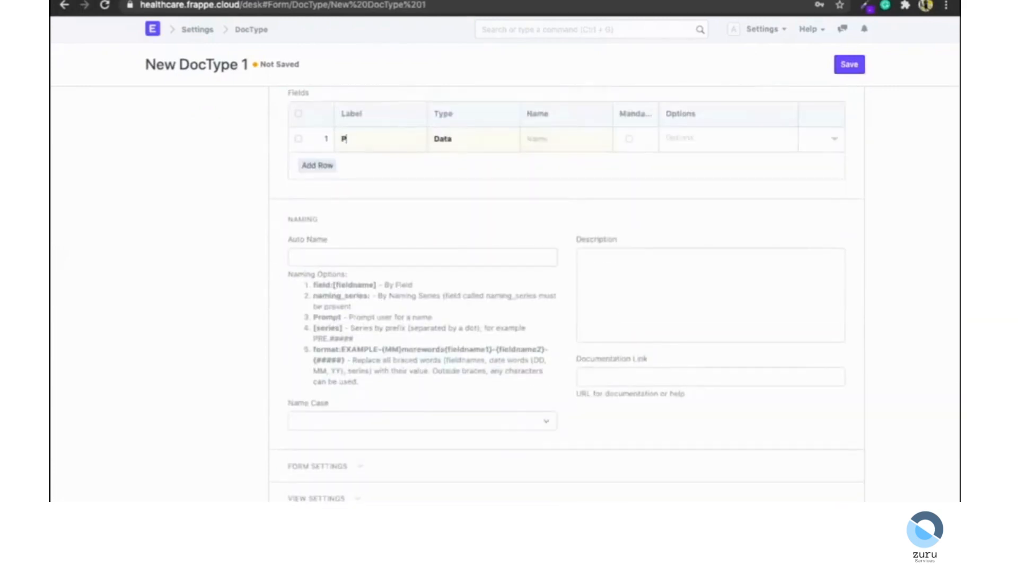
type("atient")
left_click(480, 139)
left_click(466, 277)
left_click(704, 129)
type("Patient")
Add a Date field of type Date and a Rating field of type Rating.
left_click(318, 165)
left_click(366, 162)
type("Date")
left_click(435, 173)
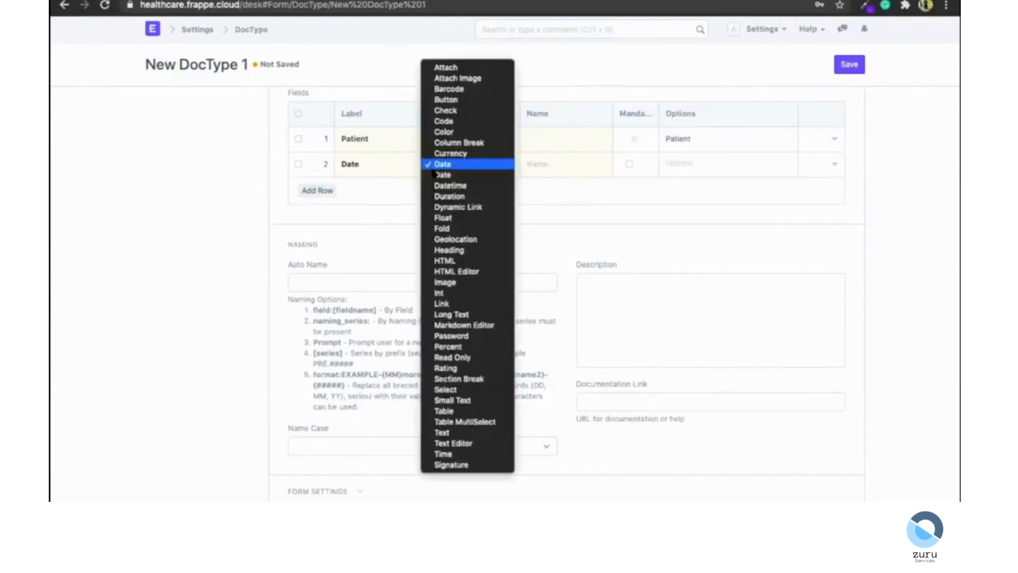
left_click(435, 174)
left_click(307, 190)
left_click(345, 184)
type("Rating")
left_click(466, 192)
key("Down")
key("Return")
Add a Small Text field labelled How can we improve? named improvements, then save the DocType.
left_click(312, 216)
left_click(350, 209)
type("How can")
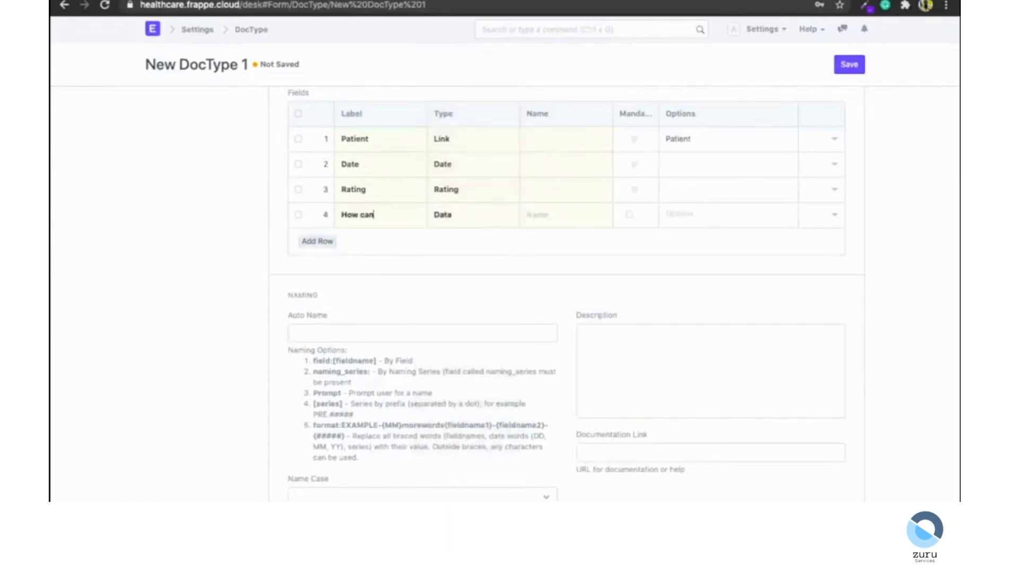
type(" we improve?")
left_click(480, 218)
key("m")
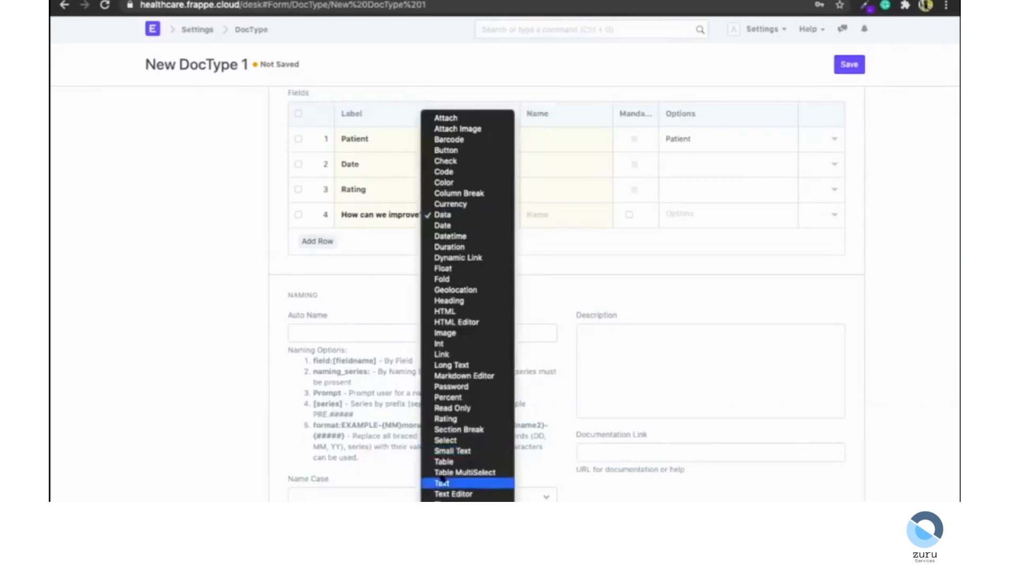
left_click(453, 450)
left_click(547, 229)
type("im")
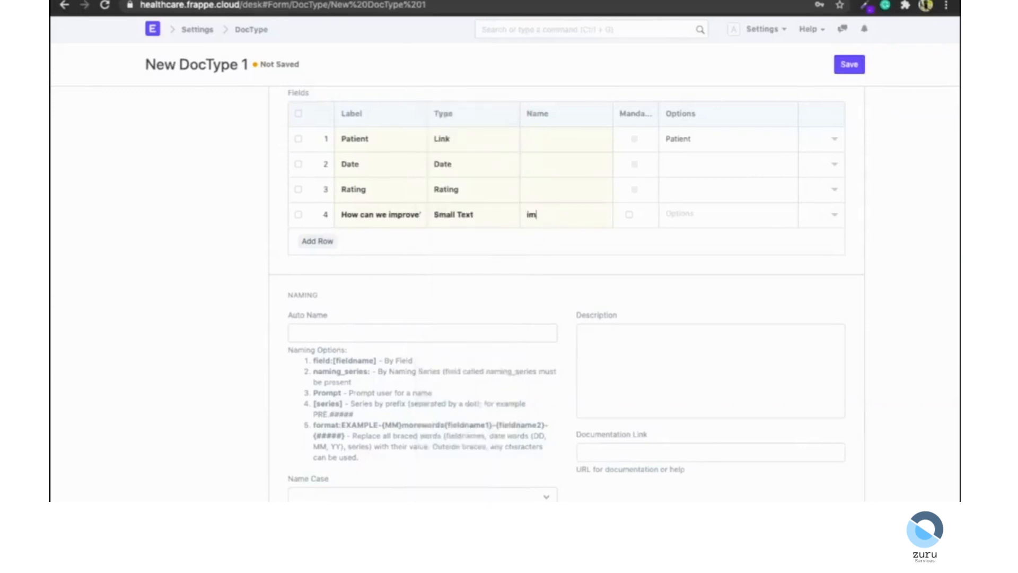
type("provements")
left_click(848, 65)
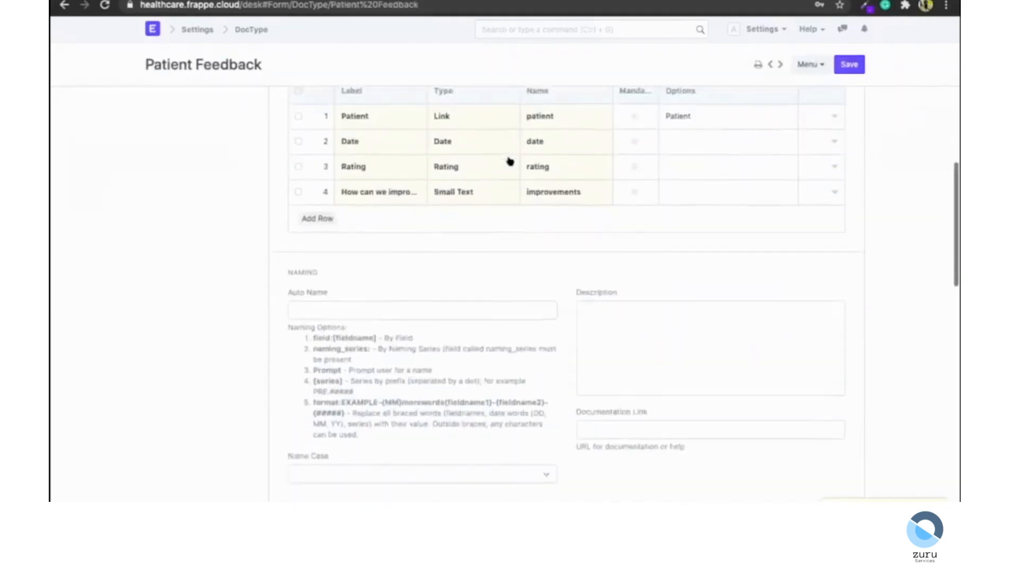
Add a Naming Series field of type Select as the first row with options HLC-FF-.YYYY.- and save.
scroll(329, 281, "up", 4)
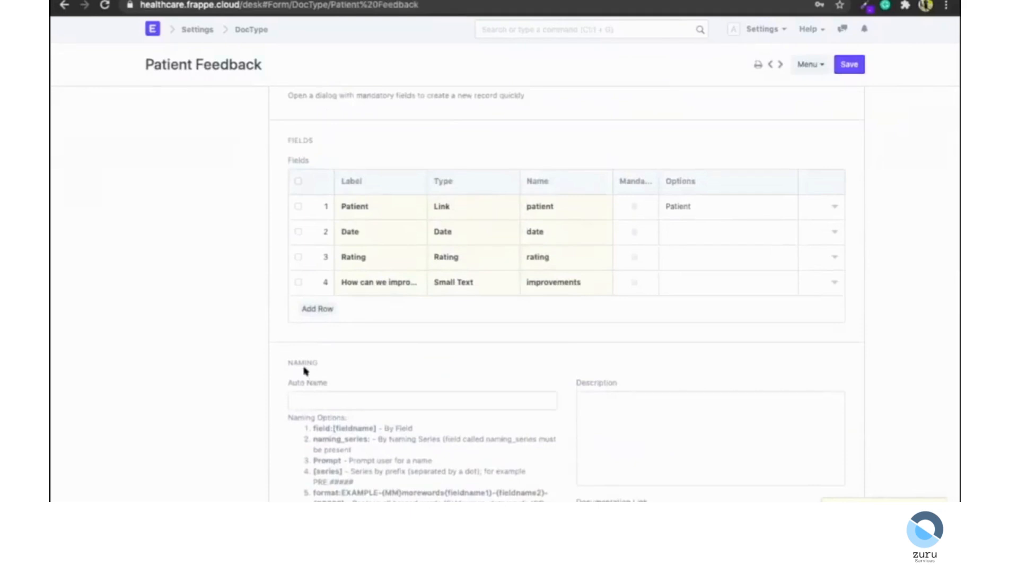
left_click(317, 309)
left_click_drag(307, 307, 309, 209)
left_click(372, 210)
type("Naming Series")
left_click(463, 207)
left_click(501, 206)
left_click(707, 207)
type("HLC-FF-.YYYY")
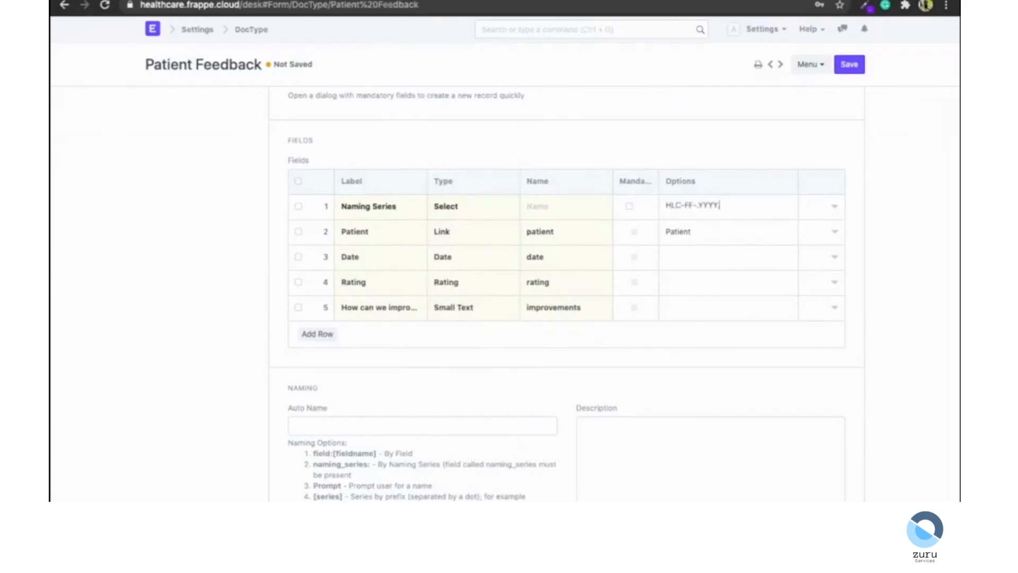
type(".-")
key("ctrl+s")
Mark the Patient, Date and Rating fields as mandatory and save the DocType.
double_click(702, 205)
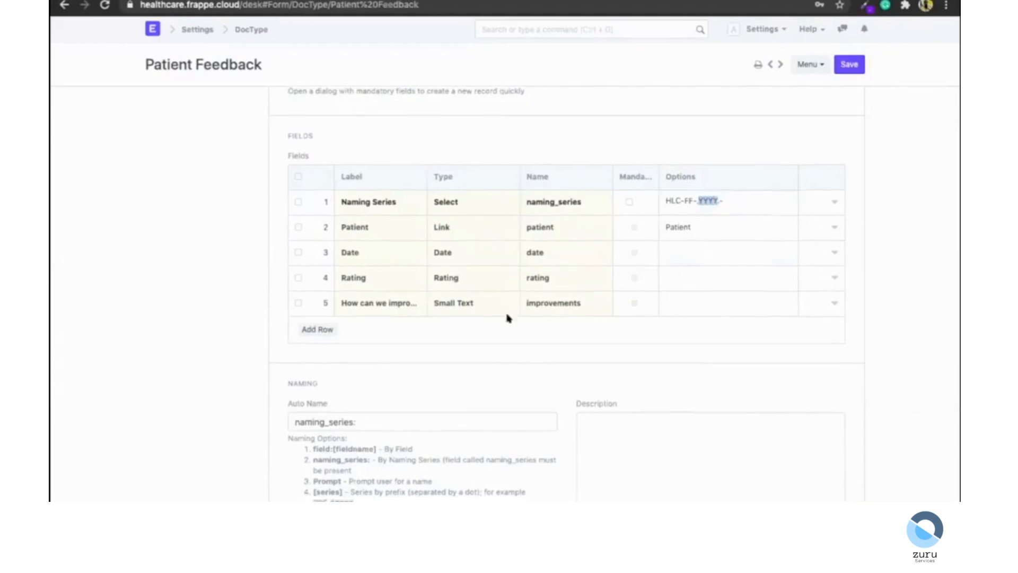
scroll(509, 318, "up", 3)
left_click(631, 305)
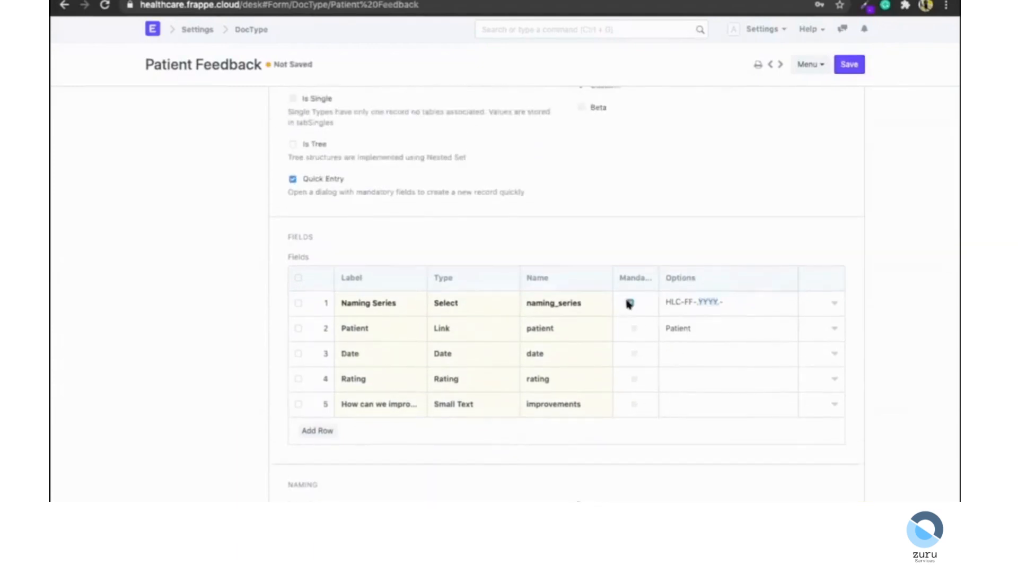
left_click(627, 328)
left_click(631, 352)
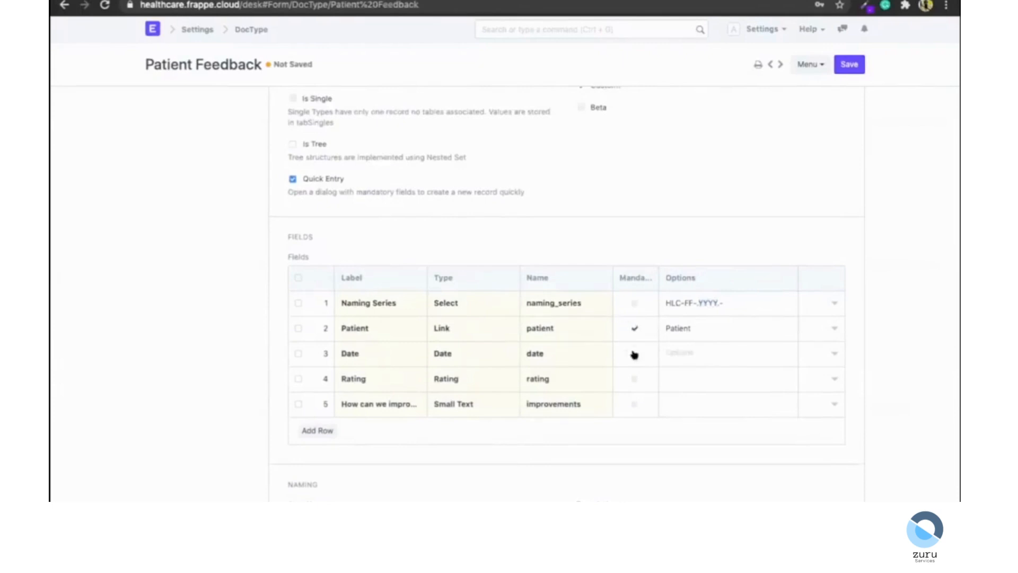
left_click(628, 379)
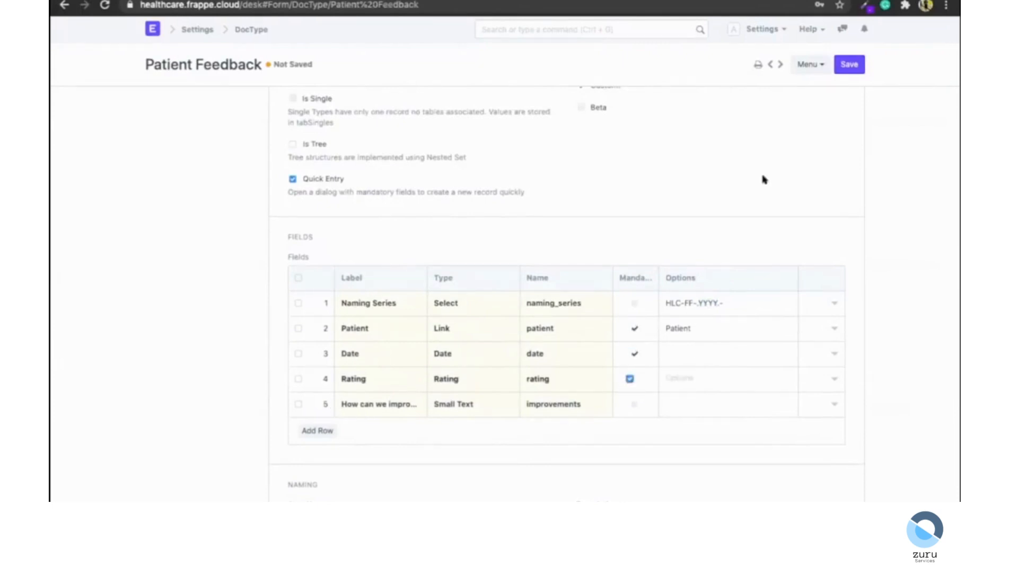
left_click(847, 65)
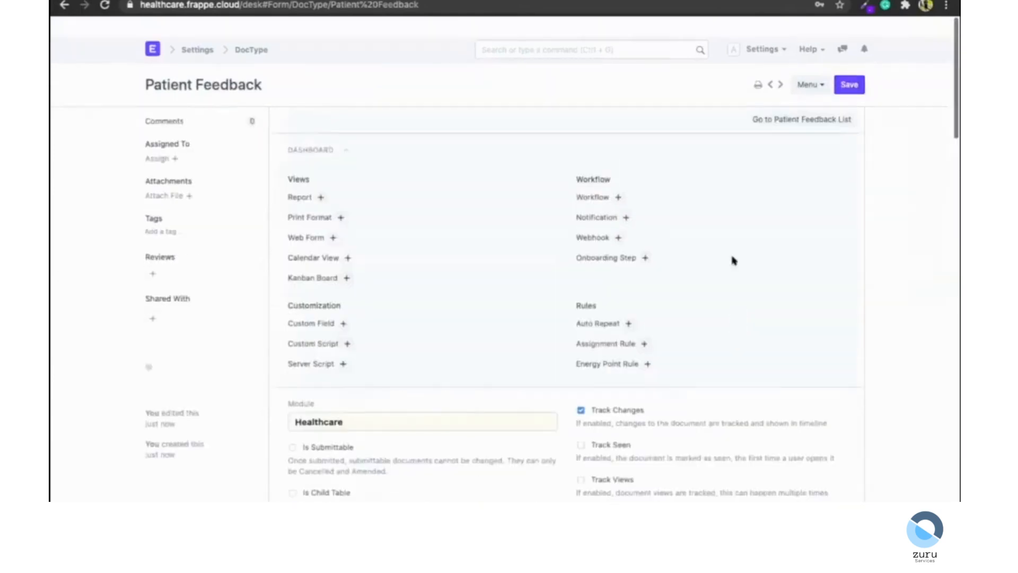
Open the Patient Feedback list and preview a new Patient Feedback form.
left_click(780, 99)
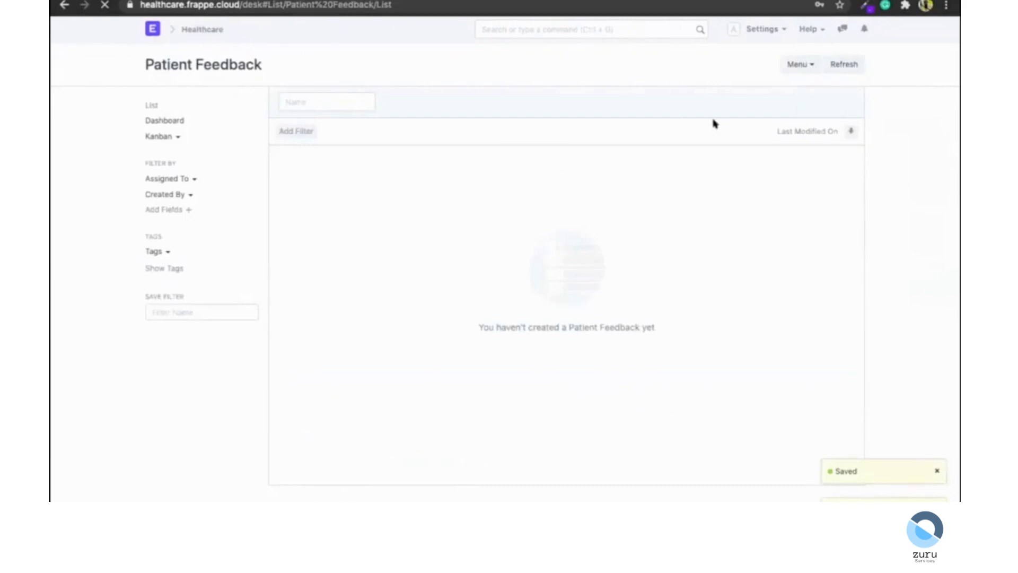
left_click(849, 64)
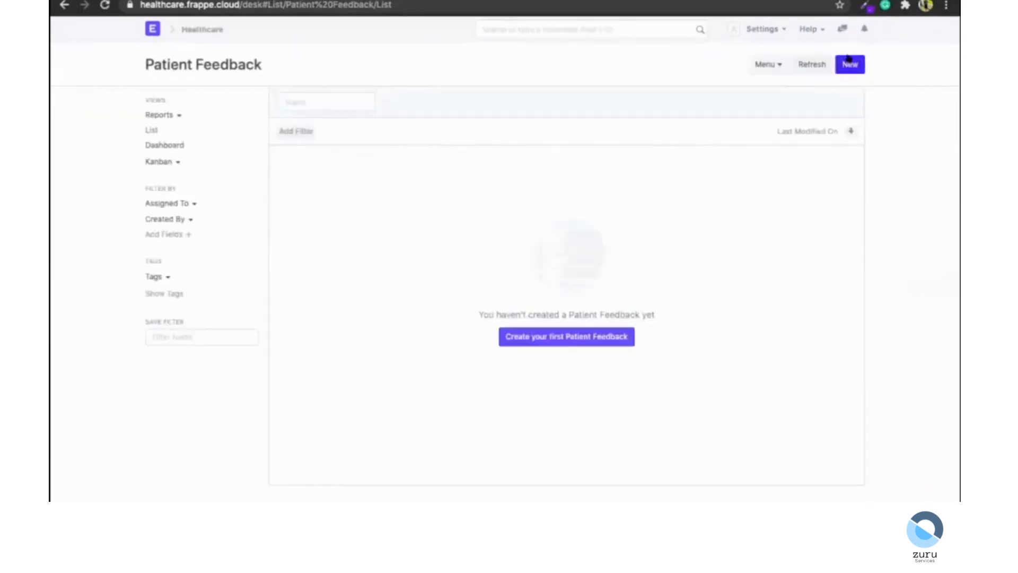
left_click(358, 233)
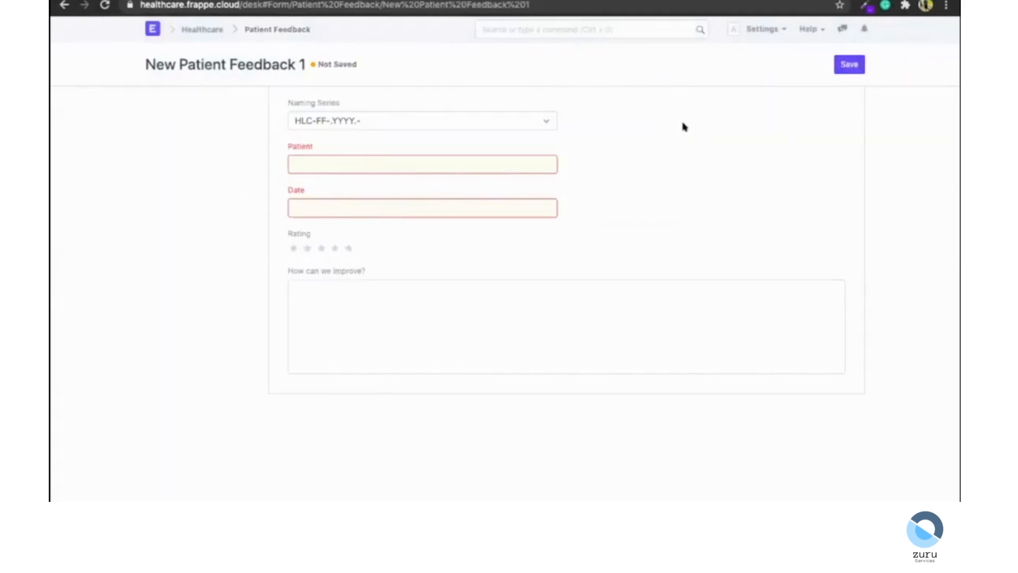
left_click(205, 29)
Create a new Web Form titled Patient Feedback for the Patient Feedback DocType and fetch its fields.
left_click(549, 30)
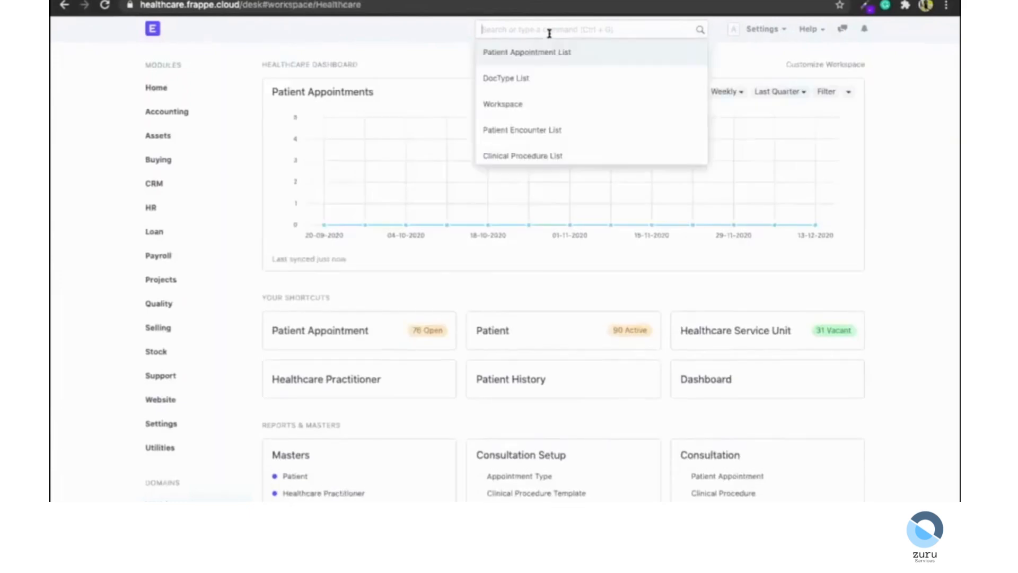
type("web form")
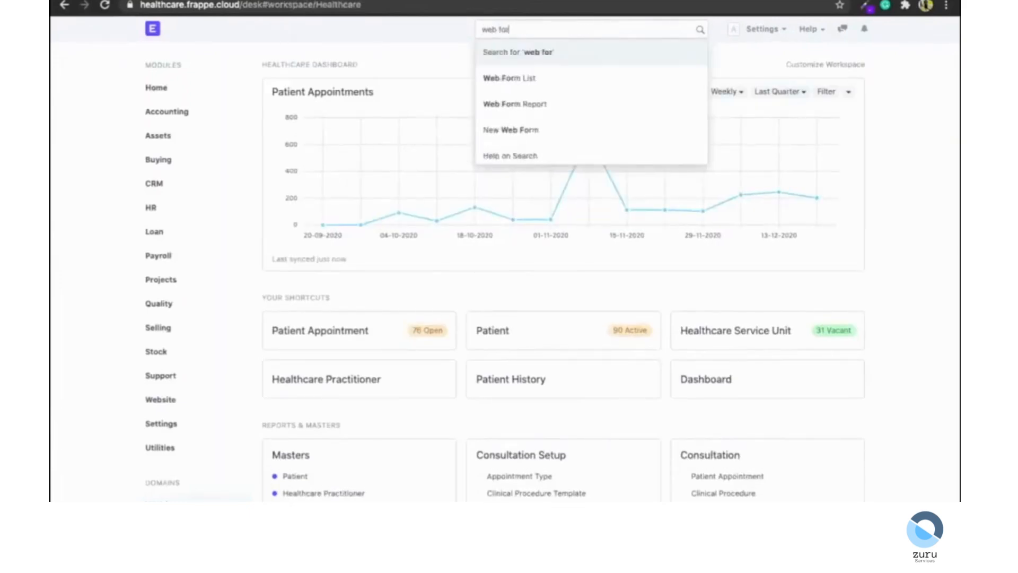
key("Return")
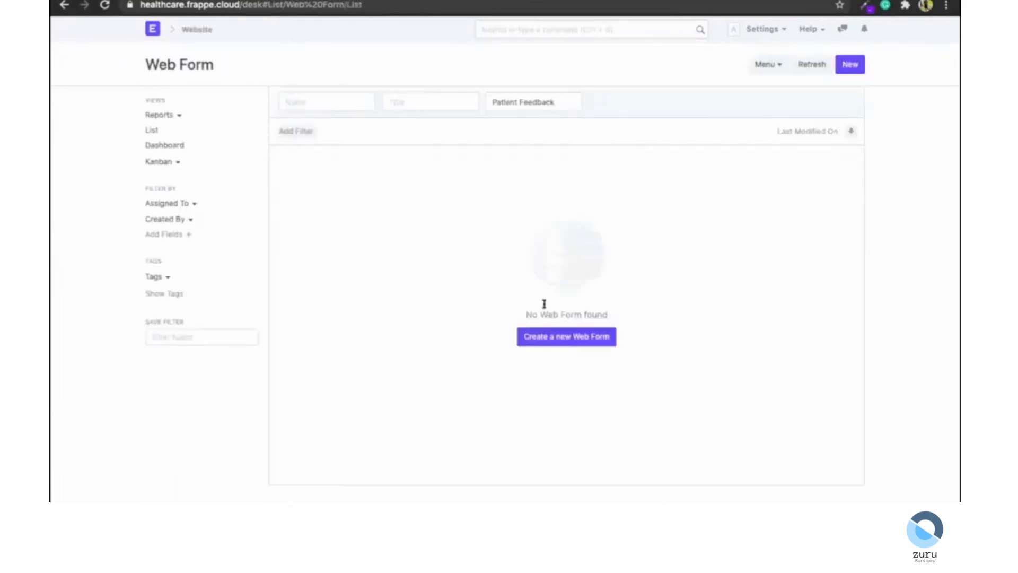
left_click(566, 338)
left_click(344, 141)
type("Pat")
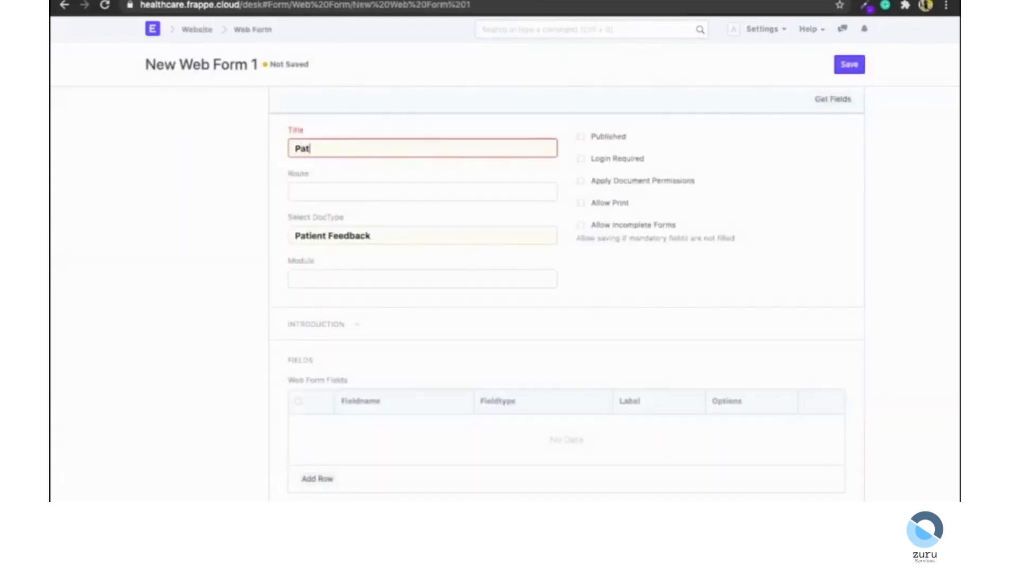
type("ient Feedback")
left_click(836, 97)
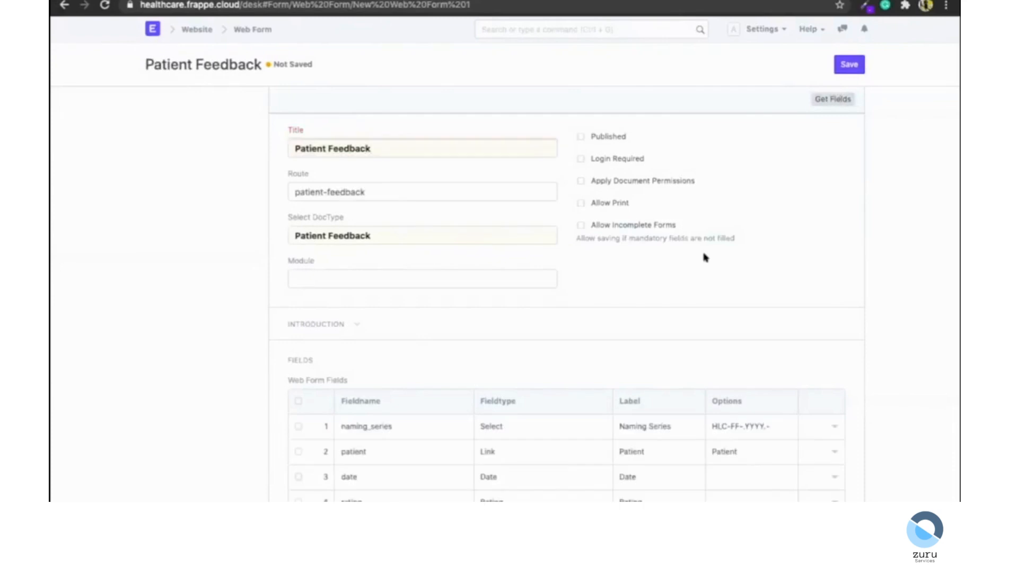
Save the web form, mark it Published, and save it again.
scroll(704, 256, "down", 3)
scroll(566, 302, "up", 3)
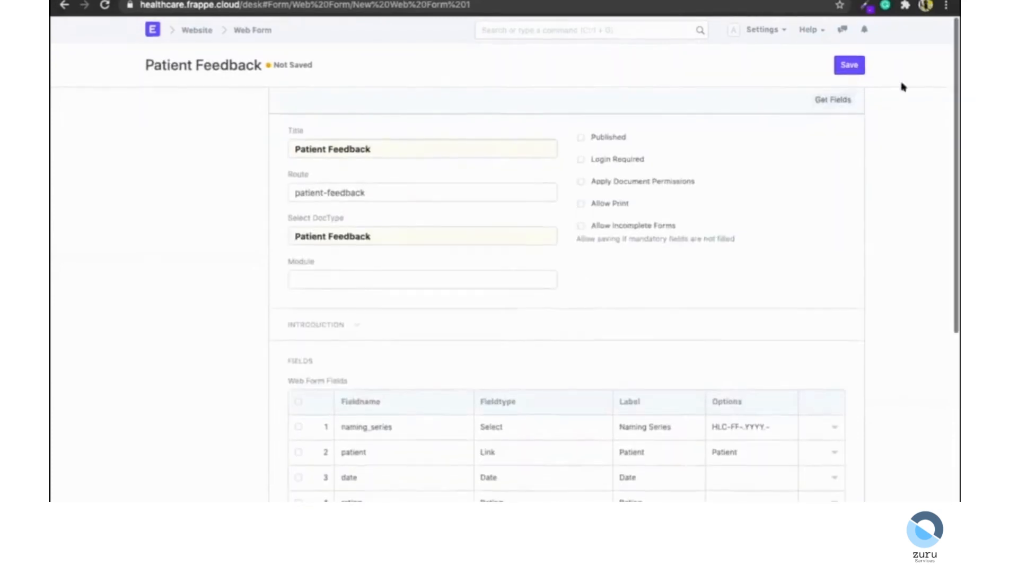
left_click(854, 64)
left_click(604, 136)
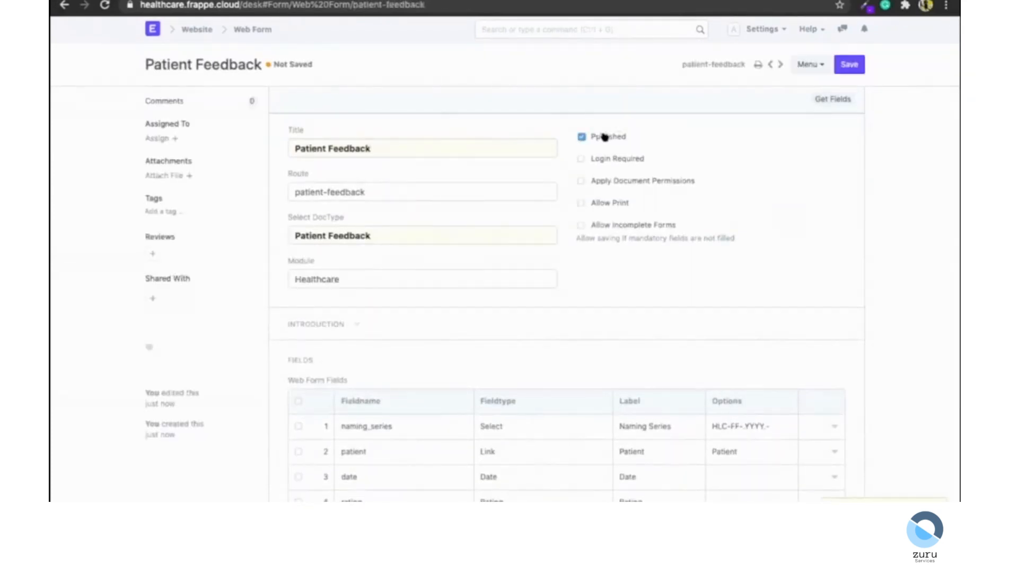
left_click(852, 66)
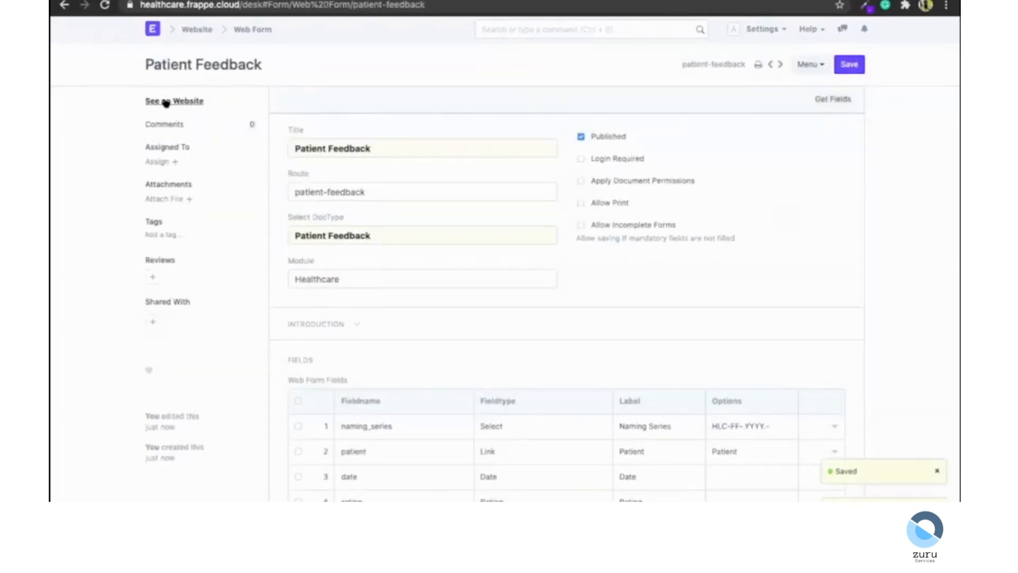
Open the published form on the website and inspect its Naming Series options.
left_click(166, 102)
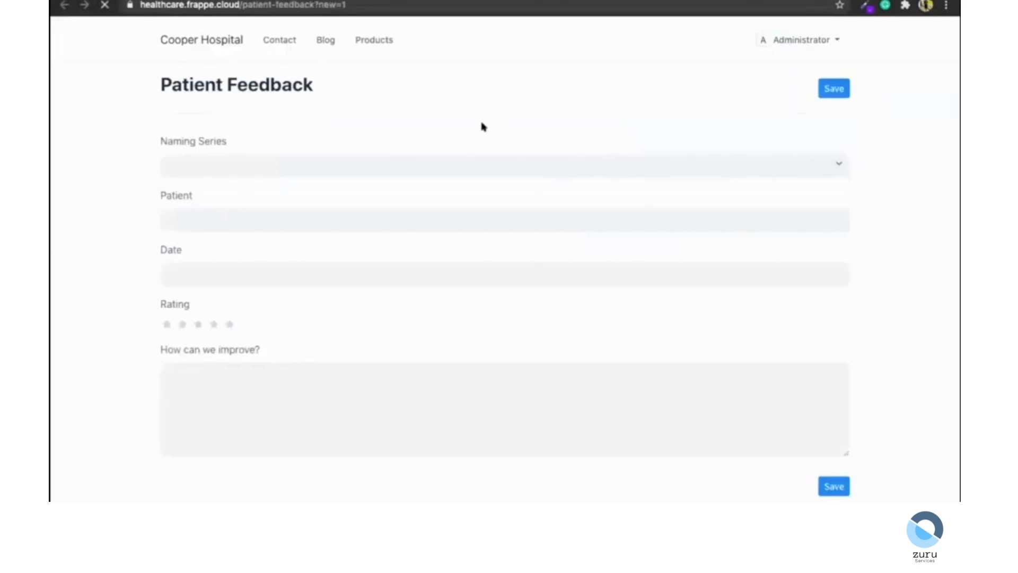
scroll(408, 299, "down", 2)
scroll(408, 295, "up", 2)
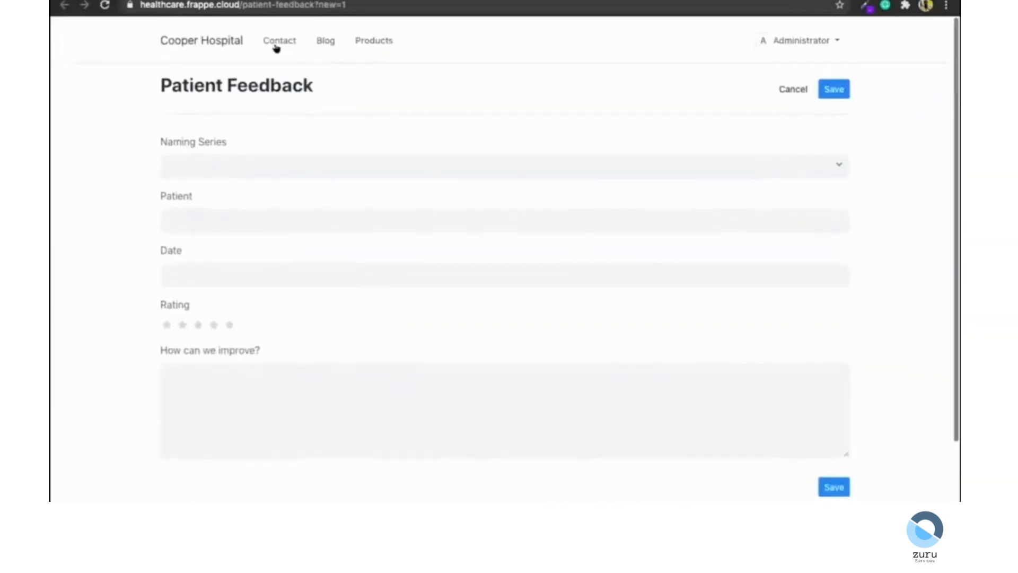
left_click(189, 169)
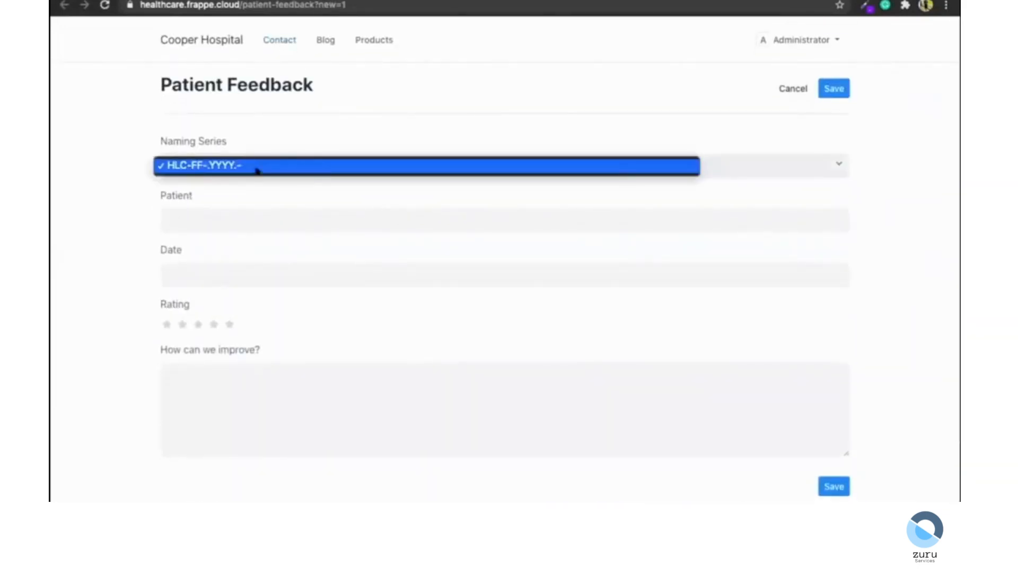
left_click(147, 171)
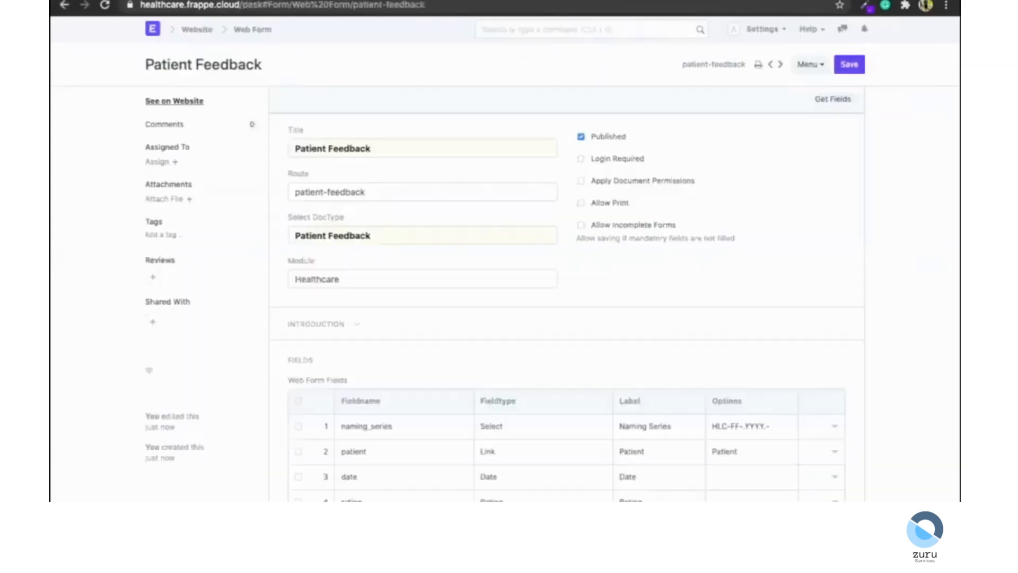
Set the web form's naming_series field to hidden and save the web form.
scroll(579, 284, "down", 2)
left_click(832, 281)
scroll(518, 345, "down", 6)
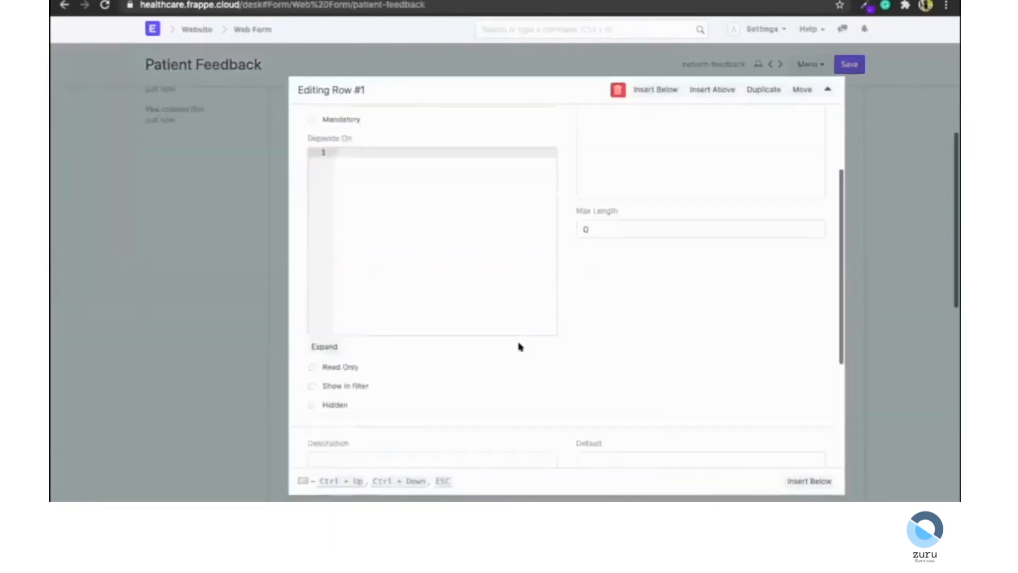
left_click(312, 218)
left_click(388, 107)
key("ctrl+s")
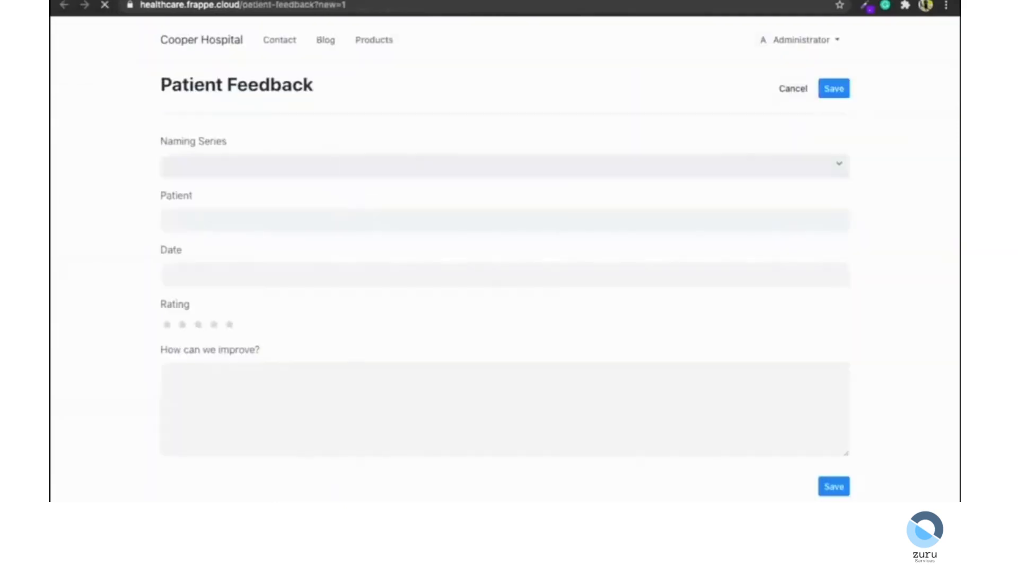
Reload the website form, select a patient, and set the date to today.
left_click_drag(136, 4, 317, 6)
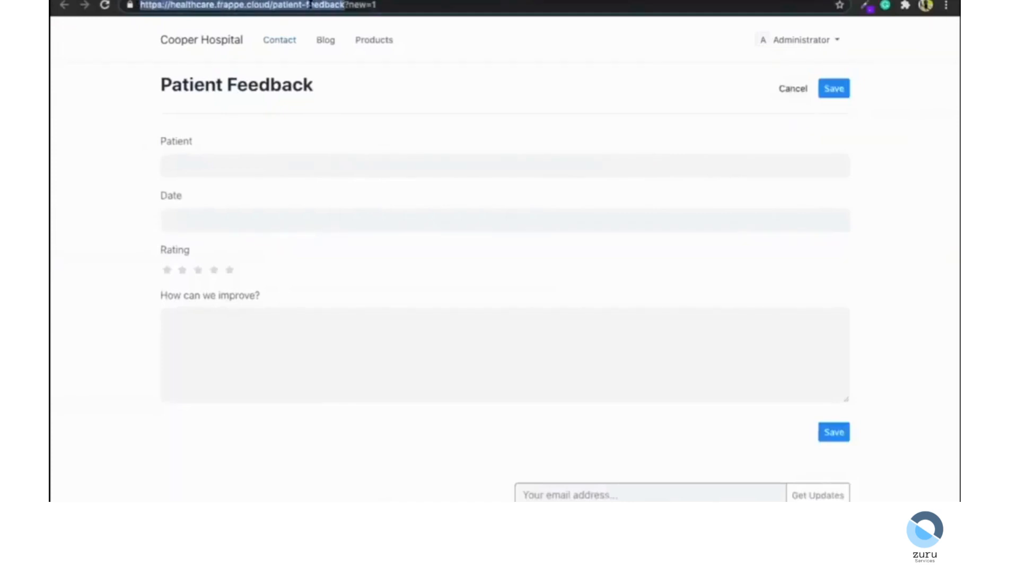
left_click(286, 163)
type("anne")
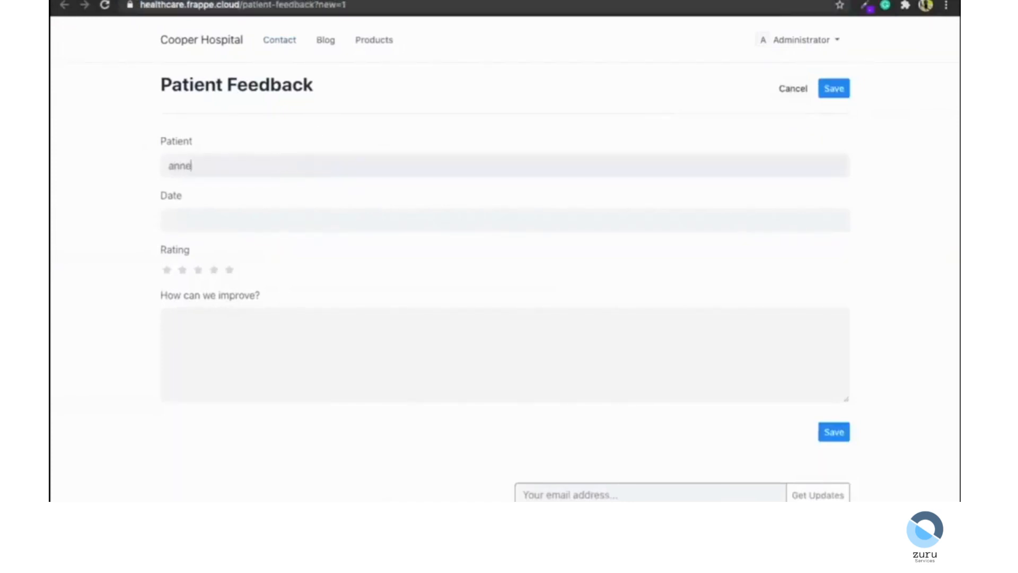
key("Return")
left_click(268, 221)
left_click(245, 404)
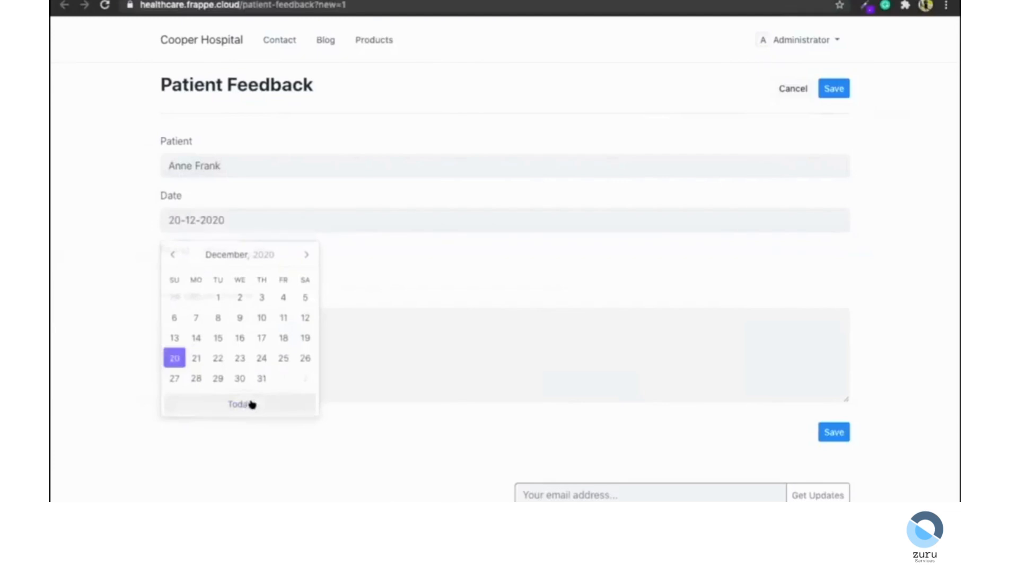
Give a 3-star rating, enter Better Patient Engagement as the improvement, and submit the feedback.
left_click(199, 269)
left_click(208, 309)
type("B")
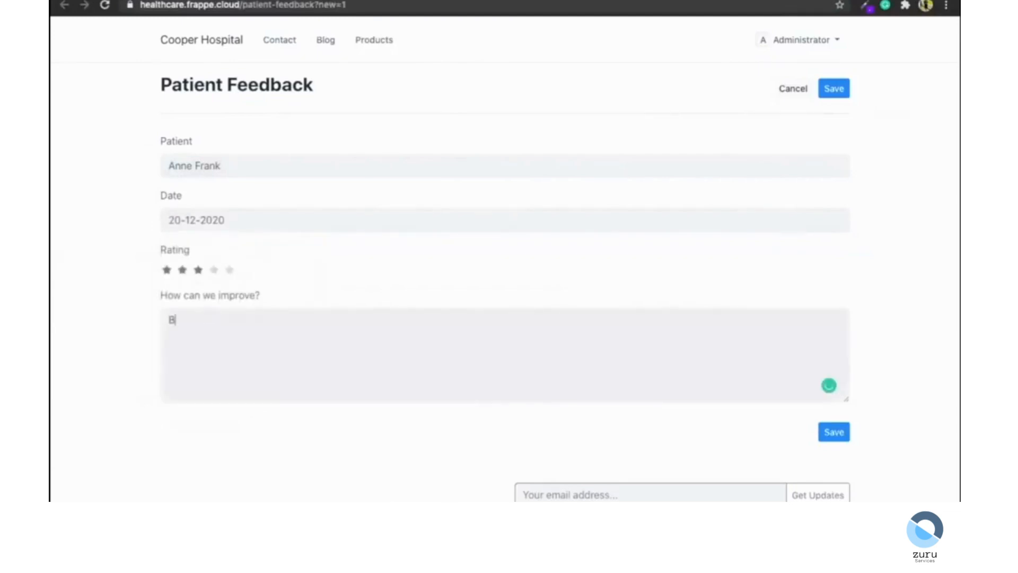
type("etter Patient Engagement")
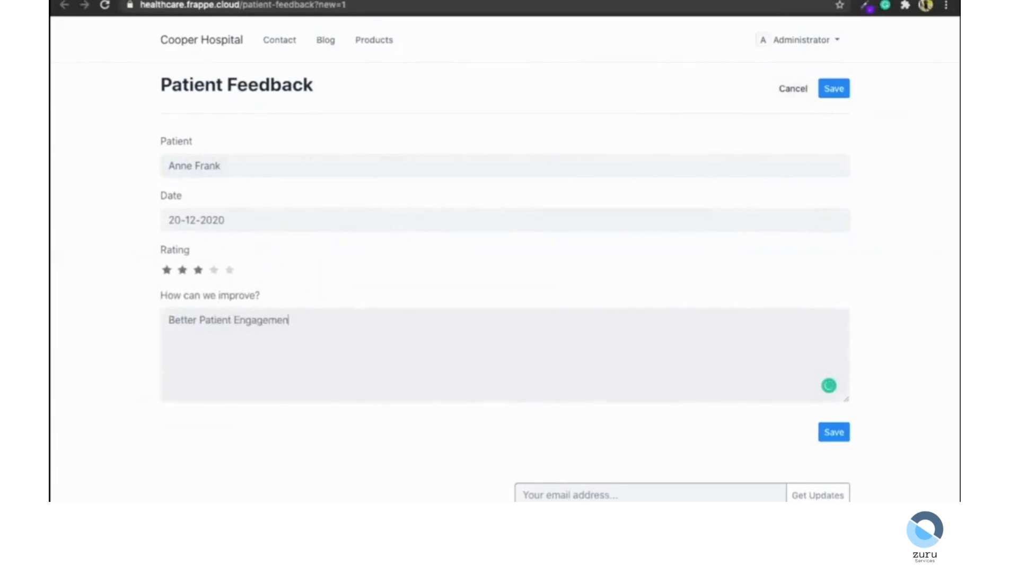
left_click(841, 92)
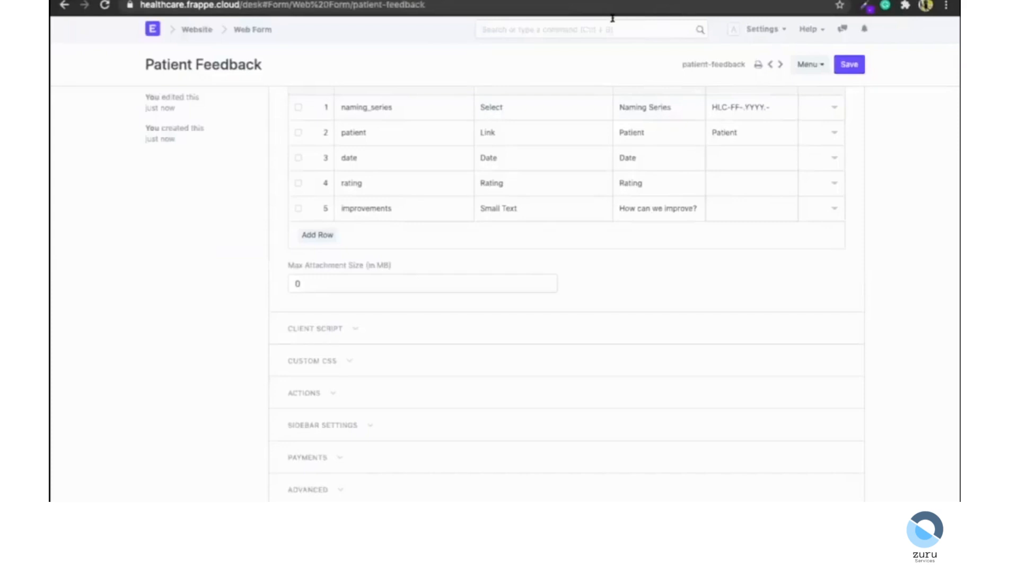
Open the Patient Feedback list through the search bar.
left_click(583, 29)
type("patient feed")
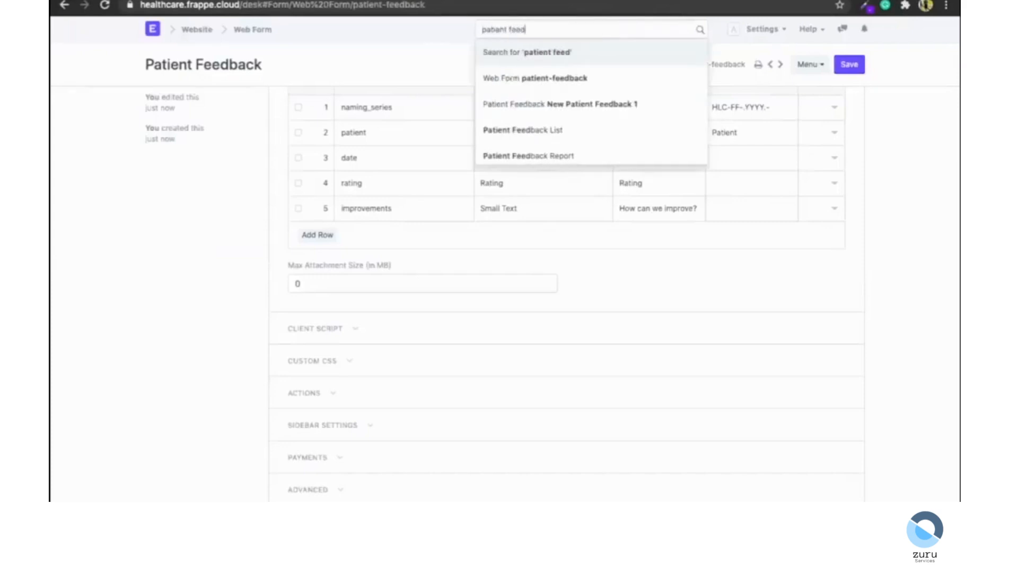
key("Down")
key("Down")
key("Down")
key("Return")
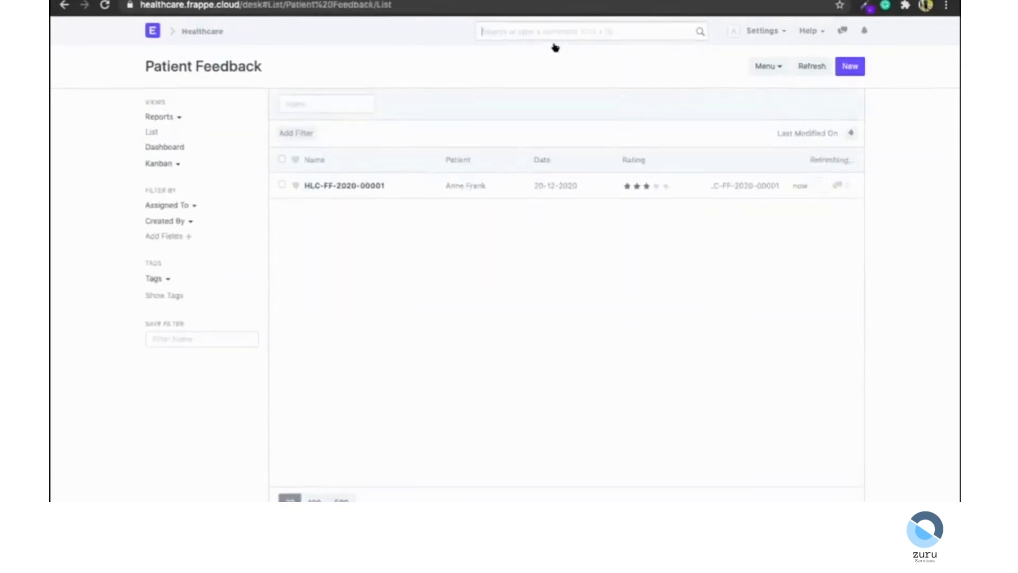
Open the submitted feedback record and review its details.
left_click(358, 180)
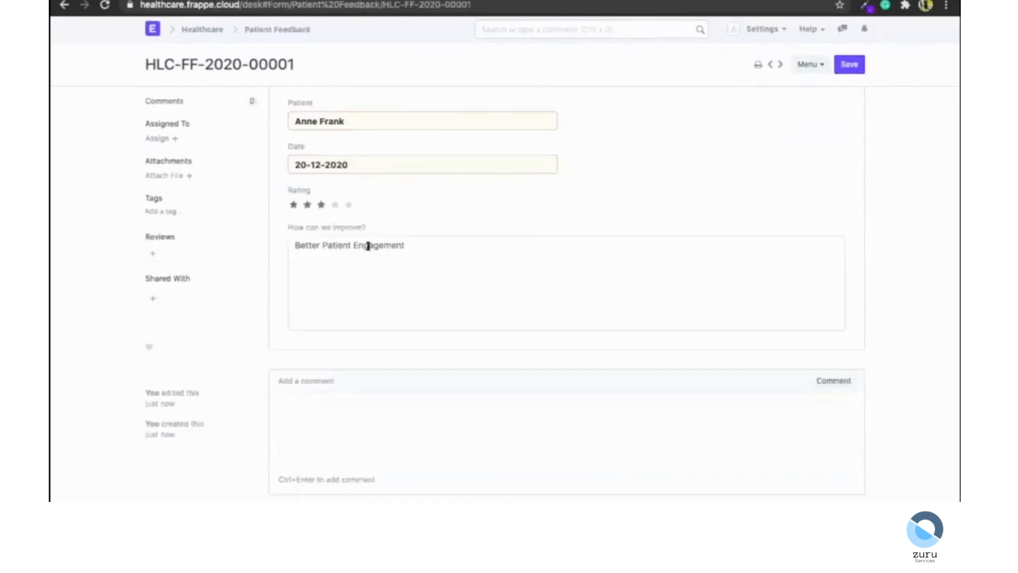
scroll(369, 247, "down", 2)
scroll(350, 212, "up", 3)
scroll(385, 237, "down", 1)
left_click(191, 29)
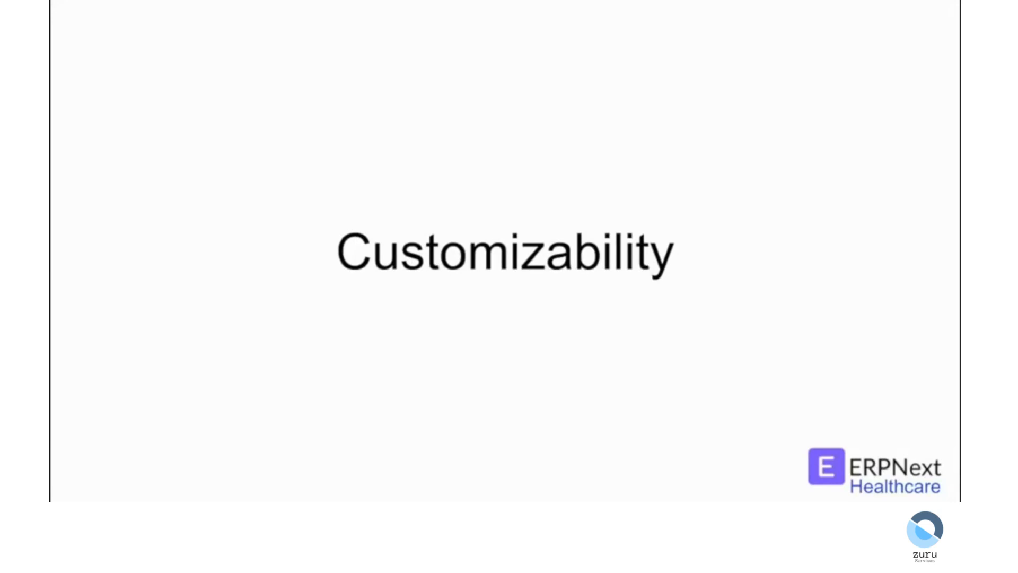
key("Right")
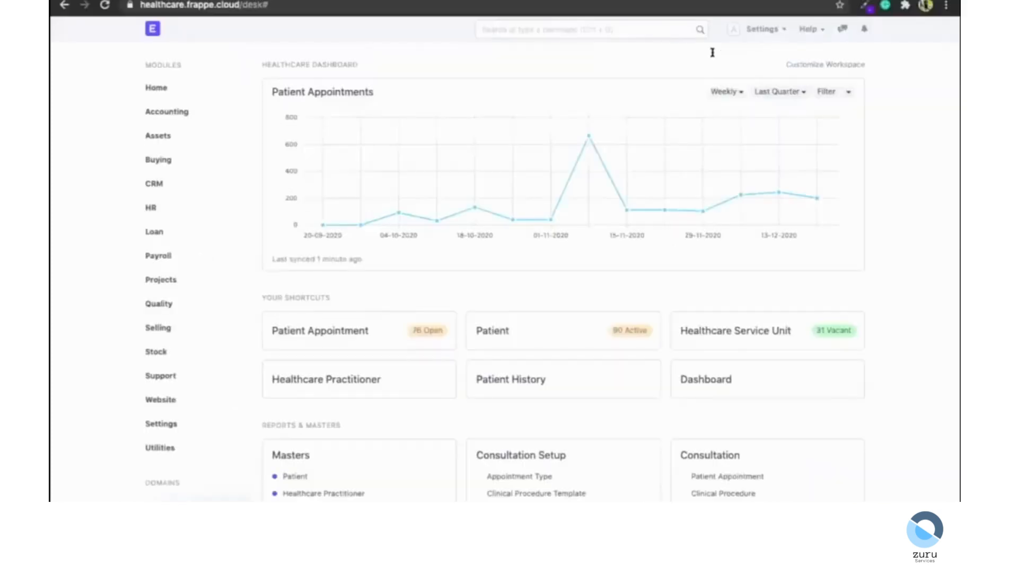
Open the Patient Appointment list and review the first open appointment.
key("ctrl+g")
left_click(564, 53)
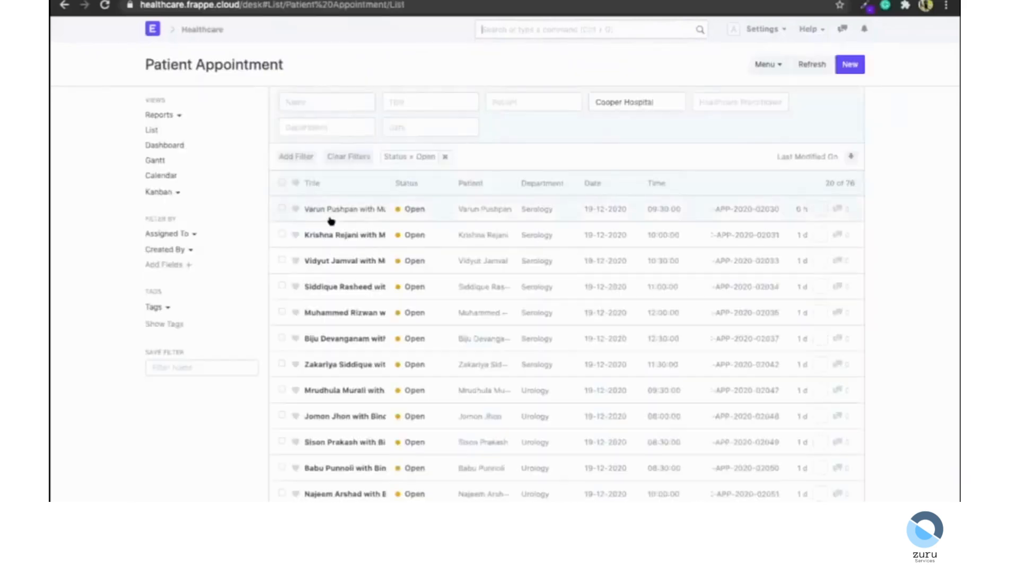
left_click(325, 206)
scroll(178, 296, "down", 20)
scroll(250, 371, "up", 15)
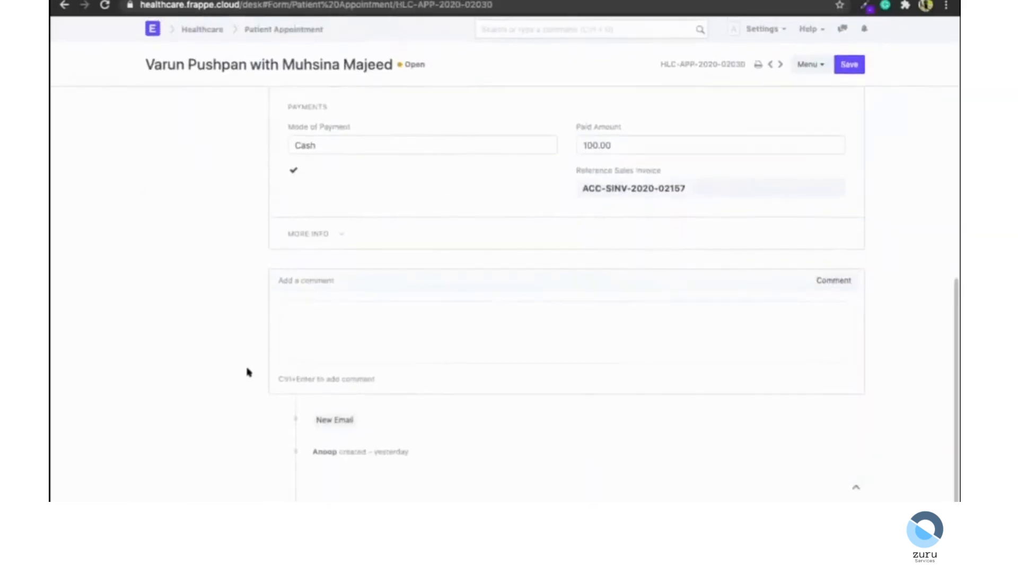
Open the Clinical Procedure list through the search bar.
scroll(248, 370, "left", 5)
left_click(492, 33)
type("clinical pr")
key("Down")
key("Down")
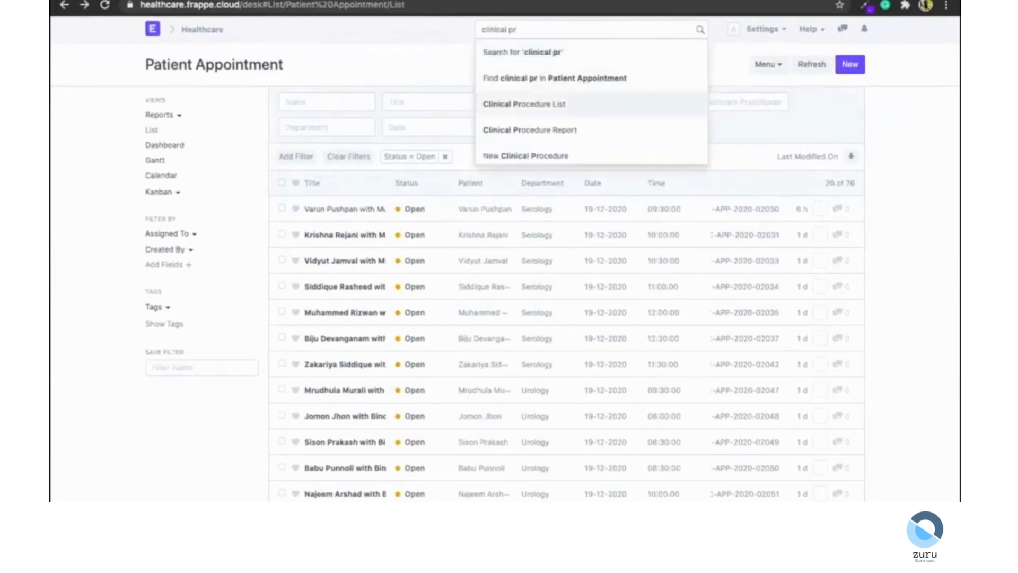
key("Return")
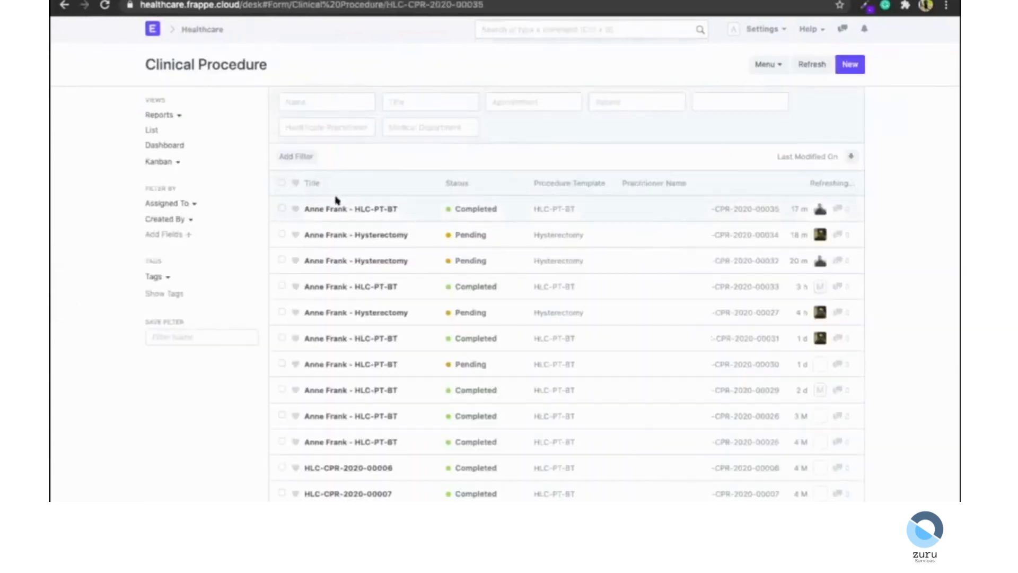
Open the first clinical procedure record and review its details.
left_click(335, 201)
scroll(335, 200, "down", 10)
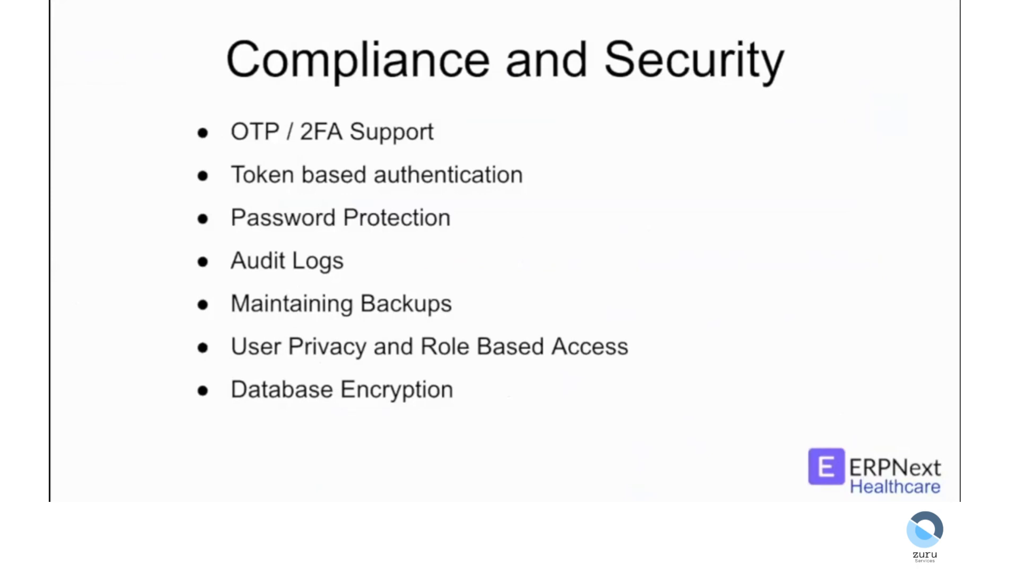
key("Right")
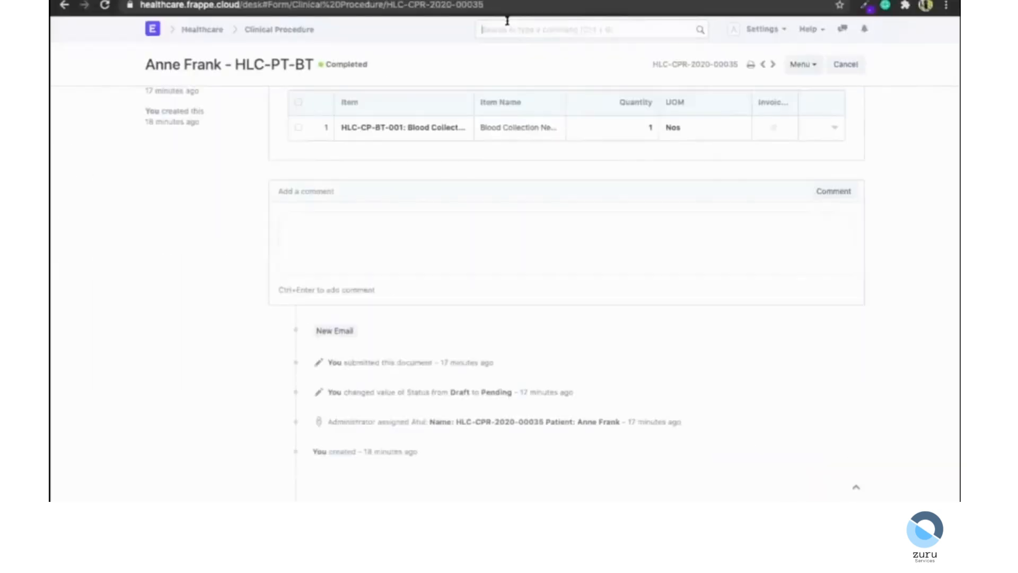
Open the Webhook list through the search bar.
type("web")
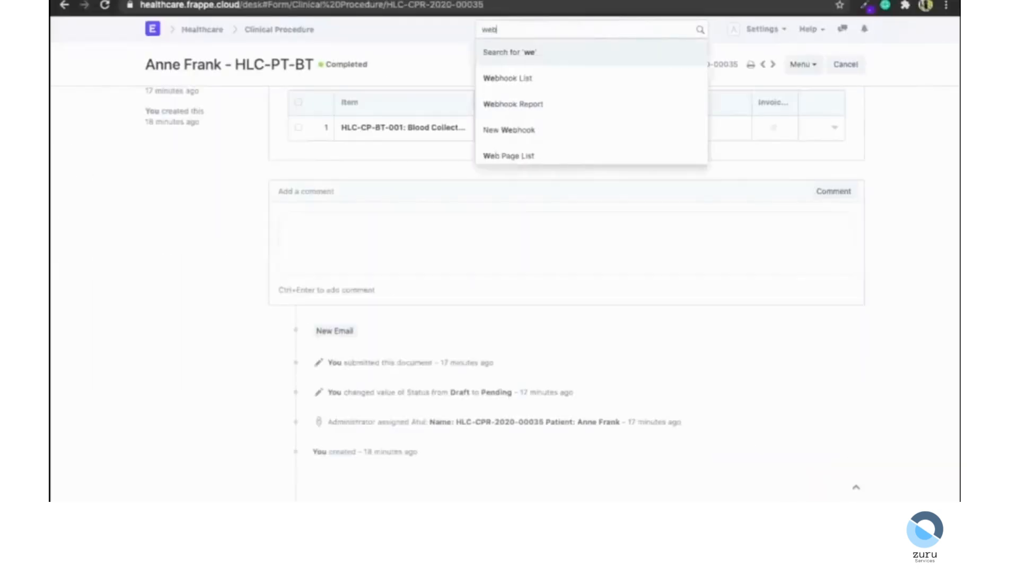
type("hok")
key("Down")
key("Return")
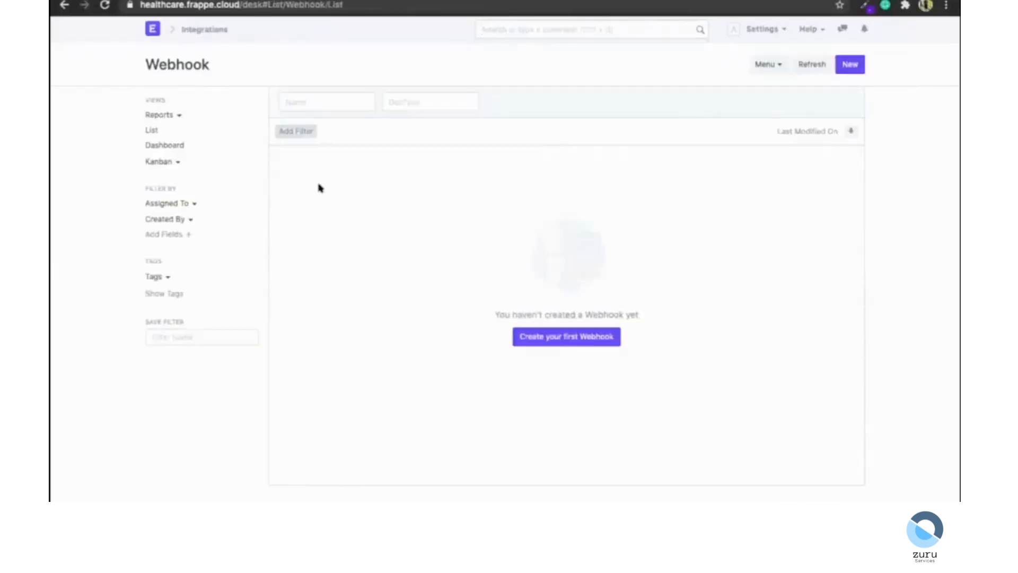
Start a new webhook and review the available Doc Event options.
left_click(534, 340)
scroll(382, 237, "down", 1)
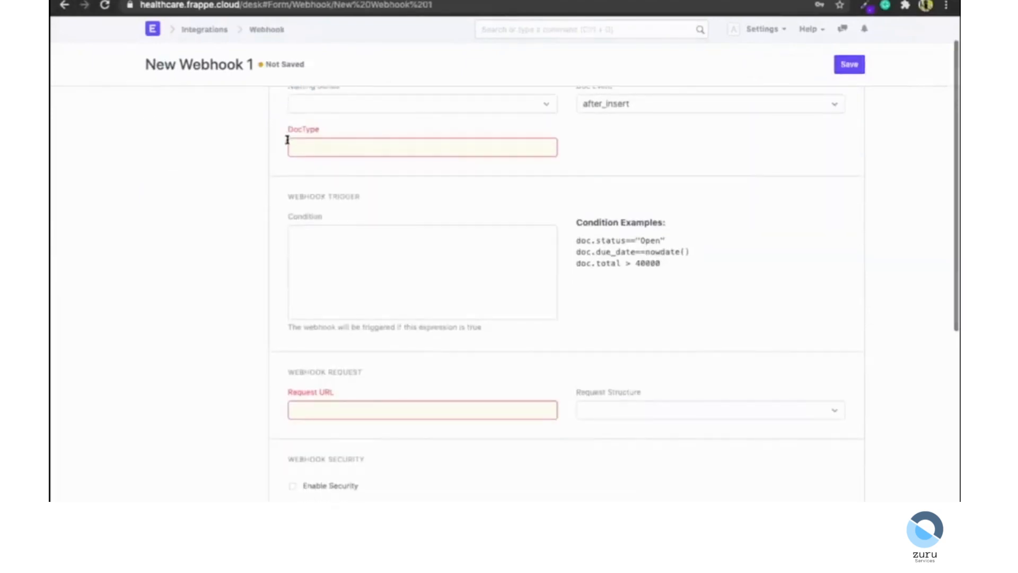
left_click(615, 105)
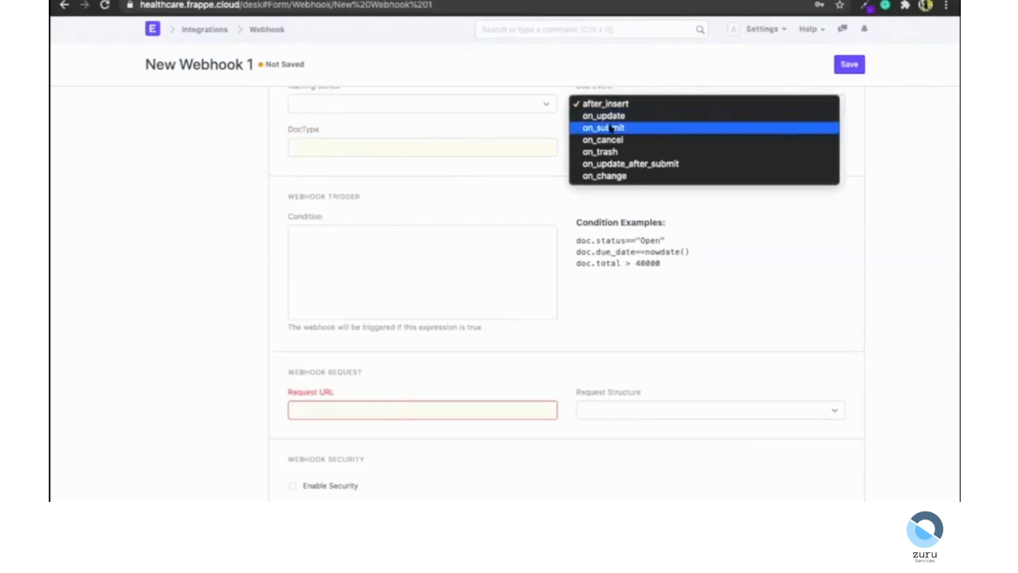
left_click(472, 179)
Review the new webhook's request URL, security, headers and data sections.
scroll(471, 178, "down", 5)
left_click(387, 160)
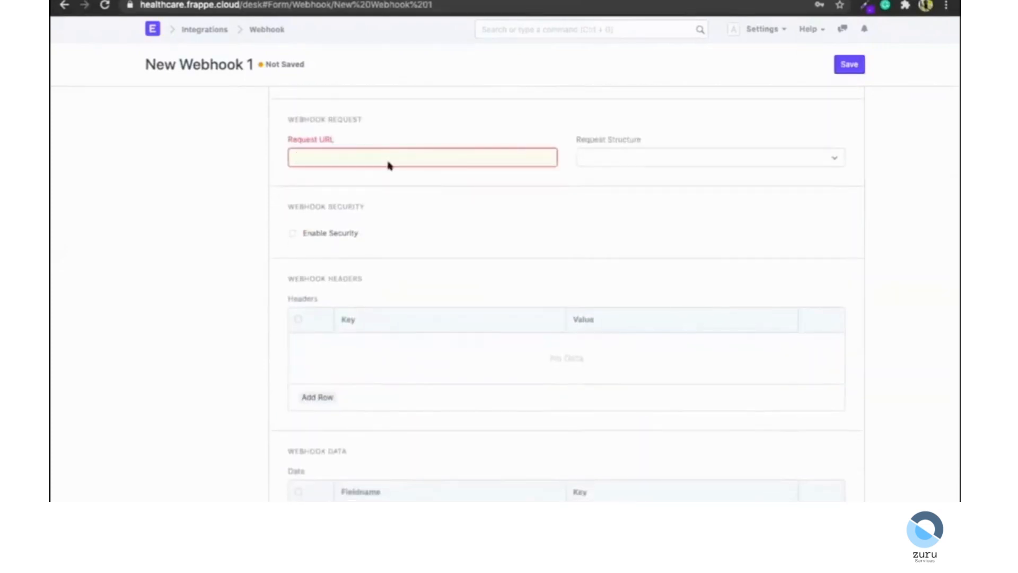
scroll(459, 302, "down", 1)
scroll(459, 302, "down", 1)
scroll(425, 321, "up", 6)
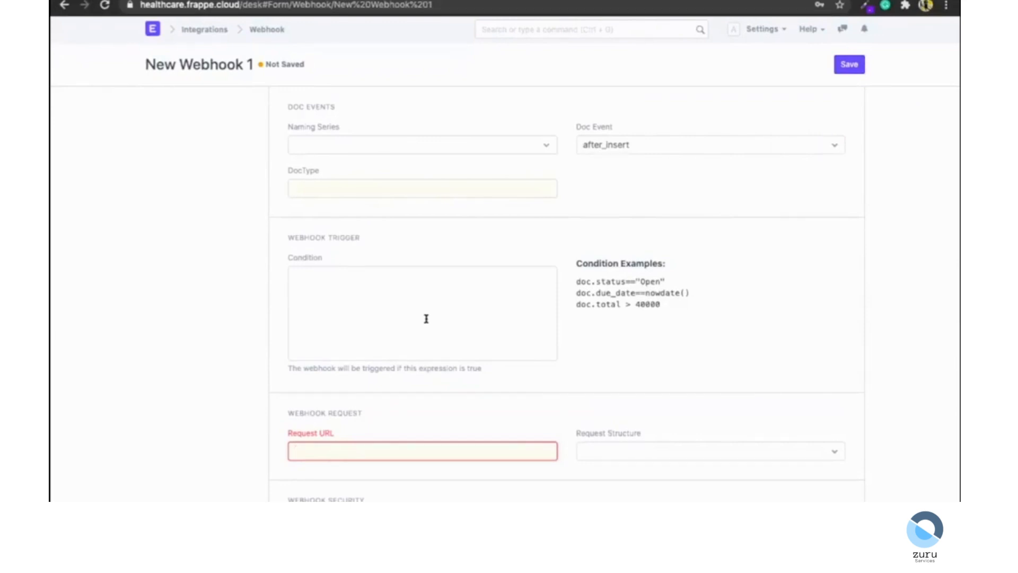
scroll(398, 409, "down", 3)
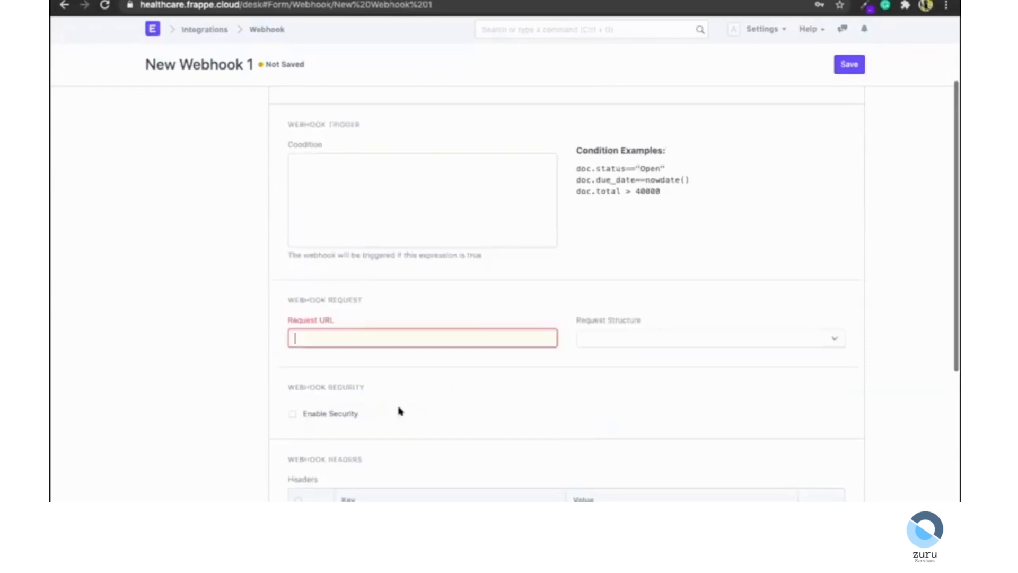
scroll(357, 295, "down", 4)
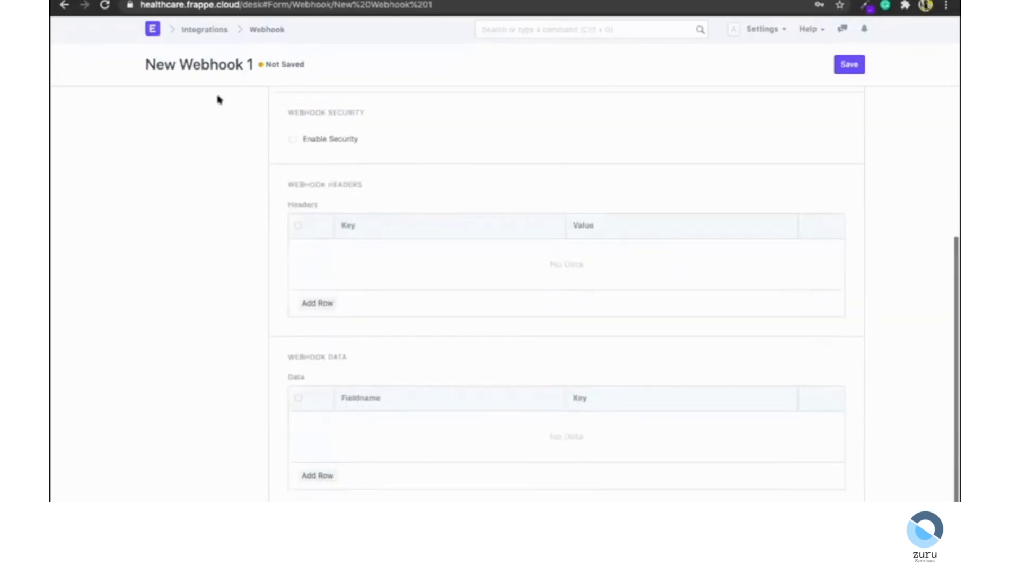
left_click(253, 27)
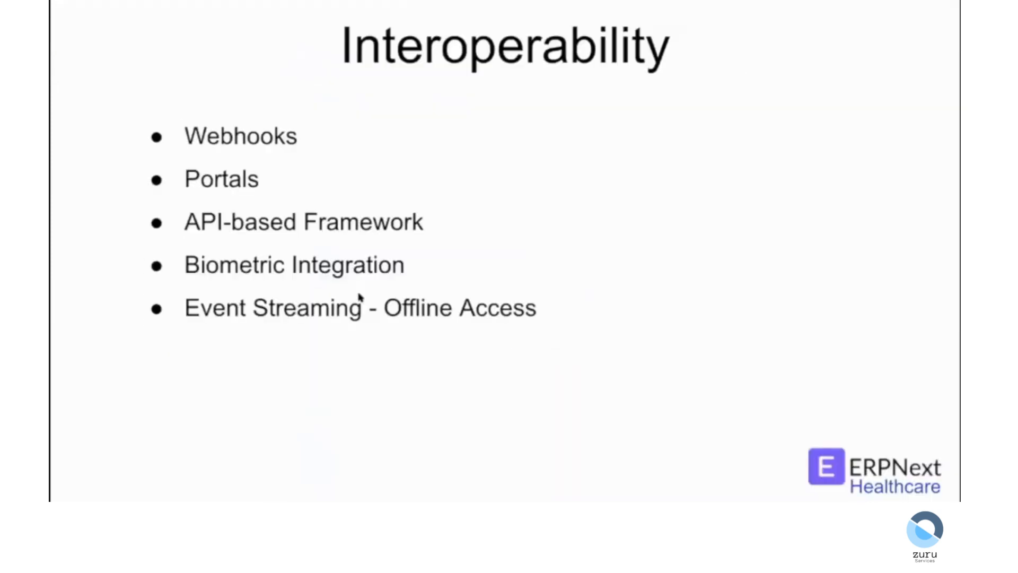